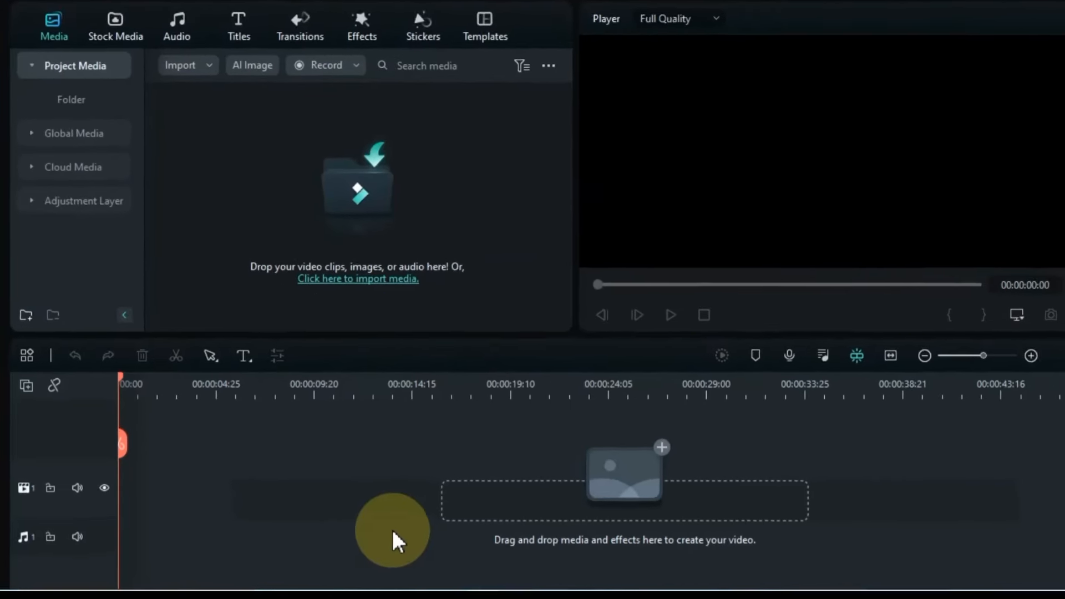
- Add a quick text title at the start of the timeline and make it read FRESH over ARRIVALS on two lines
left_click(340, 274)
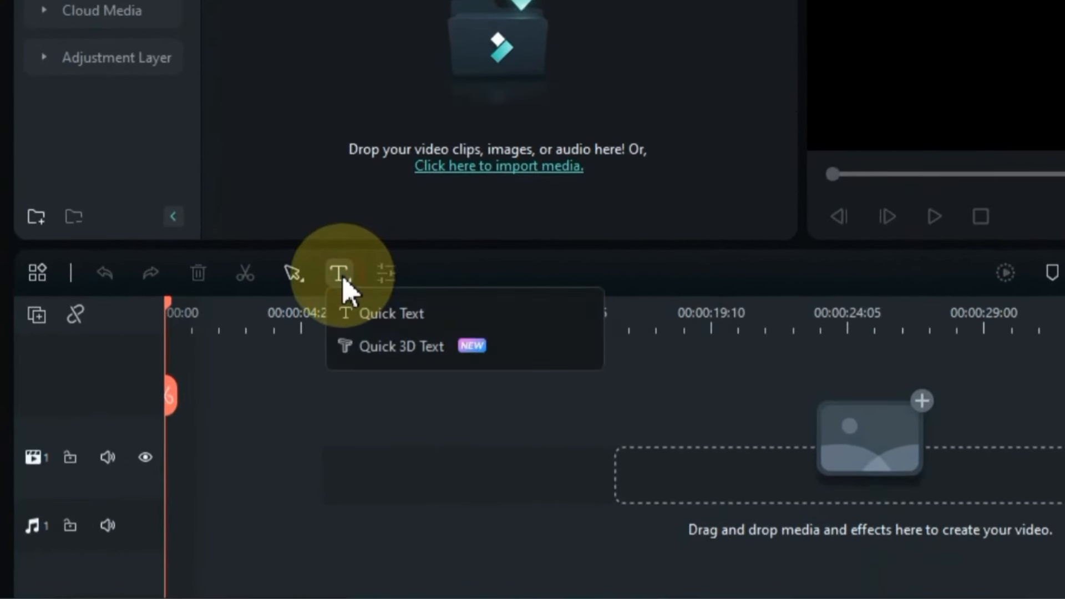
left_click(403, 314)
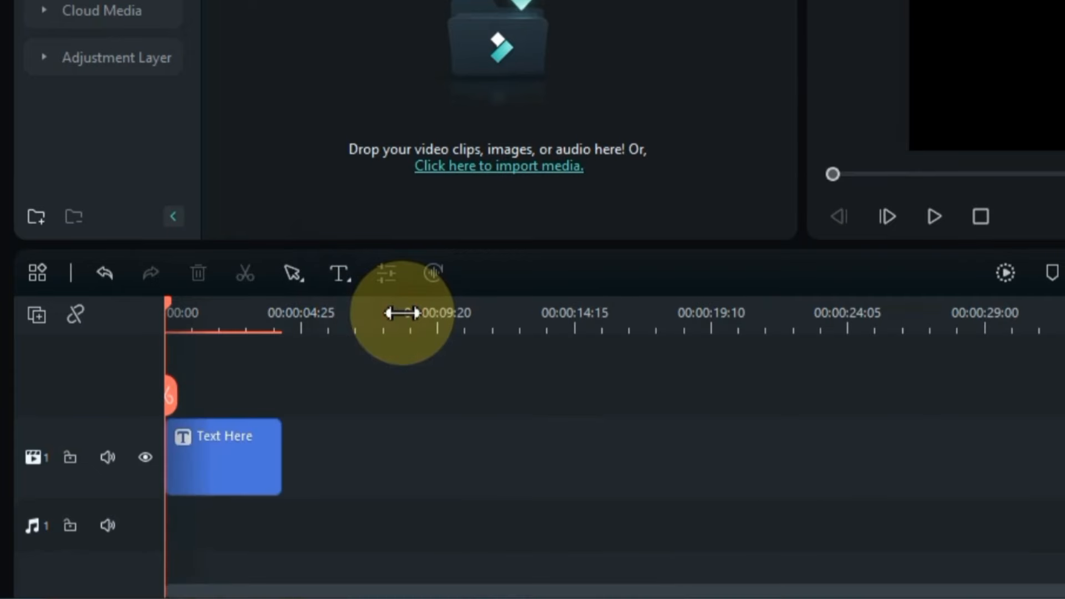
double_click(243, 448)
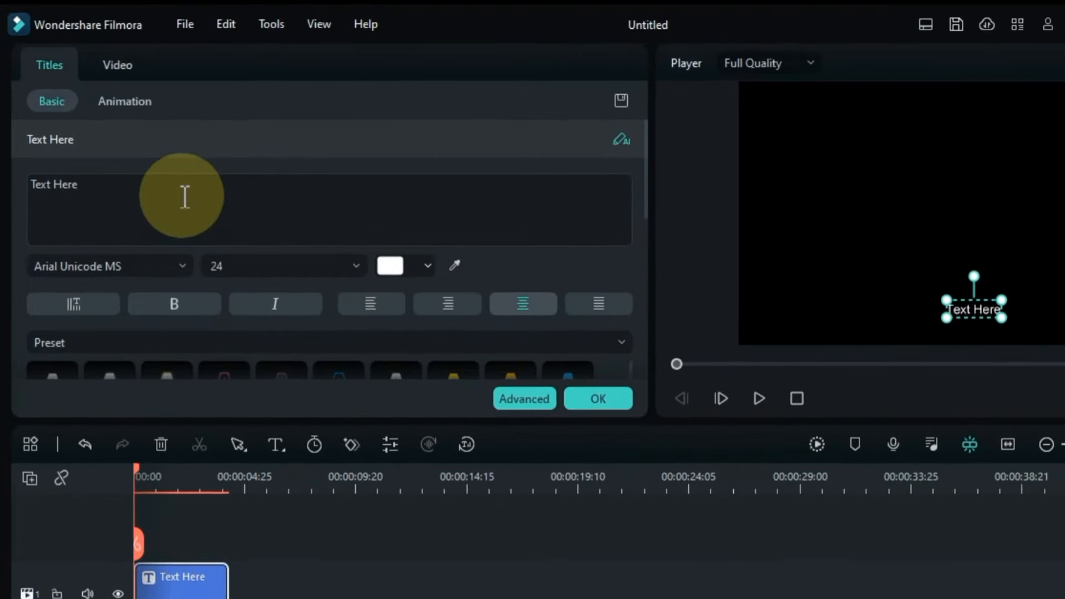
left_click(152, 166)
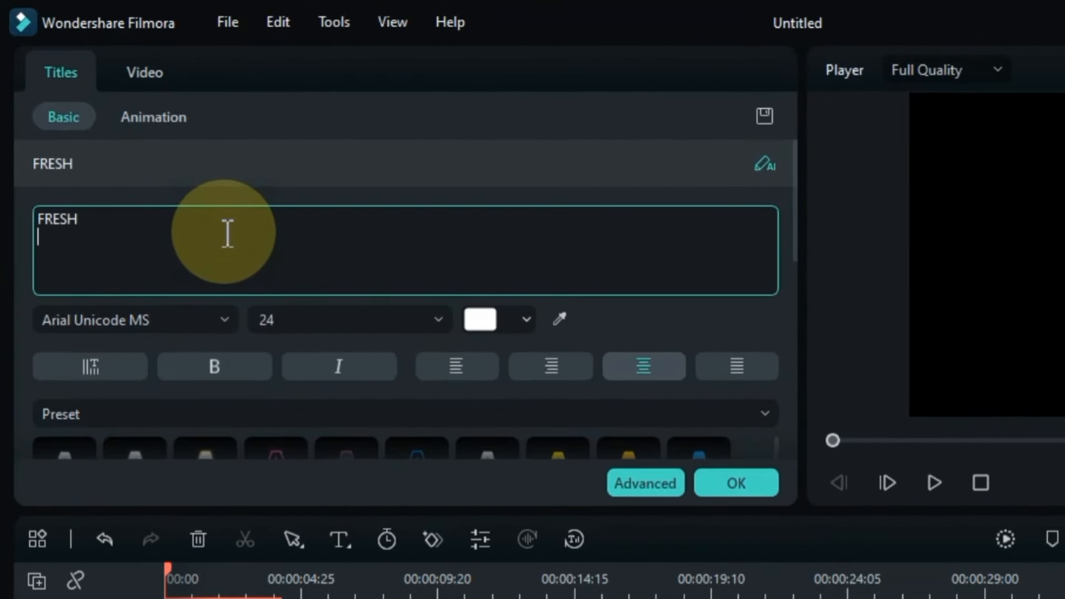
type("FRESH ARRI")
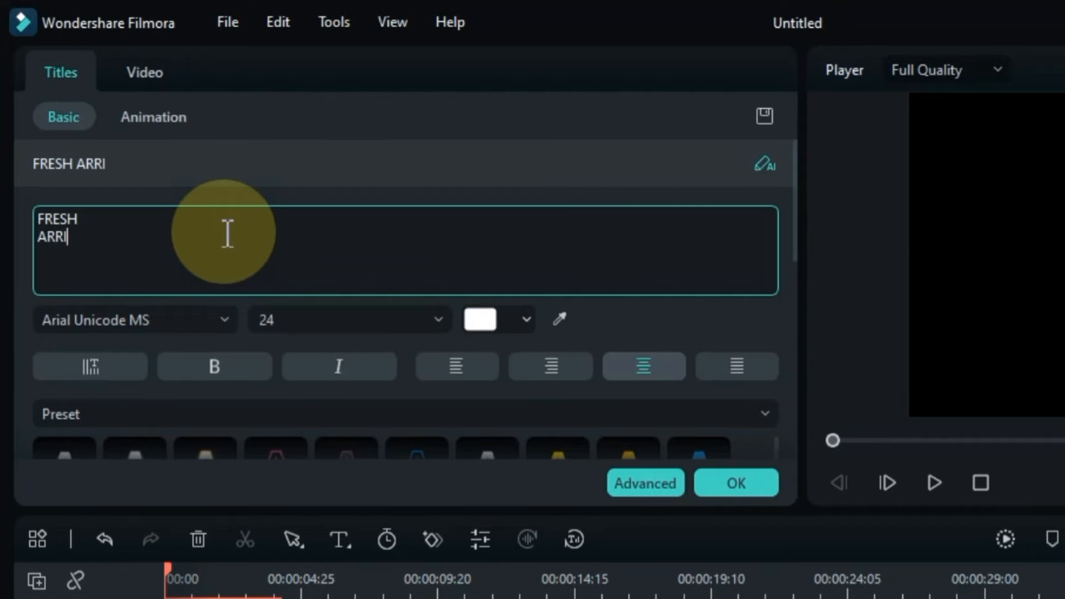
type("VALS")
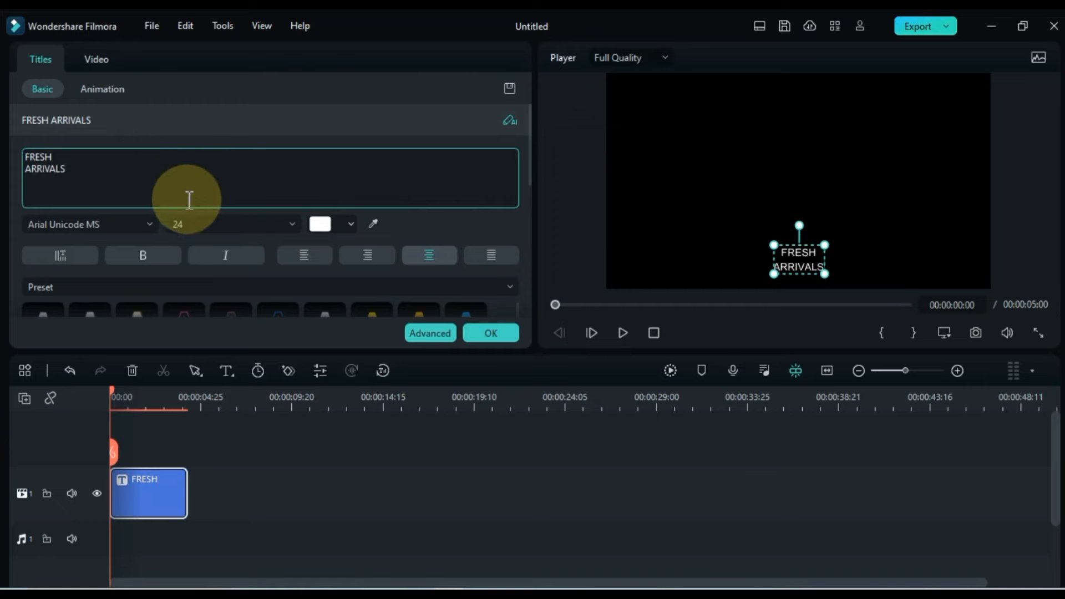
- Set the title's font size to 105 and its font to Raleway Black
left_click(217, 224)
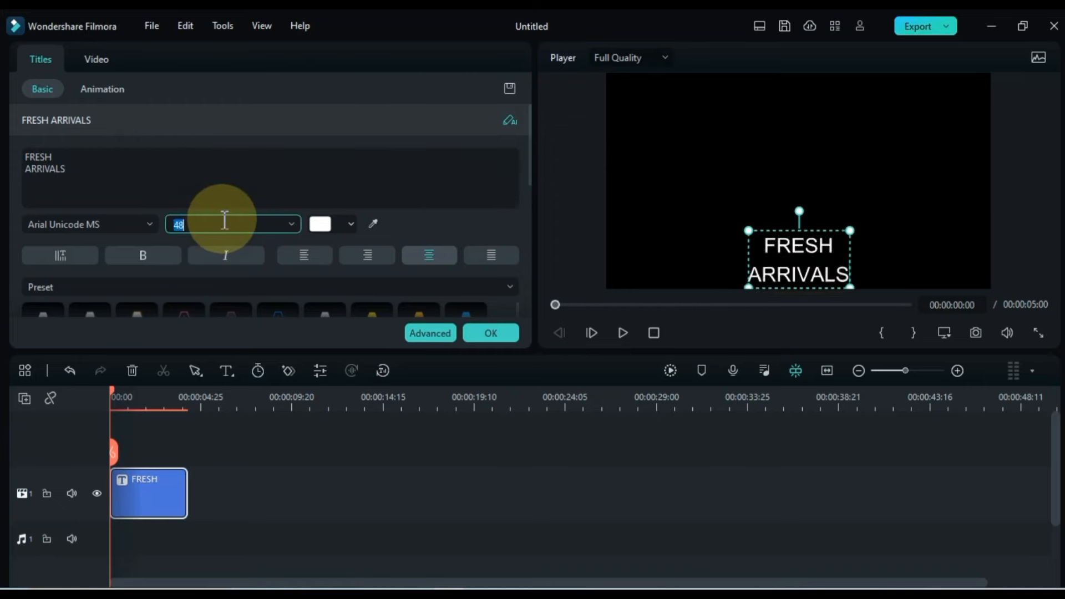
type("90")
key("Return")
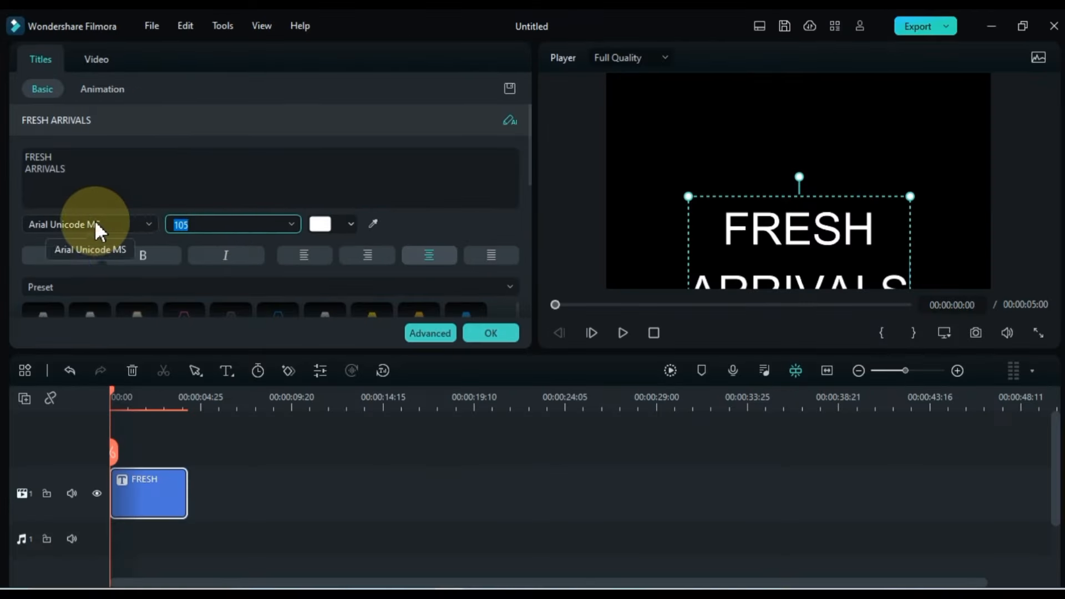
left_click(146, 320)
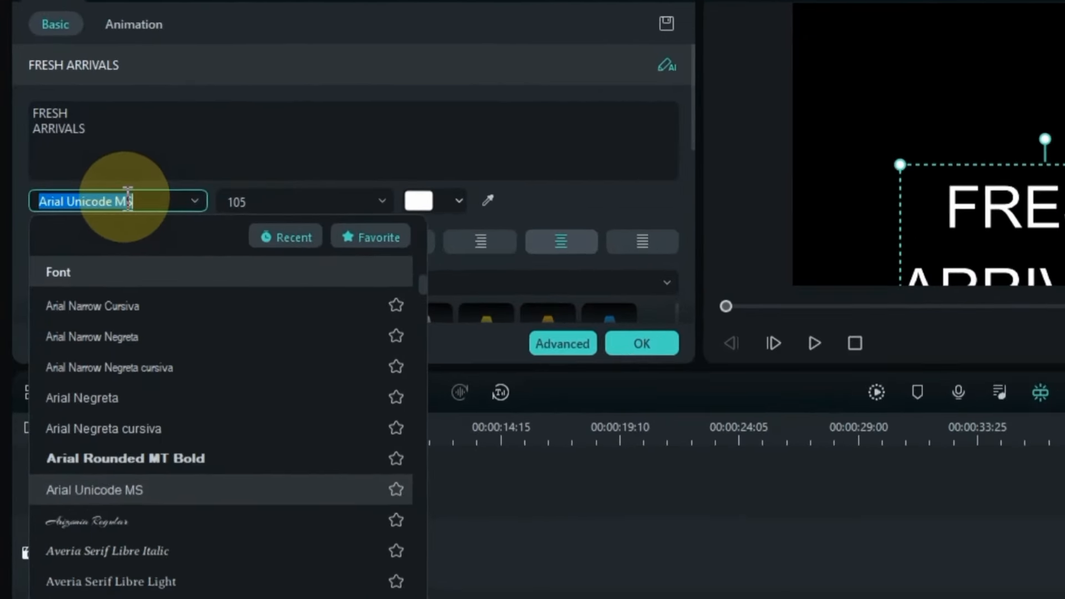
type("Raleway")
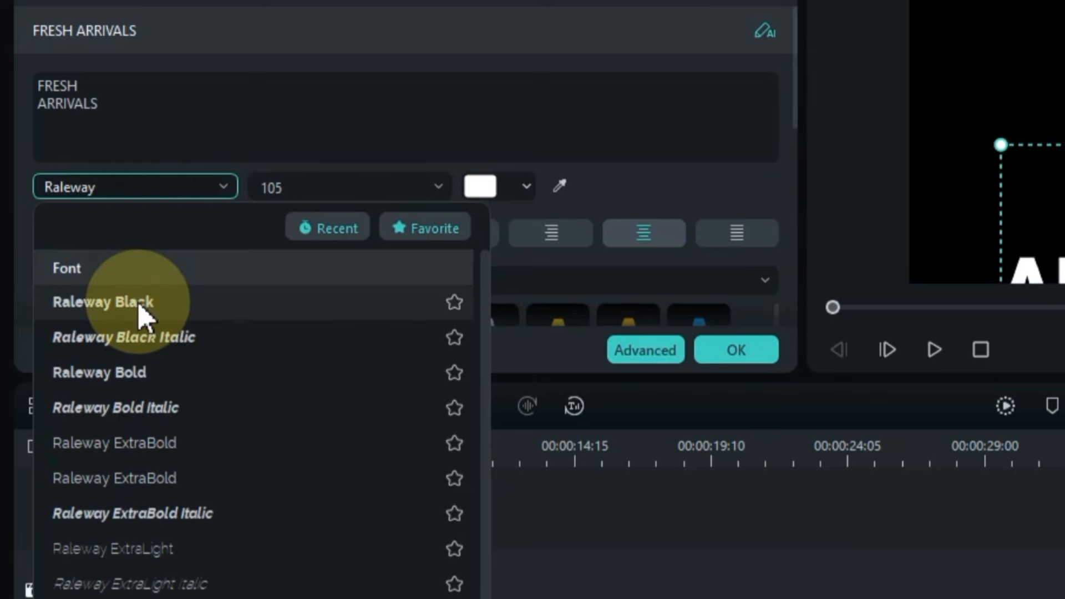
left_click(139, 310)
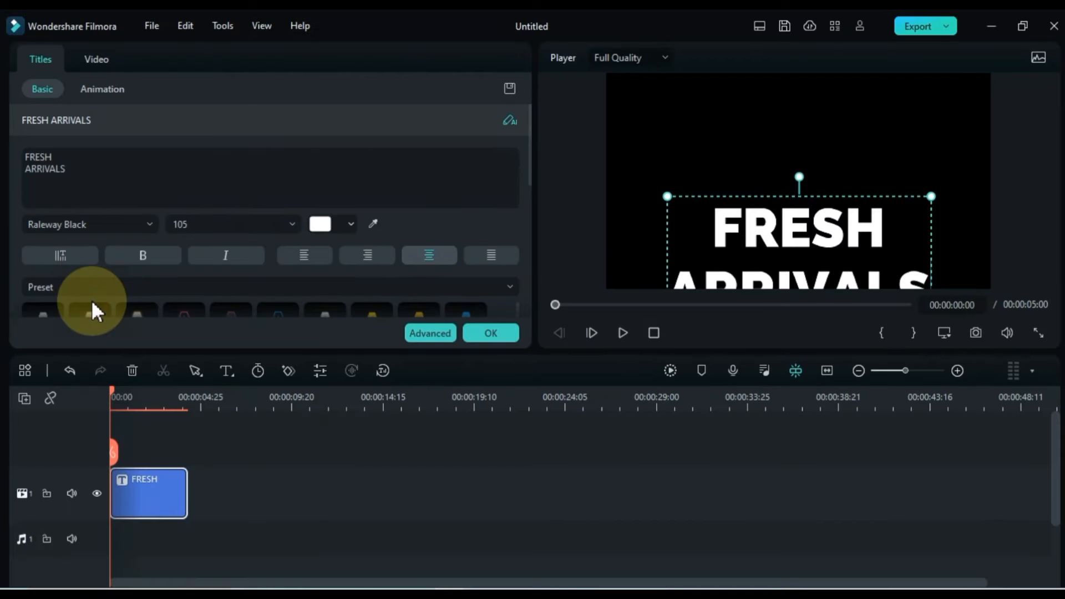
- In the advanced text editor, centre the title in the frame and give it a white outline with thickness 14
left_click(430, 332)
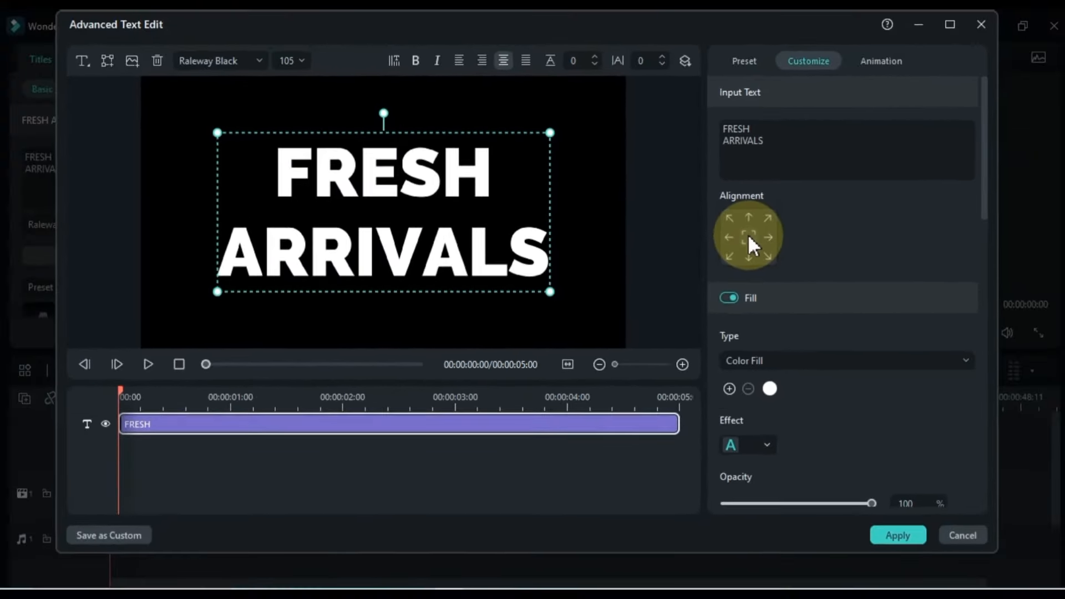
left_click_drag(982, 180, 982, 300)
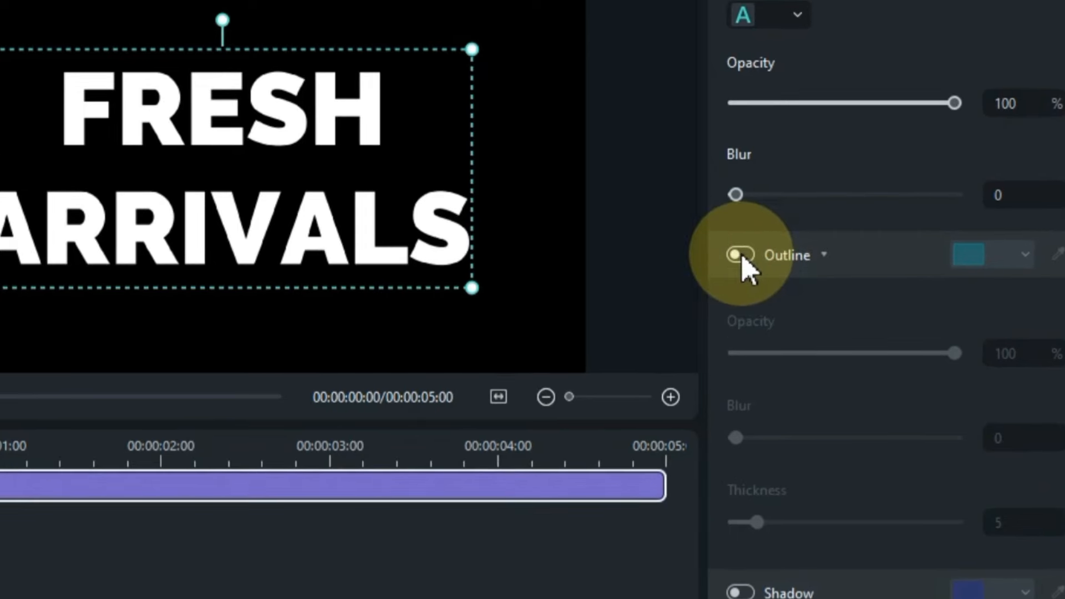
left_click(740, 255)
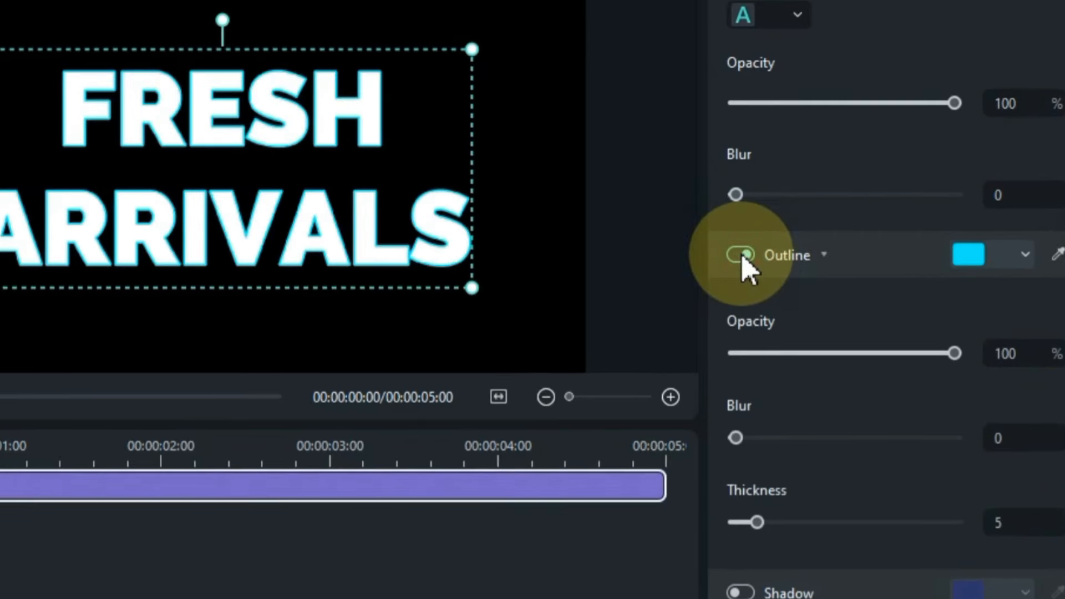
left_click(965, 256)
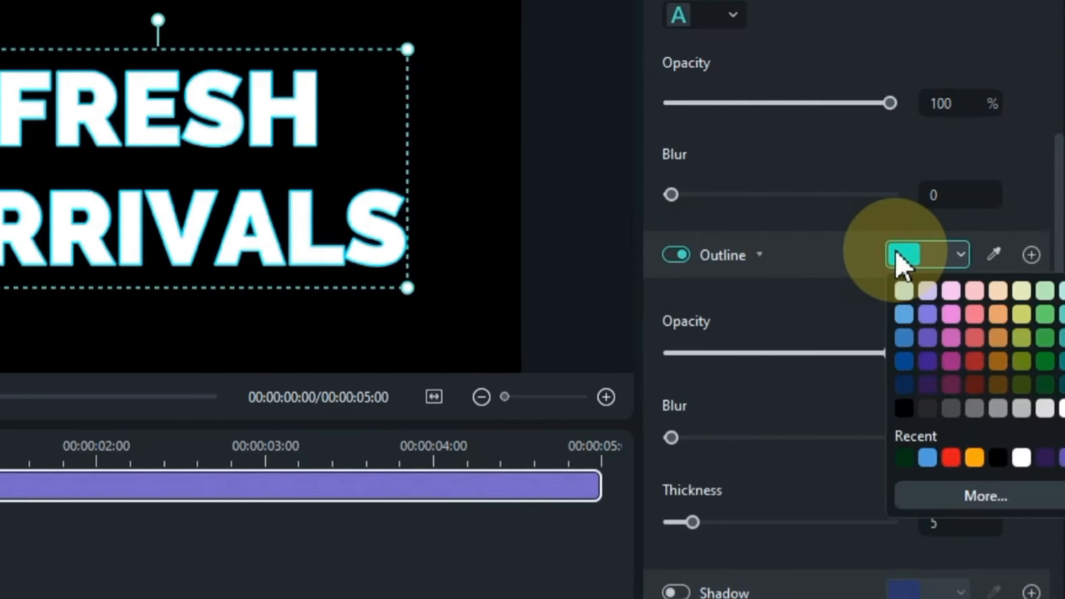
left_click(1021, 458)
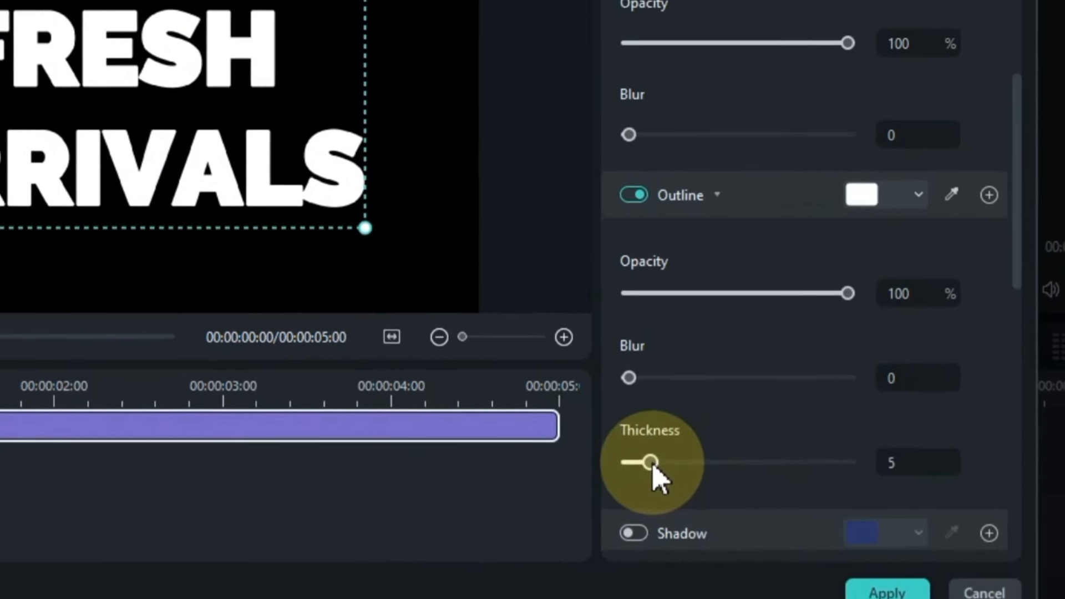
left_click_drag(652, 475, 693, 477)
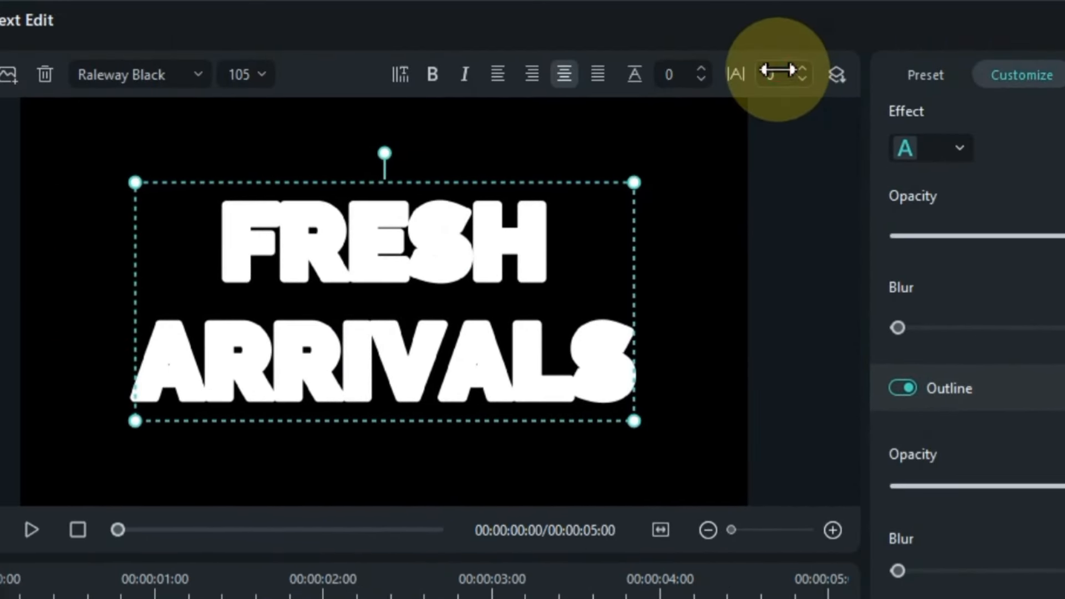
- Set the title's letter spacing to 13 and reduce its outline thickness to 9
left_click_drag(783, 71, 778, 70)
scroll(778, 69, "down", 3)
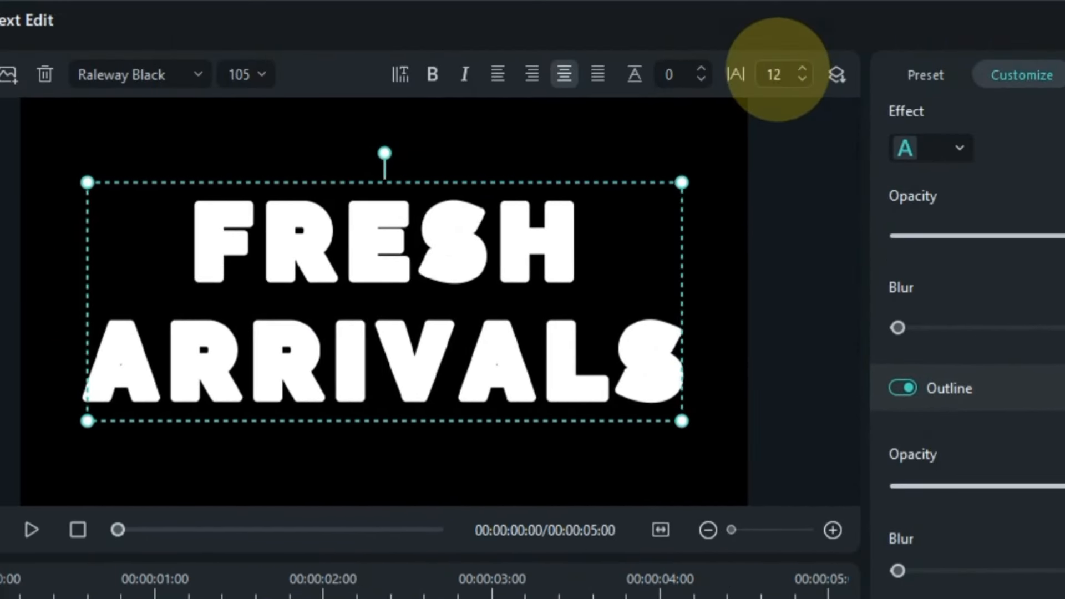
scroll(778, 70, "up", 1)
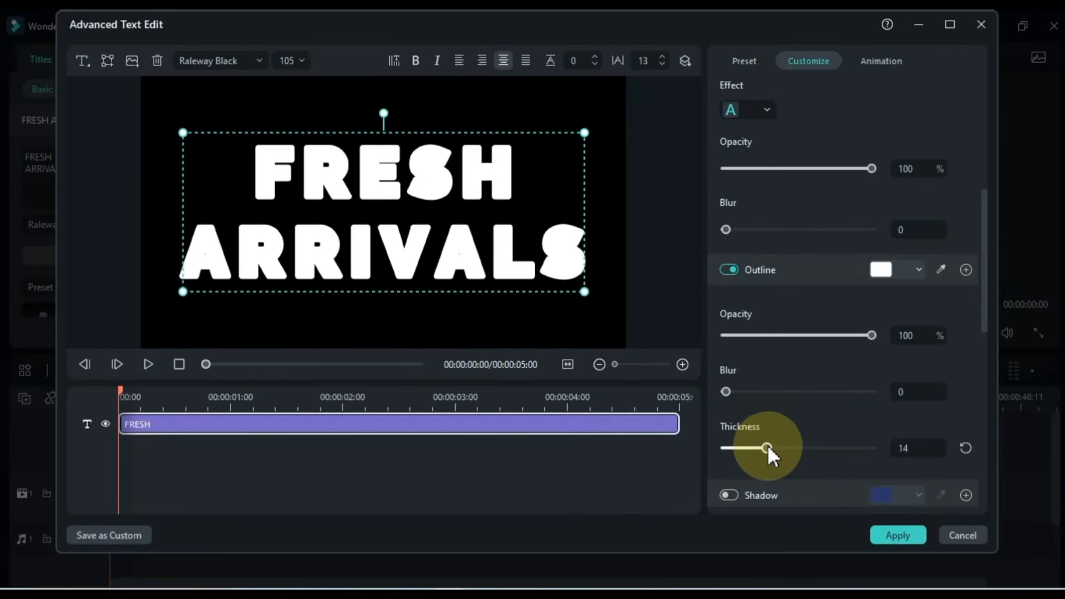
left_click_drag(767, 444, 751, 448)
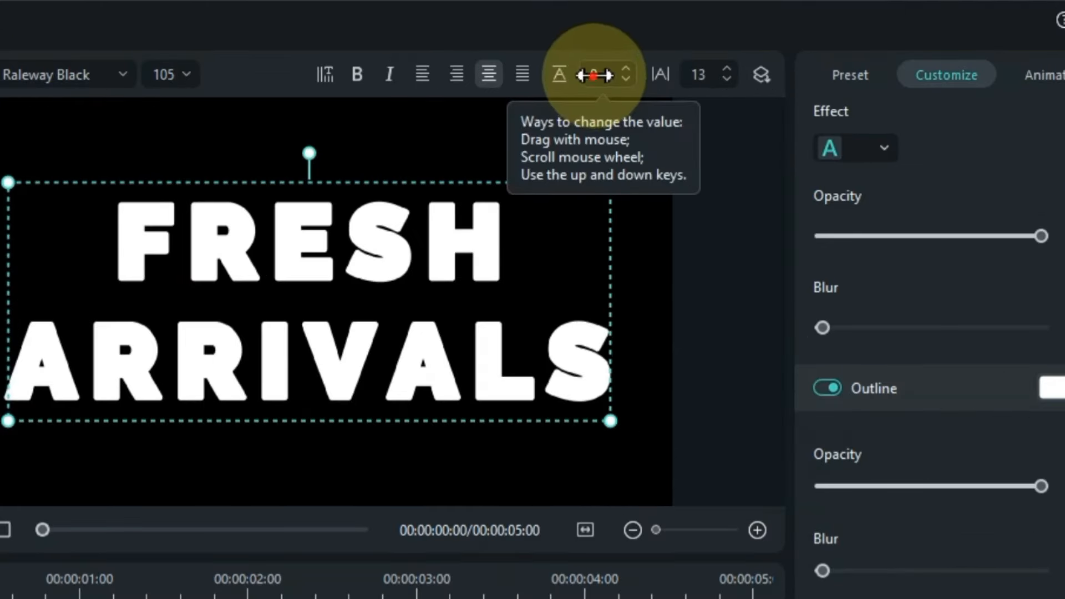
- Increase the line spacing between FRESH and ARRIVALS and apply the advanced text changes
scroll(574, 58, "up", 20)
scroll(592, 69, "up", 5)
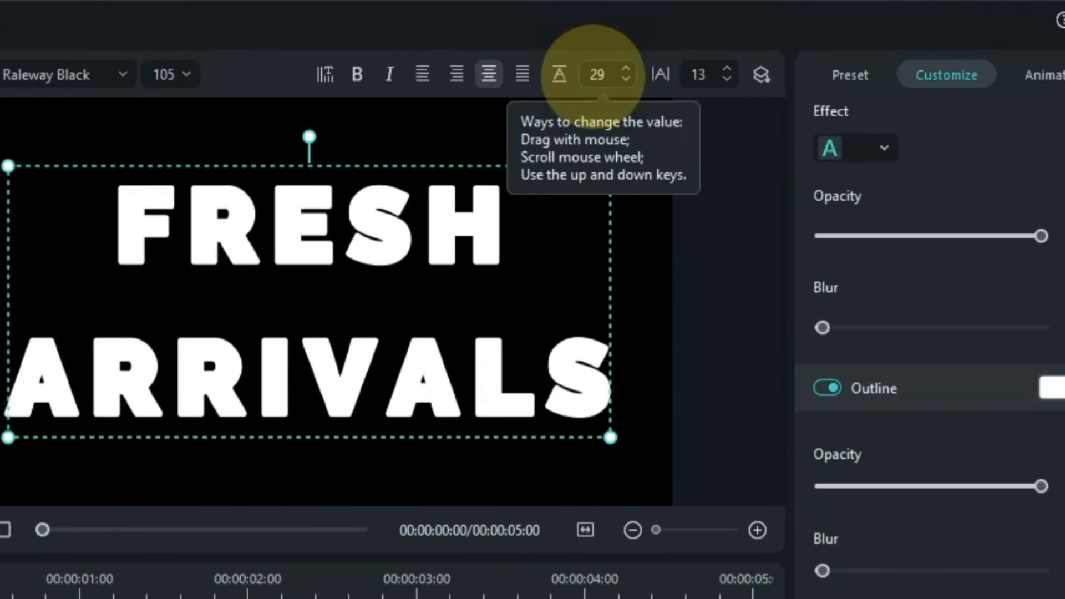
scroll(594, 76, "up", 2)
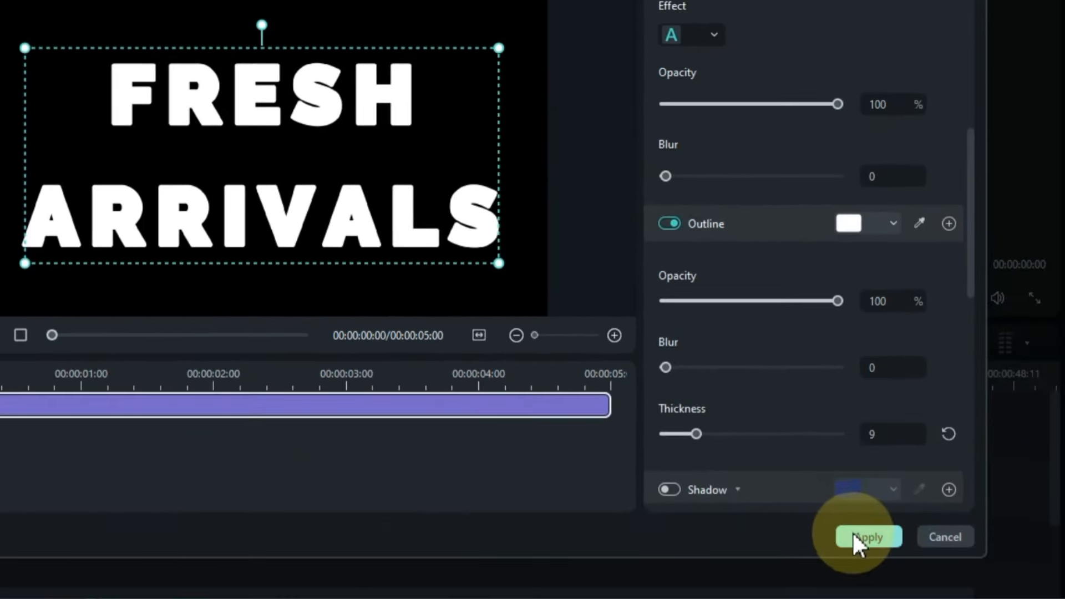
left_click(854, 536)
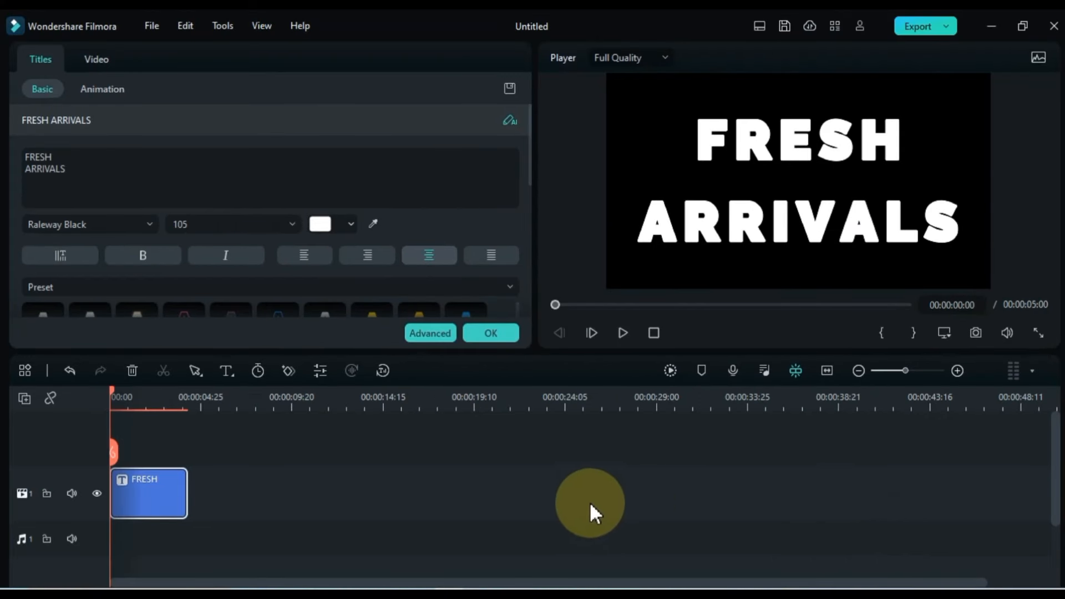
- Deselect the title and save a JPG snapshot of the FRESH ARRIVALS frame to the default Snapshot folder
left_click(272, 469)
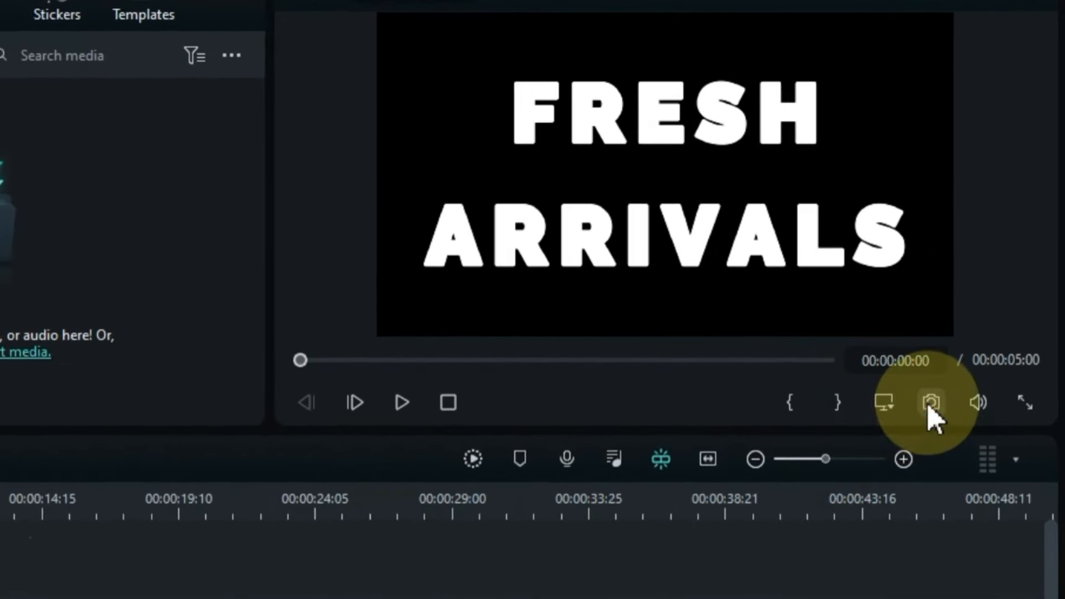
left_click(931, 403)
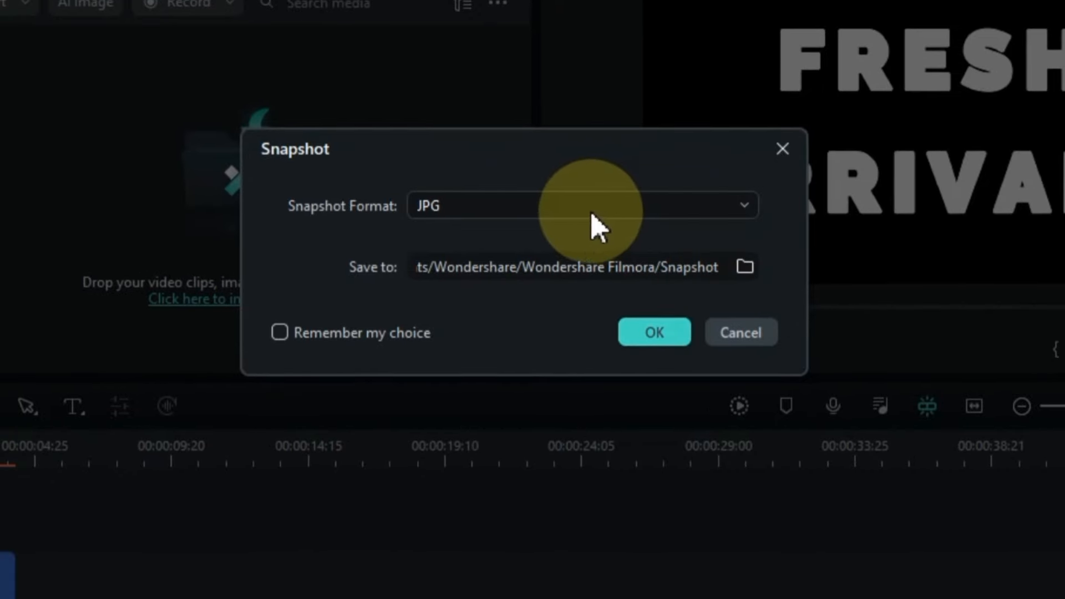
left_click(572, 207)
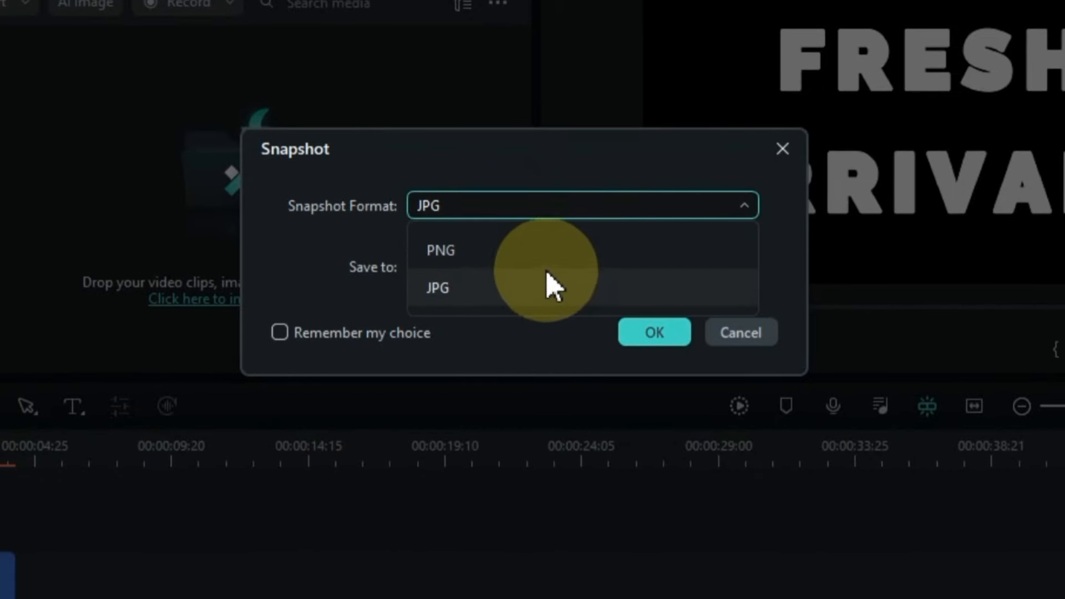
left_click(497, 291)
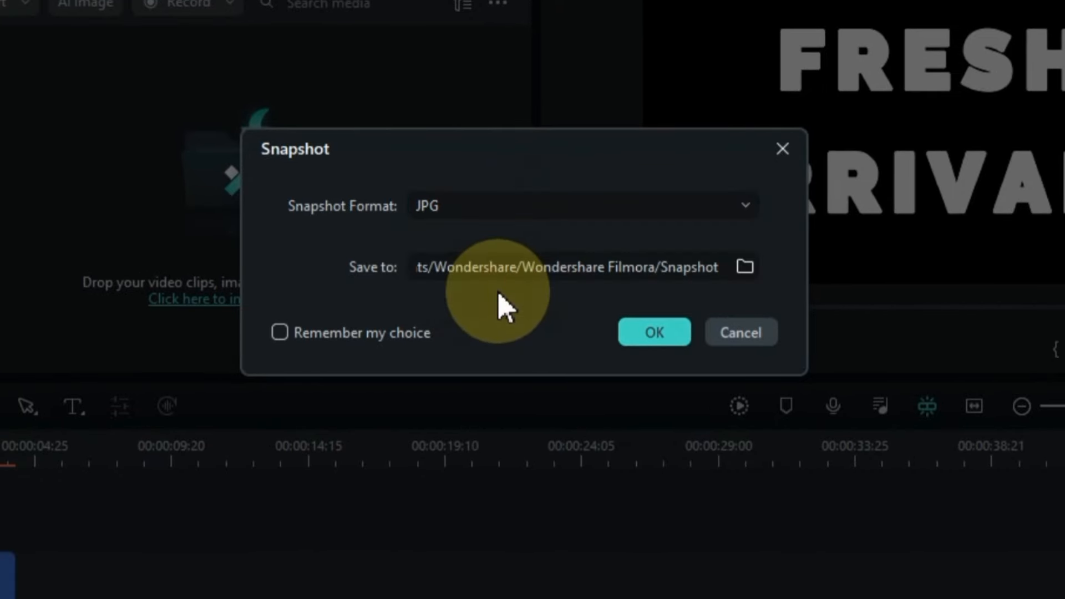
left_click(647, 333)
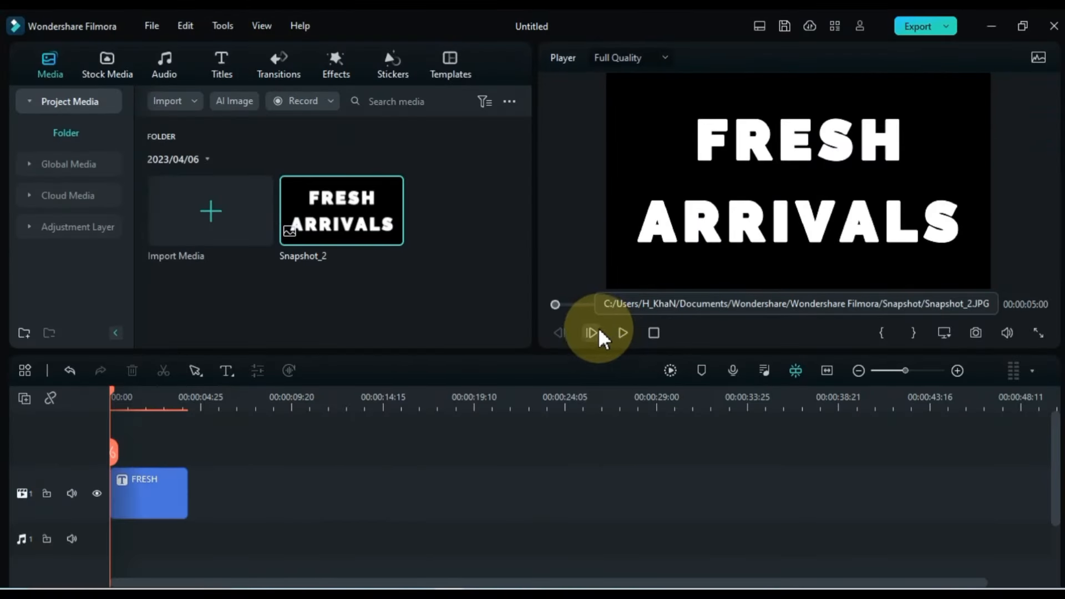
- Replace the text of the timeline title with HOTTEST over STYLES on two lines
double_click(165, 482)
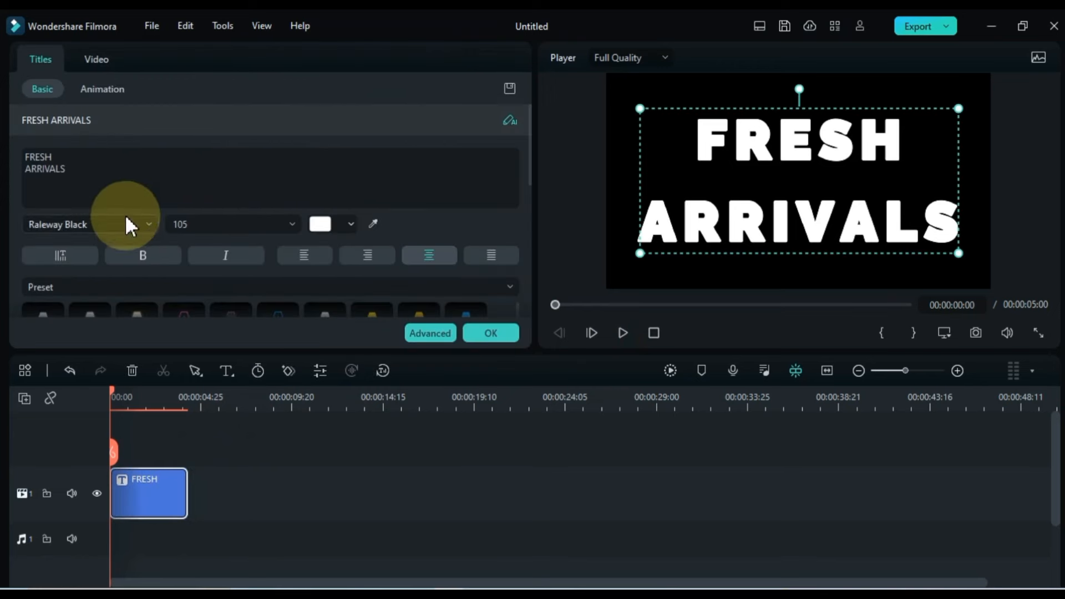
left_click(119, 174)
type("HOTTEST")
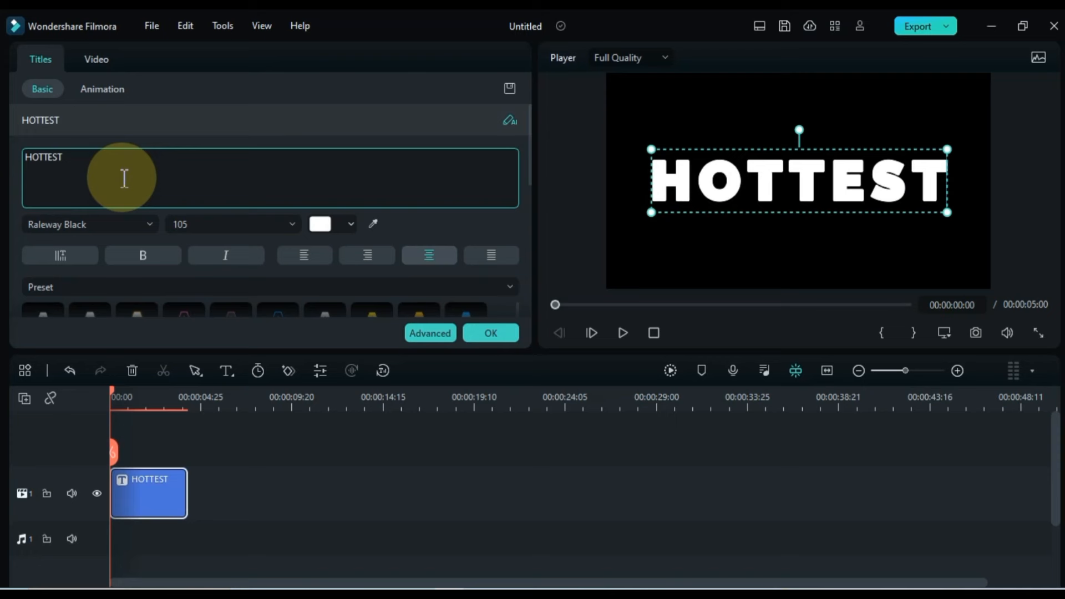
key("Return")
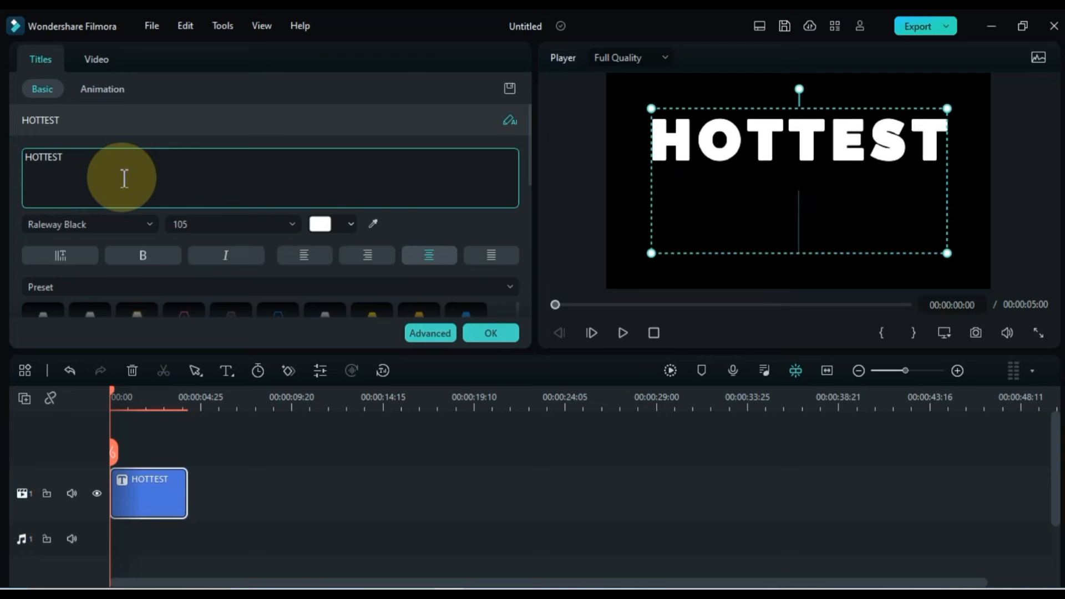
type("STYLES")
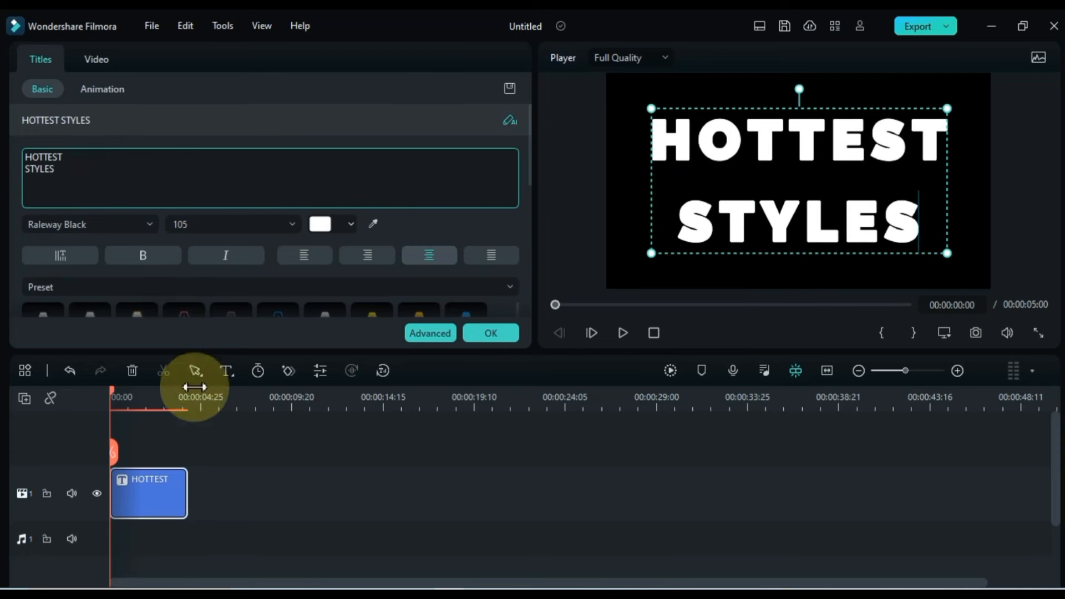
- Deselect the title and save a JPG snapshot of the HOTTEST STYLES frame
left_click(207, 441)
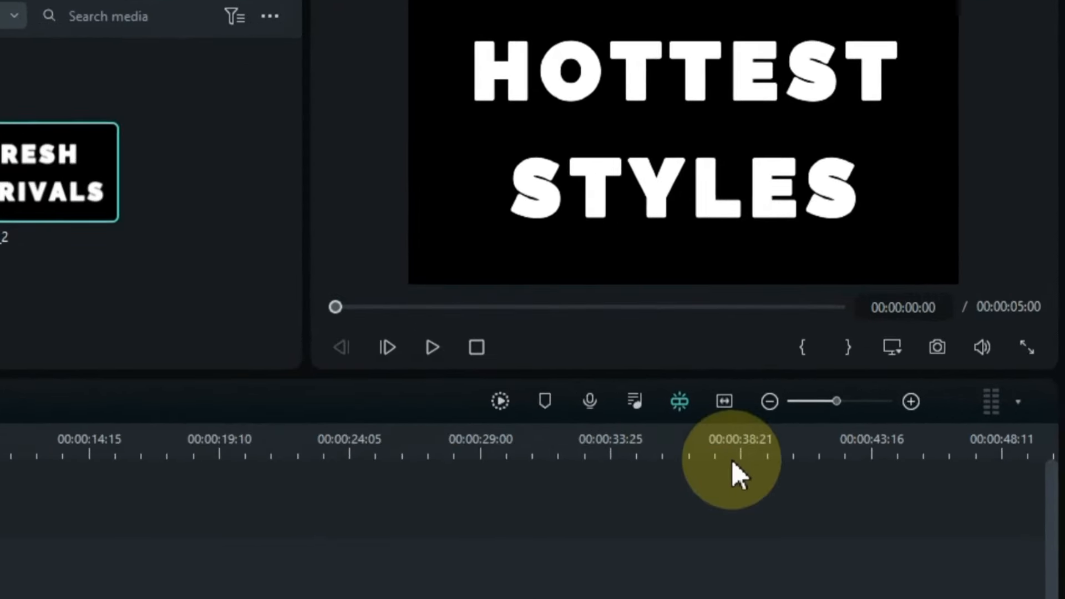
left_click(939, 346)
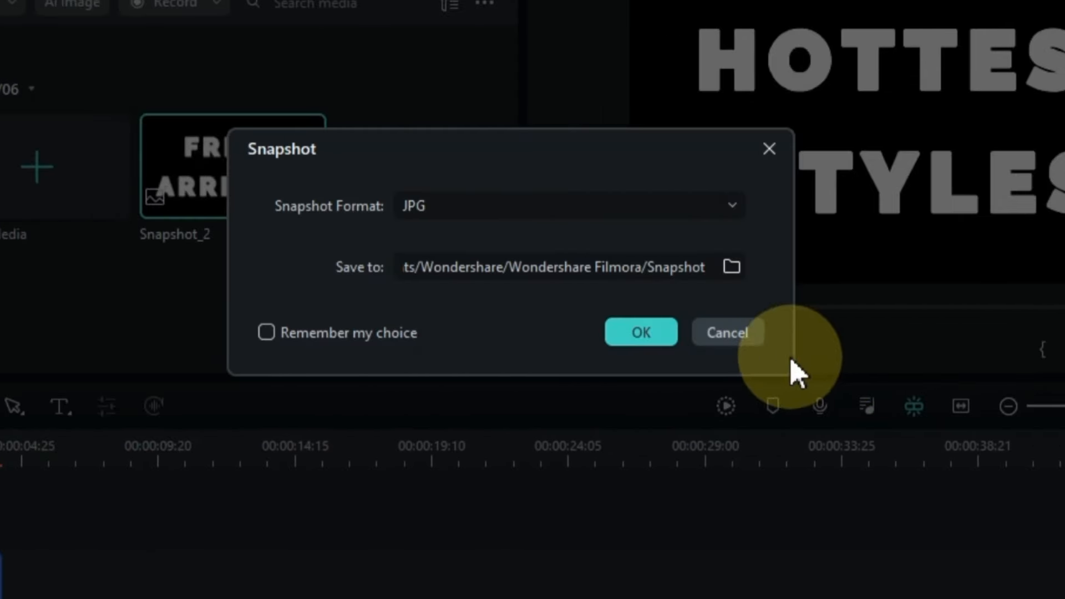
left_click(628, 333)
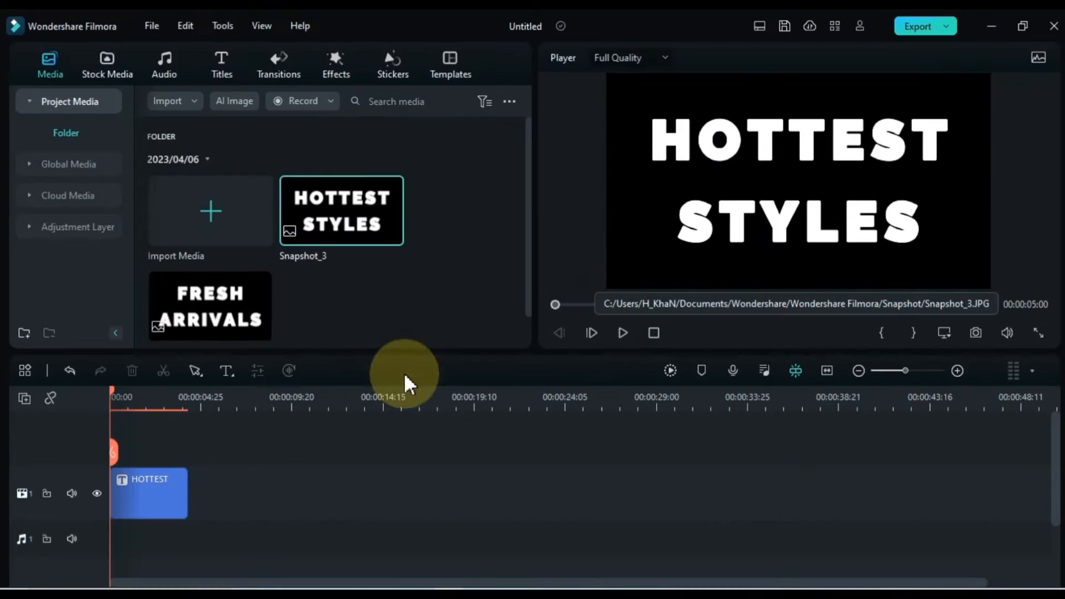
- Replace the text of the timeline title with TRENDY over PICKS on two lines
double_click(148, 486)
left_click(158, 176)
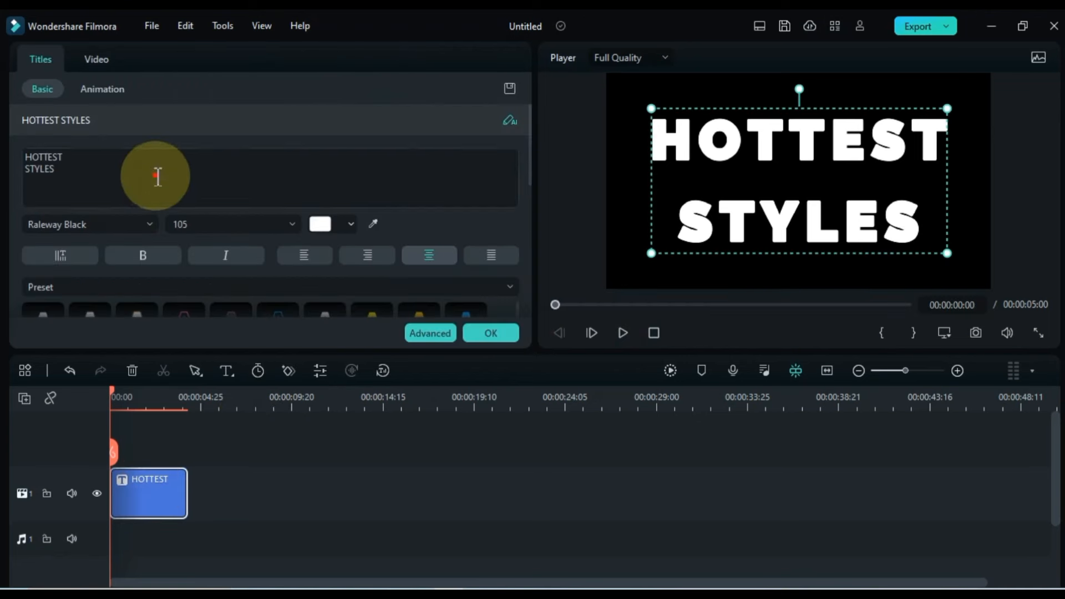
key("ctrl+a")
type("T")
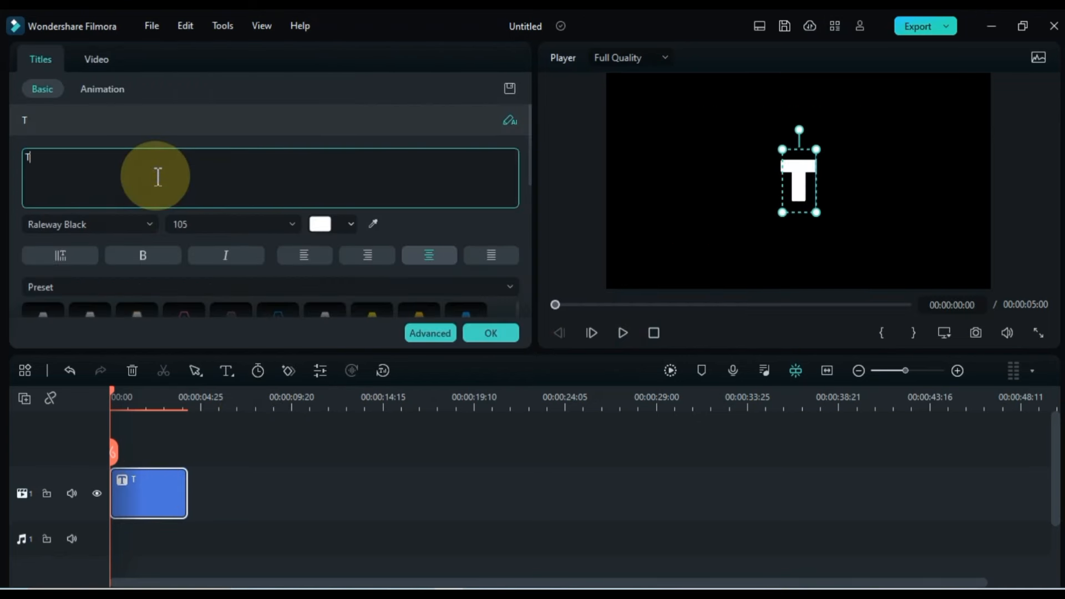
type("RENDY")
key("Return")
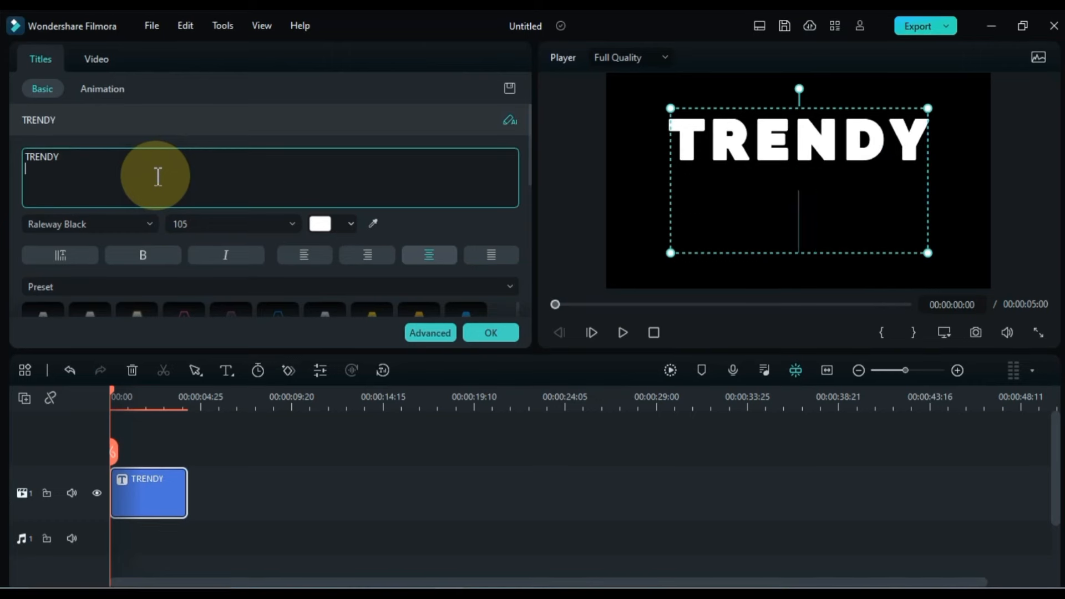
type("PICKS")
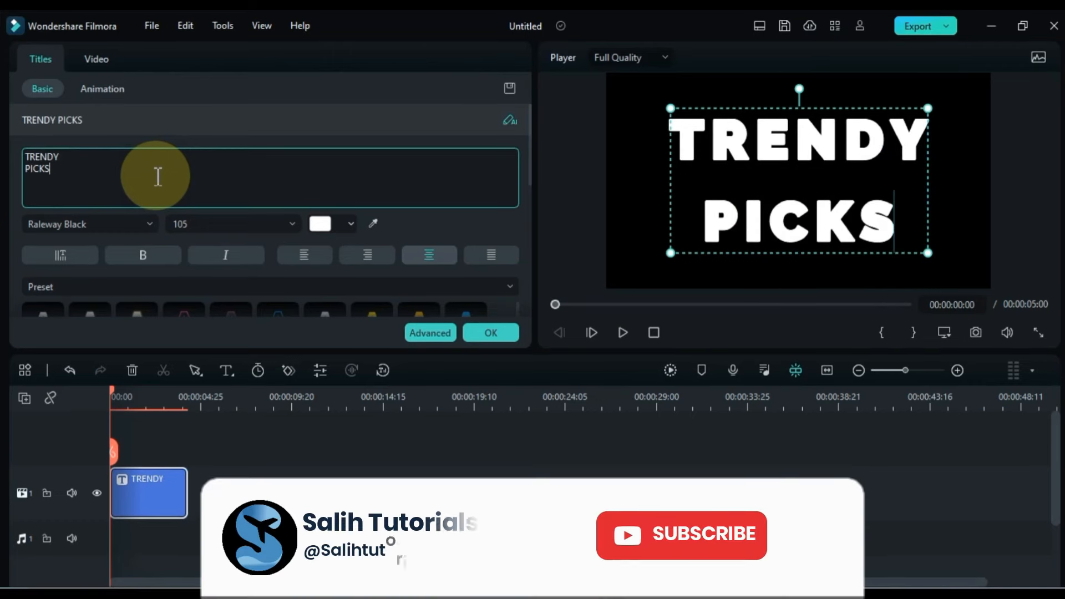
- Deselect the title and save a JPG snapshot of the TRENDY PICKS frame
left_click(264, 435)
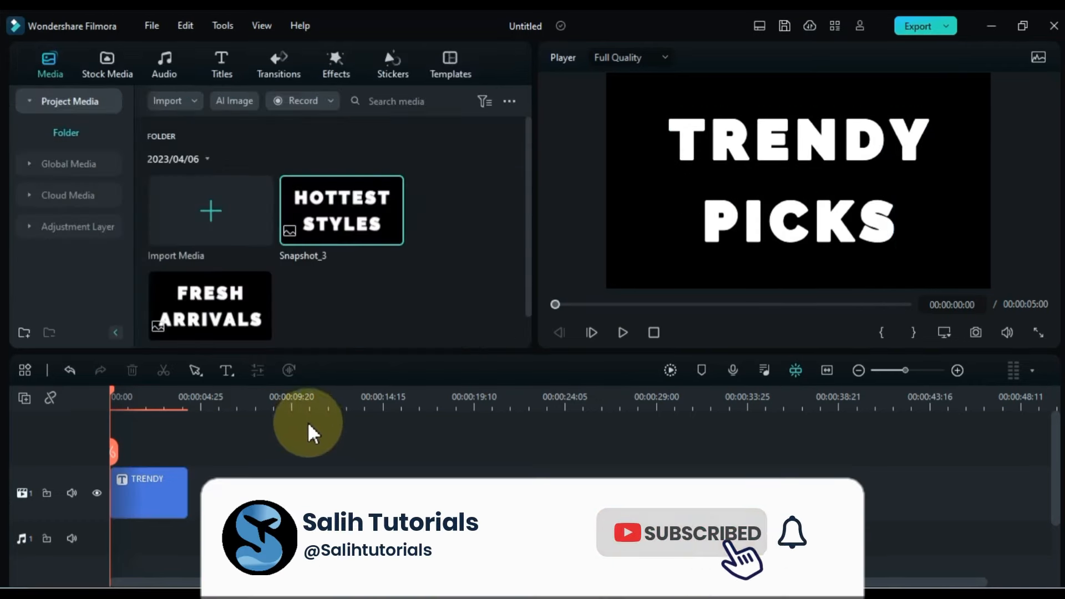
left_click(975, 333)
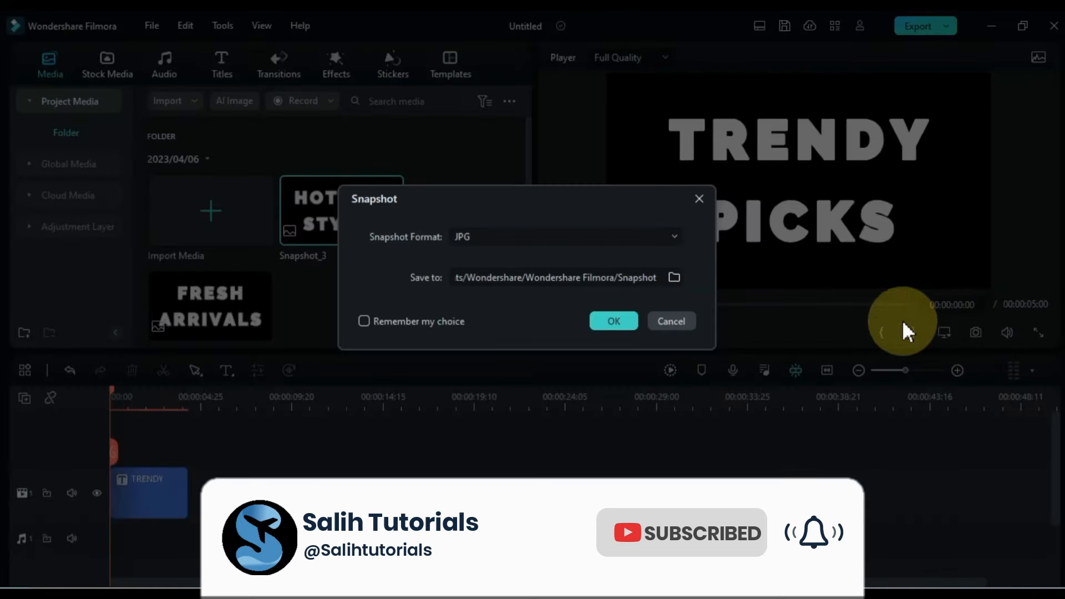
left_click(621, 319)
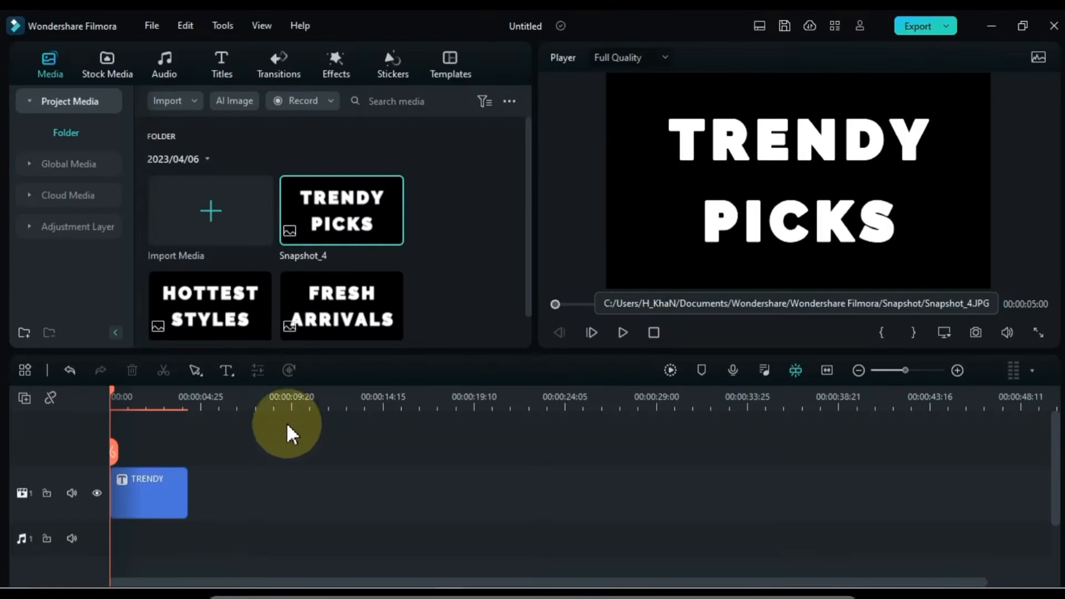
- Replace the text of the timeline title with NEW over SEASON on two lines
left_click(147, 502)
left_click(147, 171)
key("ctrl+a")
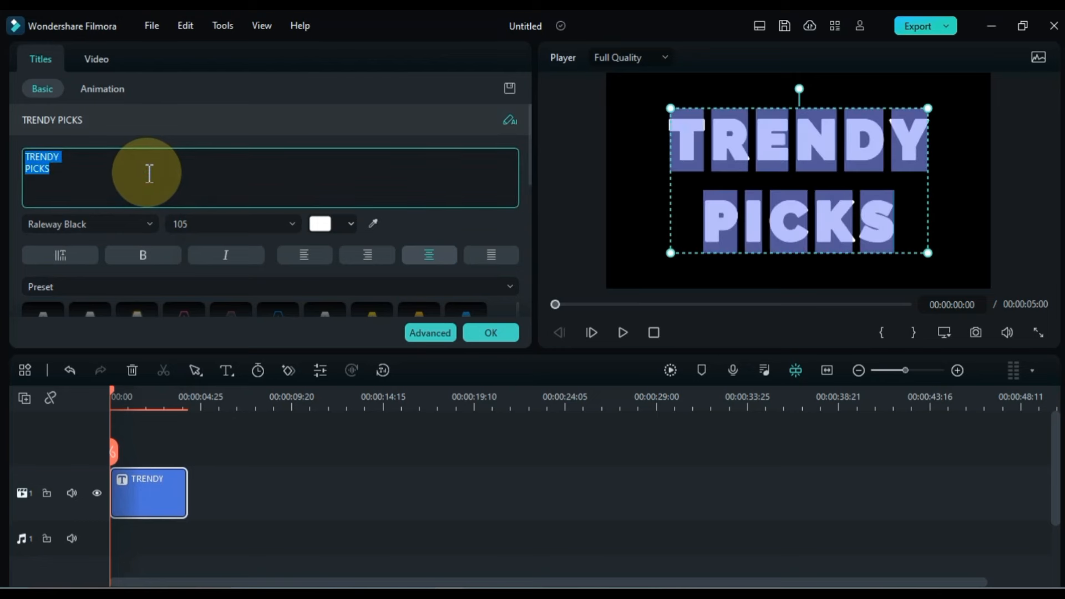
type("NEW S")
key("BackSpace")
key("BackSpace")
key("Return")
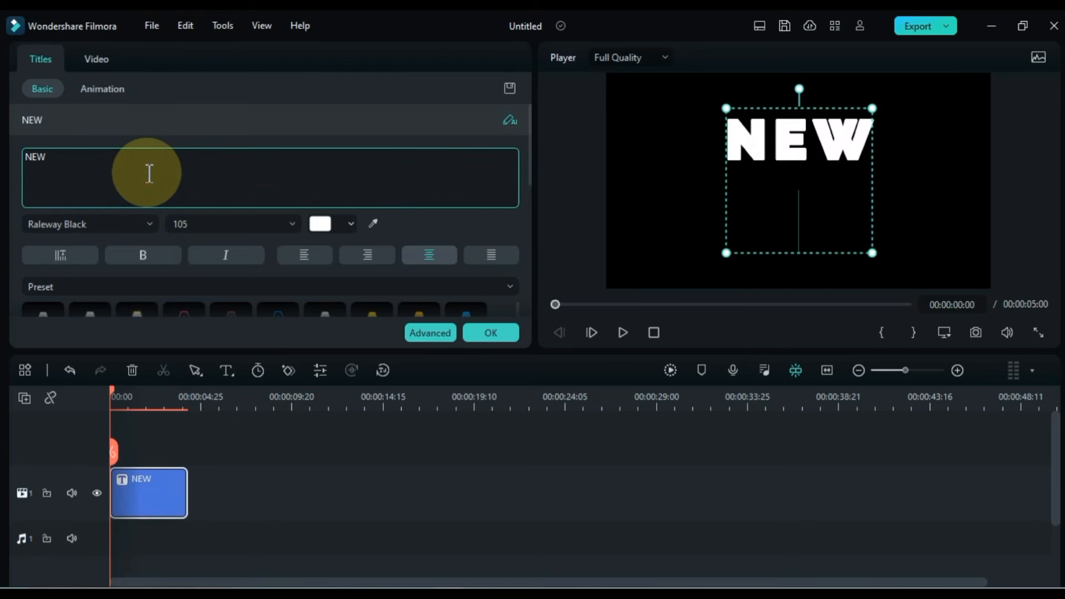
type("SEASON")
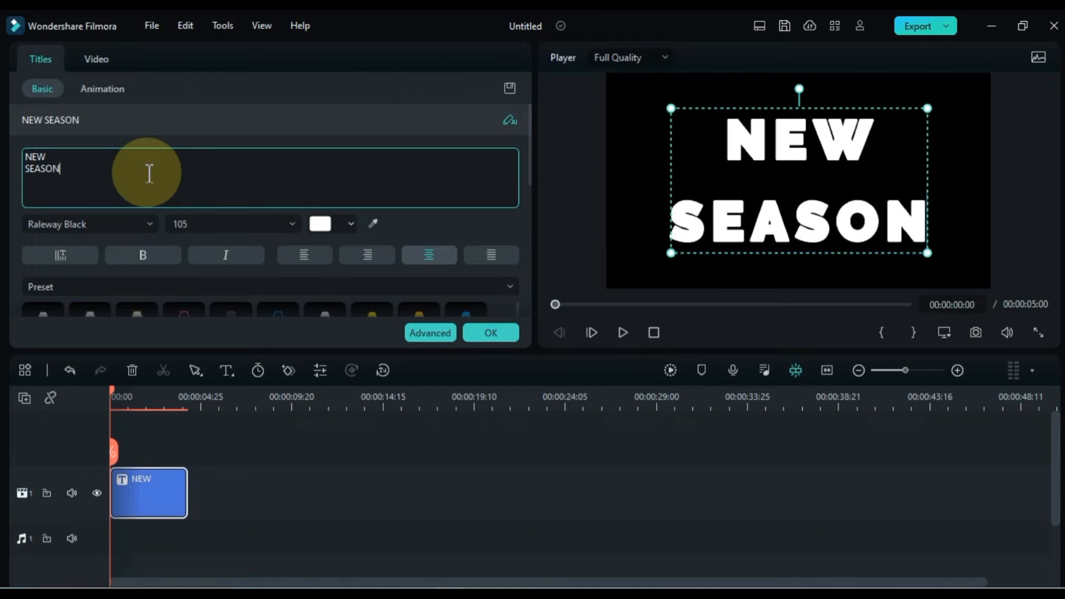
- Deselect the title and save a JPG snapshot of the NEW SEASON frame
left_click(305, 442)
left_click(975, 332)
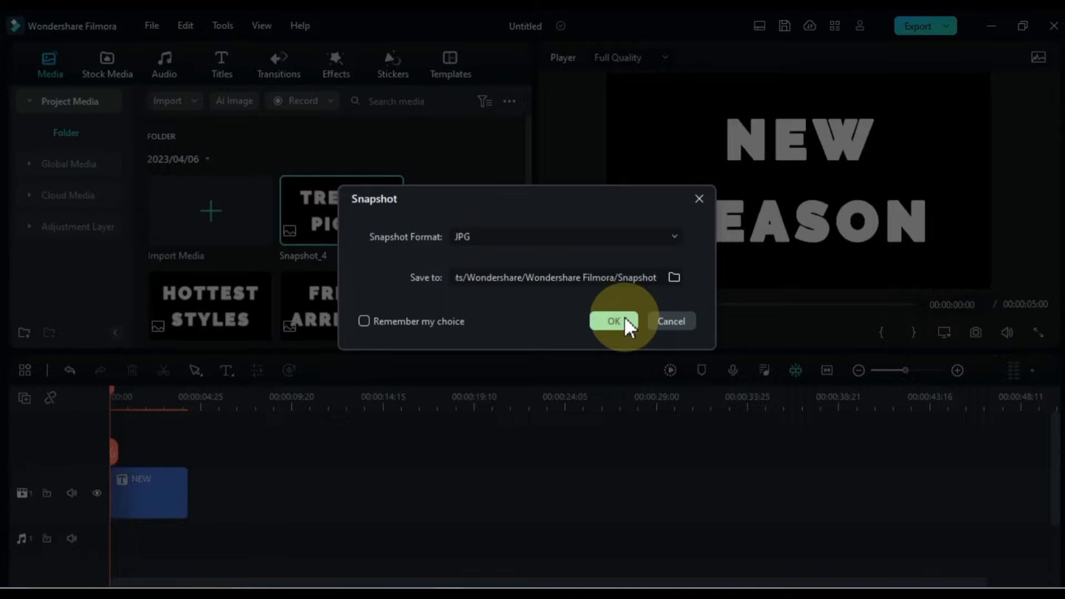
left_click(616, 321)
- Replace the text of the timeline title with NEW over STYLES on two lines
double_click(159, 502)
left_click(174, 177)
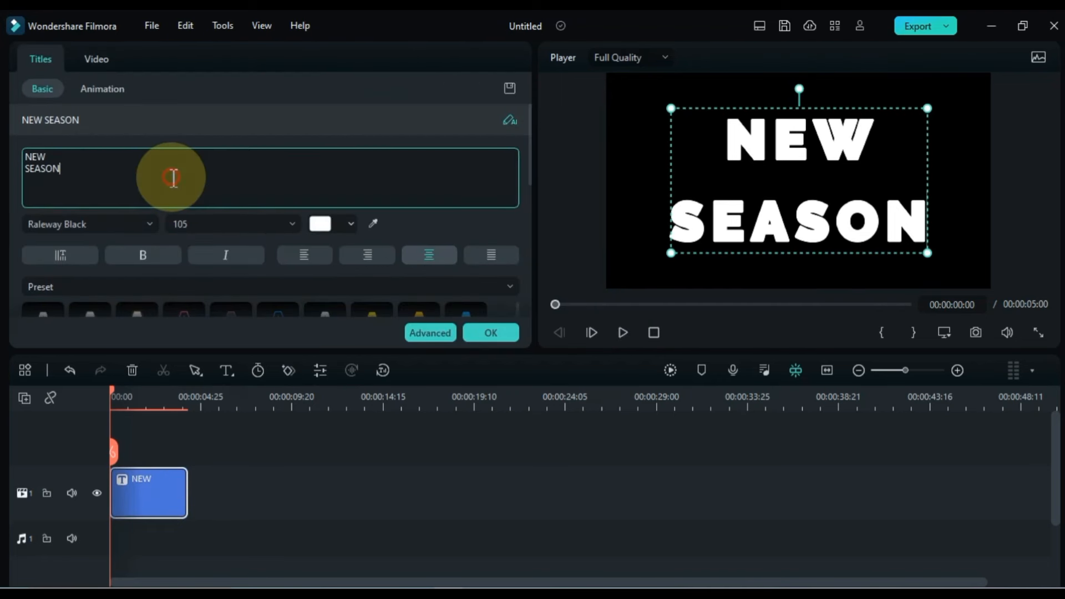
key("ctrl+a")
type("NEW")
key("Return")
type("STYLES")
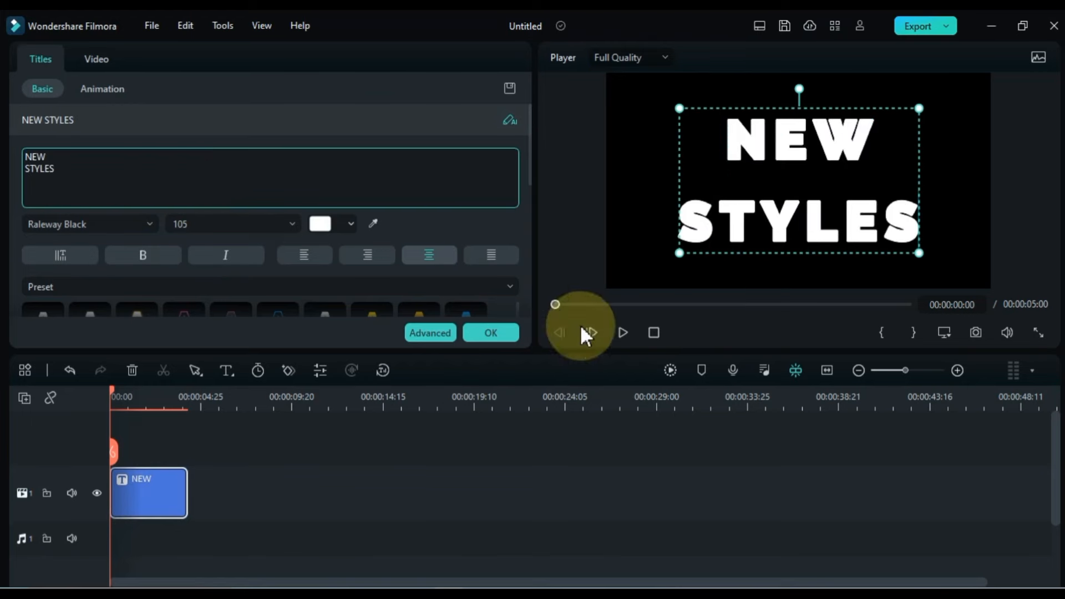
- Deselect the title and save a JPG snapshot of the NEW STYLES frame
left_click(625, 493)
left_click(976, 332)
left_click(611, 323)
- Replace the text of the timeline title with NEW over YOU on two lines
double_click(148, 492)
left_click(159, 176)
key("ctrl+a")
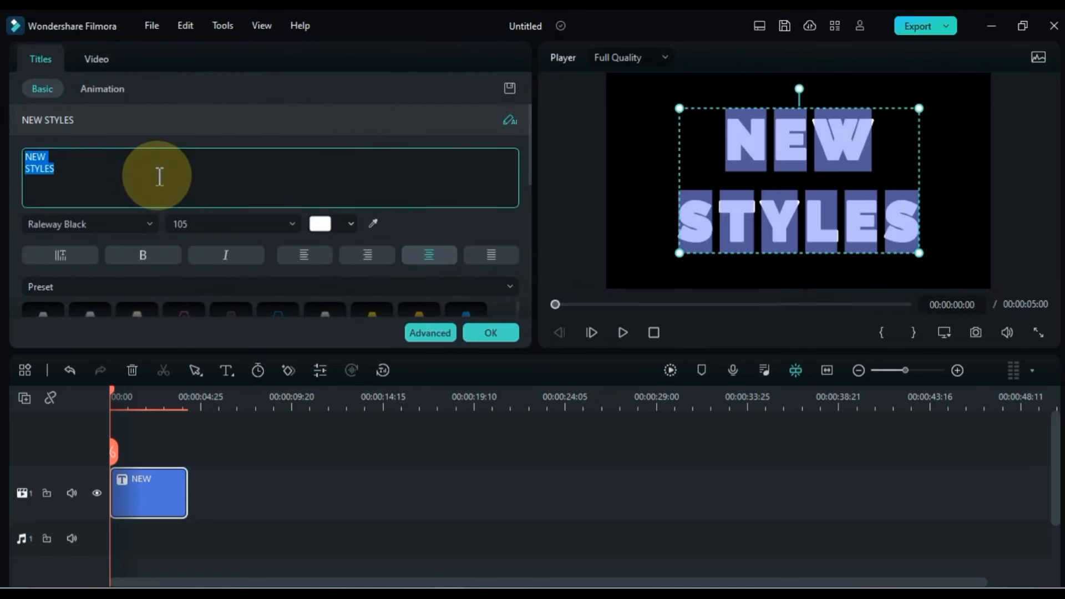
type("NEW YOU")
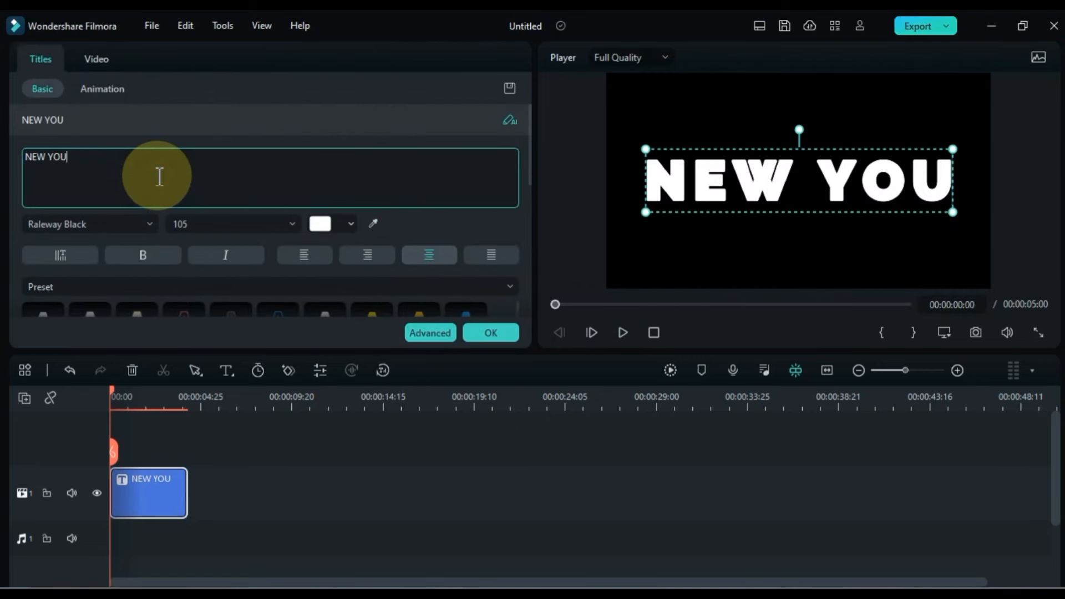
key("Return")
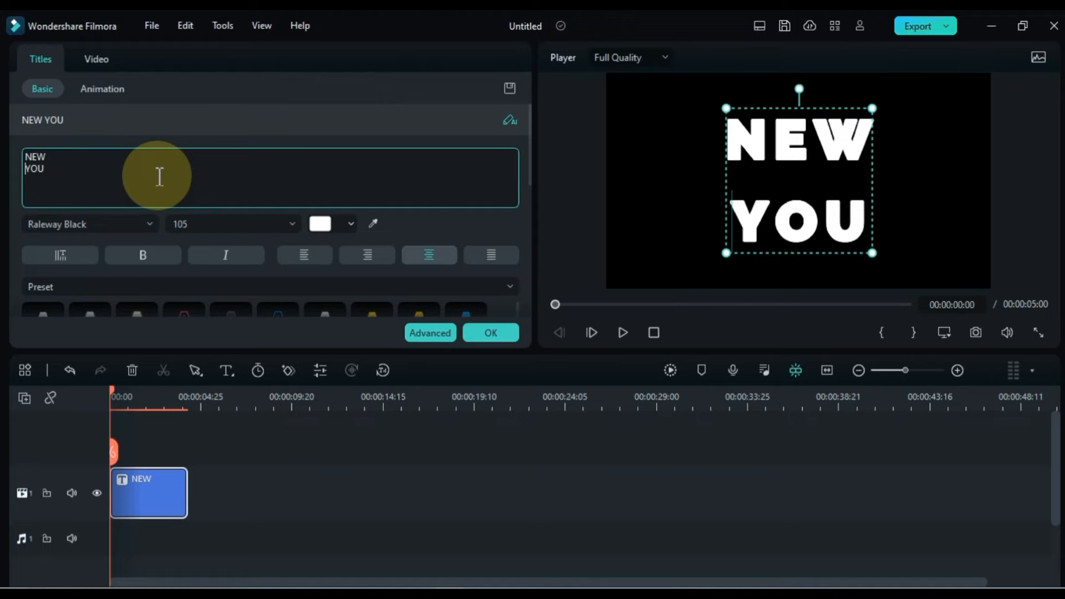
- Deselect the title and save a JPG snapshot of the NEW YOU frame
left_click(307, 441)
left_click(952, 331)
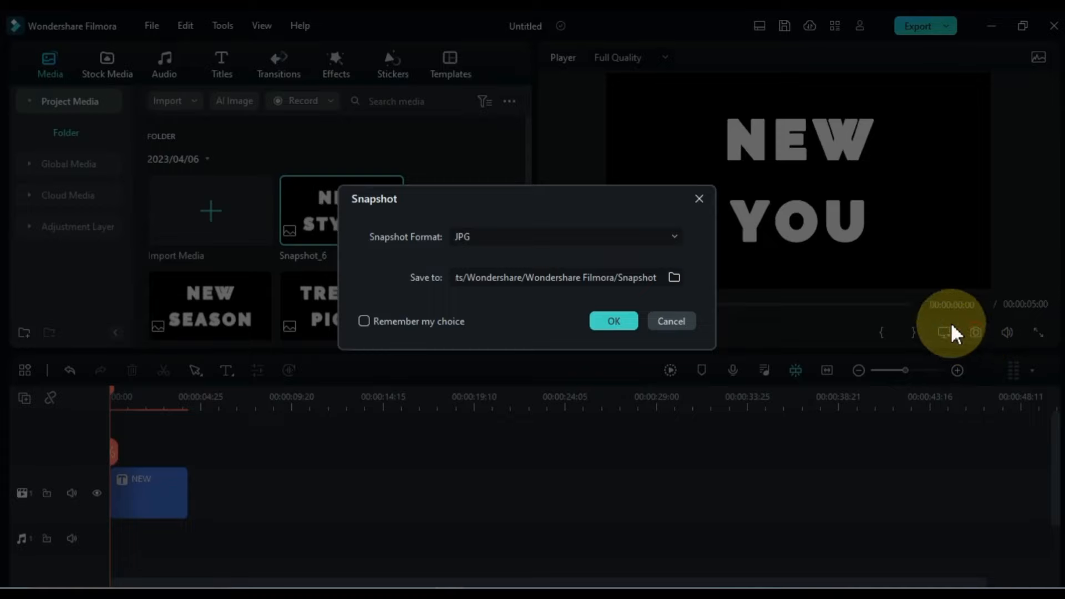
left_click(616, 321)
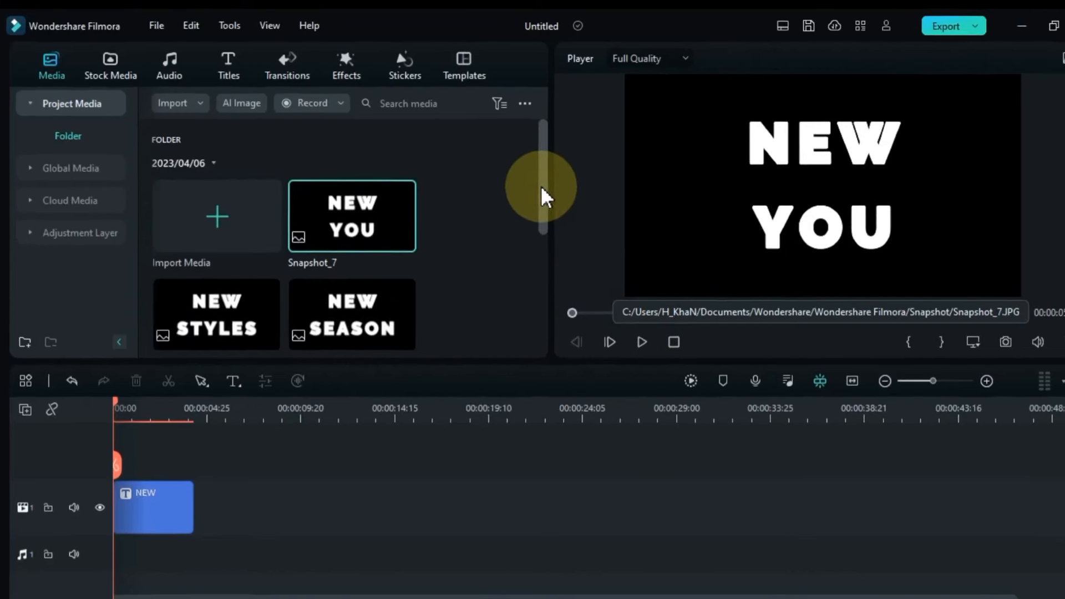
- Delete the title clip from the video track so the timeline is empty
left_click_drag(542, 189, 541, 281)
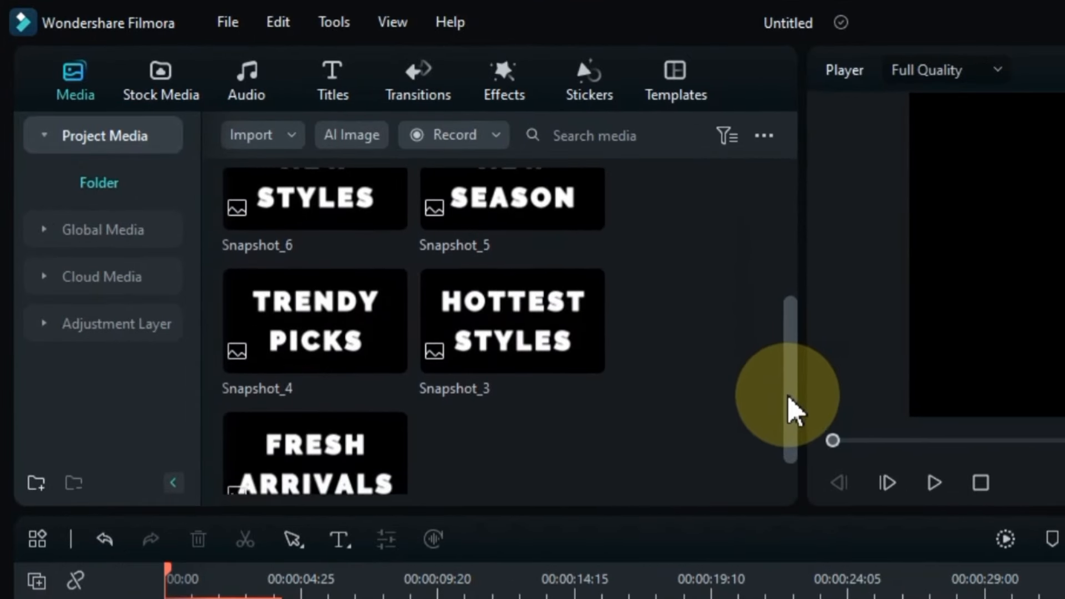
left_click_drag(795, 408, 790, 459)
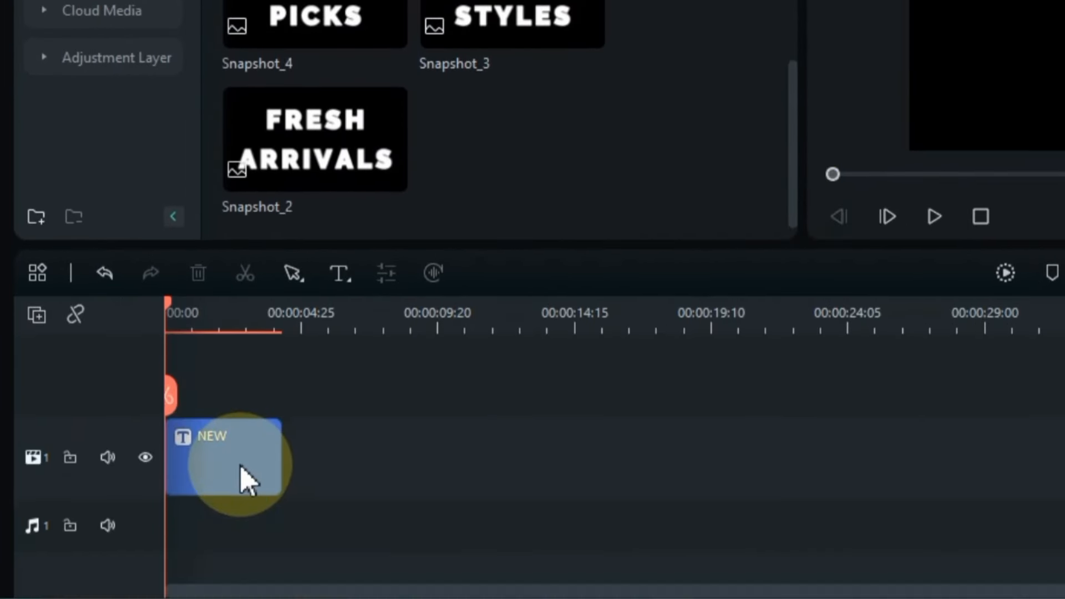
key("Delete")
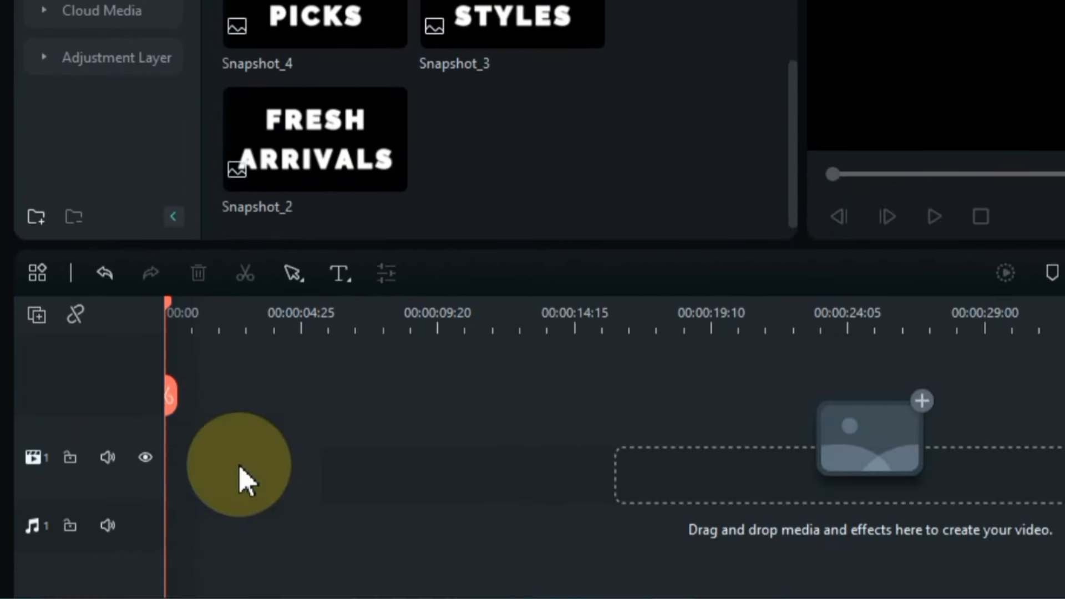
- Place the snapshots end to end on the video track: FRESH ARRIVALS, HOTTEST STYLES, TRENDY PICKS, NEW SEASON, NEW STYLES, NEW YOU
left_click_drag(305, 174, 164, 477)
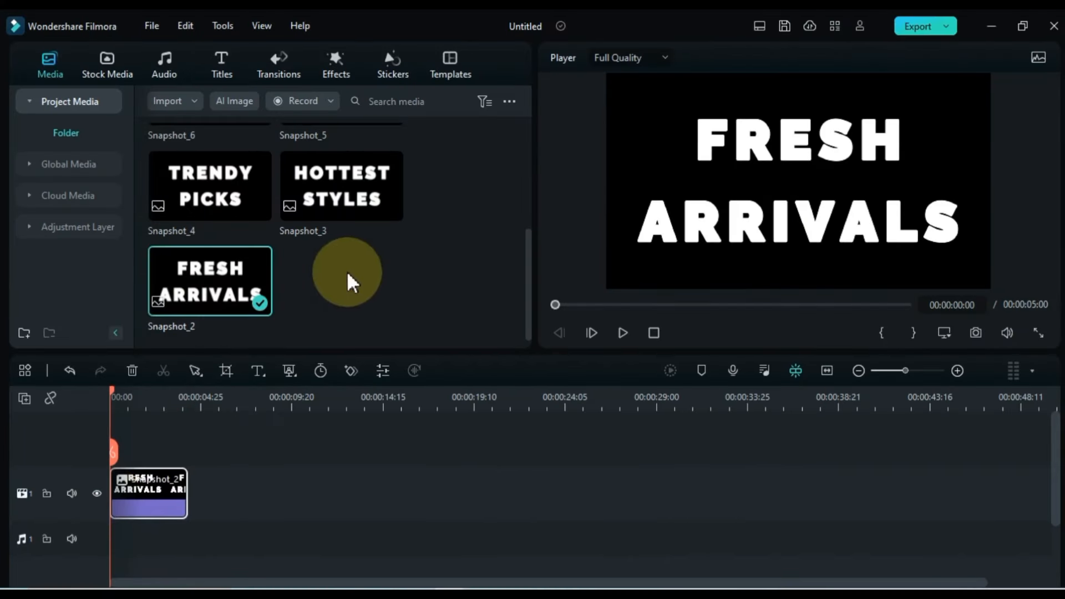
left_click_drag(344, 211, 199, 496)
left_click_drag(191, 202, 288, 488)
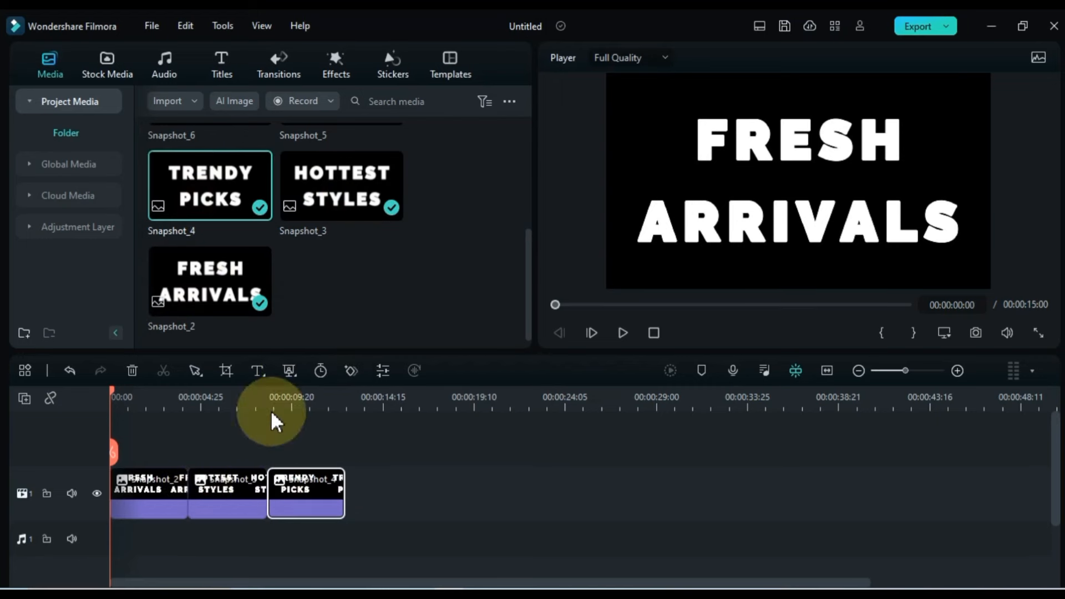
scroll(305, 281, "up", 2)
left_click_drag(342, 200, 377, 494)
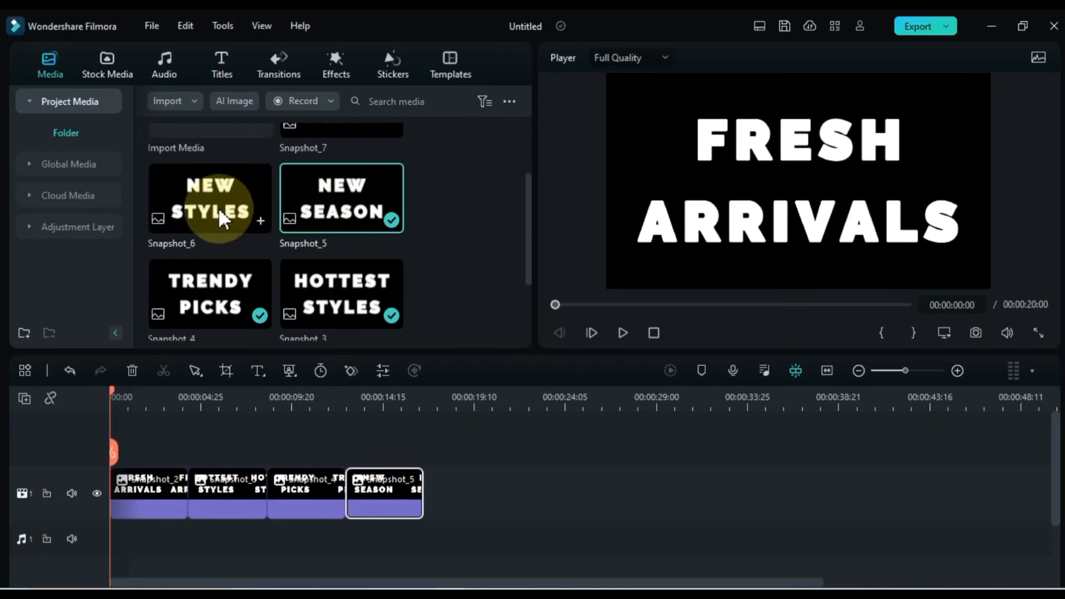
left_click_drag(210, 202, 441, 512)
scroll(389, 241, "up", 2)
left_click_drag(345, 200, 517, 509)
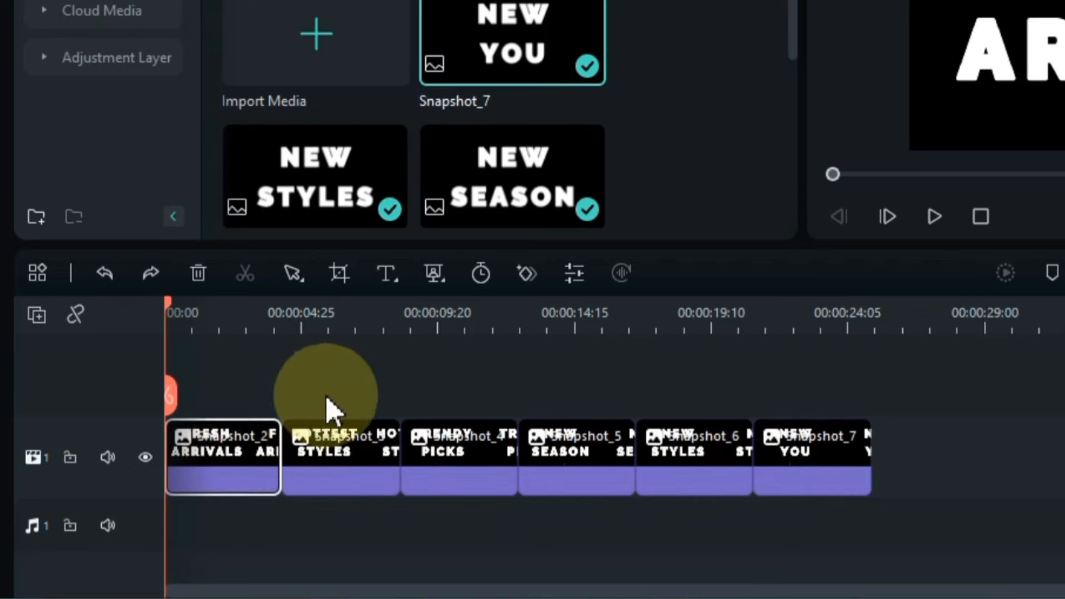
- Set the FRESH ARRIVALS clip's duration to 00:00:03:00, copy that value before saving it, and deselect the clip
left_click(478, 280)
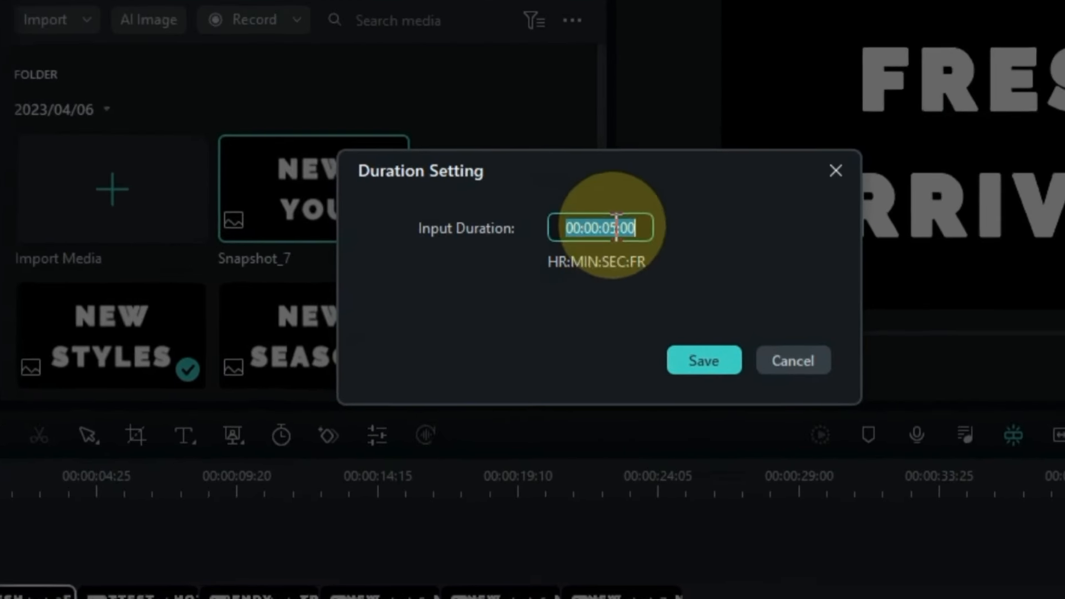
left_click(613, 228)
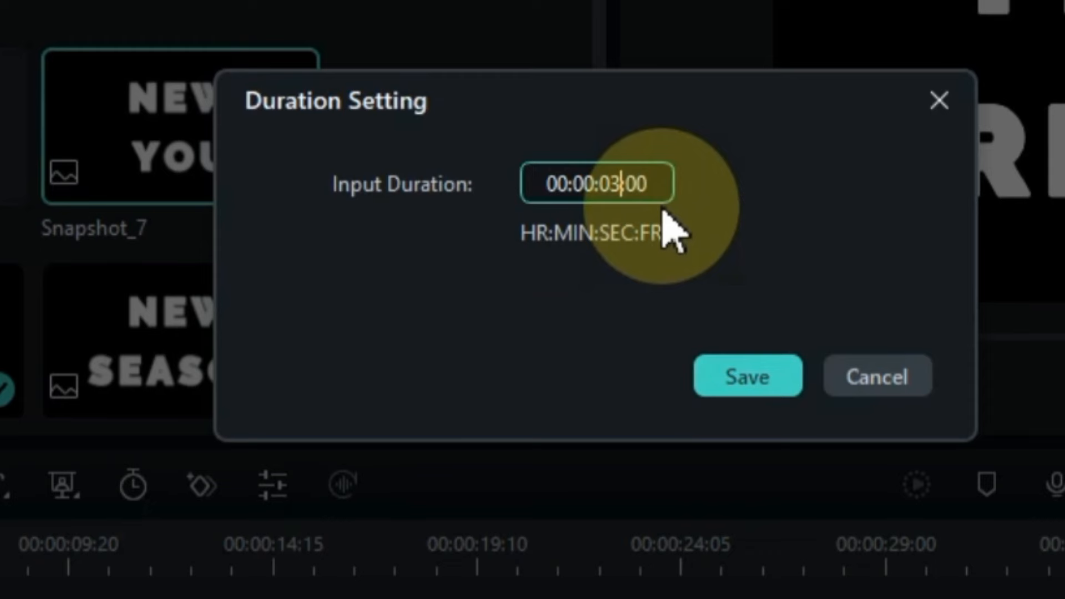
left_click_drag(592, 184, 554, 183)
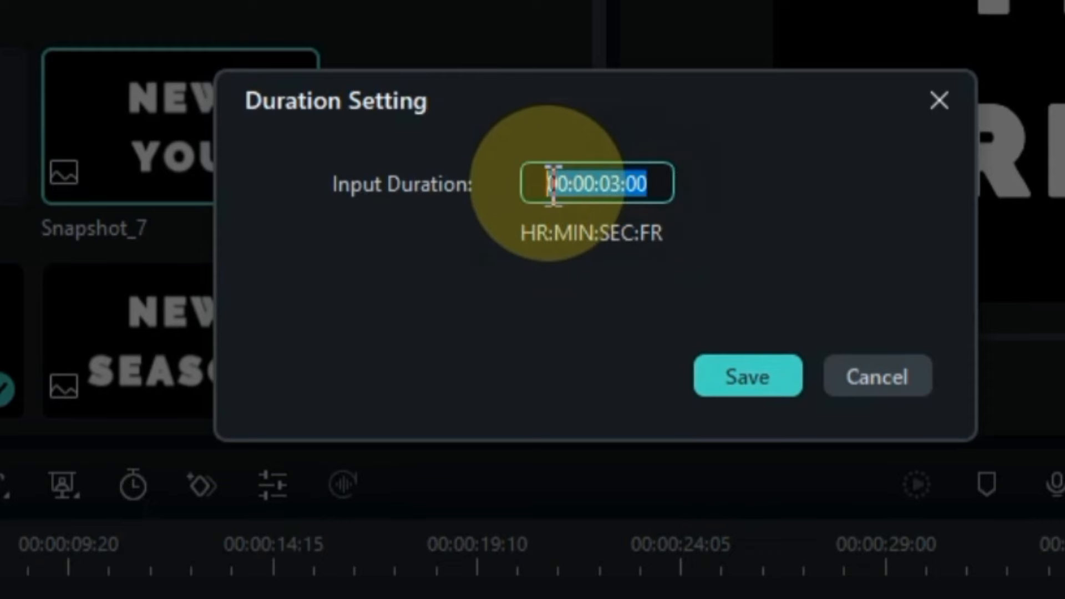
key("ctrl+c")
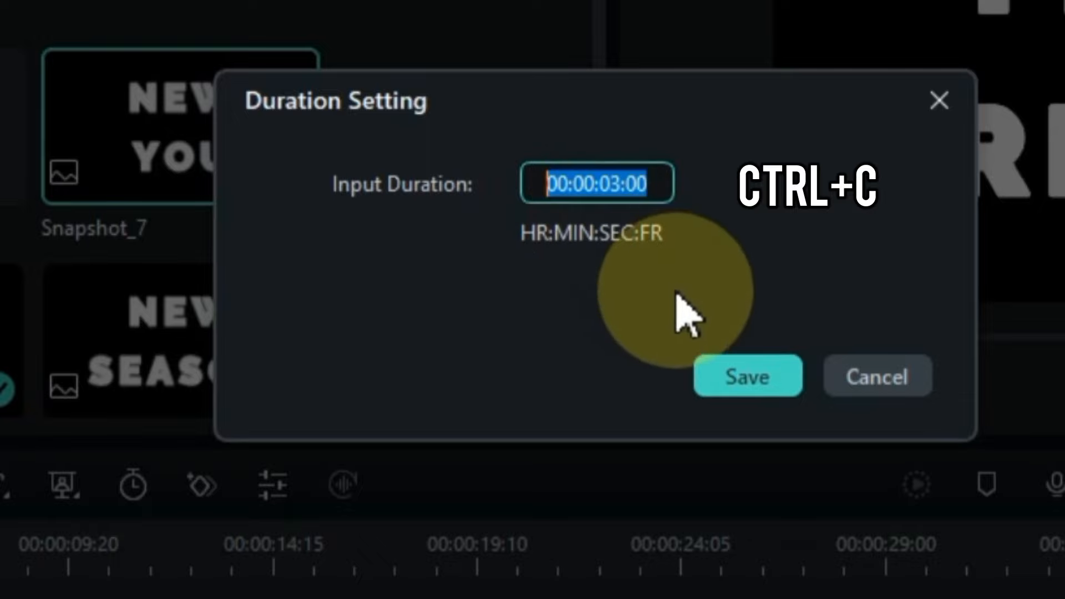
left_click(747, 376)
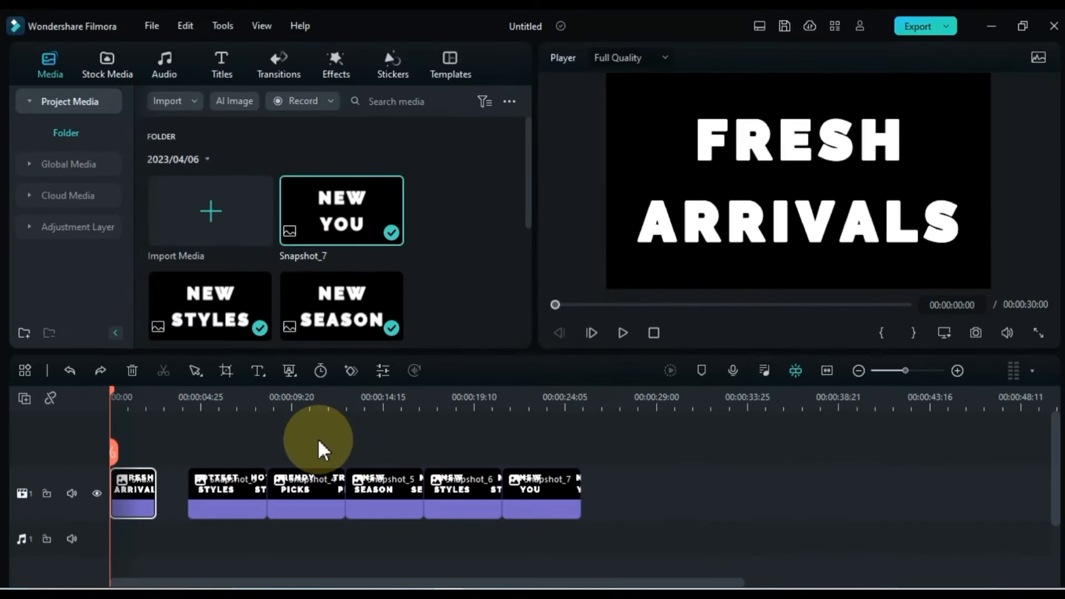
left_click(319, 441)
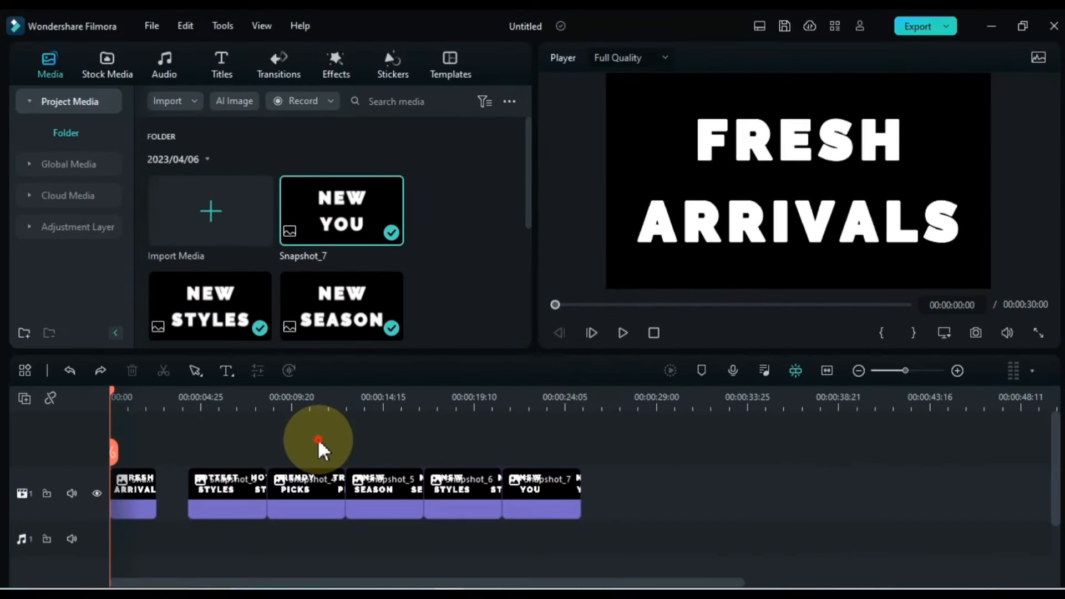
- Select the five remaining snapshot clips and set their duration to 00:00:03:00 using the copied value
left_click_drag(237, 484, 228, 483)
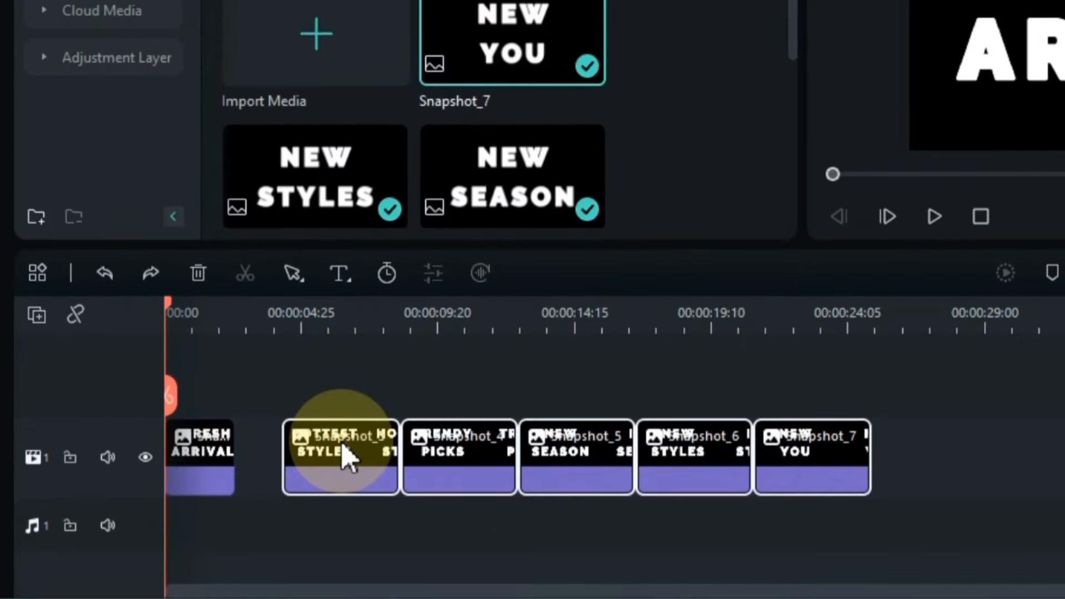
left_click(387, 274)
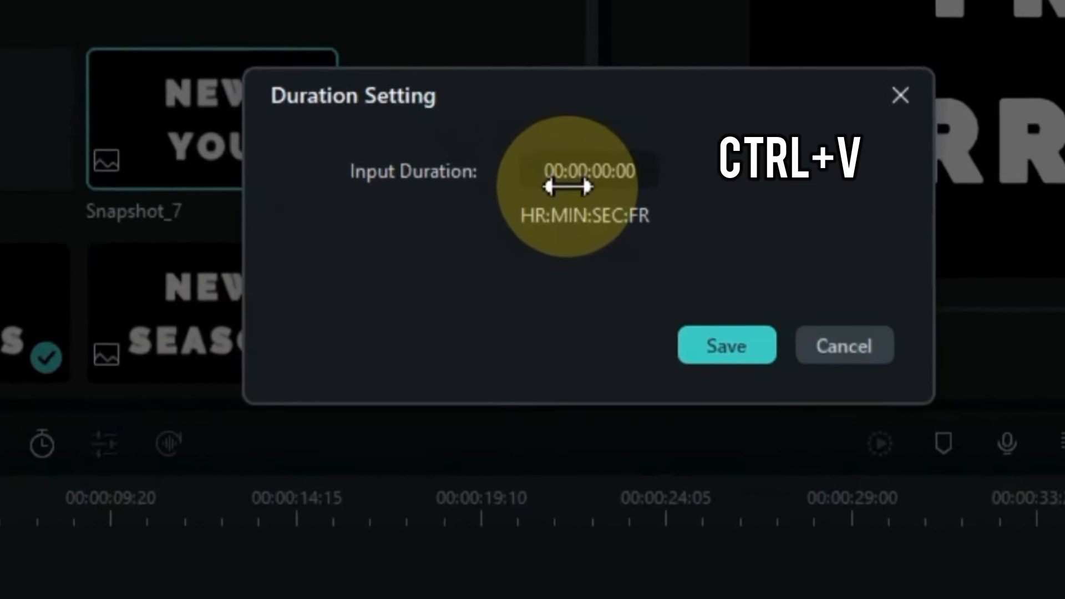
left_click(664, 167)
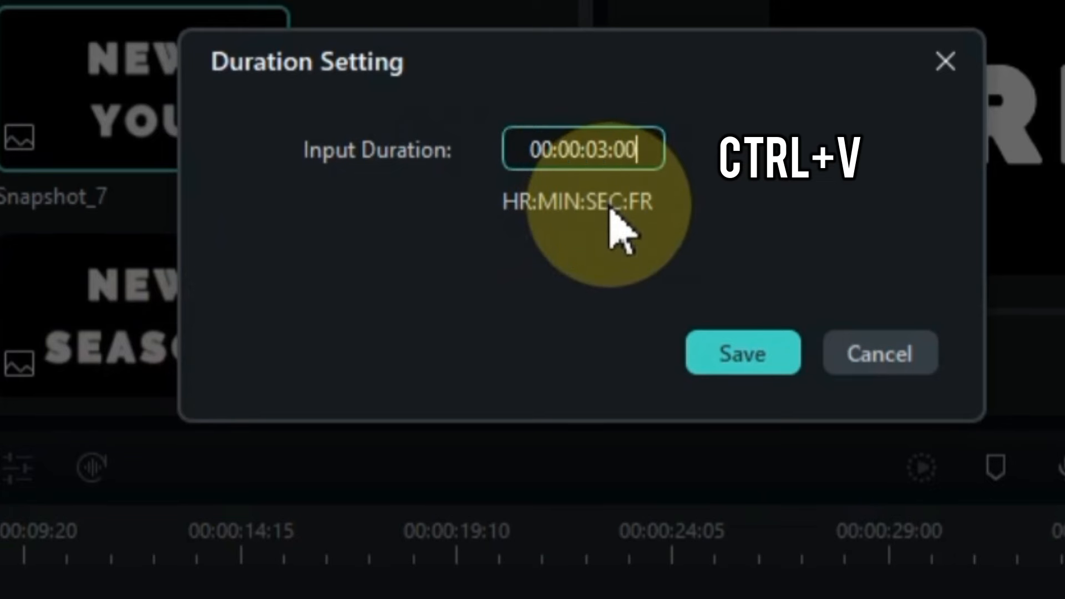
left_click(746, 358)
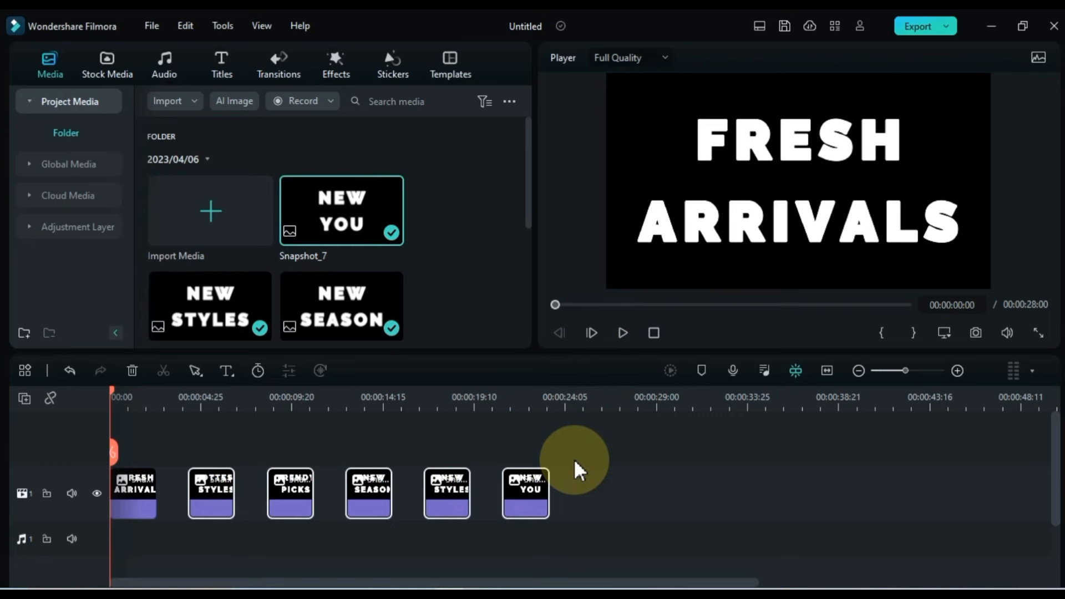
- Select all six snapshot clips, close the gaps between them on the video track, and deselect them
left_click_drag(595, 484, 226, 481)
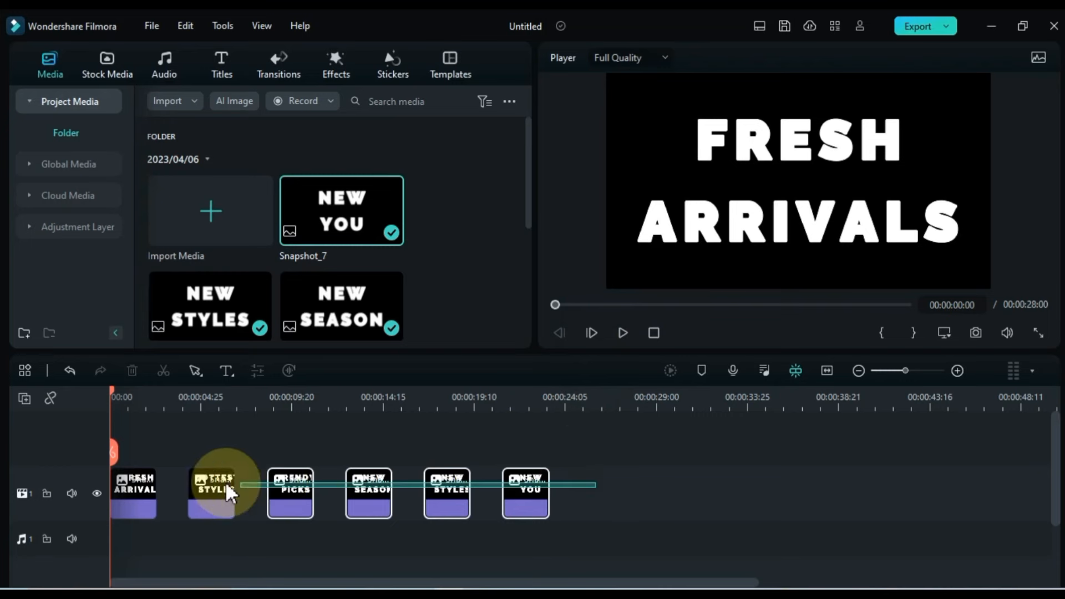
right_click(144, 488)
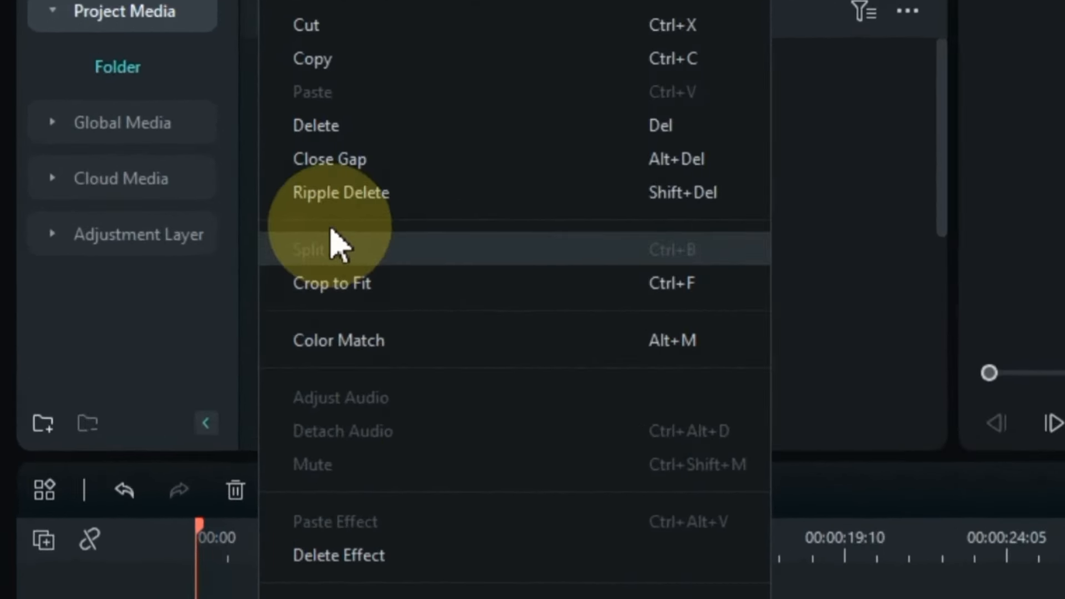
left_click(344, 162)
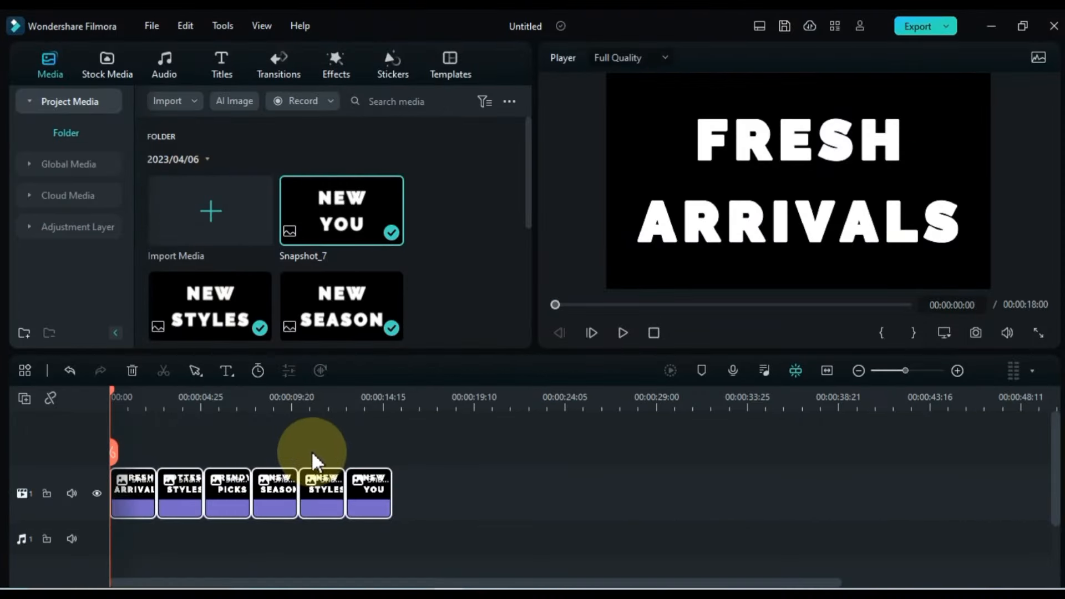
left_click(314, 454)
- Play back the joined title sequence, stop it, and return the playhead to the start of the timeline
key("space")
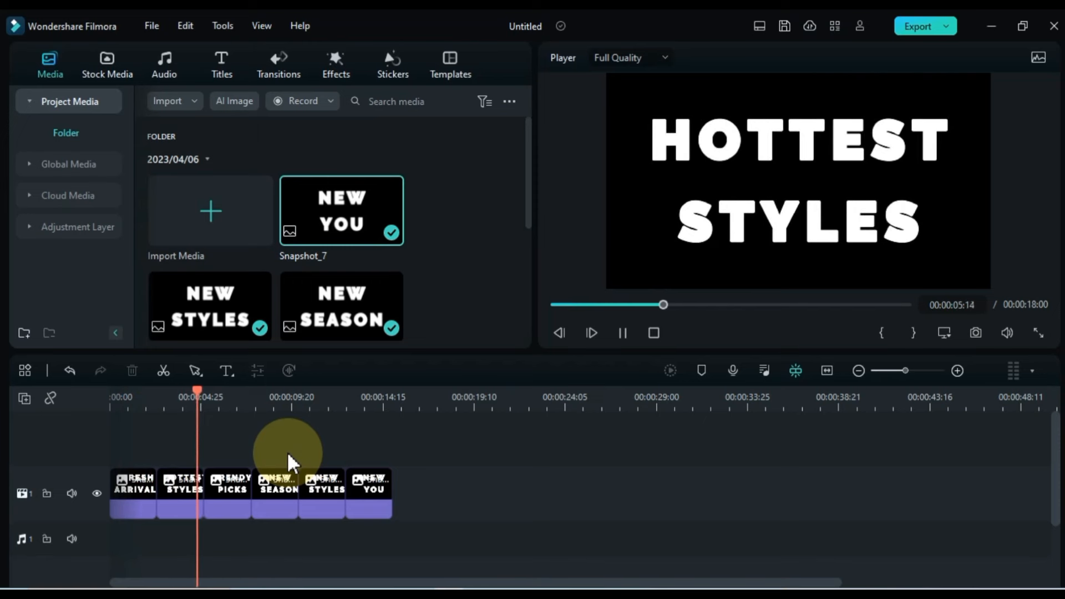
key("space")
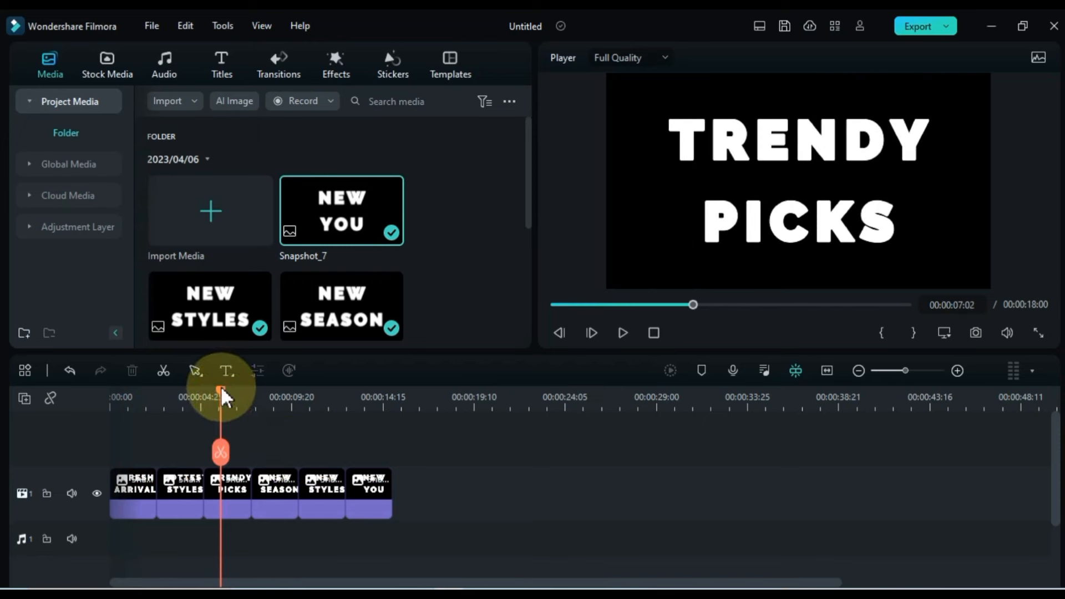
left_click_drag(222, 389, 108, 413)
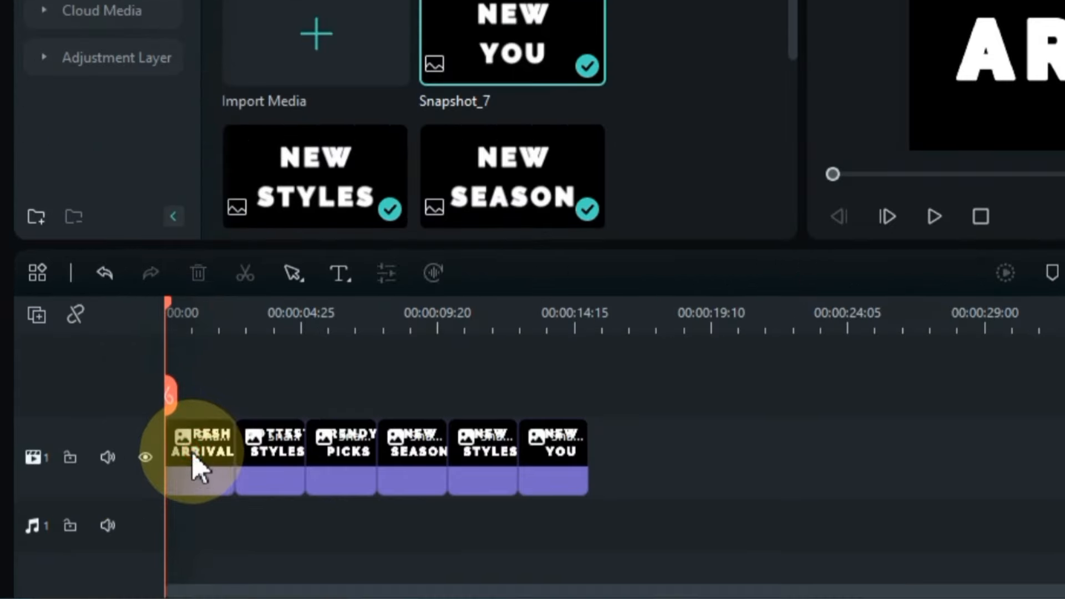
- Apply Chroma Key to the FRESH ARRIVALS clip and set the key color to white
left_click(127, 489)
left_click(437, 272)
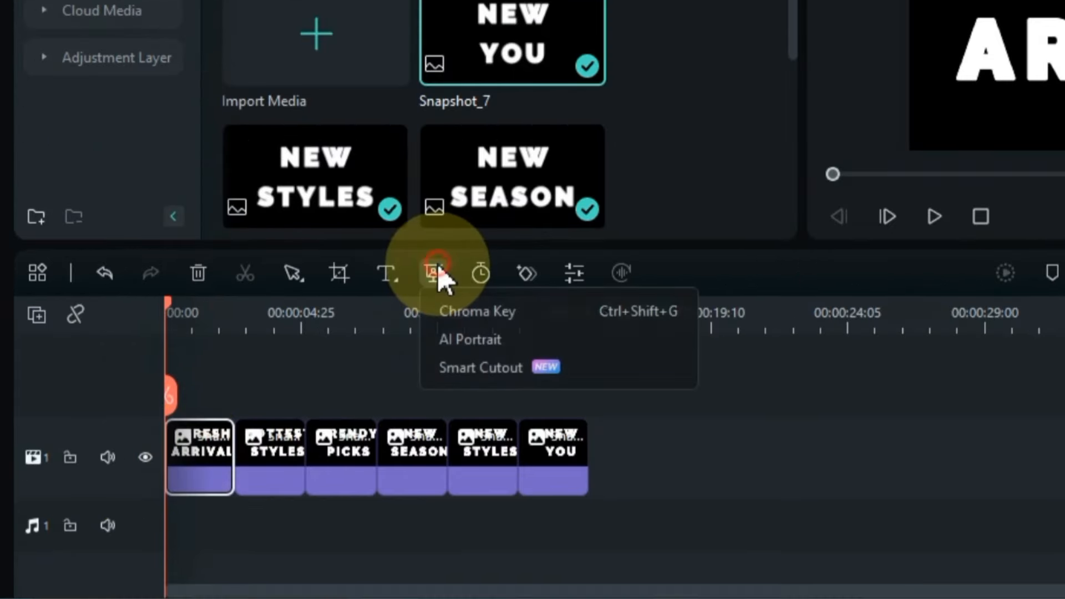
left_click(473, 319)
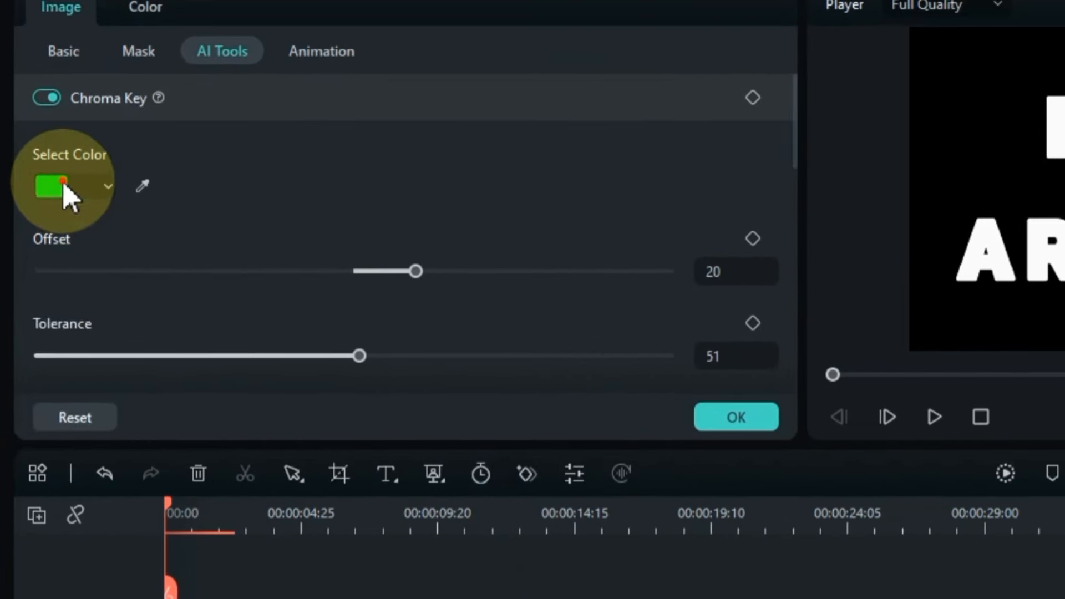
left_click(42, 183)
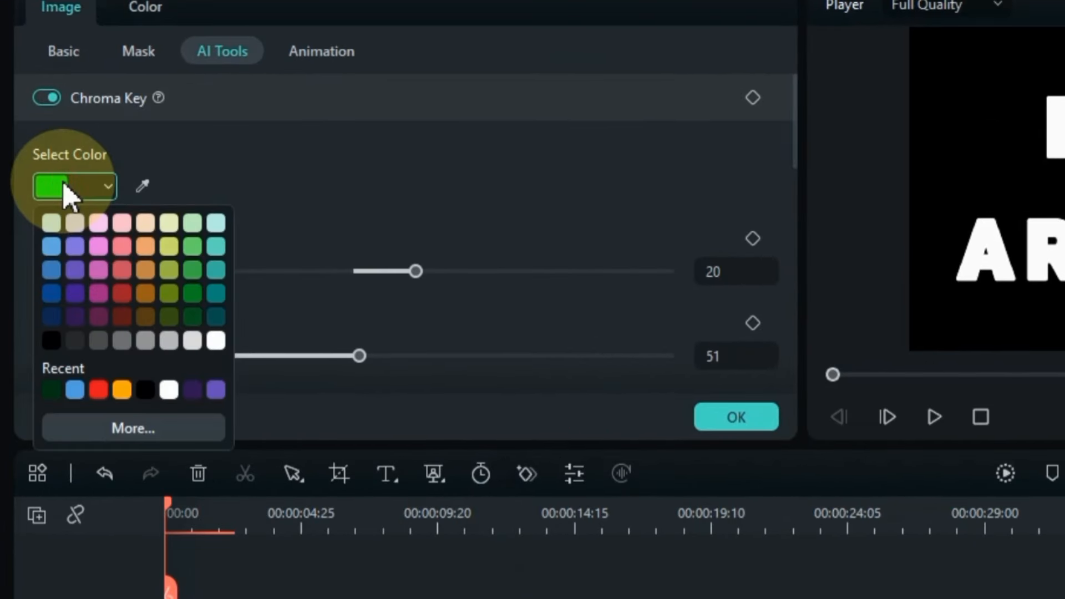
left_click(168, 391)
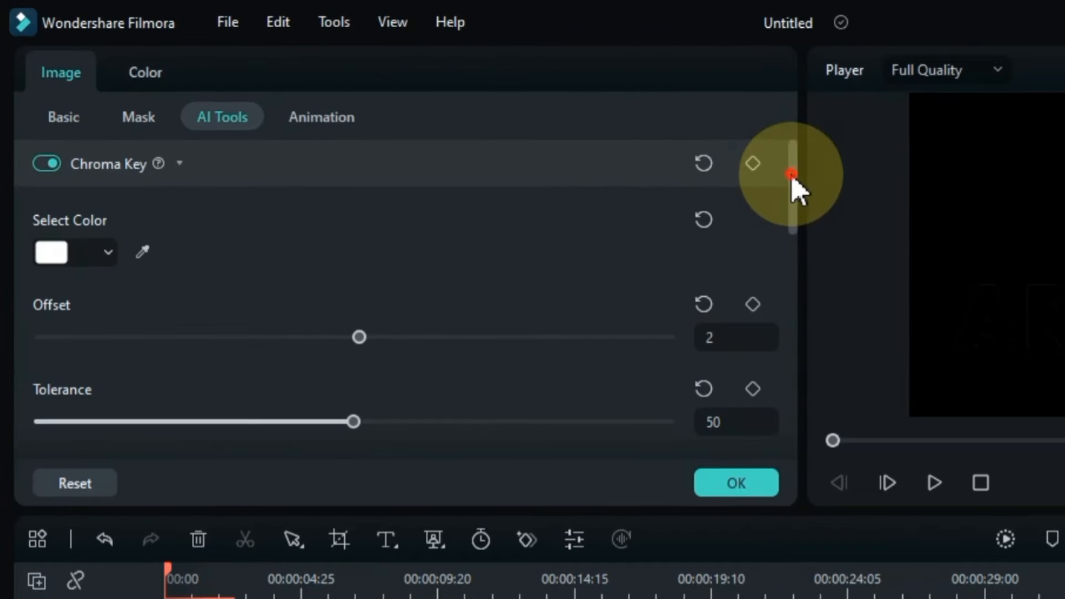
- Raise the FRESH ARRIVALS clip's Chroma Key edge thickness to about 4.05
left_click_drag(792, 174, 797, 245)
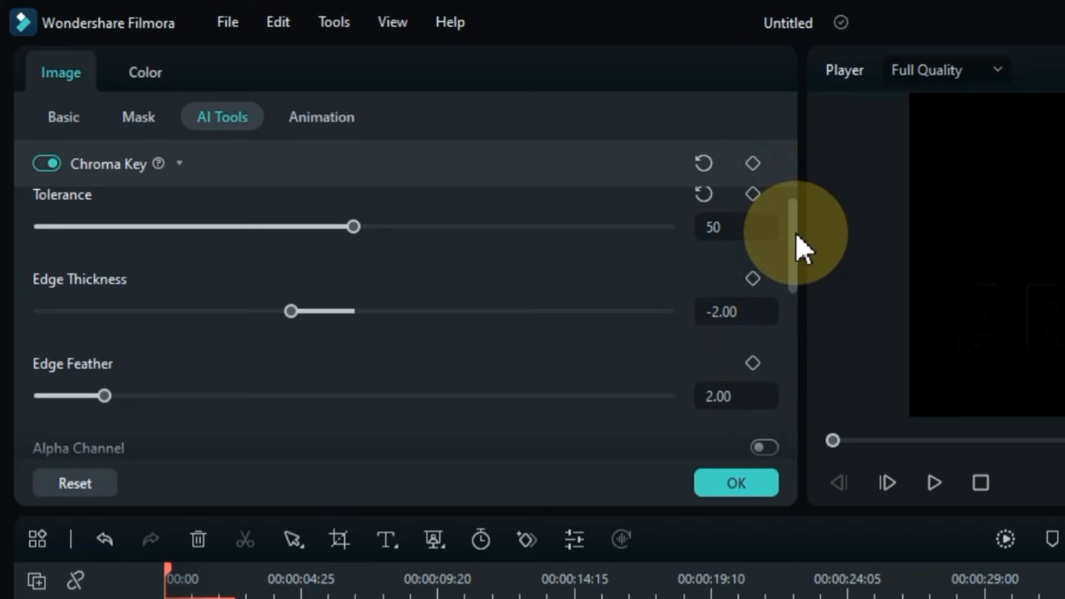
left_click_drag(293, 314, 383, 314)
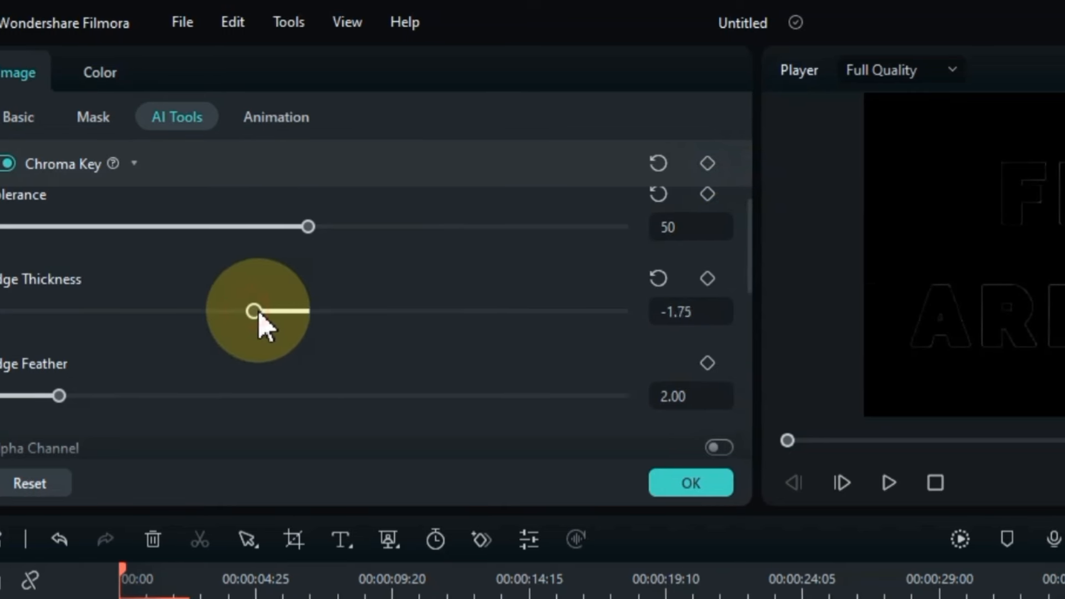
left_click_drag(115, 318, 217, 328)
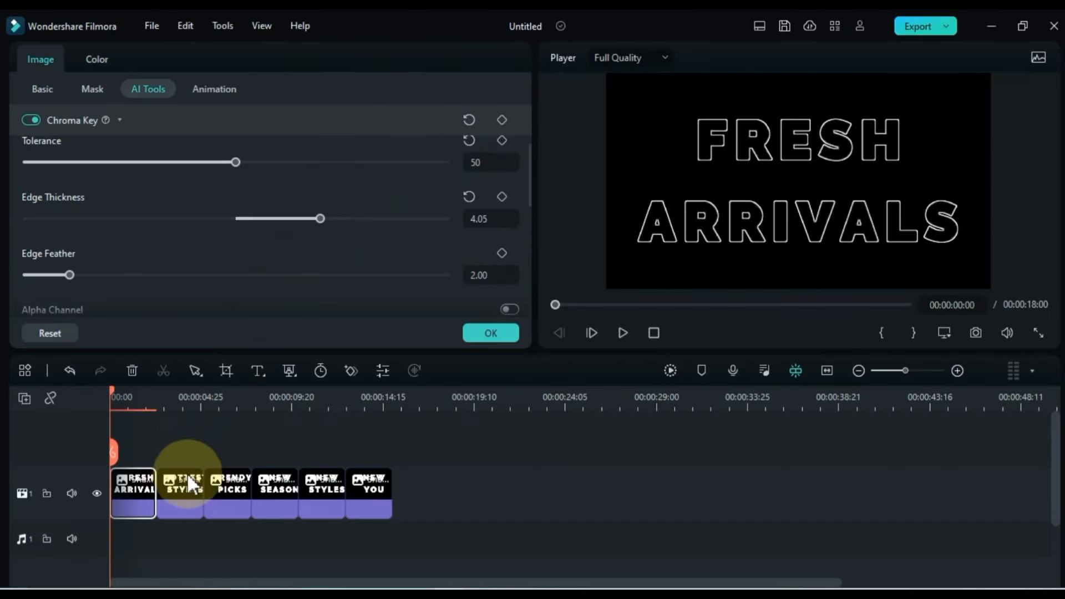
- Bring the HOTTEST STYLES clip into the preview, enable Chroma Key on it, and set the key color to white
left_click(183, 491)
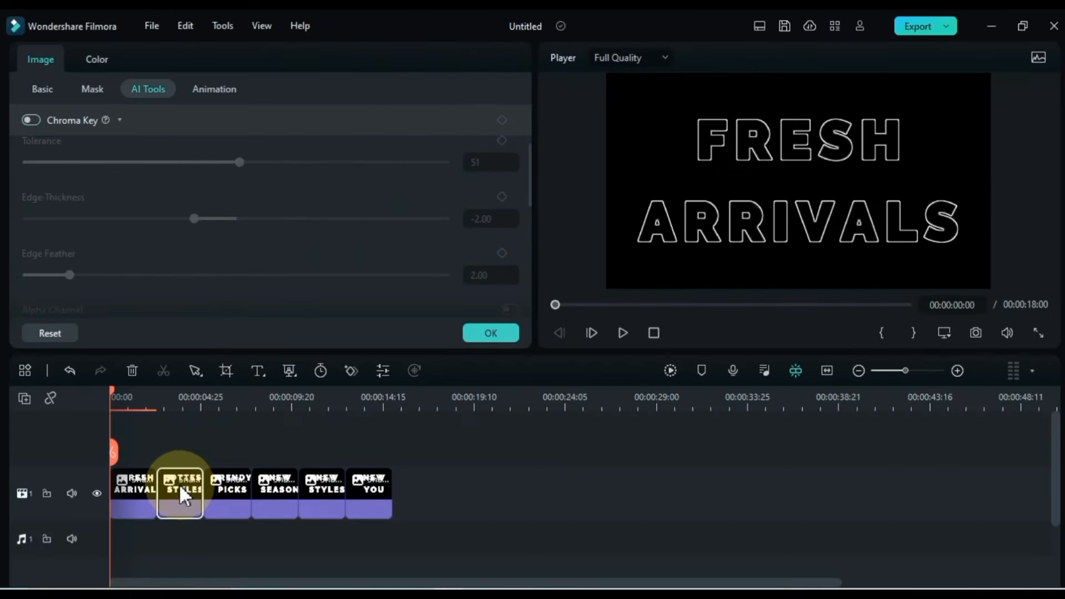
left_click(181, 399)
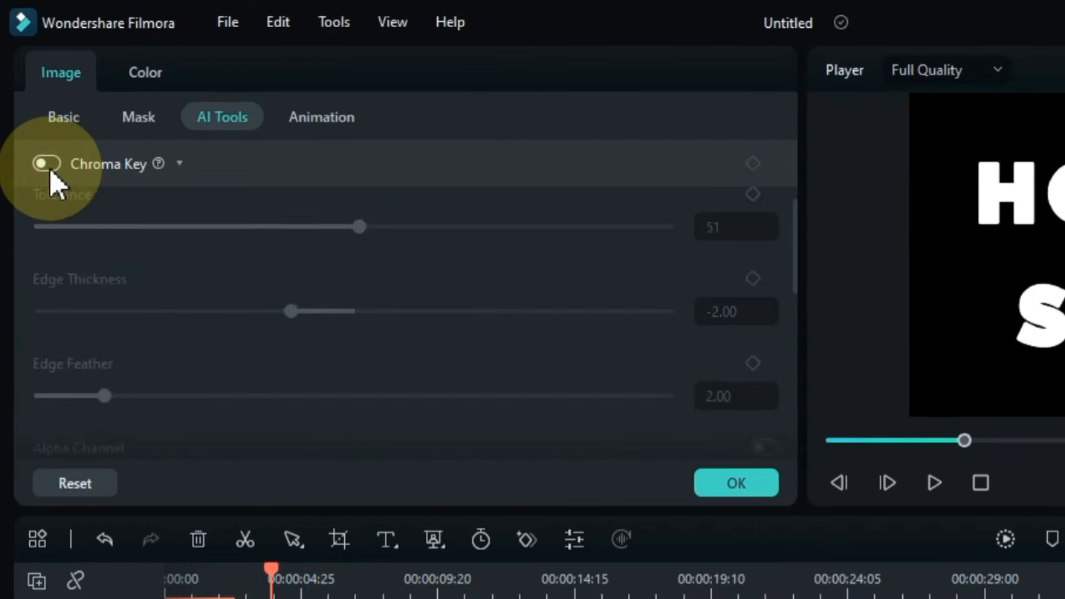
left_click(30, 120)
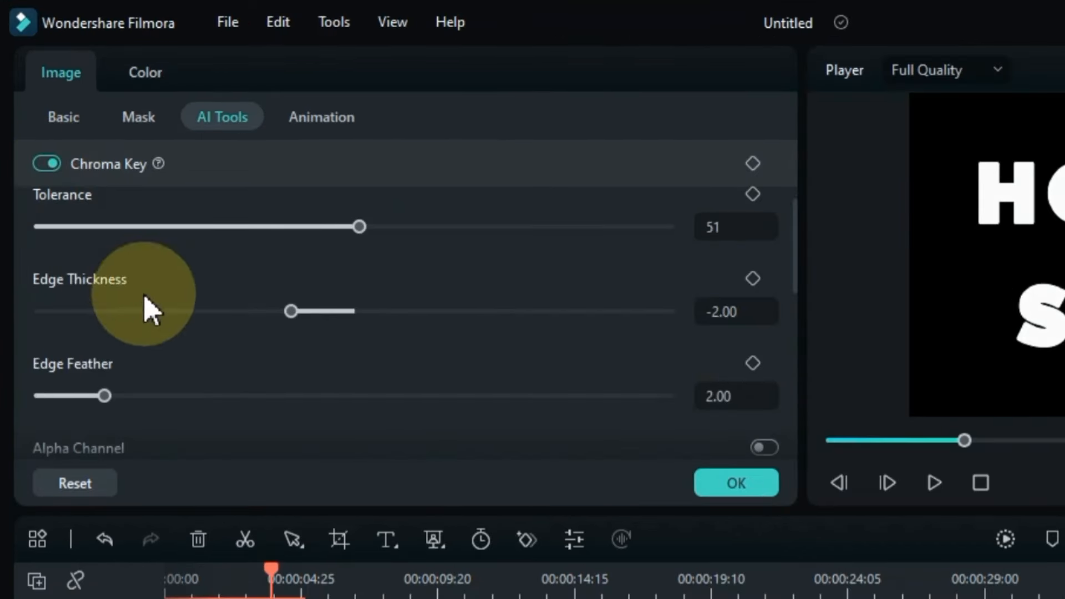
scroll(326, 256, "up", 2)
scroll(489, 380, "up", 2)
left_click(82, 257)
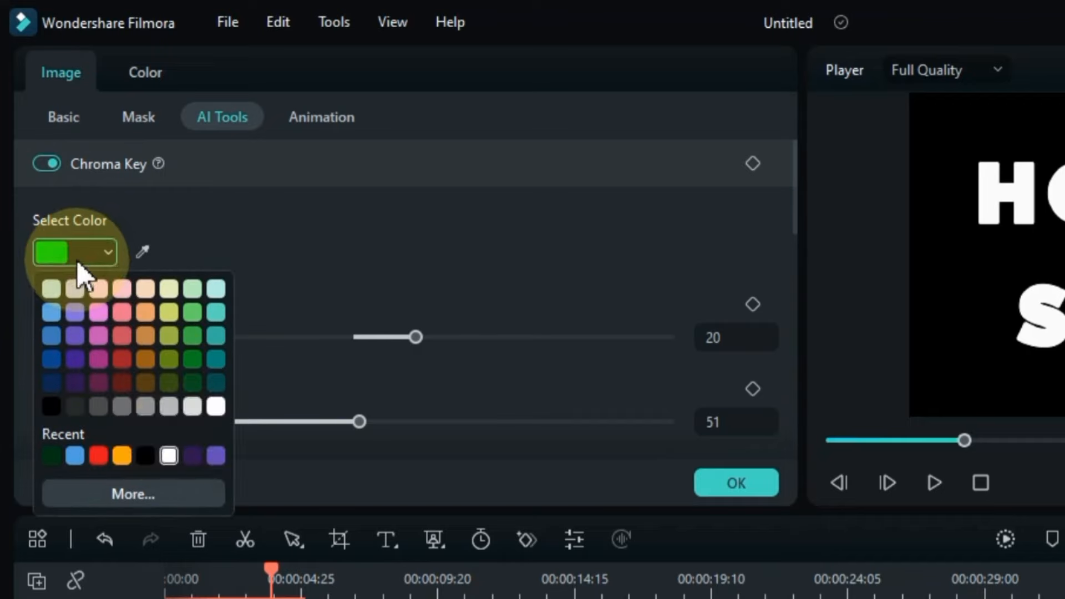
left_click(175, 454)
- Raise the HOTTEST STYLES clip's Chroma Key edge thickness to about 4.09
scroll(400, 353, "down", 4)
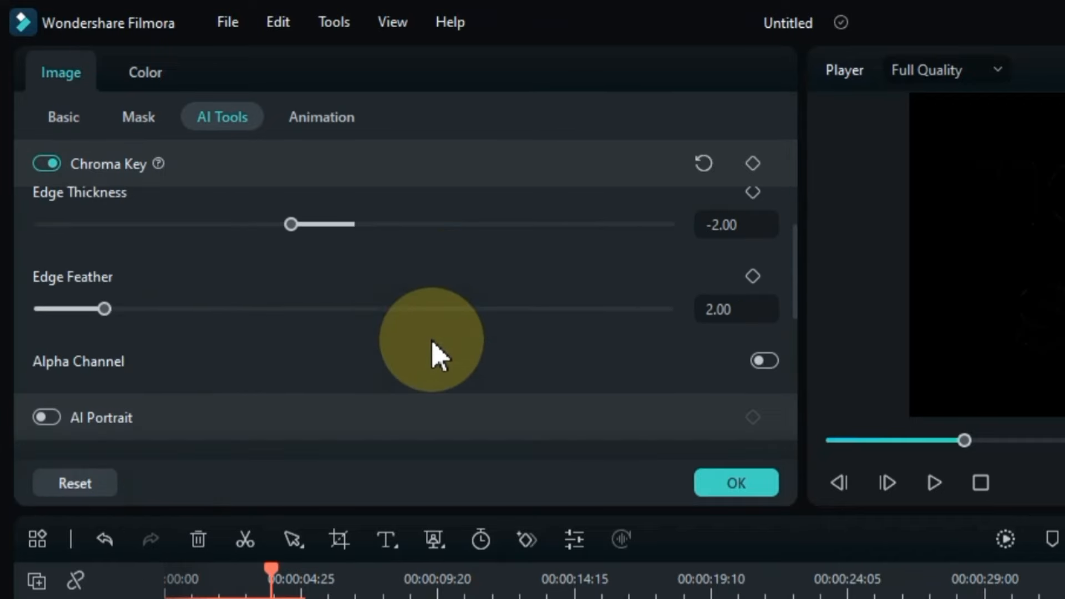
scroll(437, 355, "up", 1)
left_click_drag(291, 296, 435, 300)
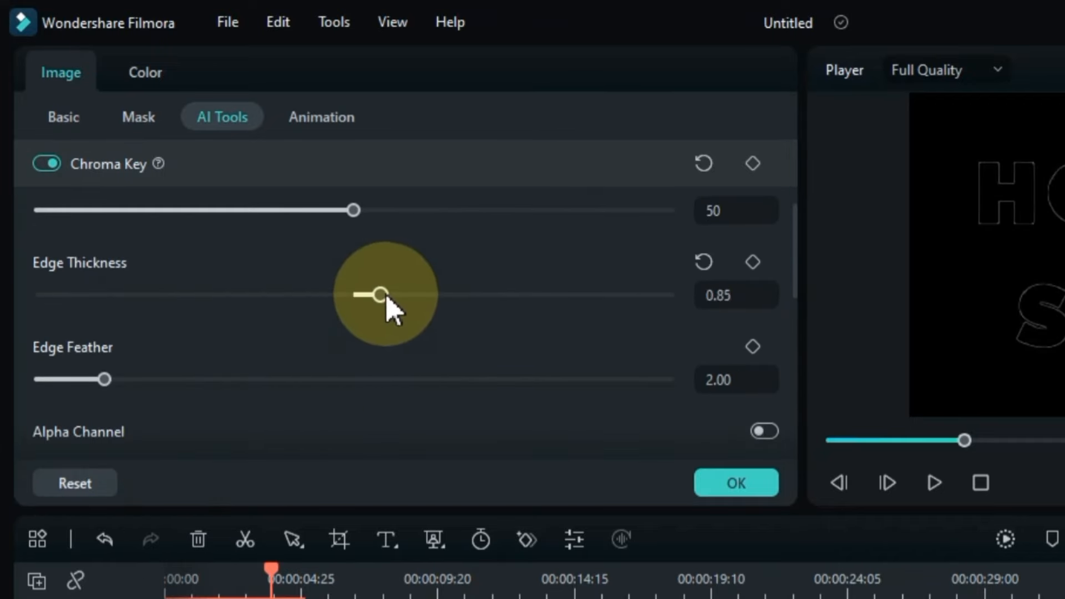
left_click_drag(384, 270, 425, 277)
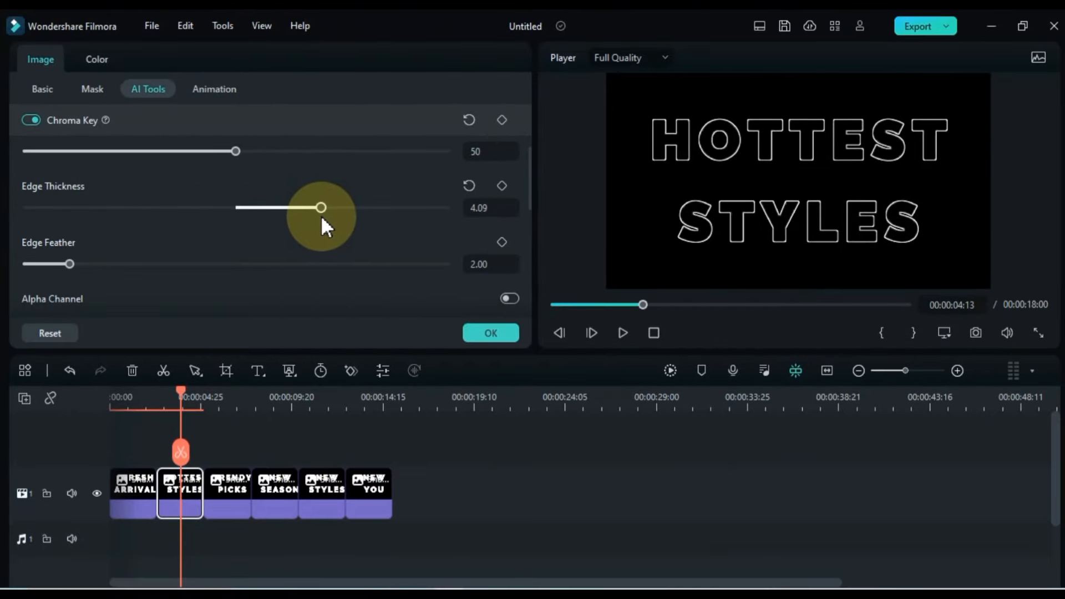
left_click_drag(321, 215, 320, 216)
- Enable Chroma Key on the TRENDY PICKS clip with white as the key color, and raise its edge thickness to match the outlined titles
left_click(237, 493)
left_click(234, 396)
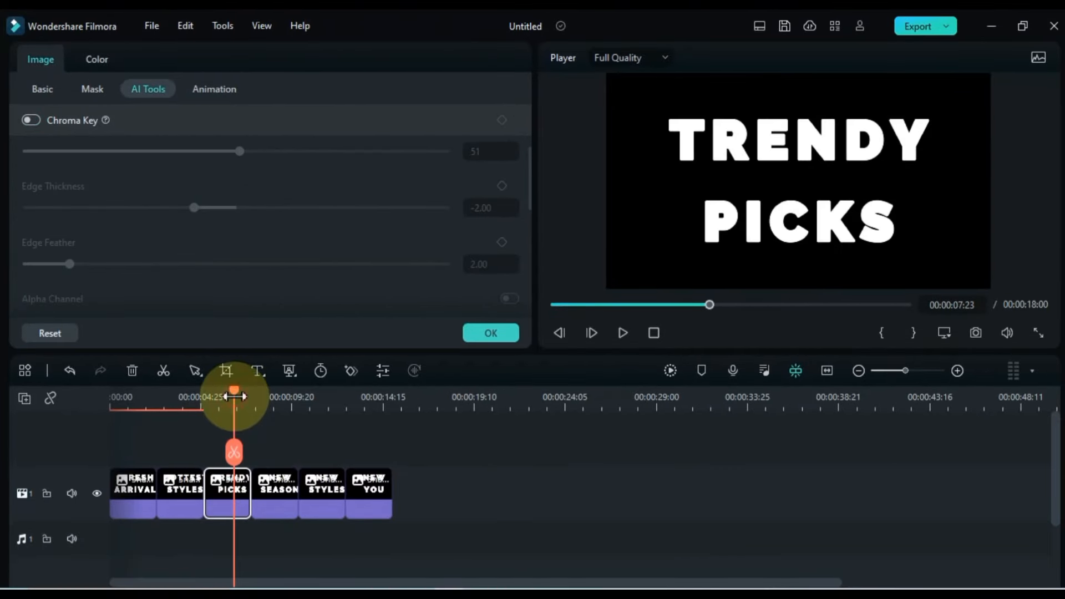
left_click(32, 120)
scroll(159, 179, "up", 3)
left_click(45, 181)
left_click(113, 313)
scroll(244, 253, "down", 4)
scroll(245, 251, "up", 1)
left_click_drag(233, 208, 321, 218)
- Enable Chroma Key on the NEW SEASON clip with white as the key color and an edge thickness of about 4.12
left_click(280, 397)
left_click(268, 491)
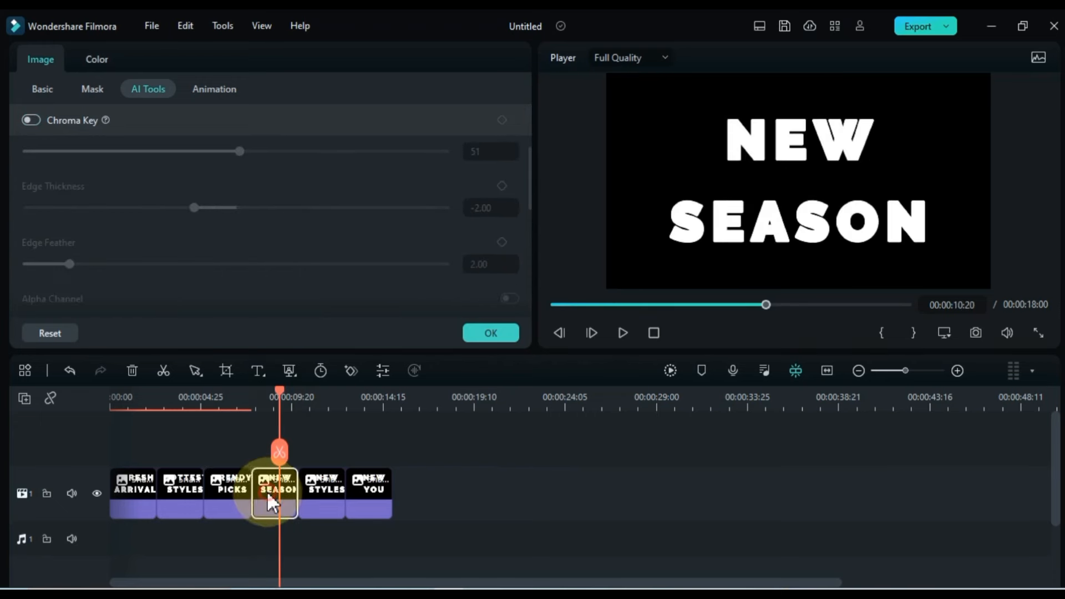
left_click(32, 121)
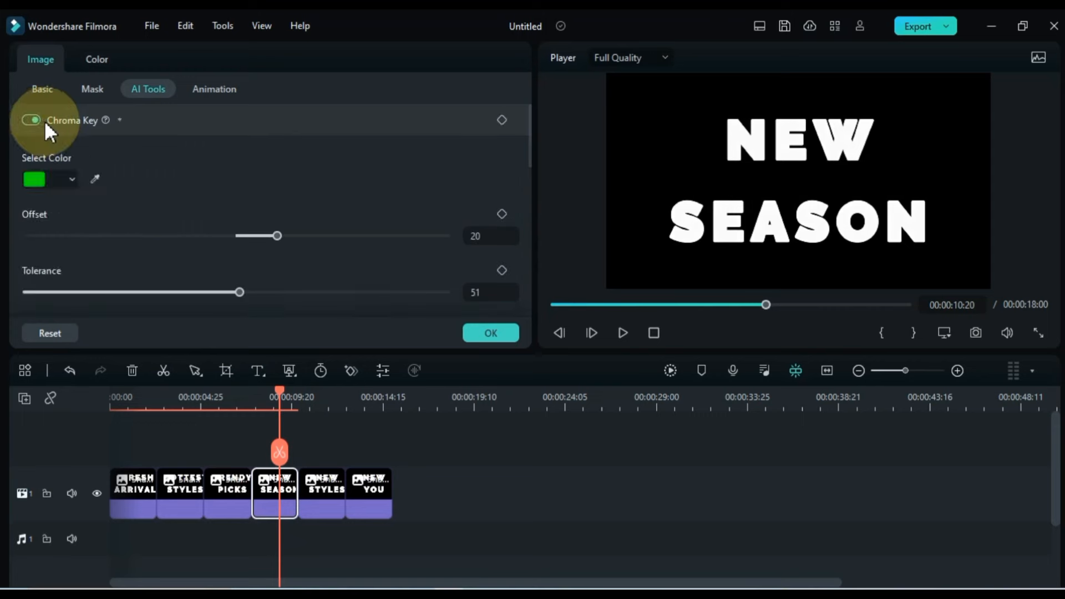
left_click(35, 179)
left_click(114, 315)
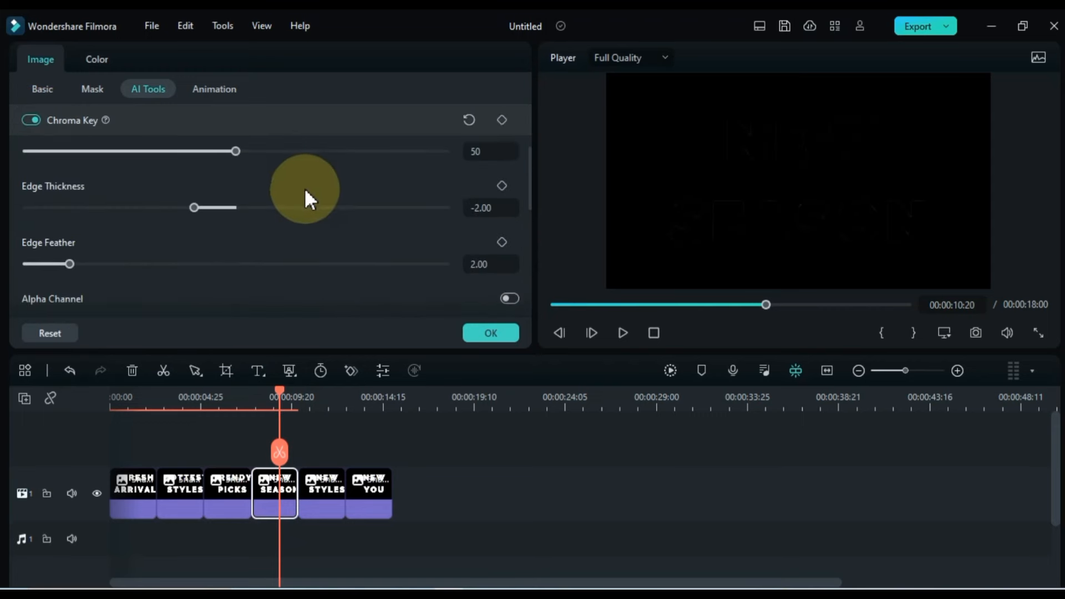
left_click(263, 207)
left_click_drag(313, 214, 322, 212)
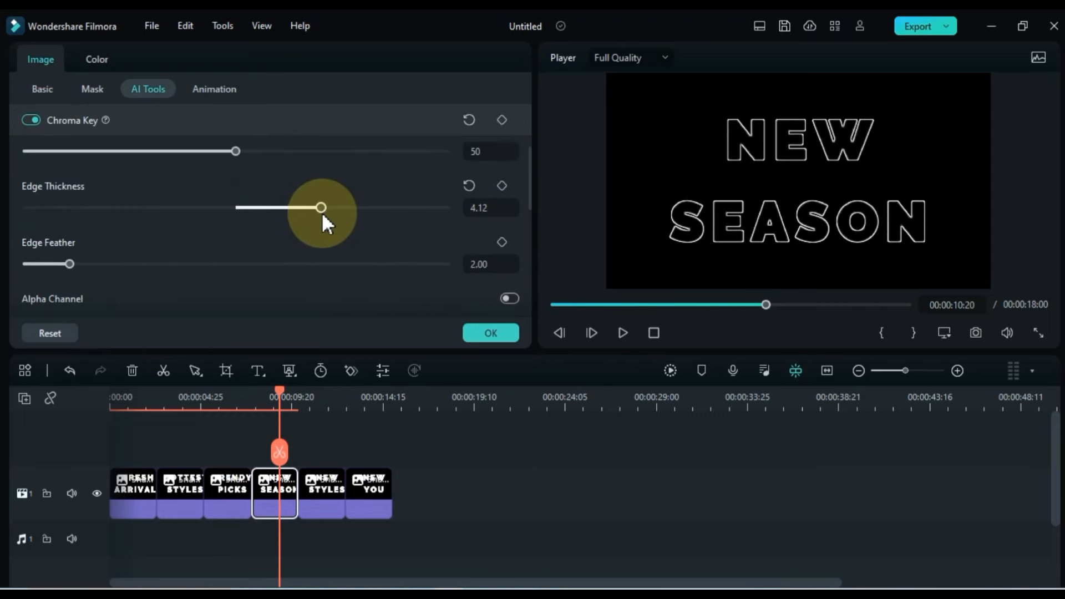
- Enable Chroma Key on the NEW STYLES clip with white as the key color and an edge thickness of about 4.09
left_click(321, 397)
left_click(322, 481)
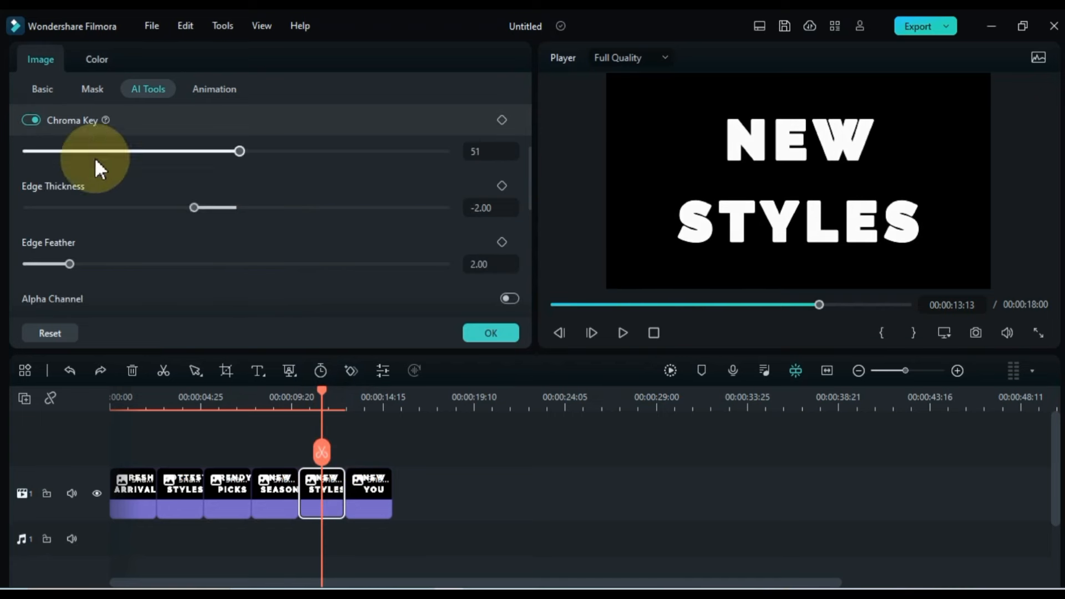
left_click(38, 179)
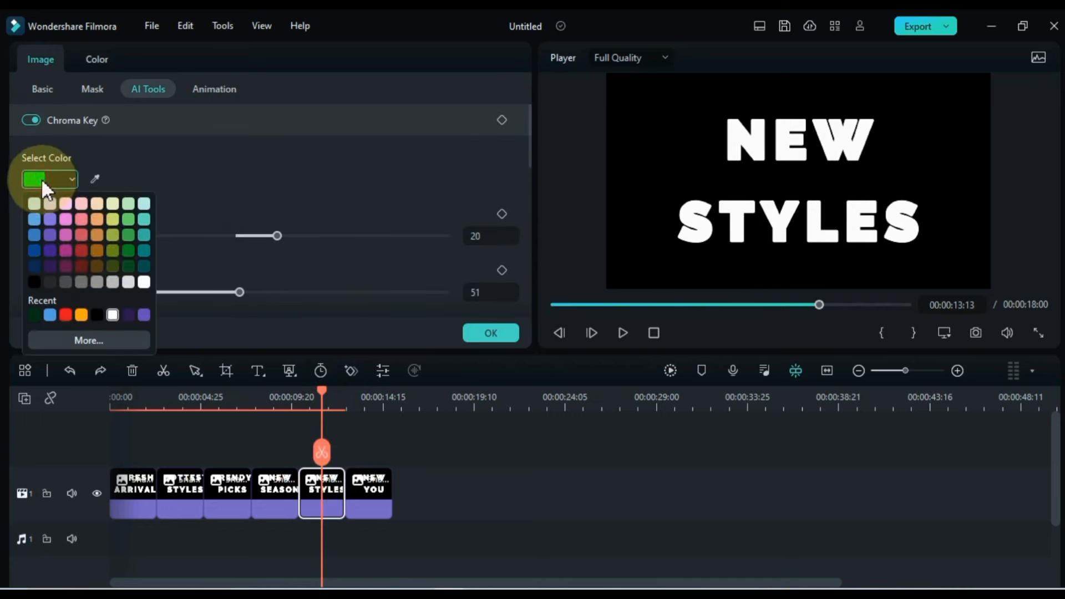
left_click(113, 314)
scroll(278, 212, "down", 5)
scroll(279, 212, "up", 3)
left_click_drag(247, 255, 309, 255)
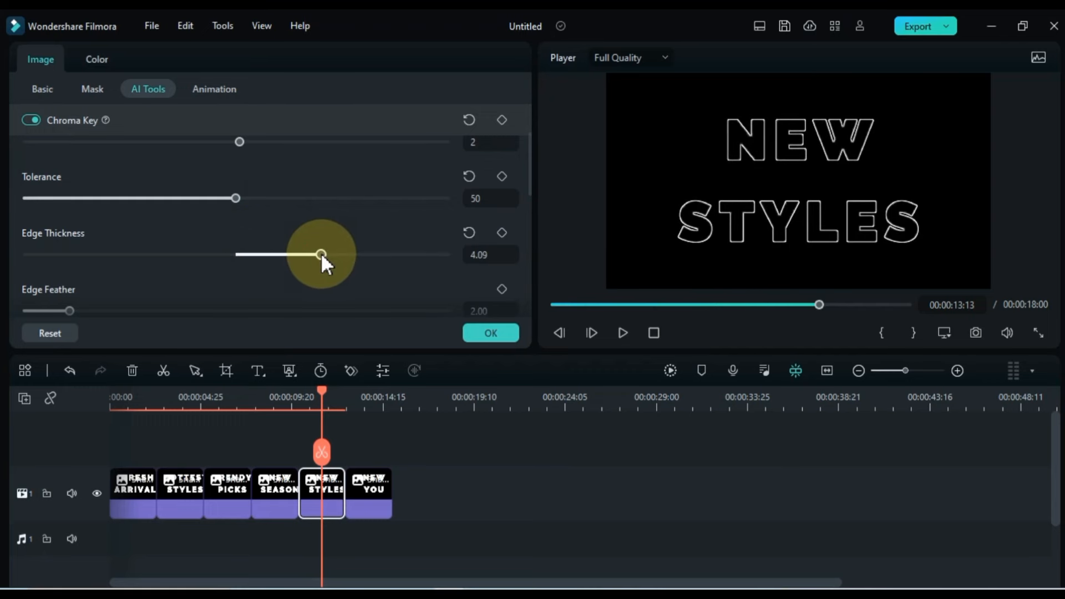
- Give the NEW YOU clip a Chroma Key edge thickness of about 4.05 and a white key color, and deselect it
left_click(369, 403)
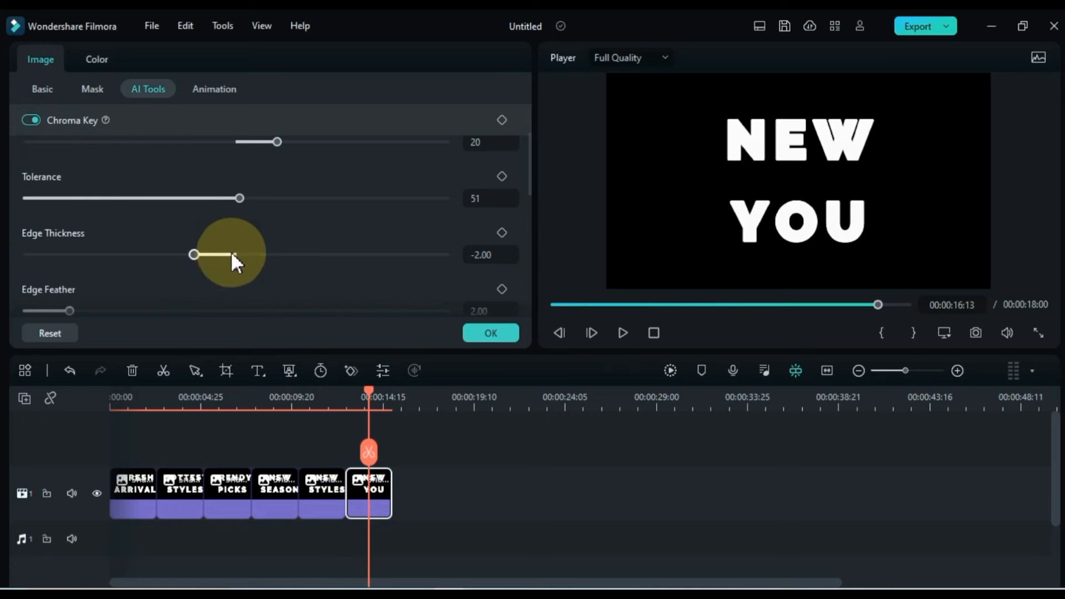
left_click_drag(310, 255, 321, 255)
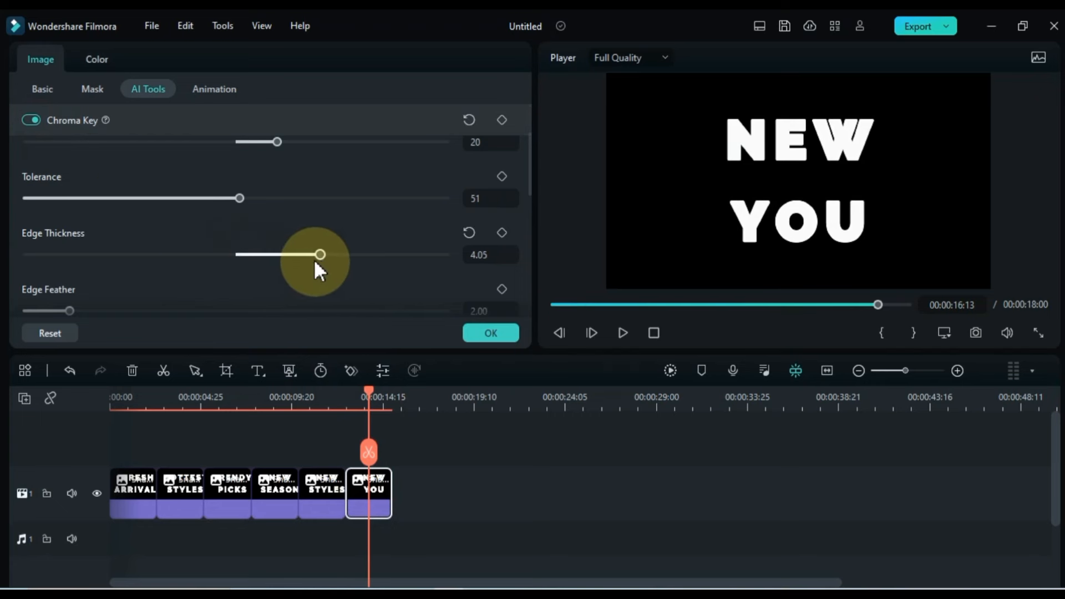
scroll(281, 241, "up", 3)
left_click(43, 181)
left_click(116, 312)
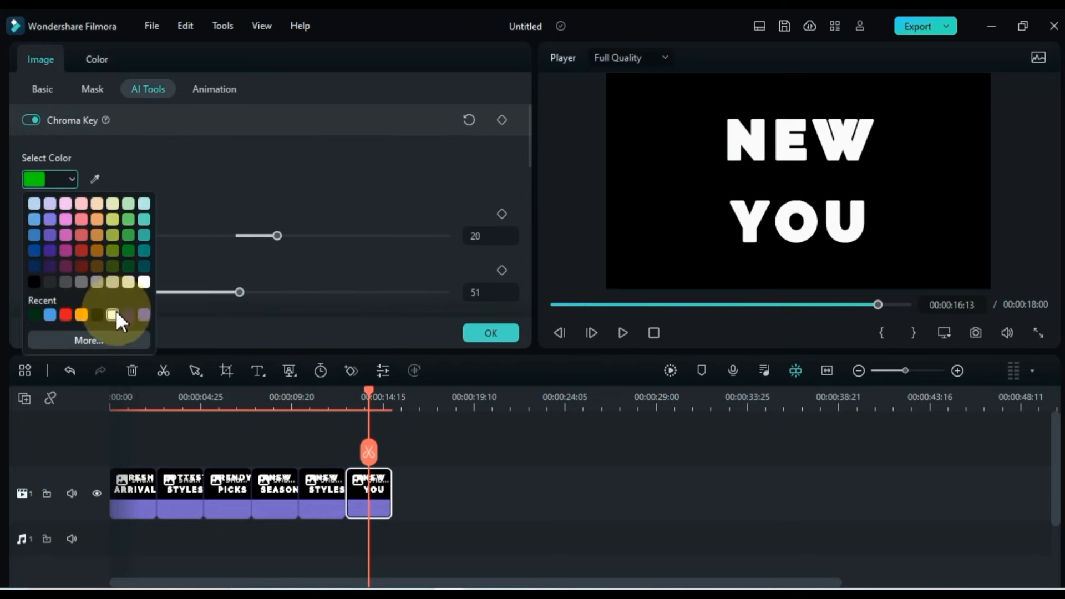
left_click(411, 452)
- Return the playhead to the start, then select all six title clips, move them to the track above, and deselect them
left_click_drag(366, 389, 111, 419)
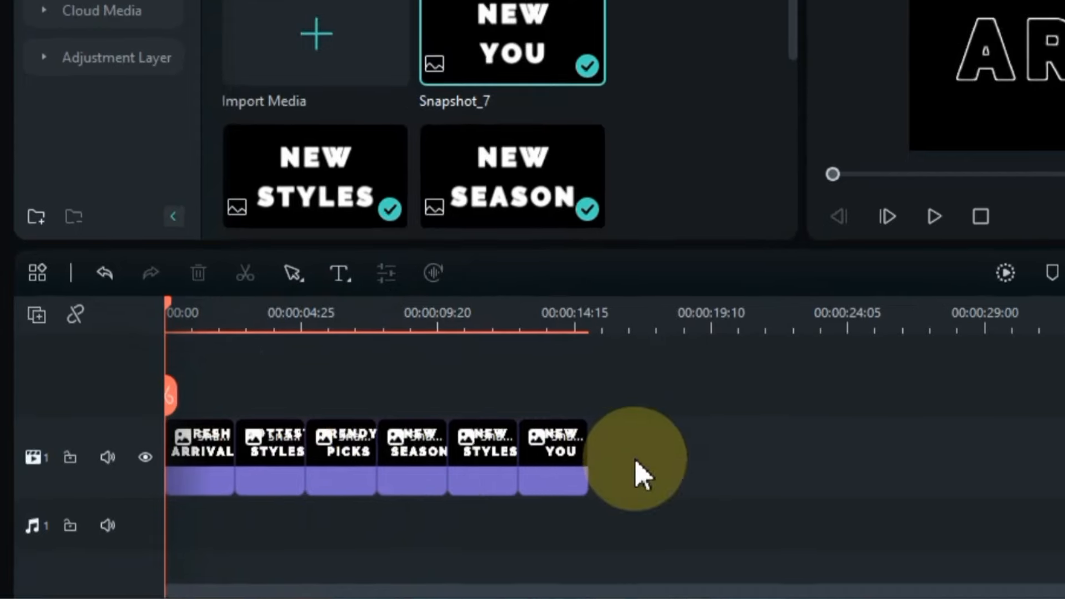
left_click_drag(427, 499, 225, 503)
left_click_drag(341, 477, 191, 399)
left_click(203, 547)
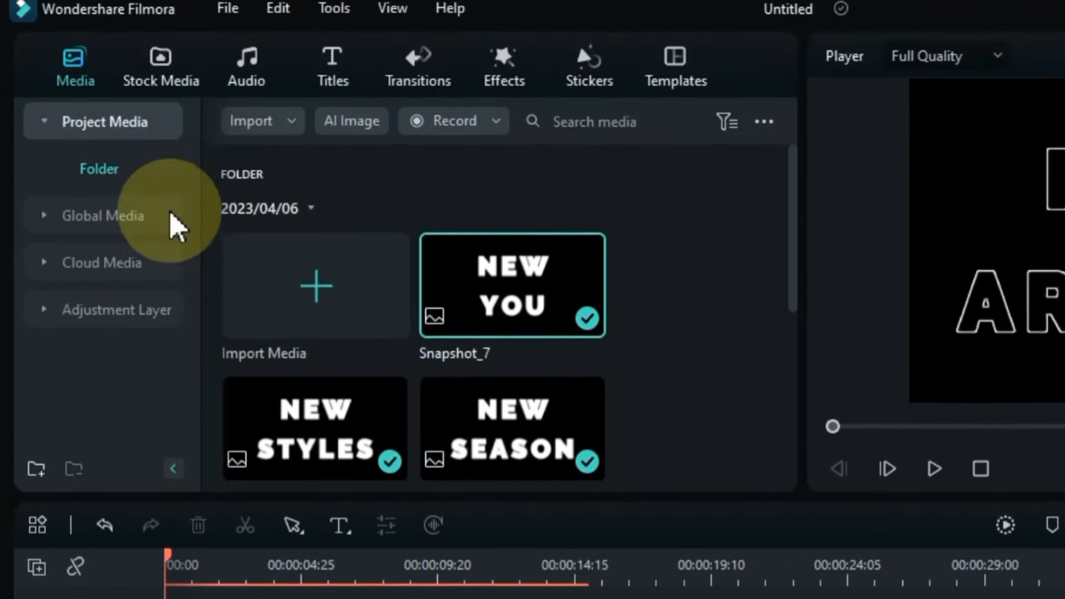
- Place Sample Color Gradient 03 from the downloaded stock media on track 1, starting beneath the FRESH ARRIVALS title clip
left_click(162, 70)
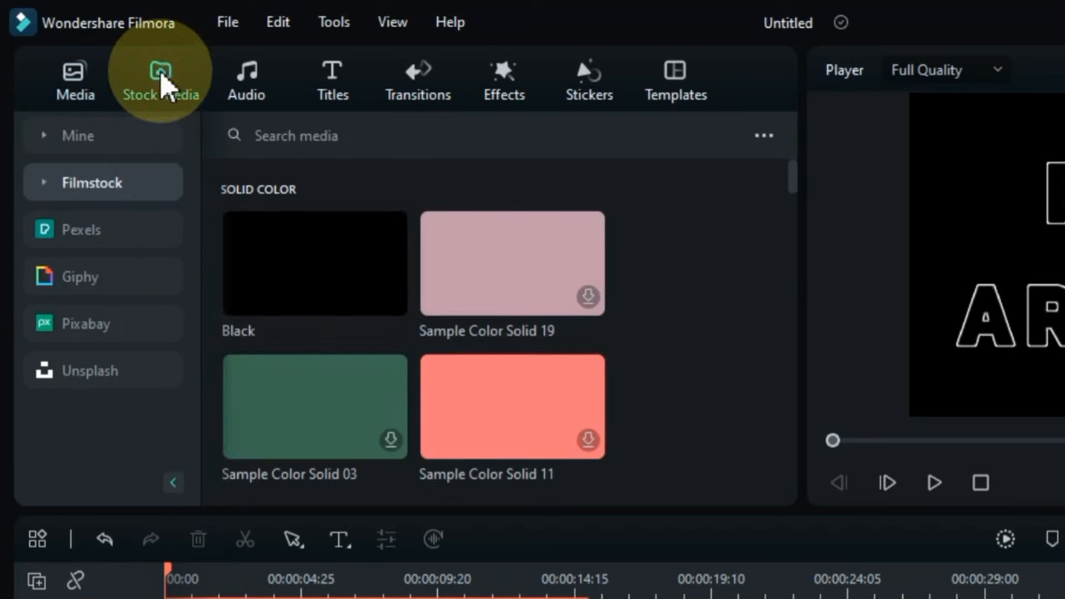
left_click(102, 140)
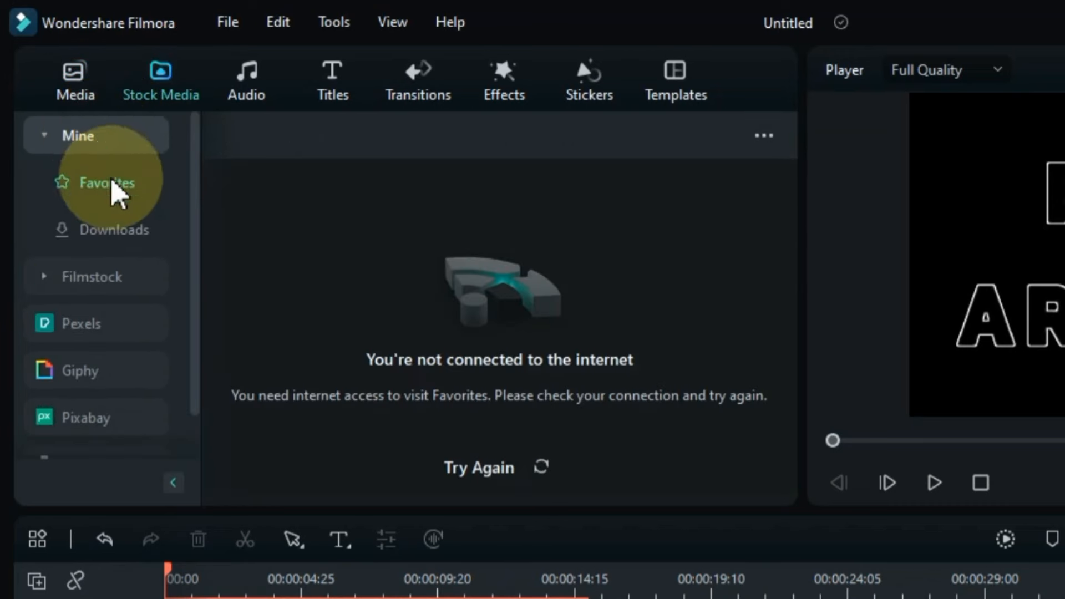
left_click(124, 228)
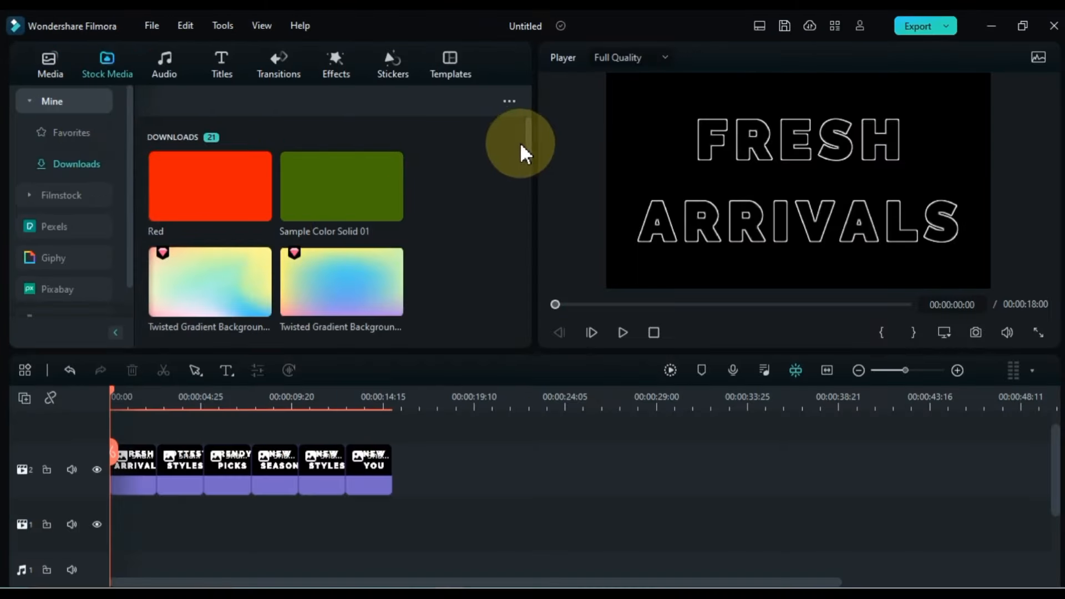
left_click_drag(520, 142, 539, 197)
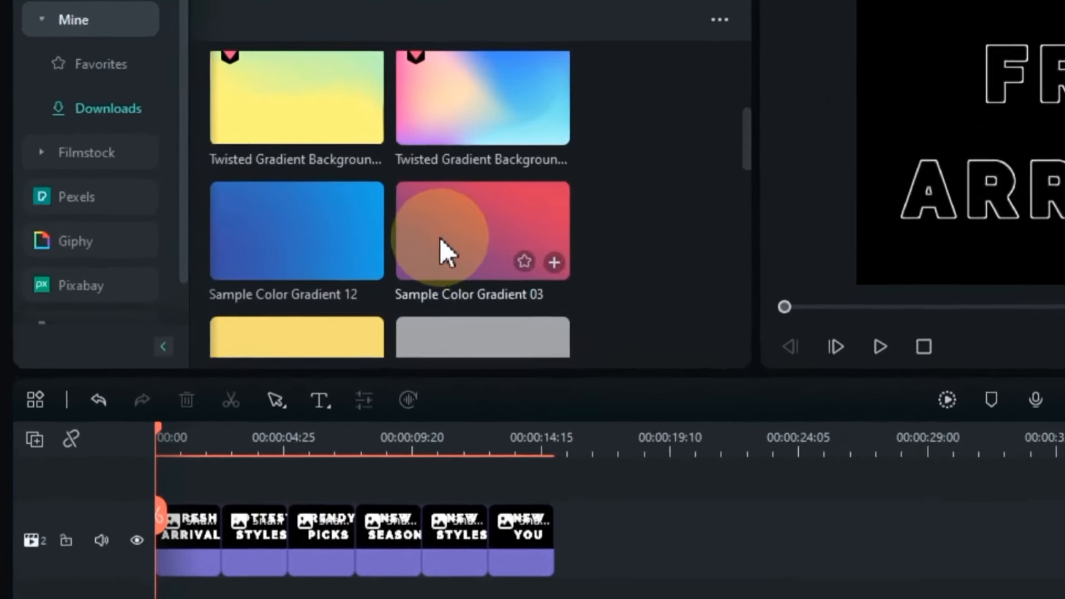
left_click_drag(439, 238, 164, 598)
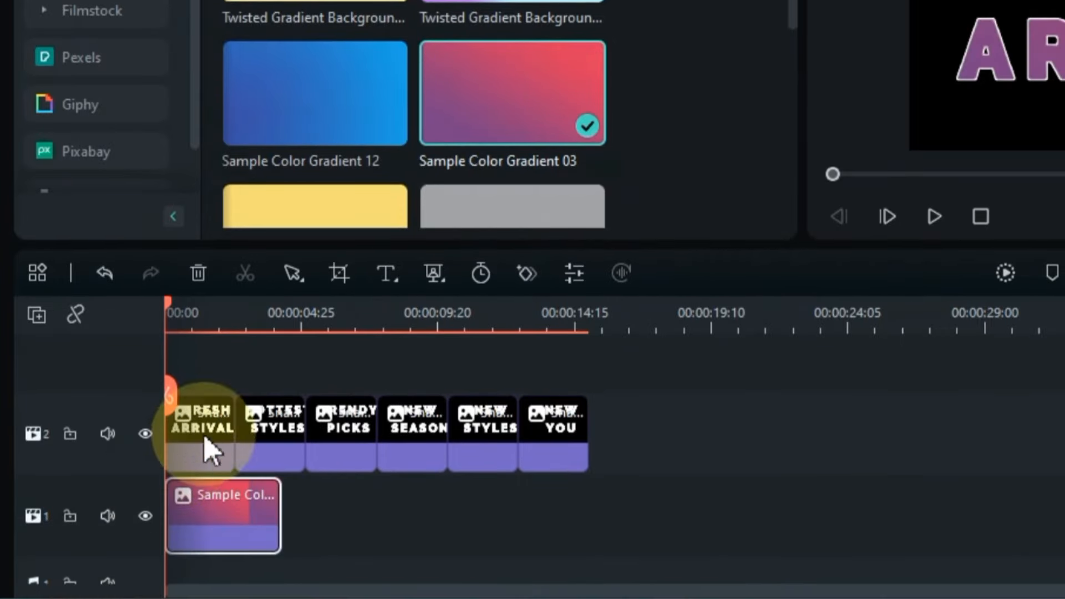
left_click(267, 444)
left_click(245, 514)
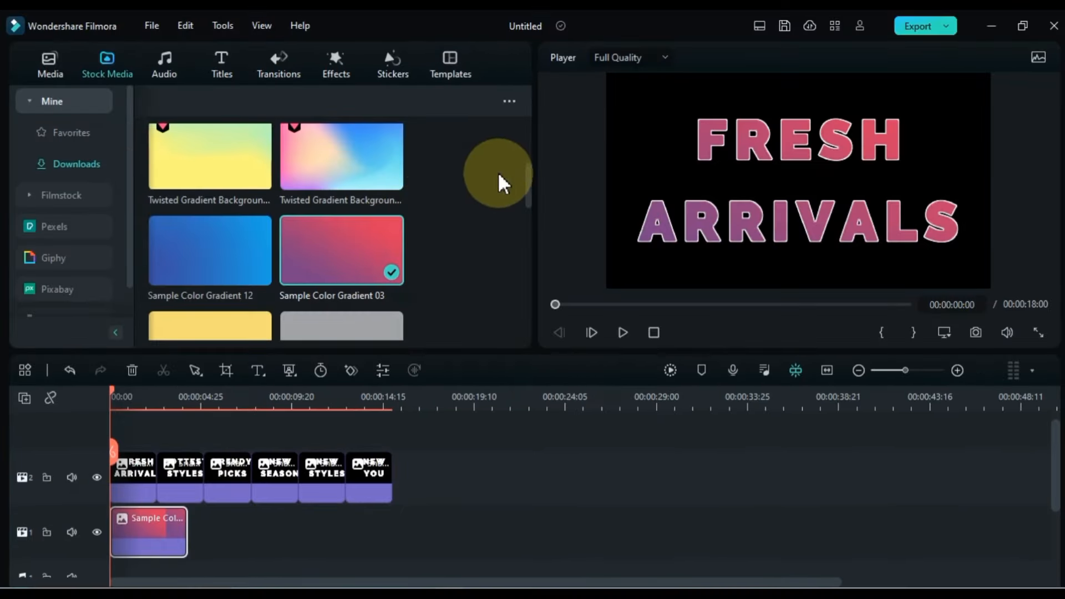
- Append Sample Color Solid 14, Sample Color Solid 04 and Yellow Cream after the gradient clip on track 1
left_click_drag(528, 172, 543, 238)
left_click_drag(314, 222, 191, 527)
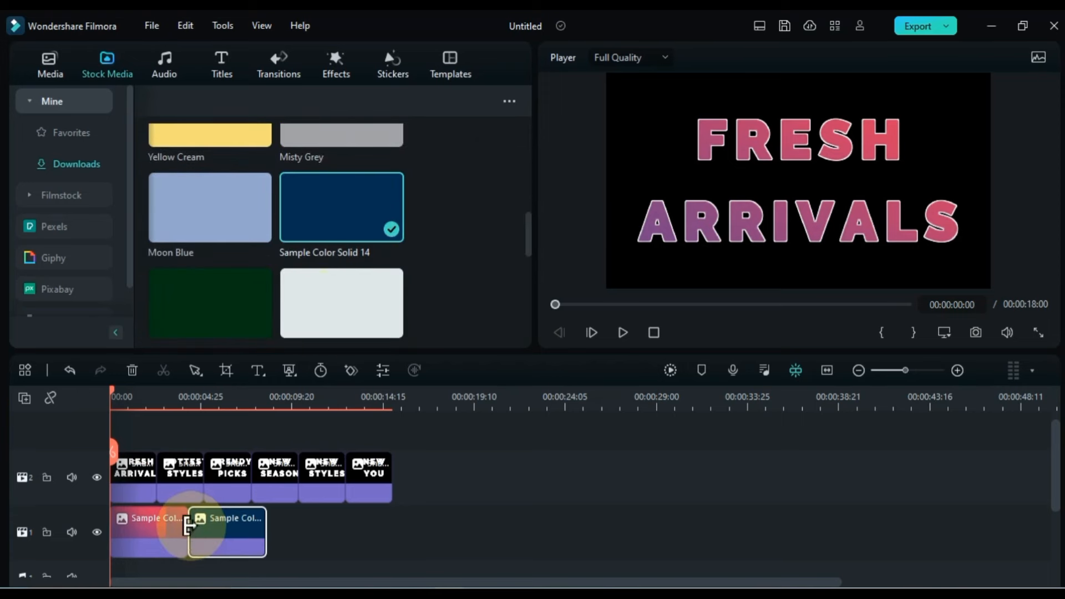
left_click_drag(527, 229, 532, 245)
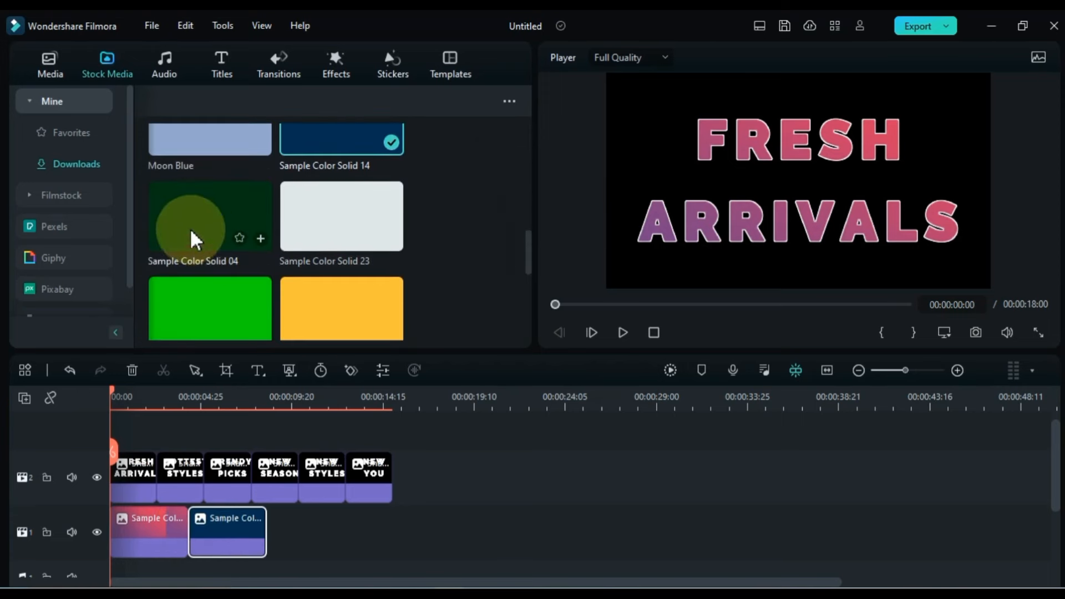
left_click_drag(190, 226, 288, 508)
left_click_drag(528, 244, 531, 189)
left_click_drag(219, 300, 368, 555)
- Append the orange-pink gradient sample, Sample Color Solid 01 and Red to the end of the color clips on track 1
left_click_drag(531, 206, 566, 316)
scroll(478, 288, "down", 2)
left_click_drag(210, 186, 488, 541)
scroll(514, 281, "up", 8)
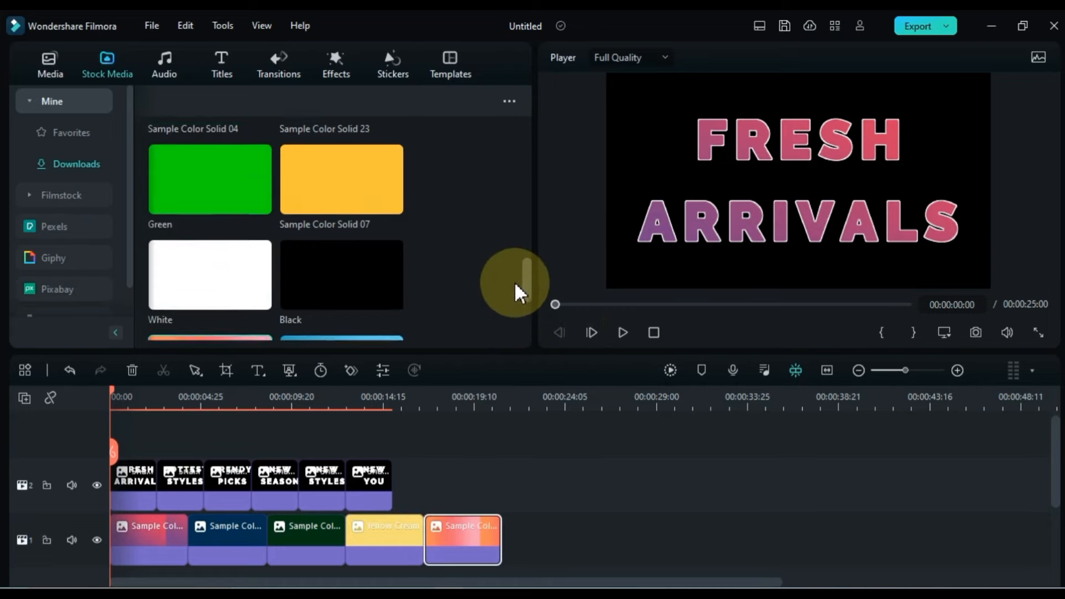
left_click_drag(323, 194, 527, 556)
left_click_drag(210, 185, 616, 547)
- Shorten the first three color clips on track 1 to uneven lengths and butt them together from the start
left_click(179, 536)
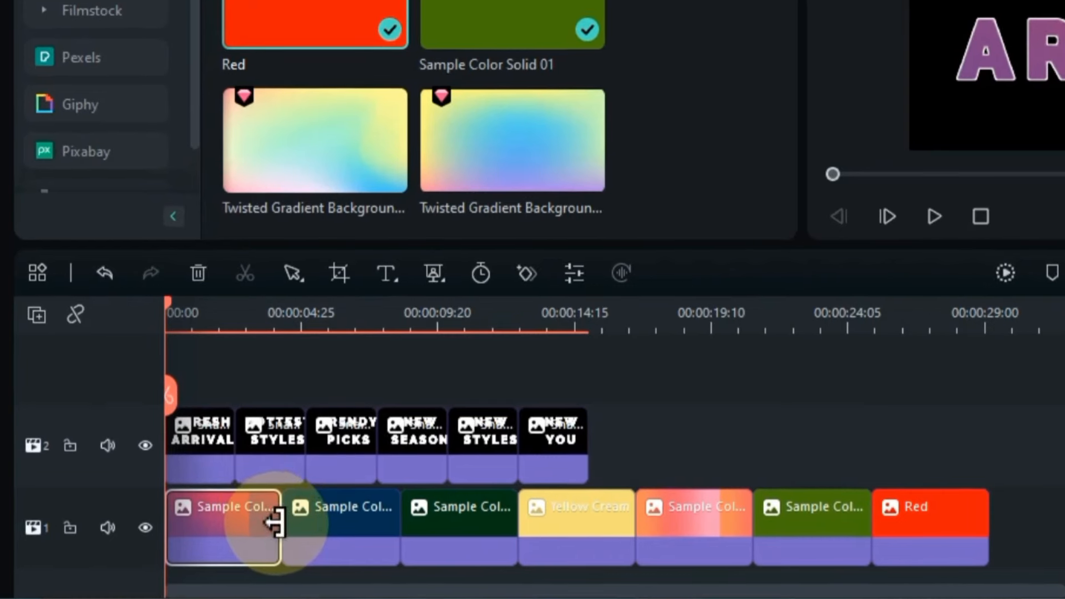
left_click_drag(260, 525, 197, 525)
left_click_drag(335, 557, 253, 535)
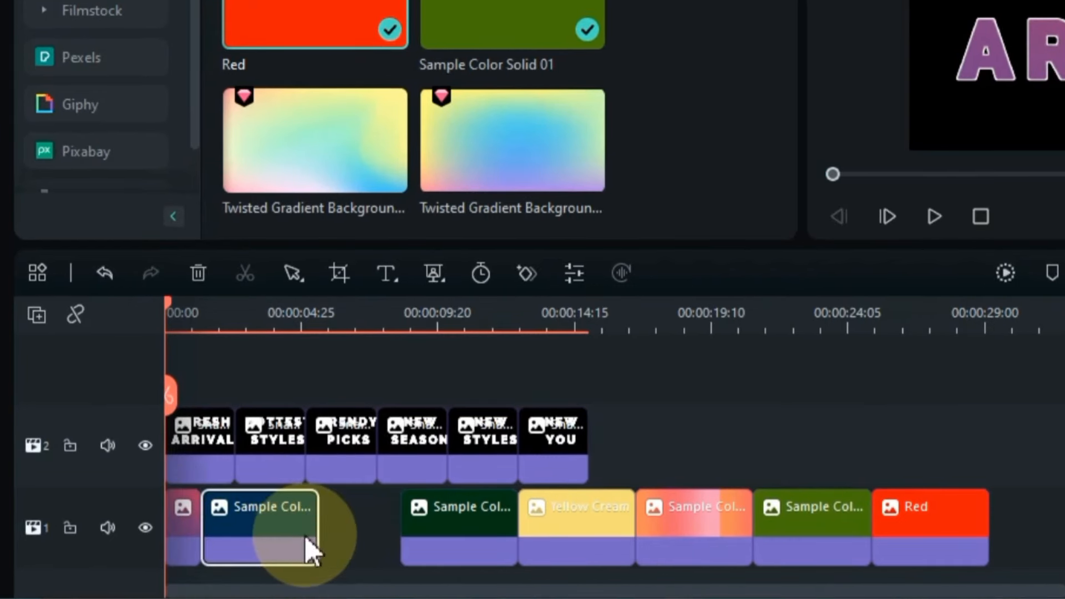
left_click_drag(317, 528, 255, 535)
left_click_drag(435, 551, 329, 528)
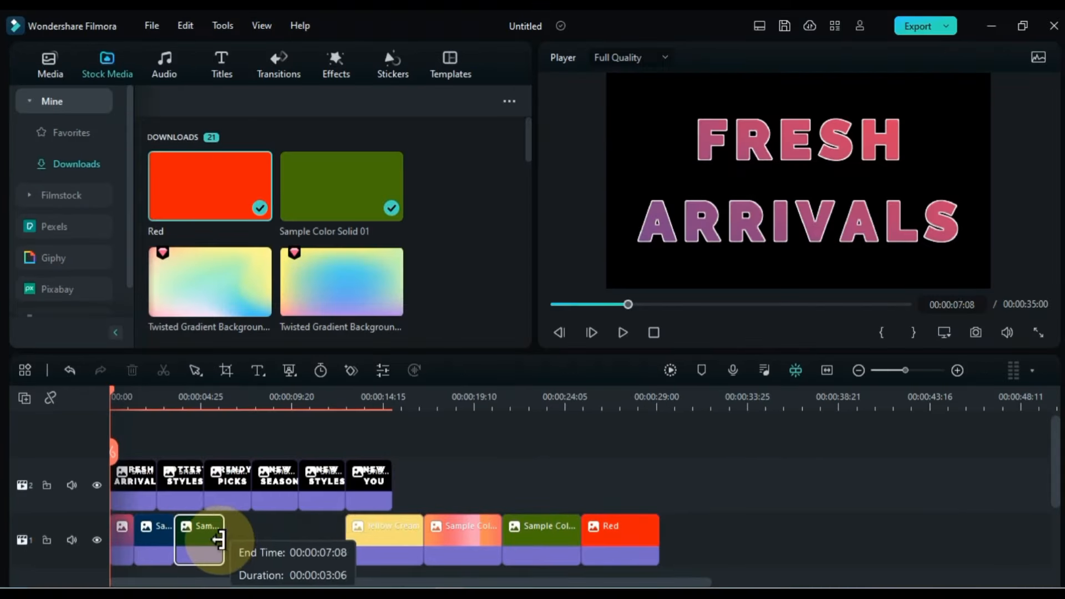
left_click_drag(219, 539, 219, 539)
- Move the Yellow Cream and orange-pink gradient clips up against the dark green clip, shortening both
left_click_drag(383, 549, 235, 540)
left_click_drag(430, 538, 241, 538)
left_click_drag(310, 541, 272, 541)
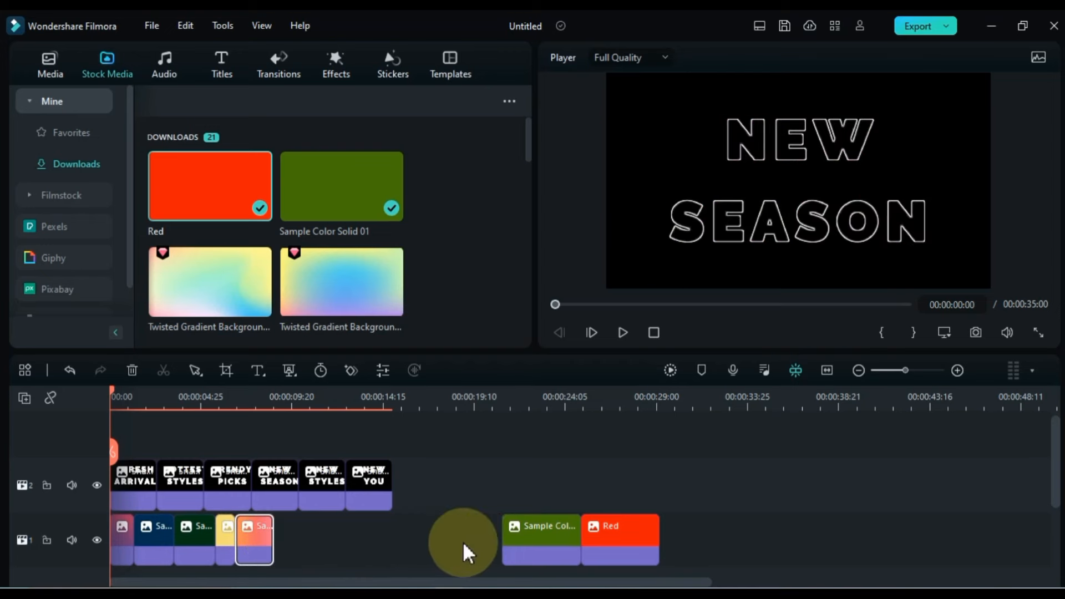
- Add a short Moon Blue clip in the gap on track 1, beneath the NEW YOU title
scroll(417, 240, "down", 5)
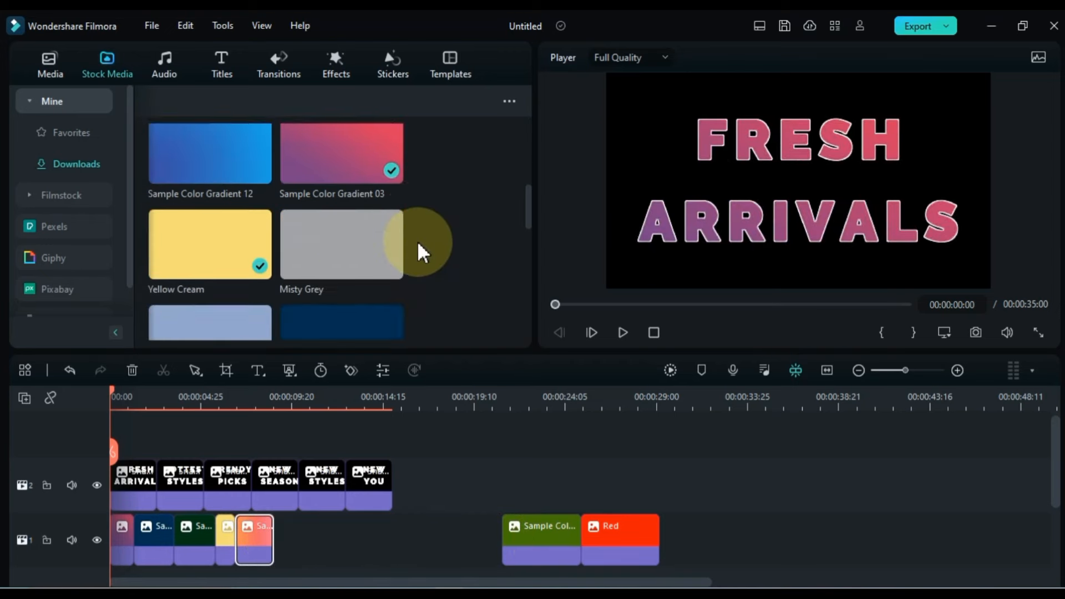
left_click_drag(185, 231, 308, 544)
left_click_drag(300, 545, 369, 545)
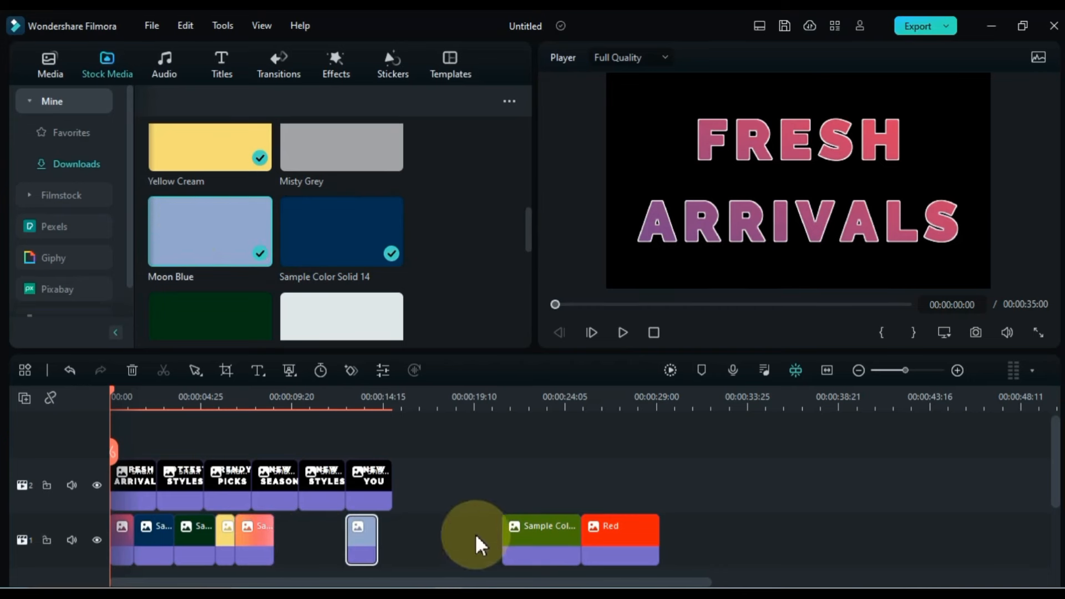
- Close up and trim the Sample Color Solid 01, Moon Blue and Red clips so the color track ends at 00:00:18:00
left_click_drag(534, 534, 283, 536)
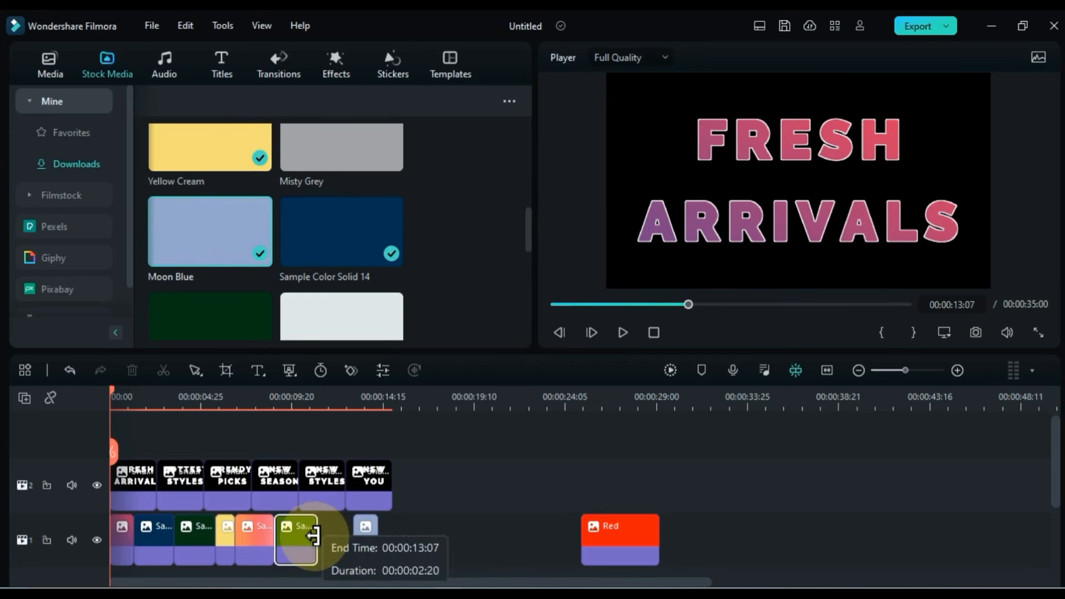
left_click_drag(357, 530, 333, 535)
left_click_drag(609, 538, 388, 534)
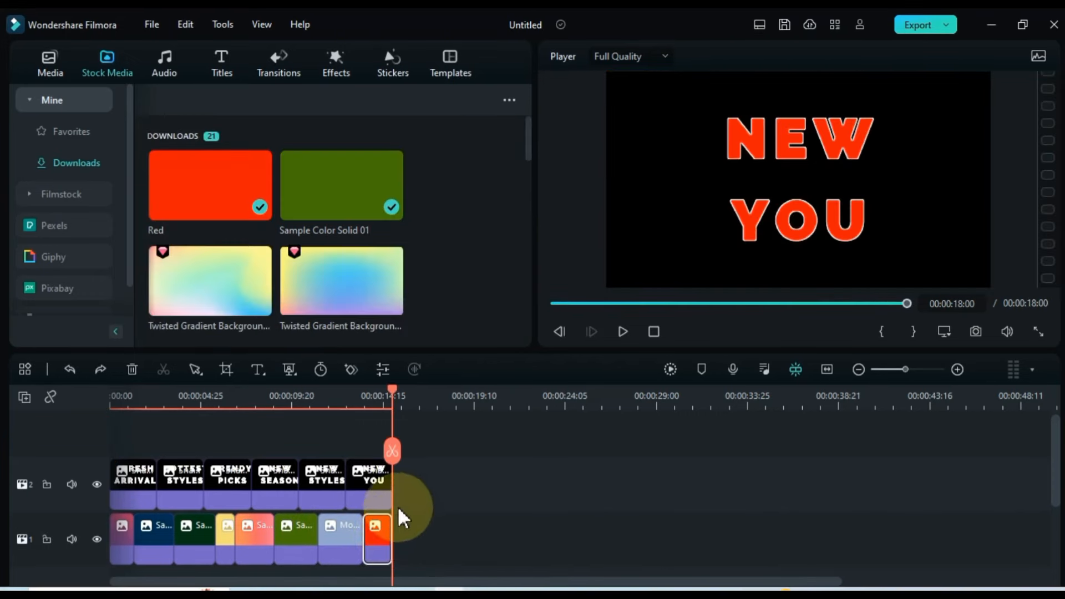
- Hide the color background track and move all six title clips up to track 3, with the playhead at the start
left_click_drag(393, 400, 86, 433)
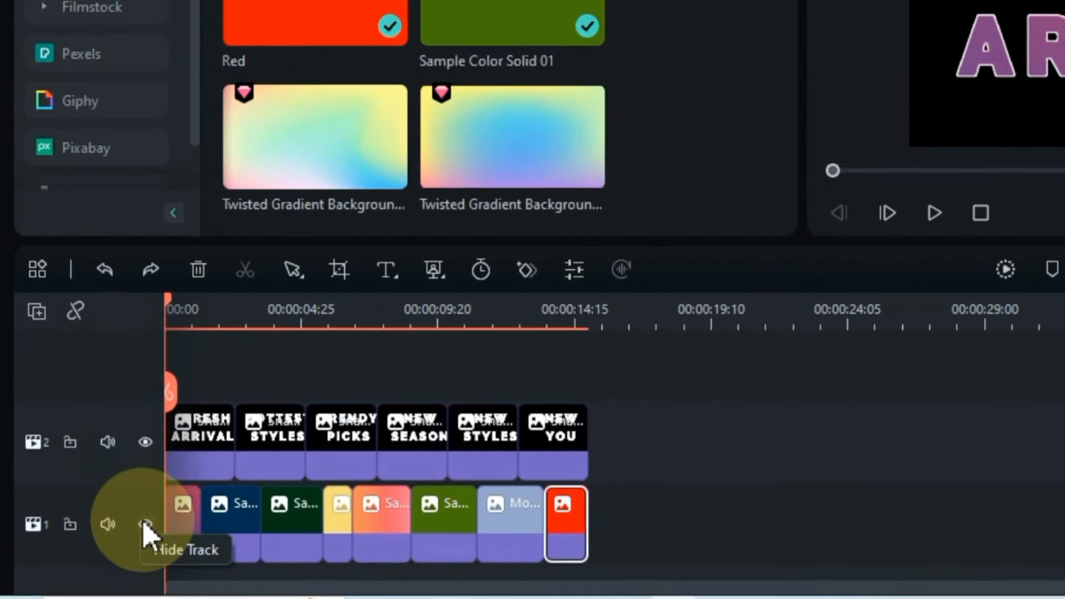
left_click(146, 525)
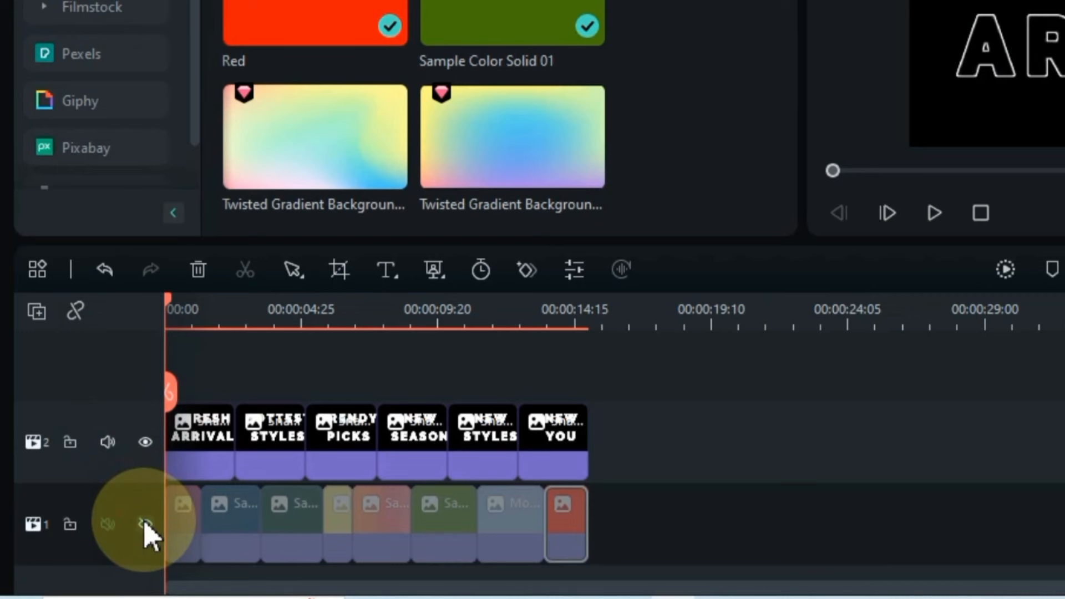
left_click(694, 436)
left_click_drag(506, 439, 201, 392)
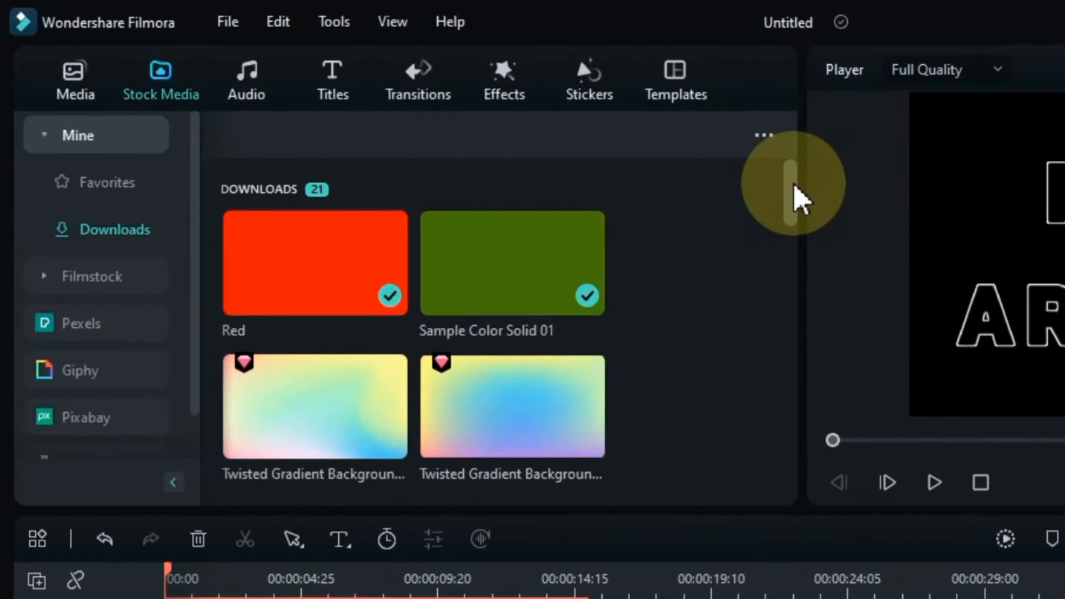
- Place the White solid color on track 2 beneath FRESH ARRIVALS and trim it to that title clip's length
left_click_drag(799, 197, 822, 410)
left_click_drag(355, 427, 109, 521)
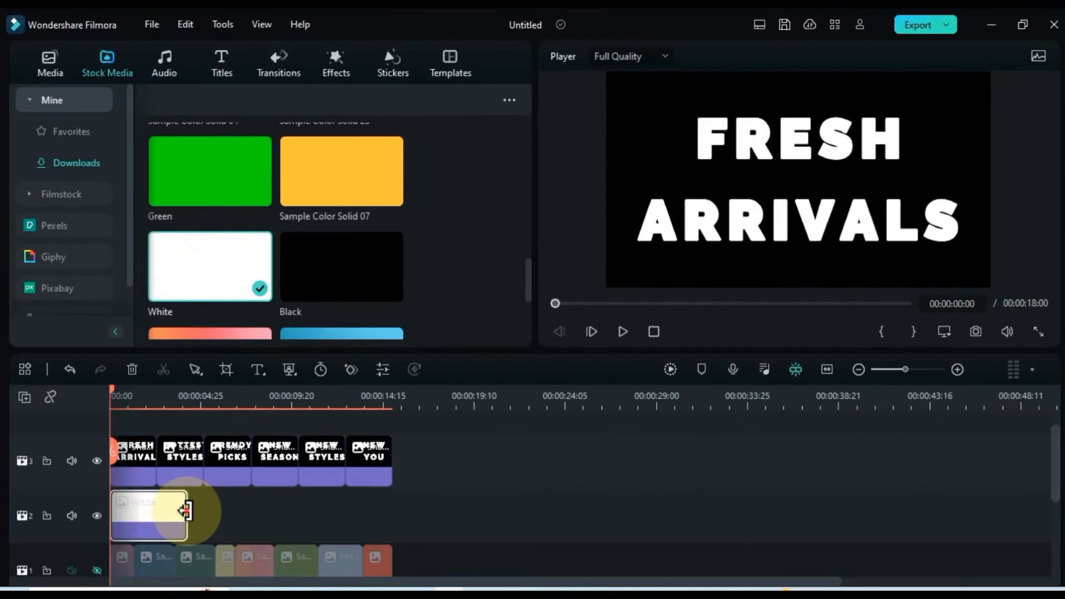
left_click_drag(186, 510, 151, 506)
scroll(134, 494, "down", 1)
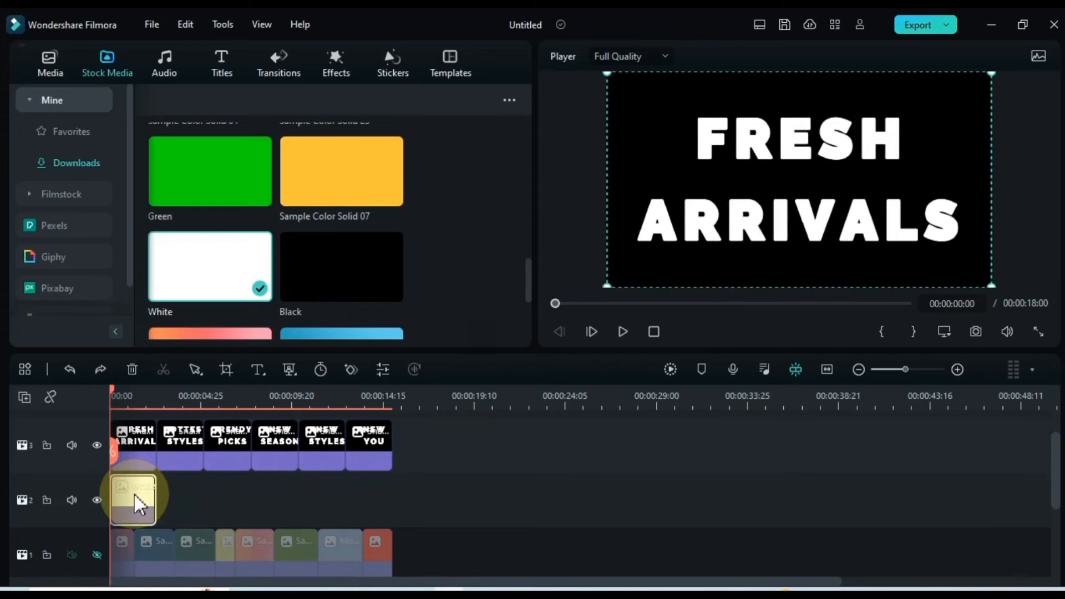
- Unlink the White clip's scale, set its Y scale to 29%, and position it at X -449 and Y 203 behind FRESH
double_click(132, 492)
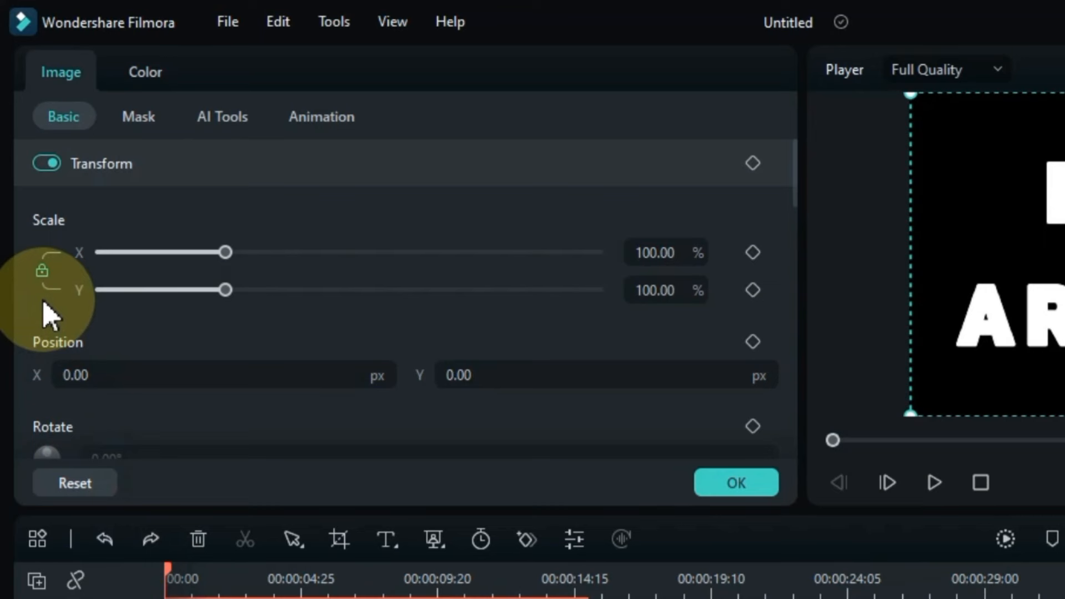
left_click(38, 271)
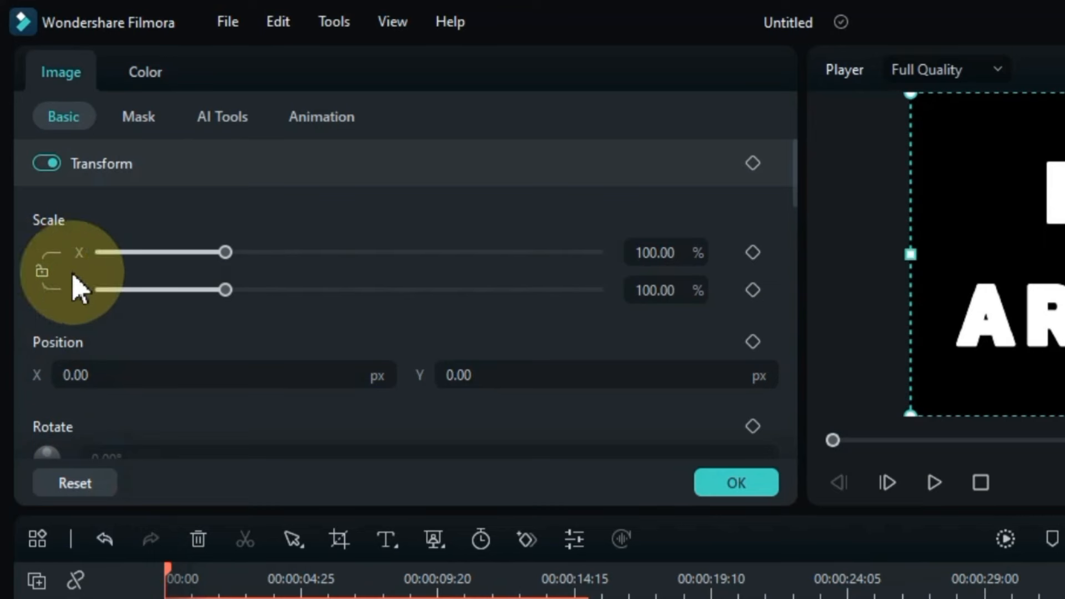
left_click(678, 292)
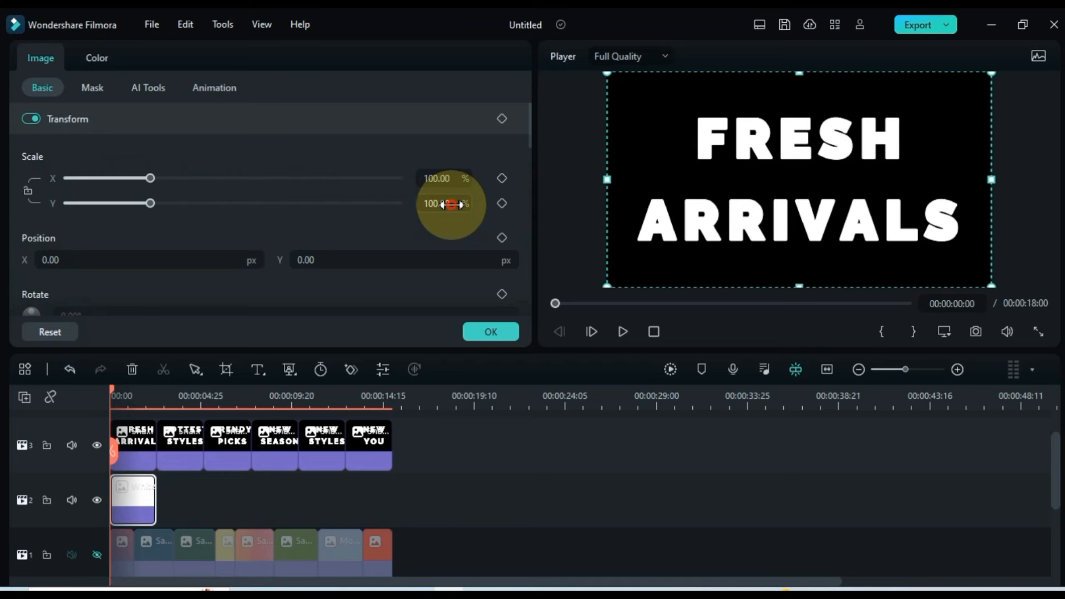
left_click_drag(450, 204, 408, 260)
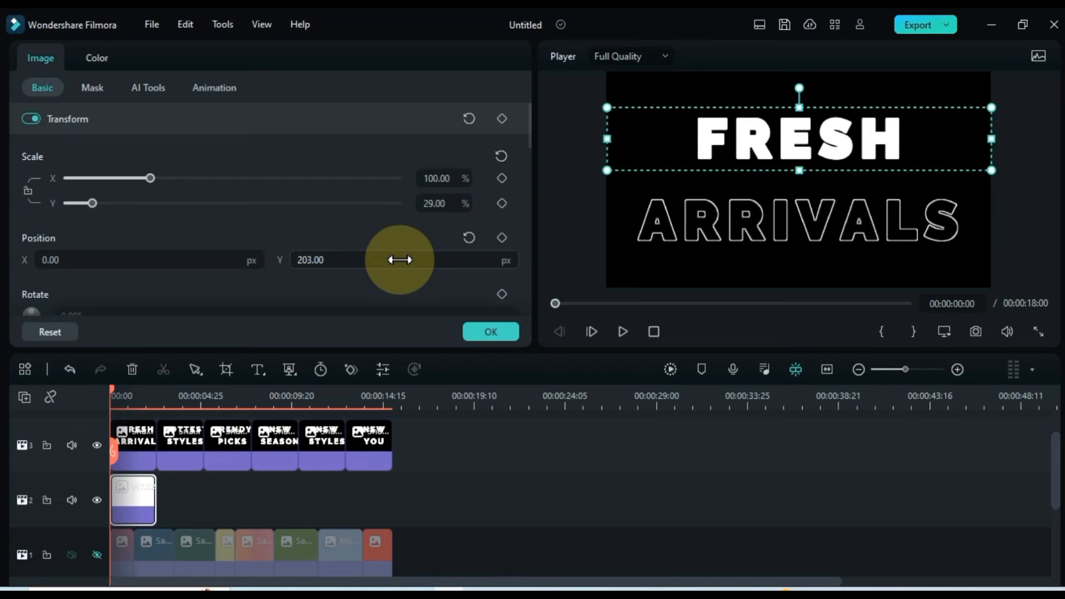
mouse_move(248, 258)
left_mouse_down()
mouse_move(234, 259)
mouse_move(267, 259)
left_mouse_up()
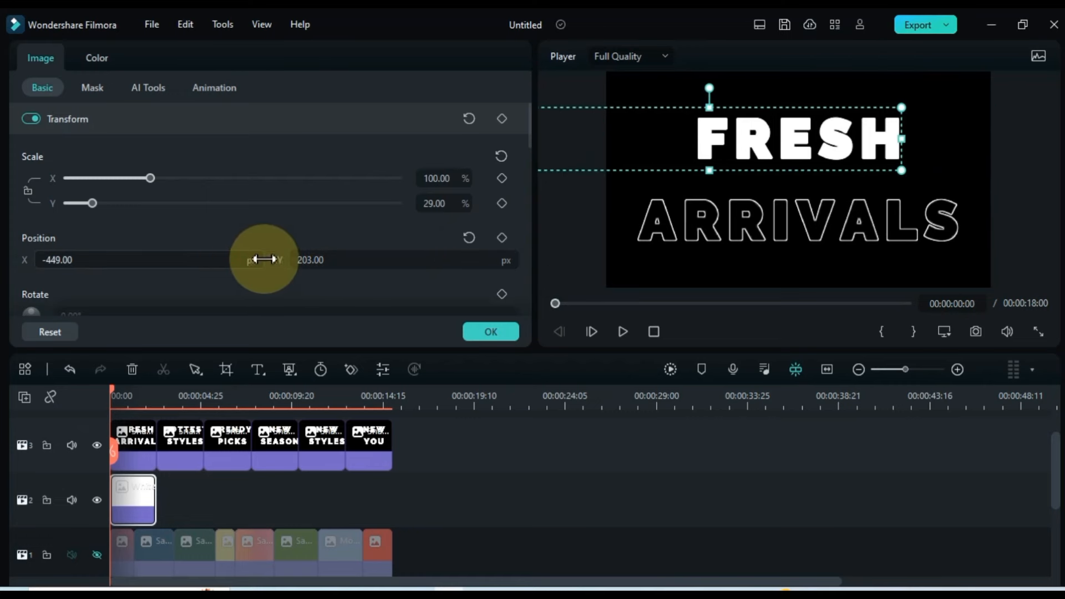
- Lock the title track 3 and the color background track 1
left_click(903, 157)
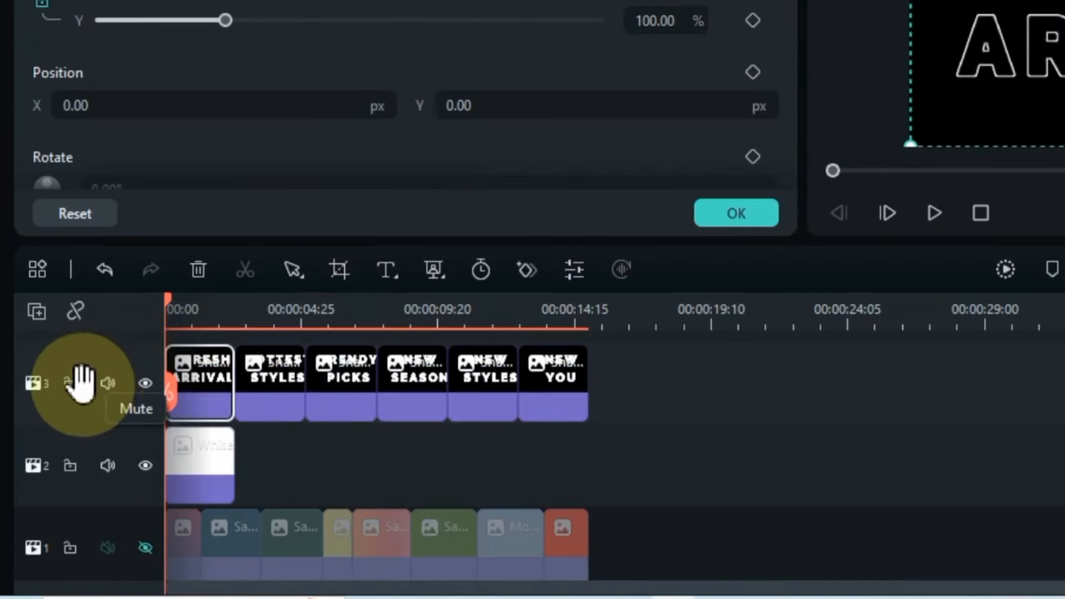
left_click(70, 384)
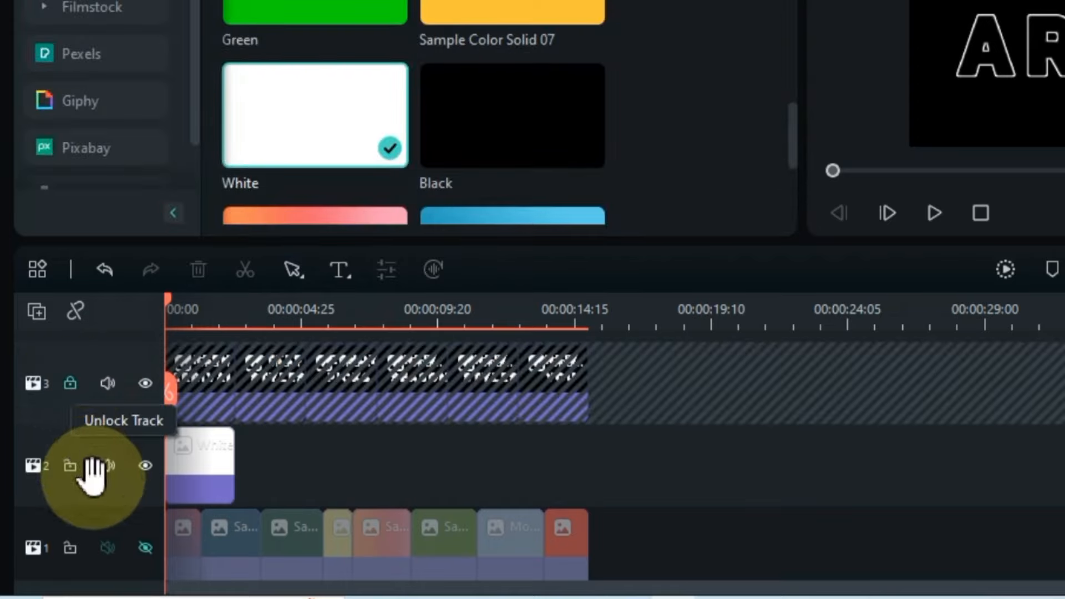
left_click(70, 548)
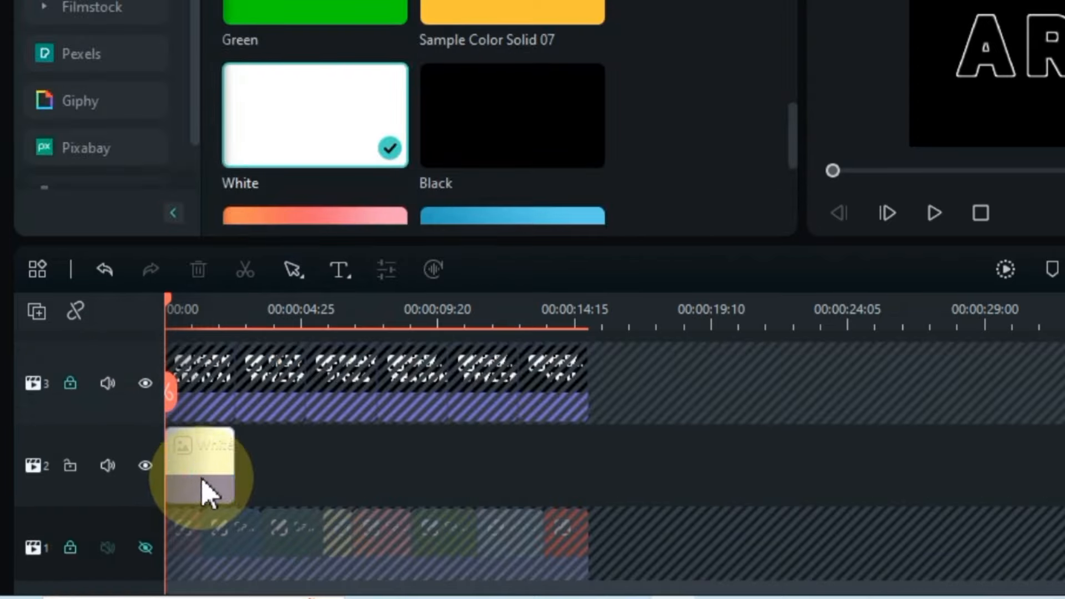
- Slide the White clip left of the word FRESH to X -1489.16 and set a transform keyframe at the start
left_click(203, 491)
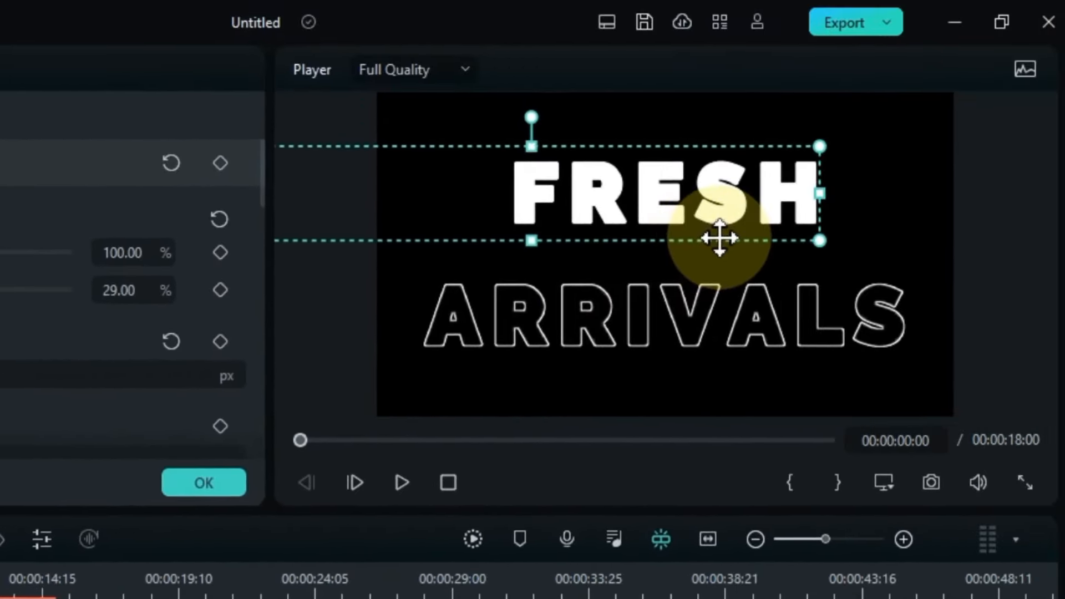
left_click_drag(922, 133, 751, 133)
left_click_drag(543, 239, 407, 238)
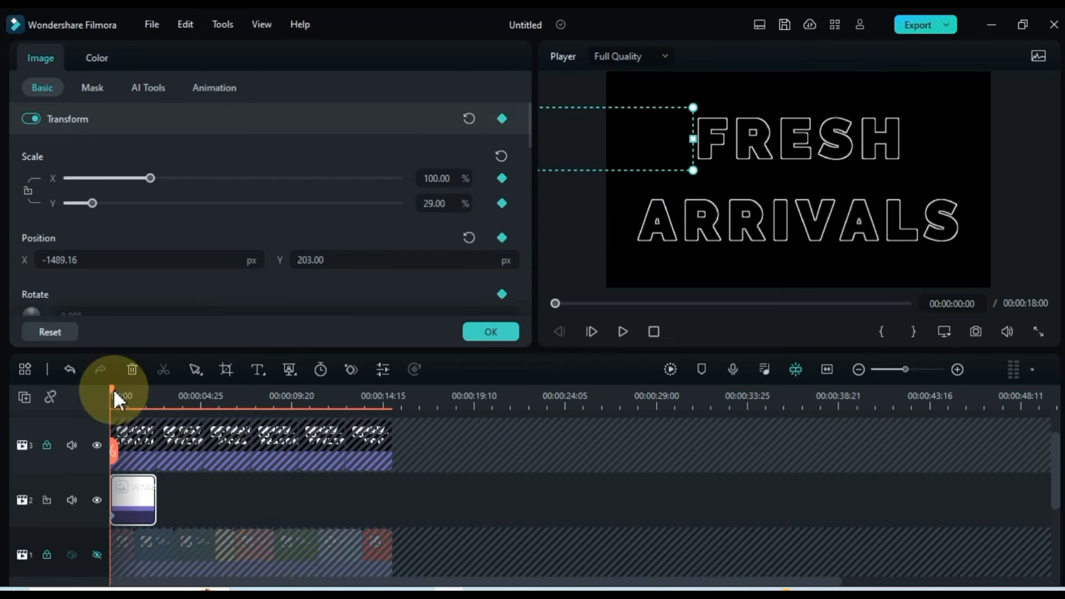
- At 00:00:01:05, set the White clip's X position to -401.16 so it fills FRESH, and play the animation from the start
left_click_drag(113, 388, 128, 394)
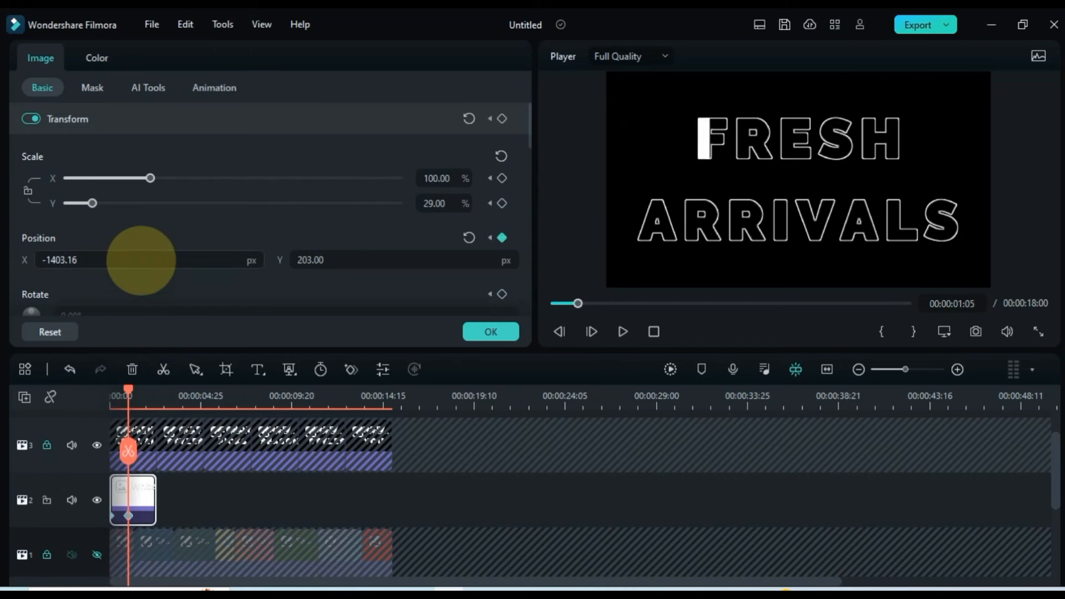
left_click_drag(142, 260, 100, 291)
left_click_drag(127, 390, 102, 394)
key("space")
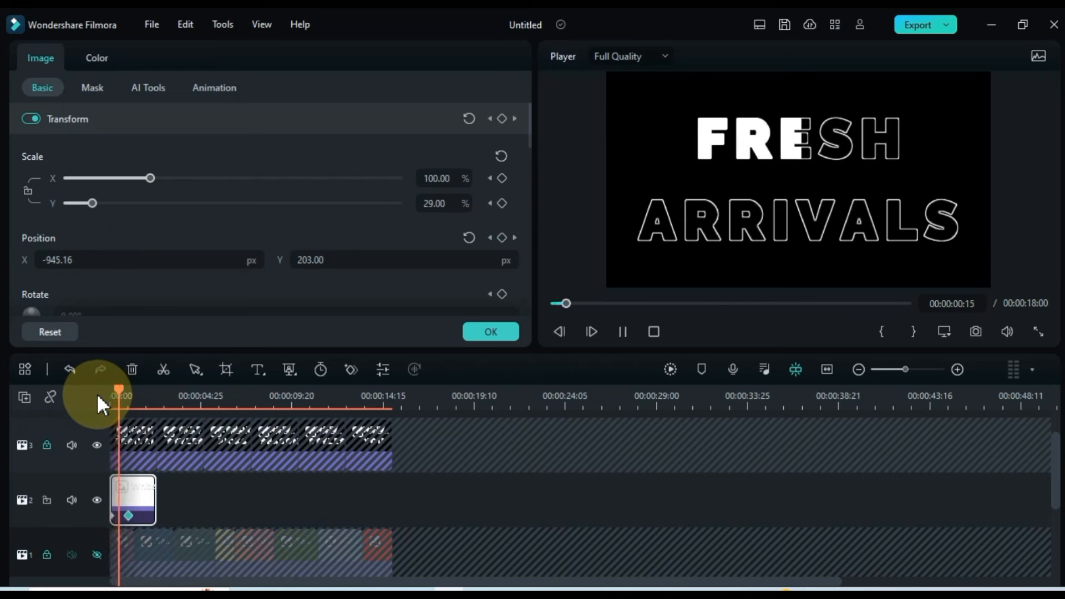
left_click(128, 502)
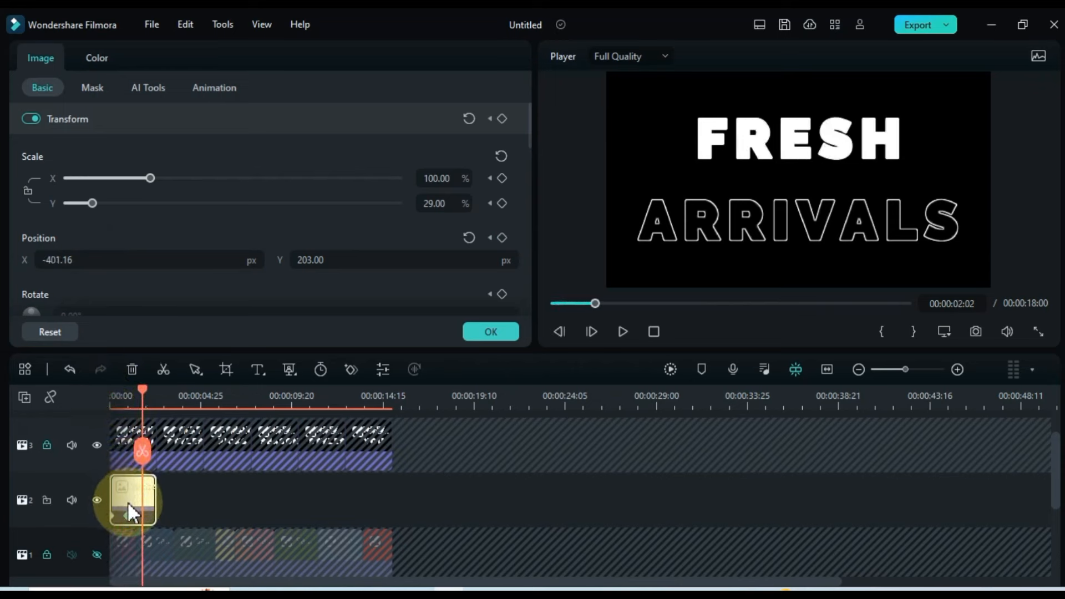
- Replay the white fill animation of FRESH from the start of the timeline
left_click(128, 514)
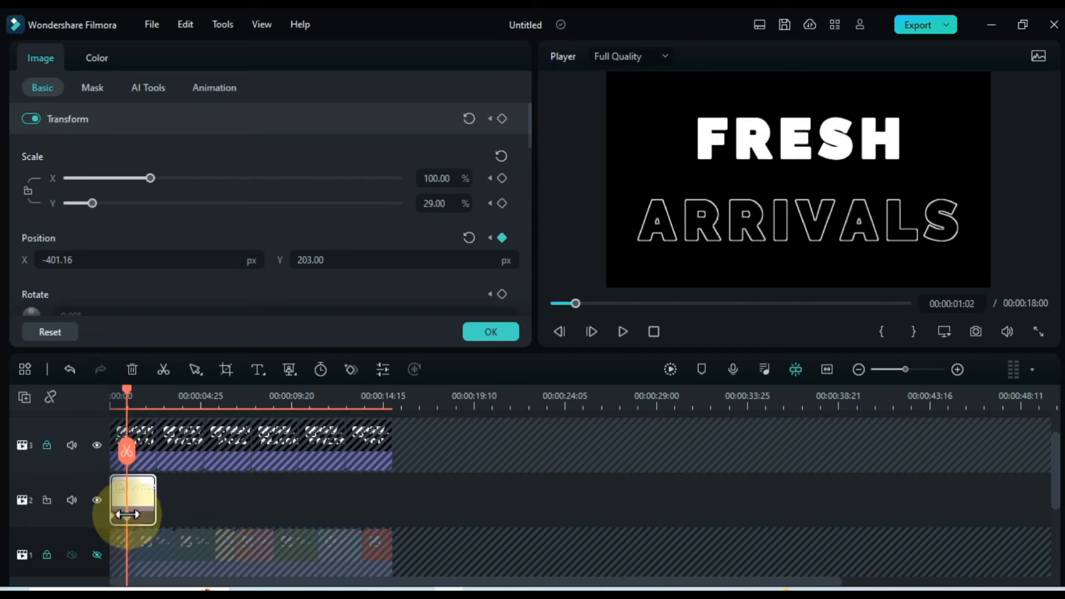
left_click_drag(126, 391, 98, 397)
key("space")
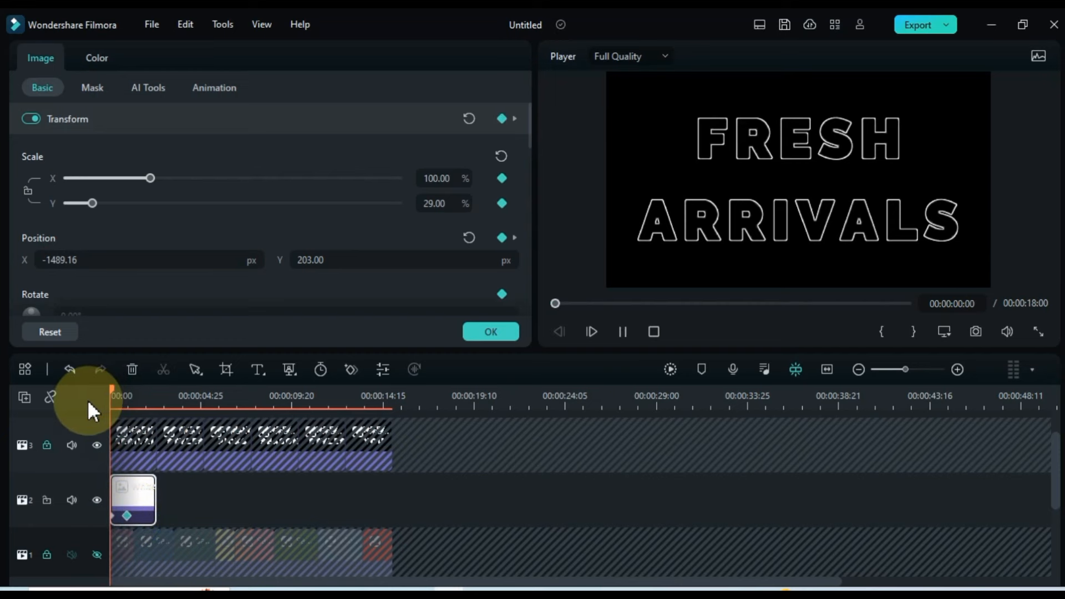
key("space")
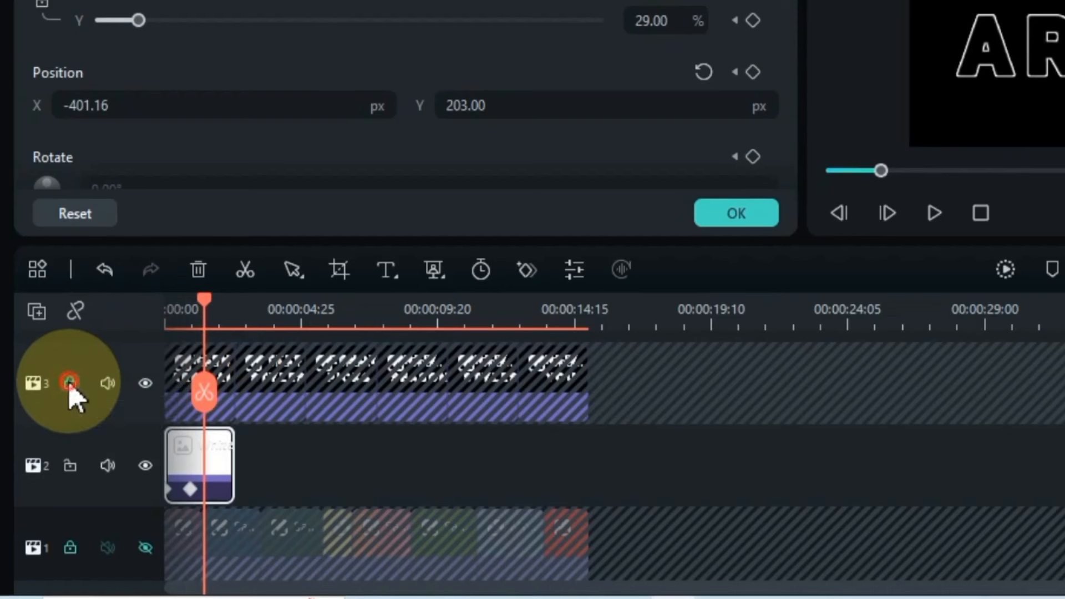
- Unlock track 3 and move all six title clips up to a new track 4
left_click(47, 446)
left_click_drag(612, 379, 195, 389)
scroll(239, 389, "up", 1)
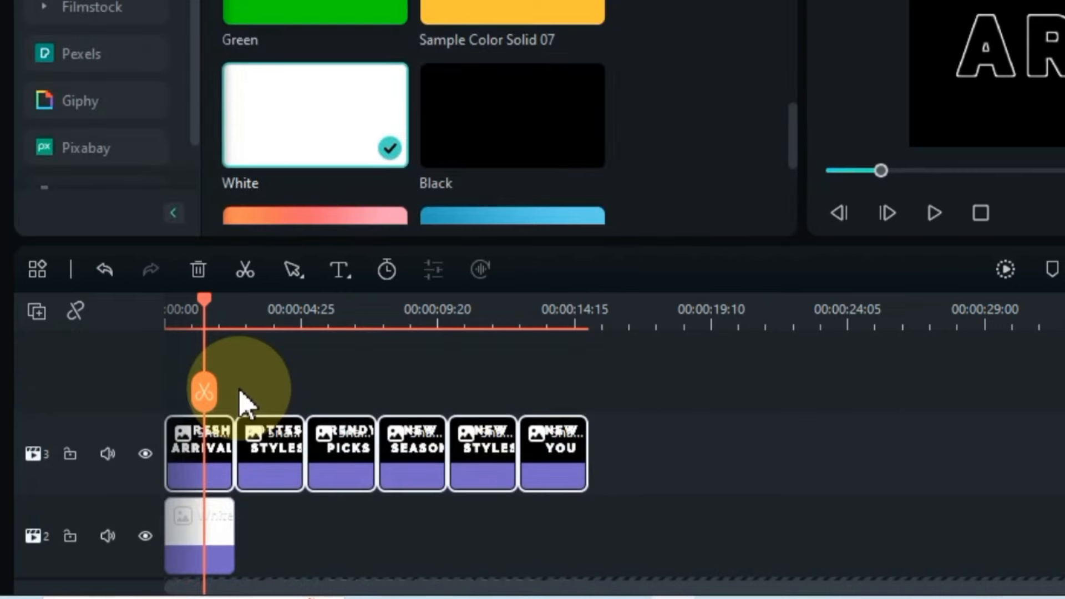
left_click_drag(257, 442, 259, 420)
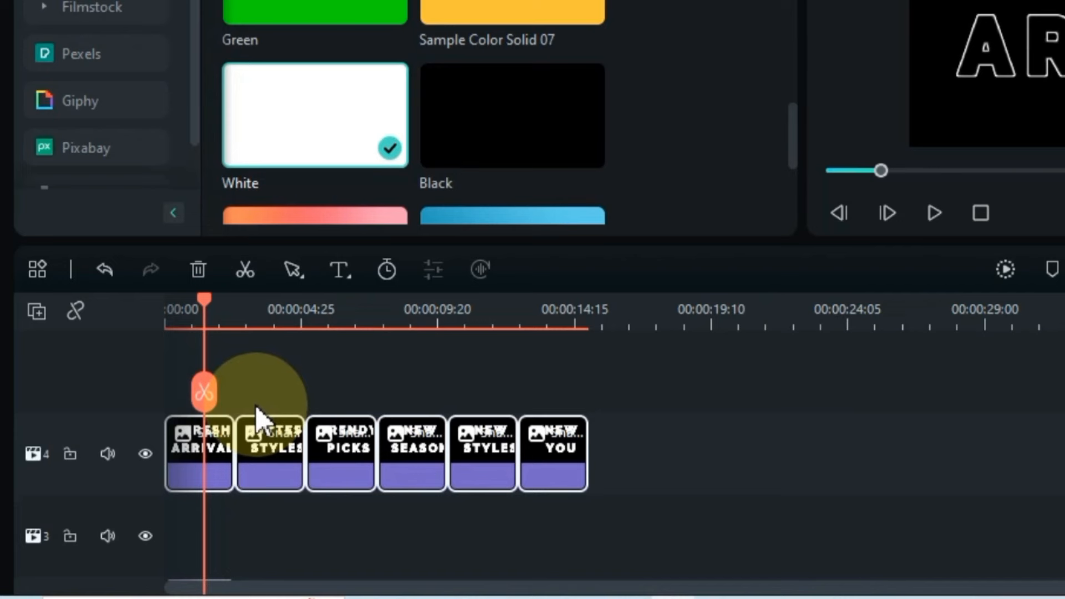
scroll(259, 420, "down", 1)
- Place another White solid at the start of track 3 and unlink its X and Y scale
left_click_drag(269, 166, 154, 503)
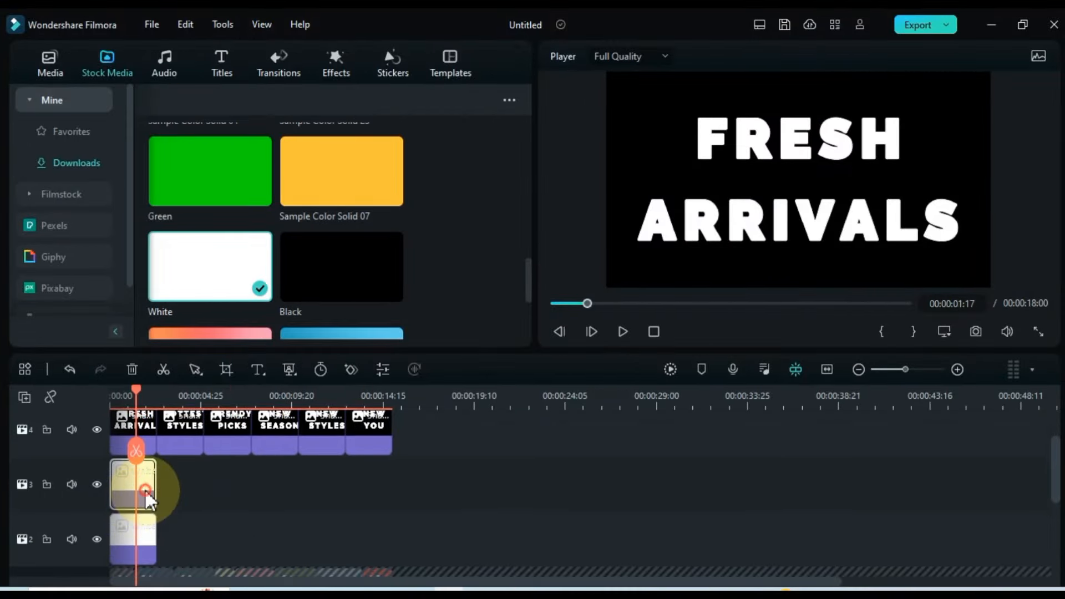
double_click(145, 489)
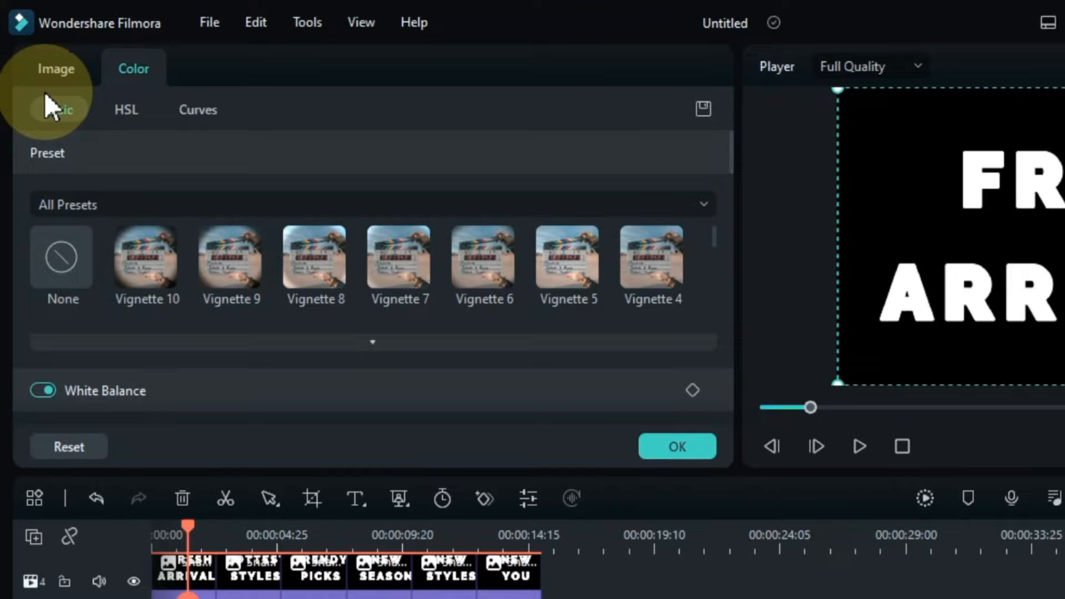
left_click(43, 60)
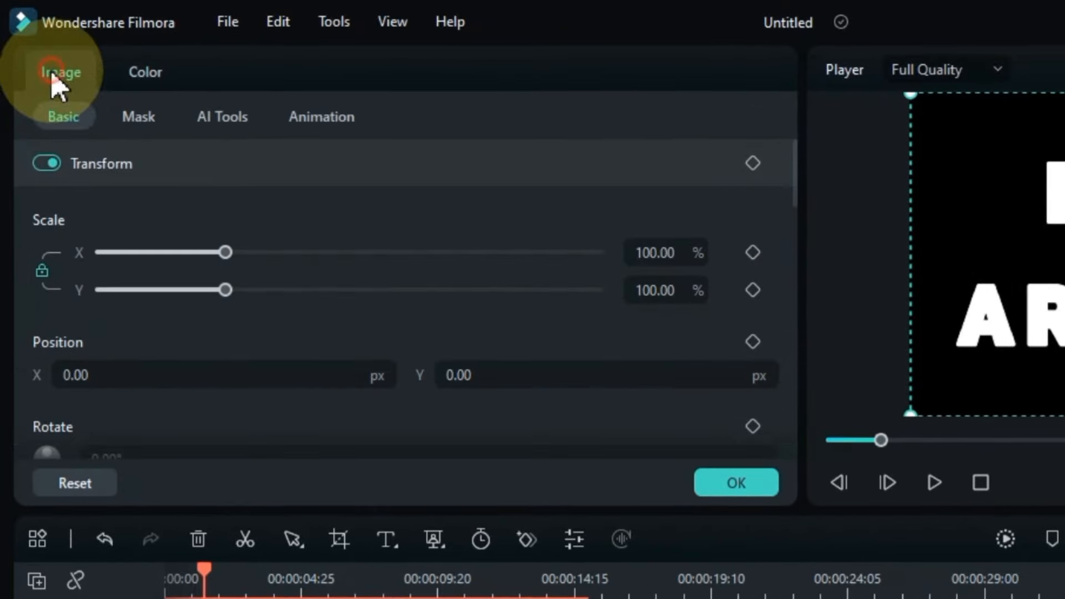
left_click(42, 272)
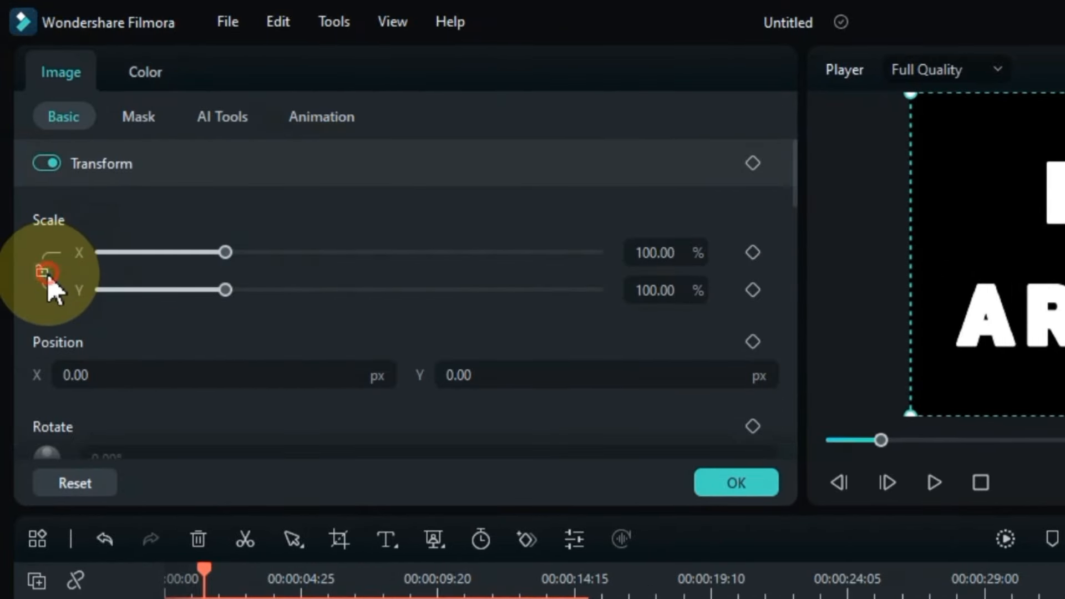
- Set the track 3 White clip's Y scale to 23% and its Y position to -200 so it fills ARRIVALS
left_click_drag(665, 298, 669, 299)
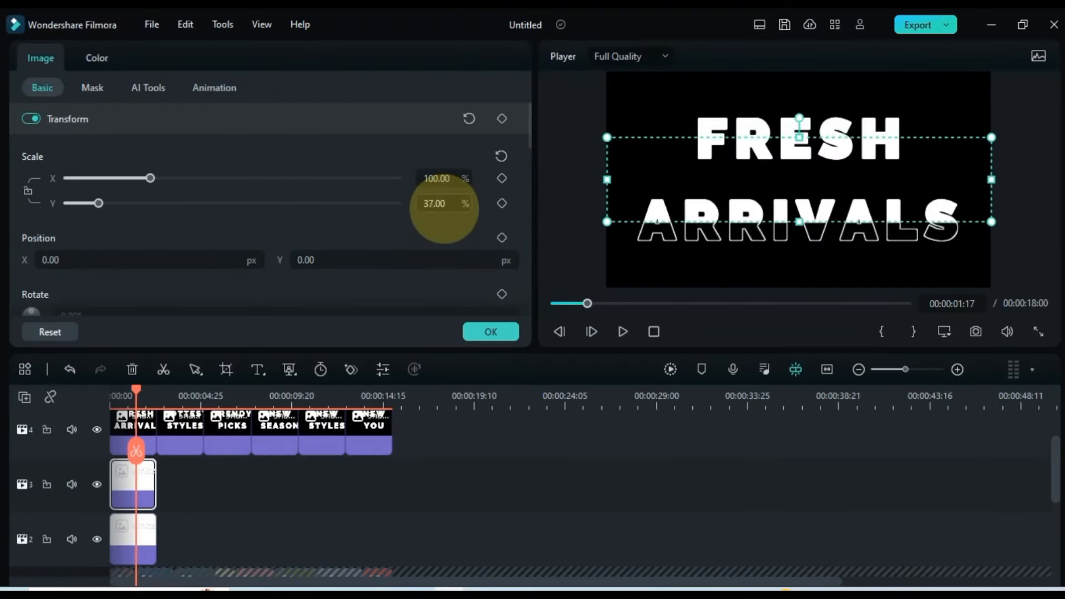
left_click_drag(444, 209, 440, 203)
left_click_drag(416, 257, 407, 258)
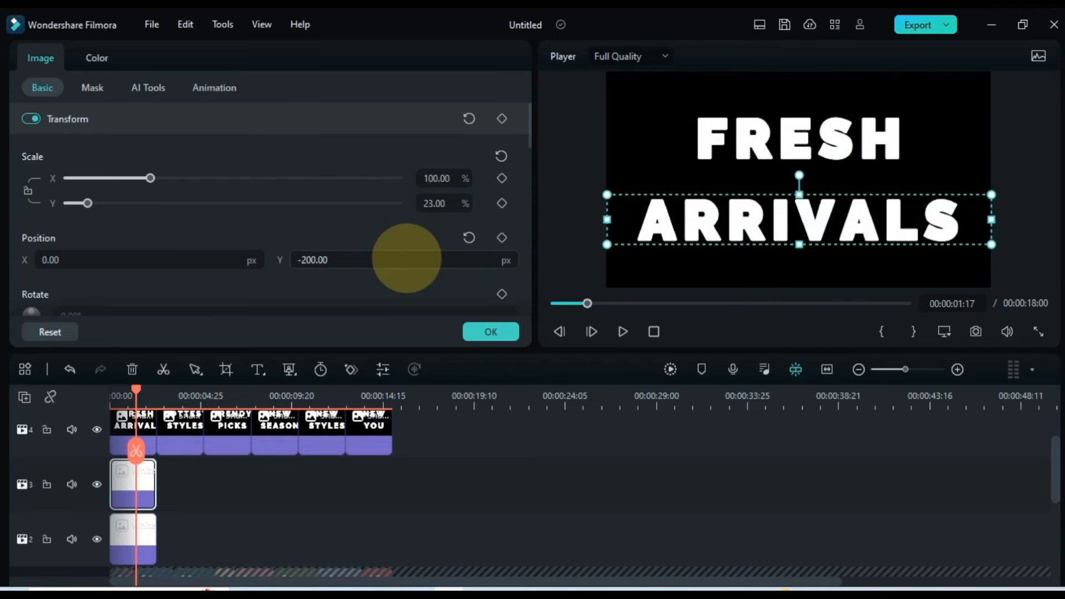
- Lock title track 4, slide the White clip left of ARRIVALS to X -1790.96, and set a transform keyframe at 00:00:01:04
left_click(46, 431)
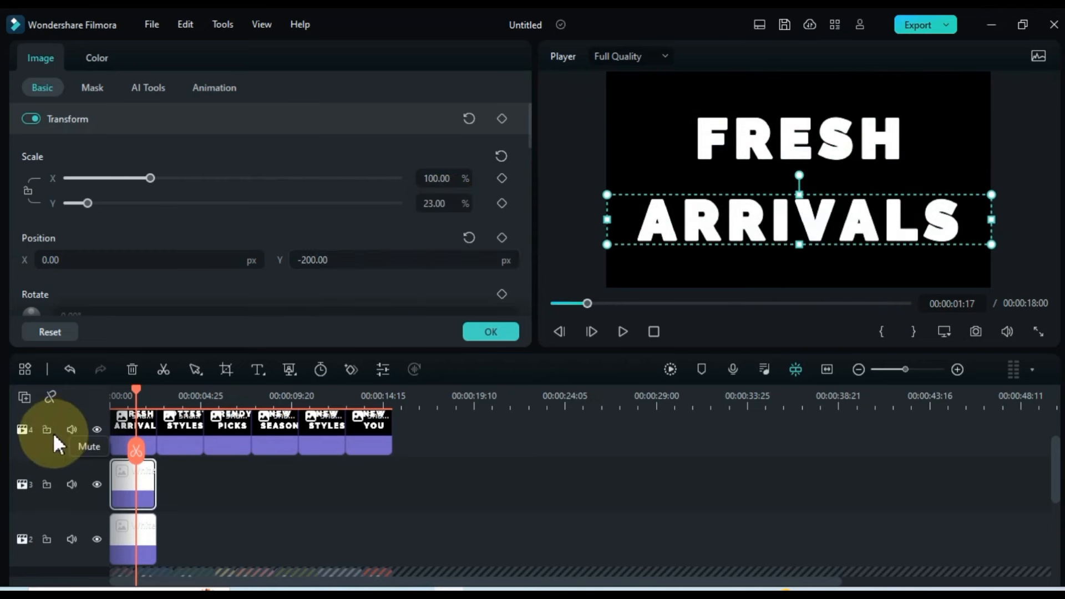
left_click_drag(994, 238, 628, 243)
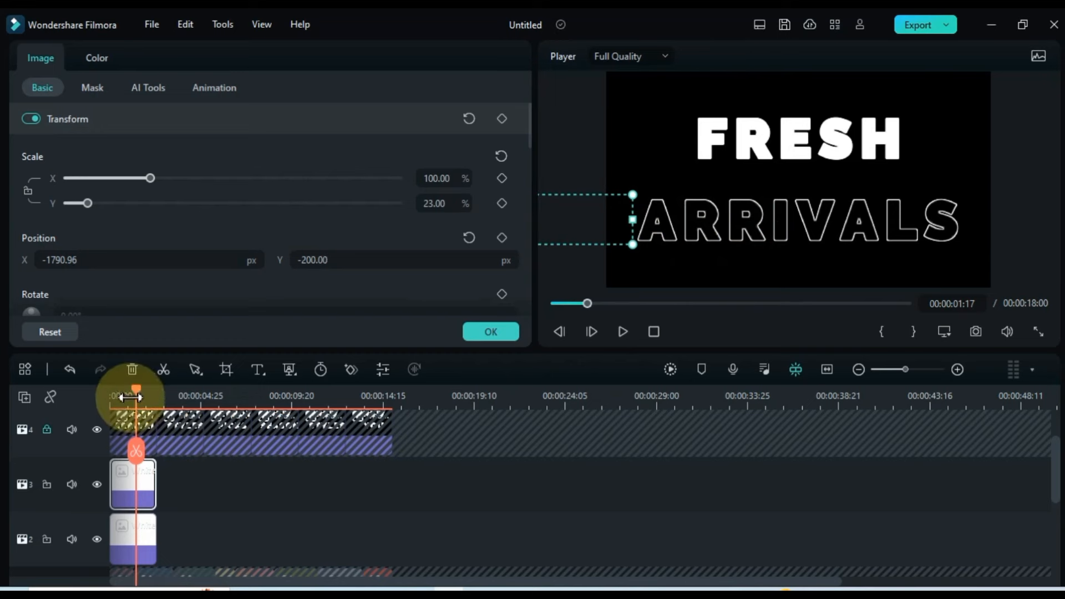
left_click_drag(135, 390, 127, 392)
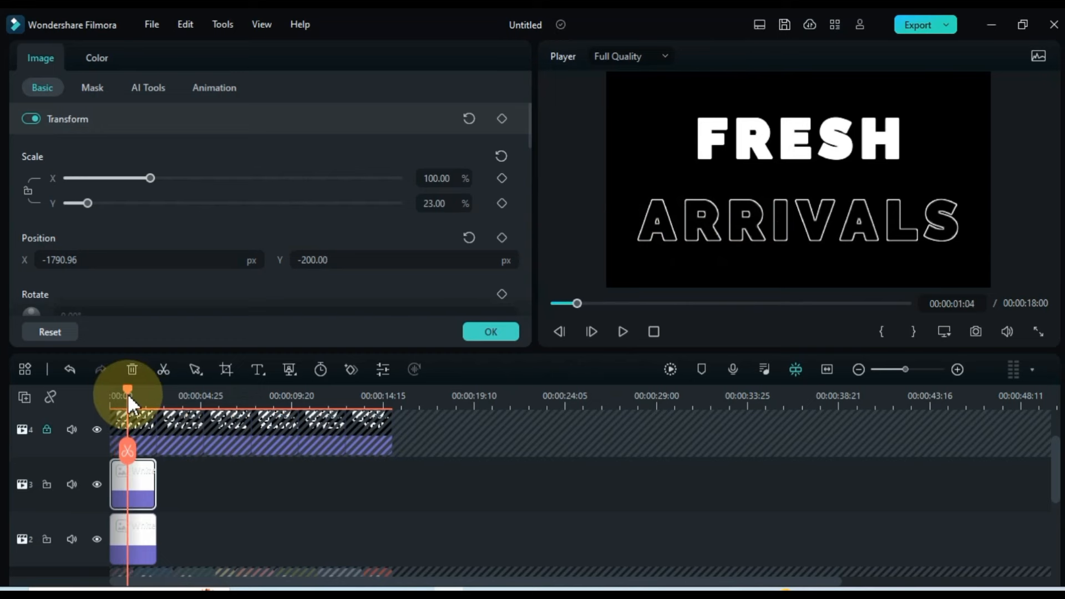
left_click(501, 118)
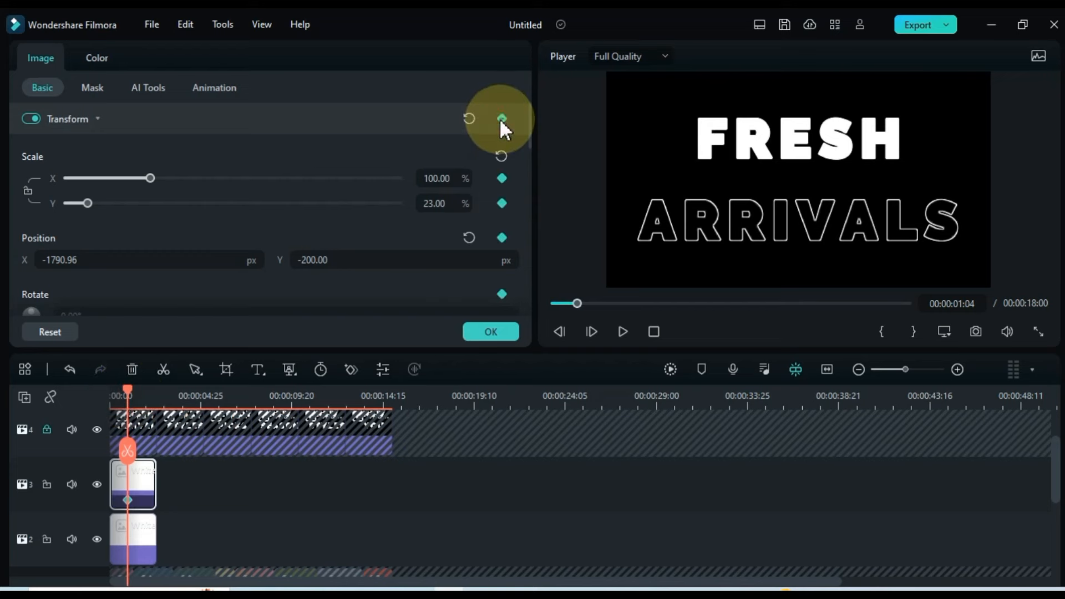
- At 00:00:02:07, set the track 3 White clip's X position to -118.96 to fill ARRIVALS, and play the animation from the start
left_click_drag(129, 389, 145, 395)
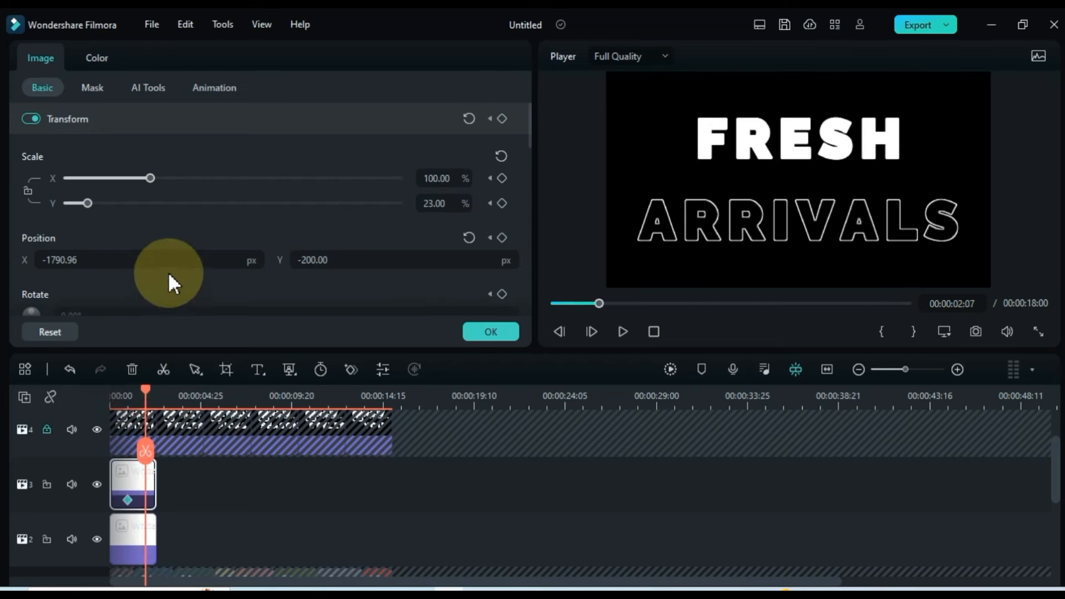
mouse_move(125, 263)
left_mouse_down()
mouse_move(140, 261)
mouse_move(123, 263)
left_mouse_up()
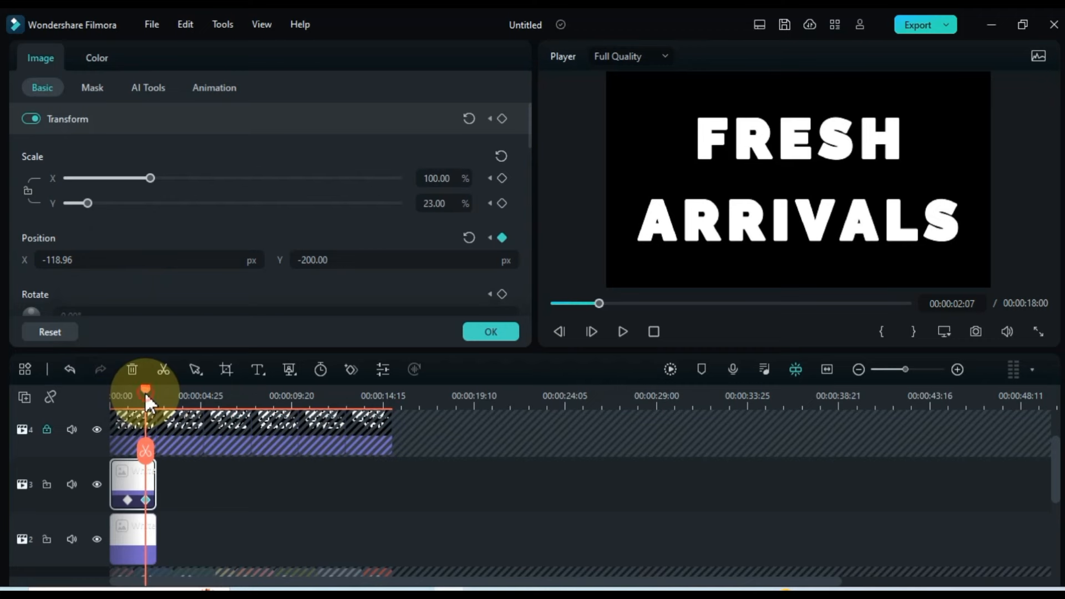
left_click_drag(145, 395, 80, 403)
key("space")
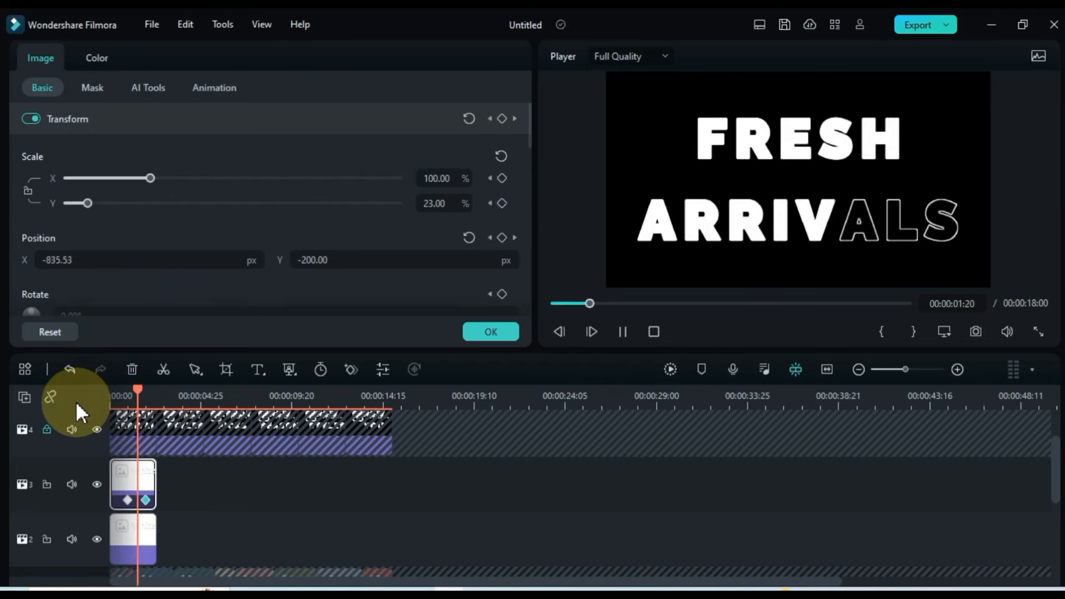
key("space")
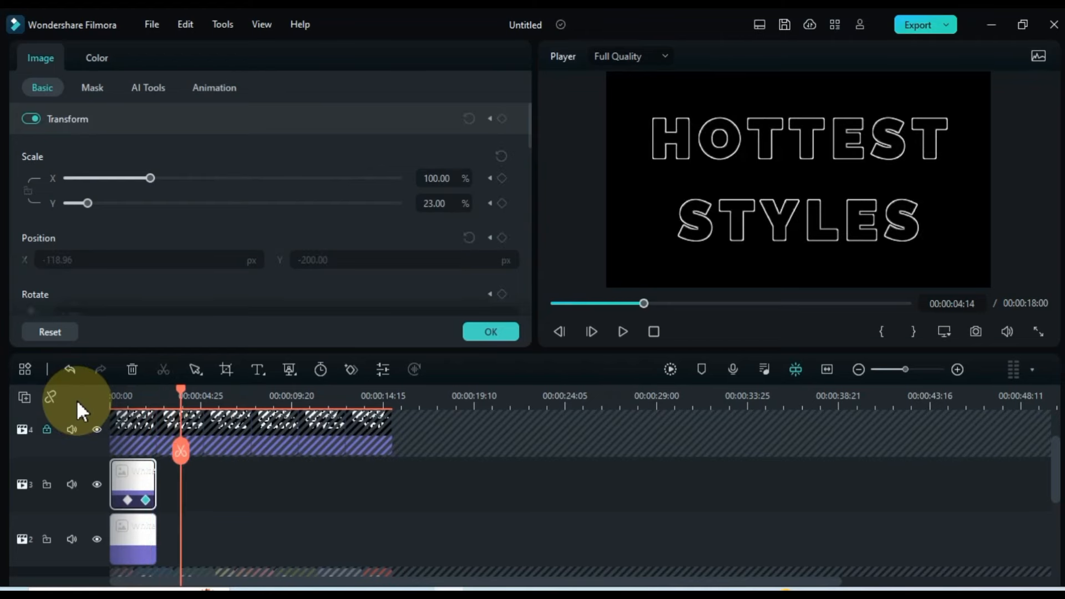
- Copy both White clips, paste them at 00:00:03:00 on tracks 2 and 3 under HOTTEST STYLES, and play the section
left_click(182, 485)
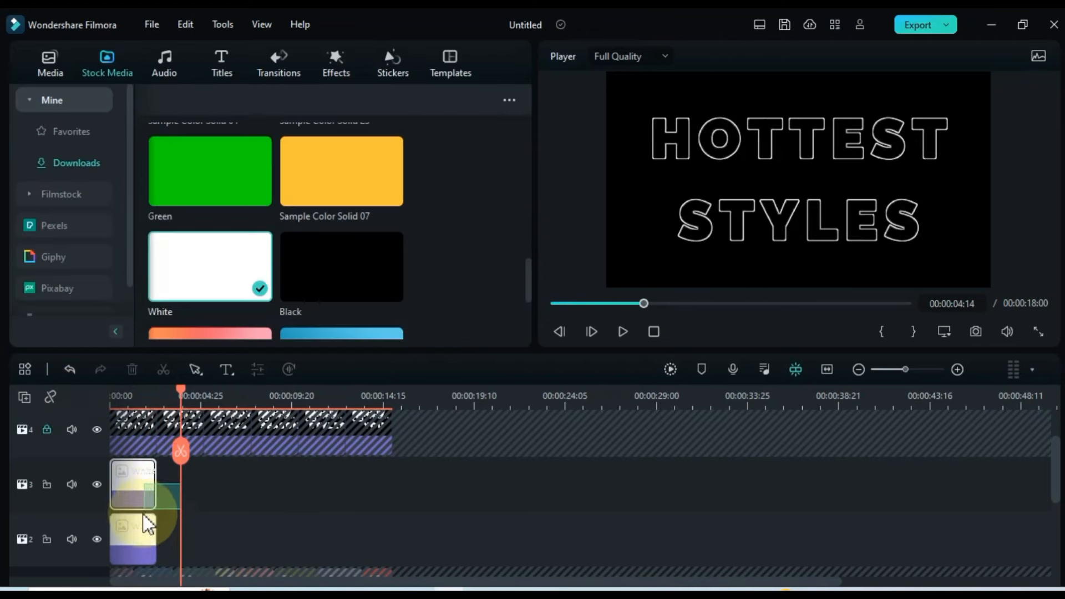
right_click(129, 541)
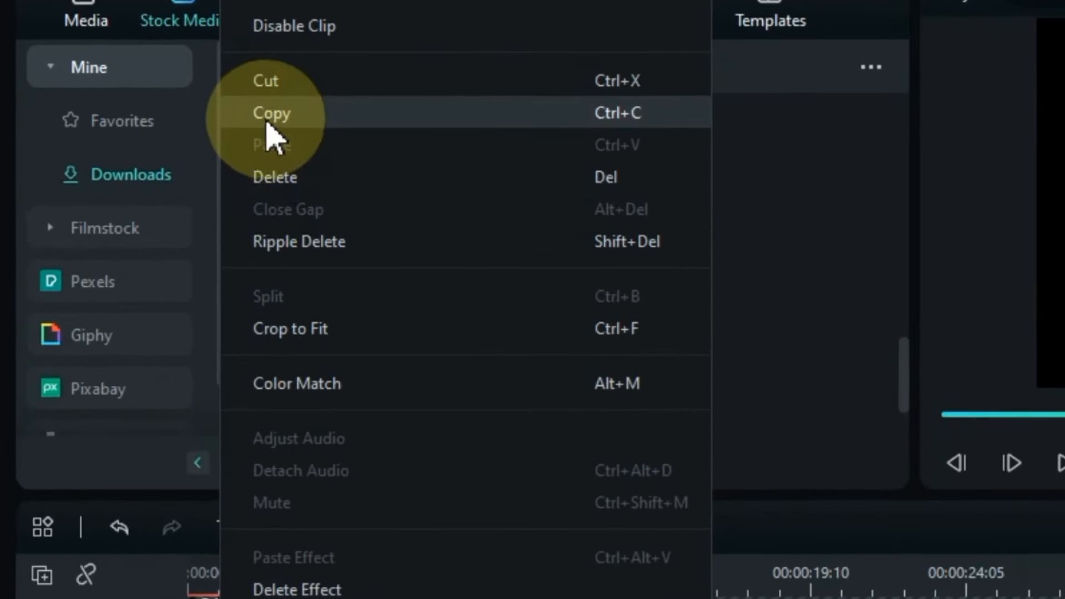
left_click(159, 127)
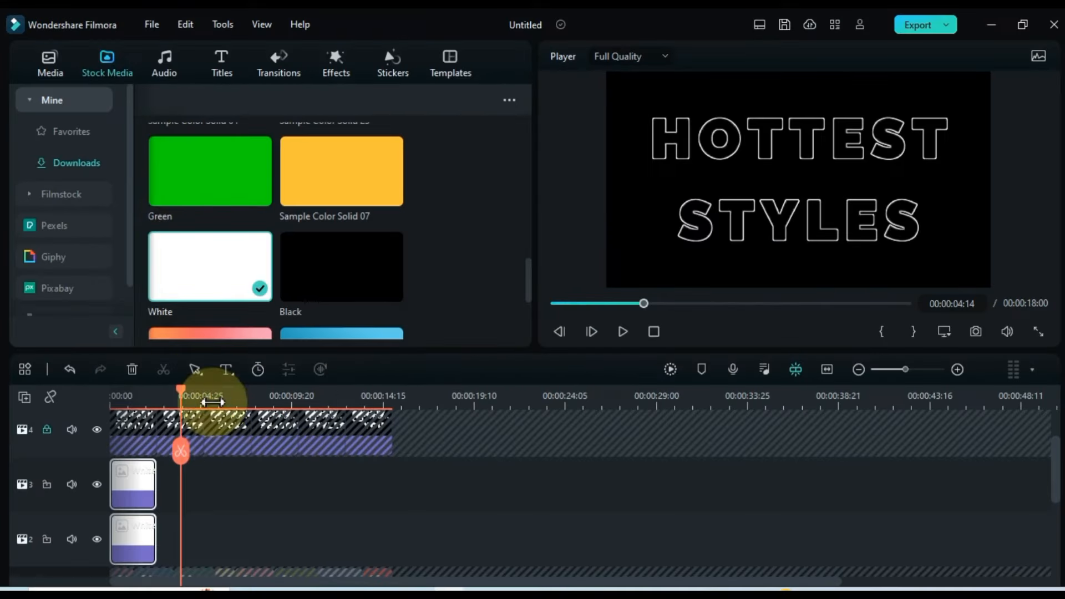
left_click(187, 538)
key("Up")
key("Up")
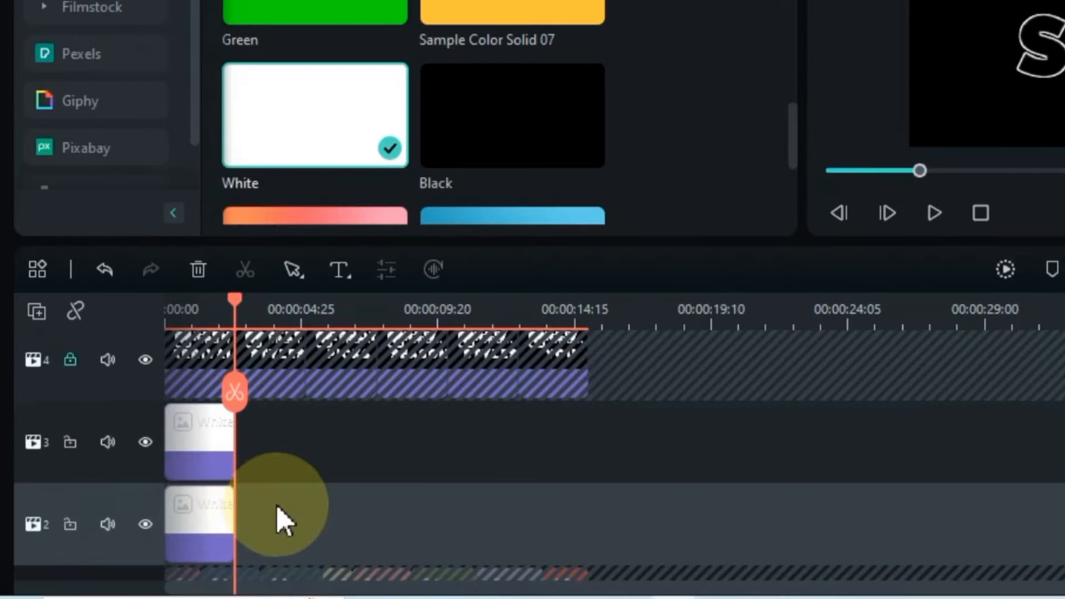
right_click(183, 536)
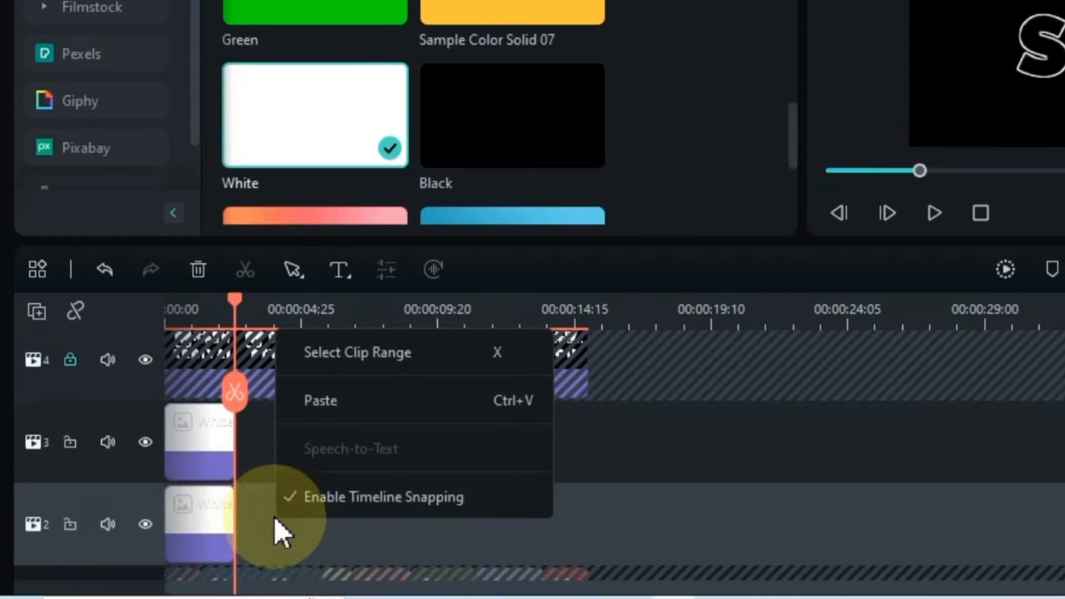
left_click(322, 402)
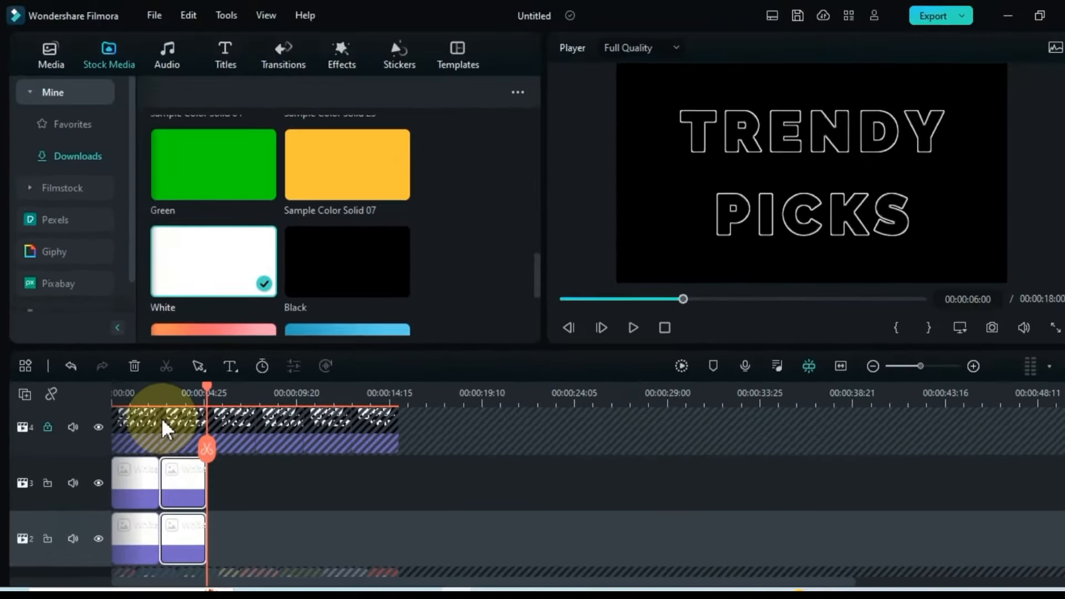
left_click(182, 352)
key("space")
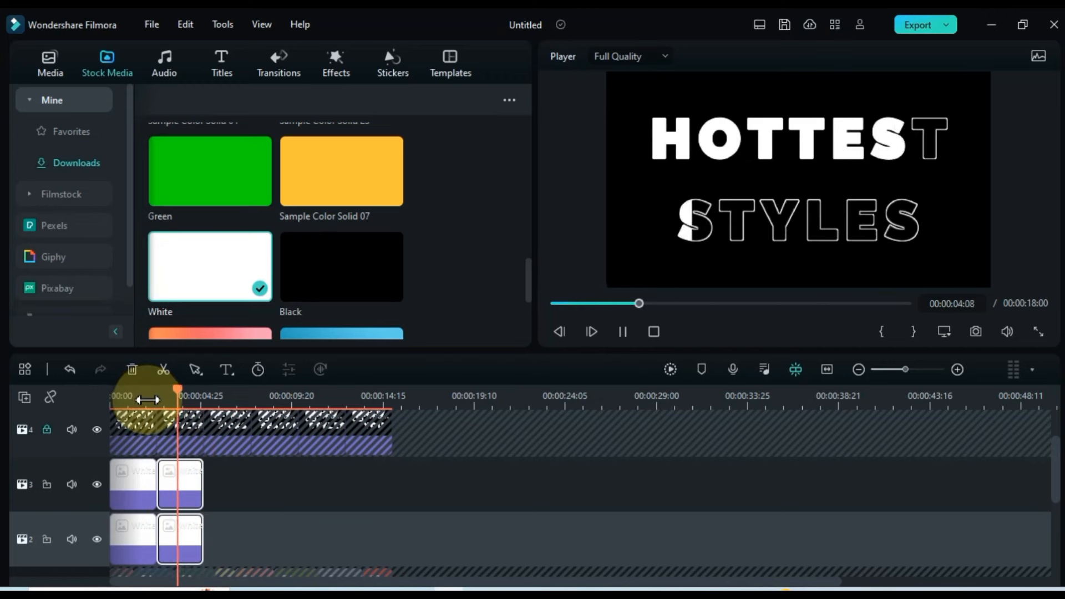
key("space")
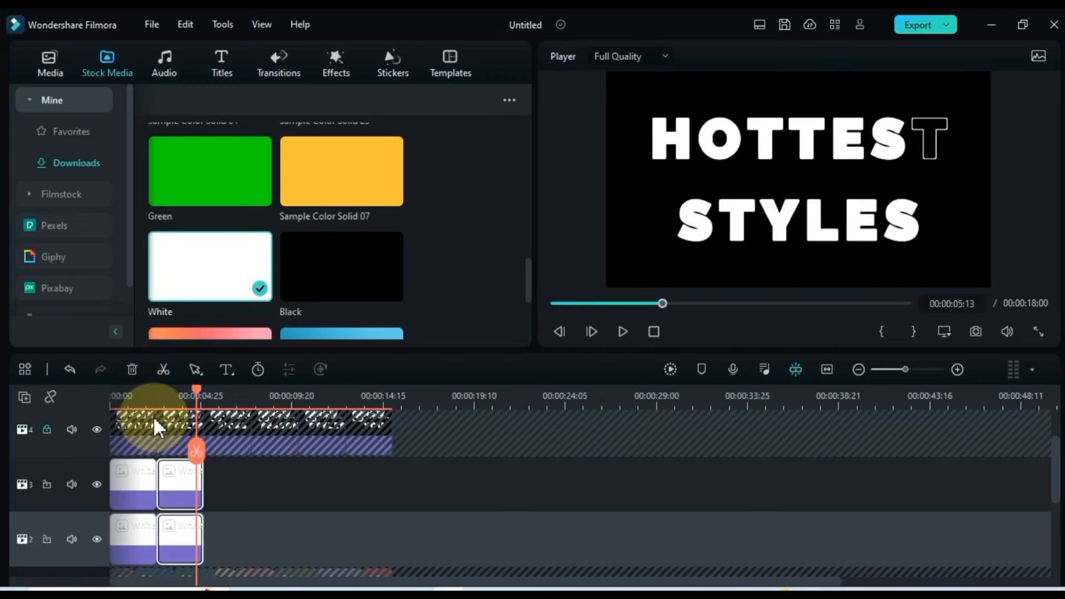
- At 00:00:03:00, set the second track 2 White clip's X position to -1763.16, left of HOTTEST, and play the animation
left_click(157, 397)
double_click(178, 487)
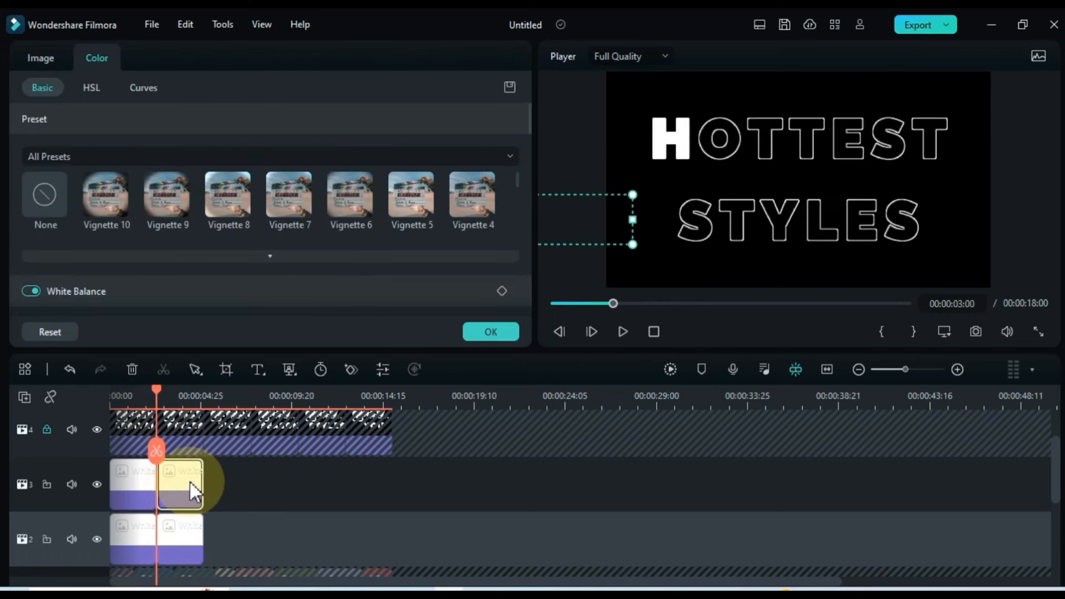
left_click(46, 58)
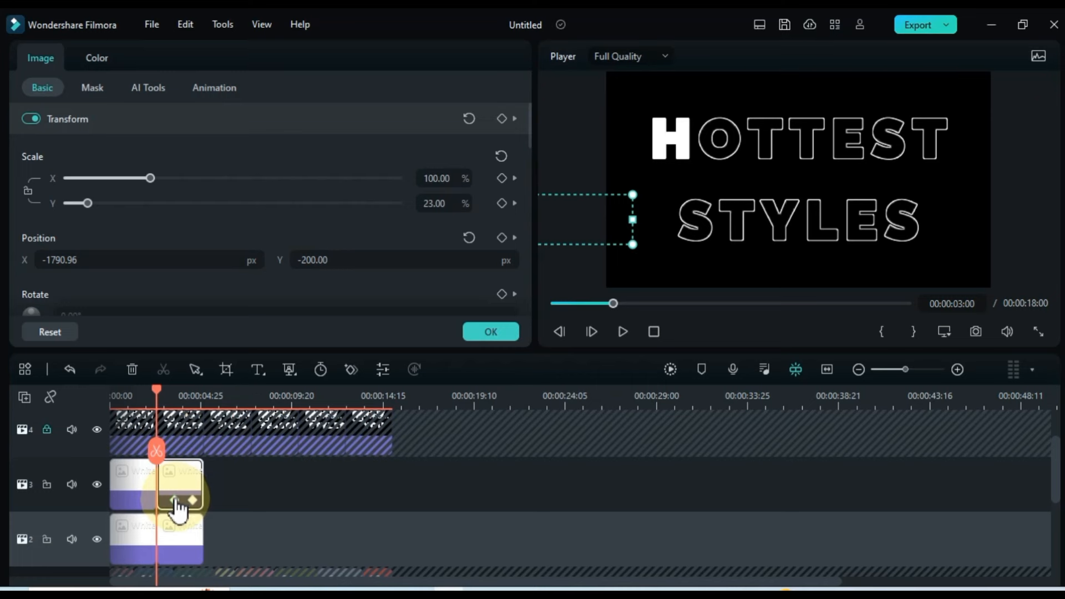
left_click(178, 547)
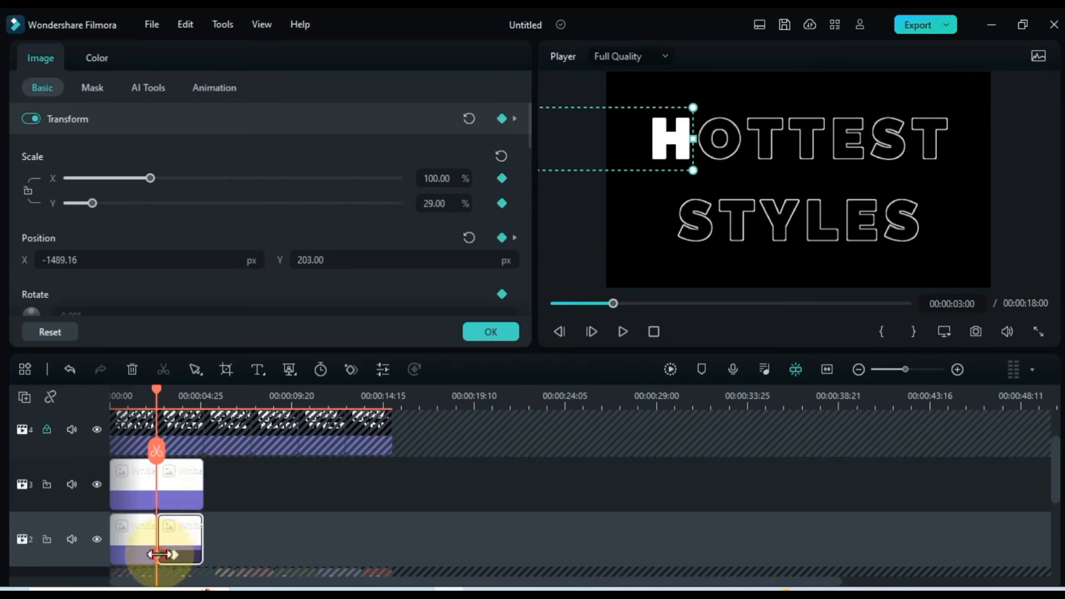
left_click(134, 258)
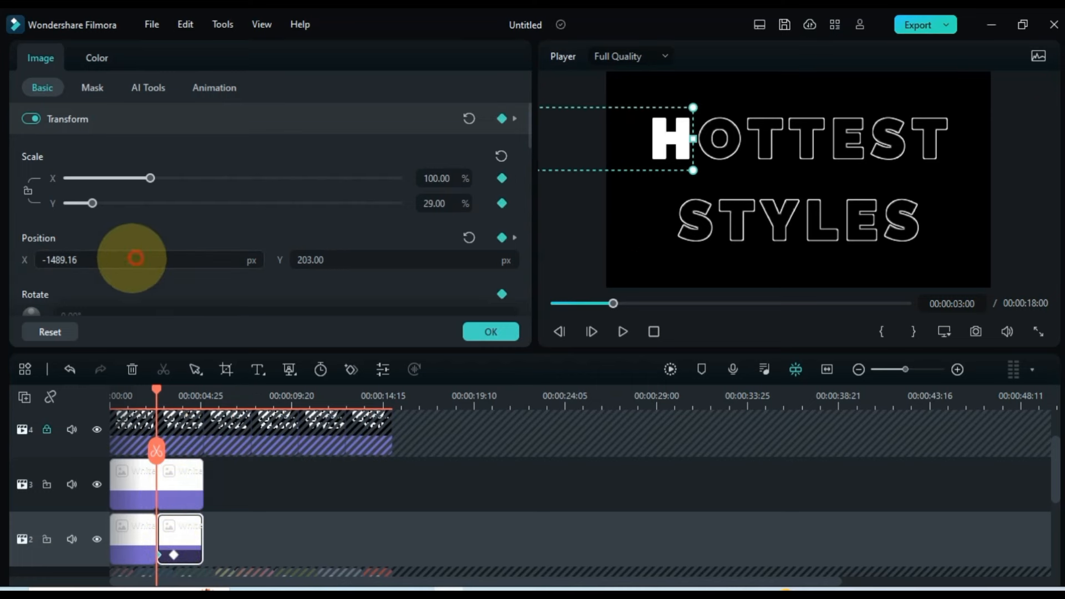
left_click_drag(135, 258, 143, 257)
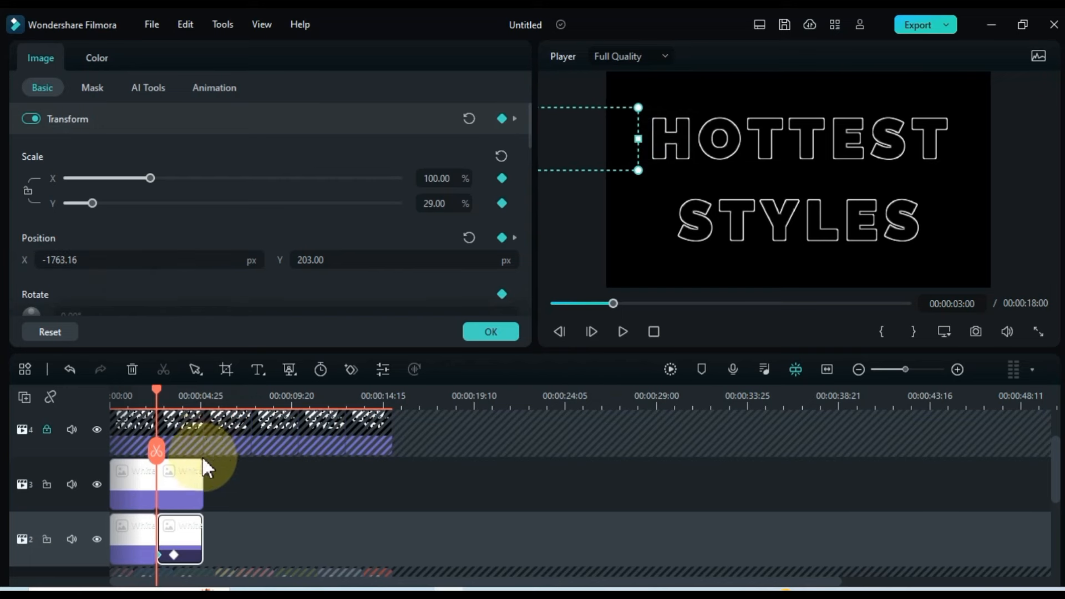
key("space")
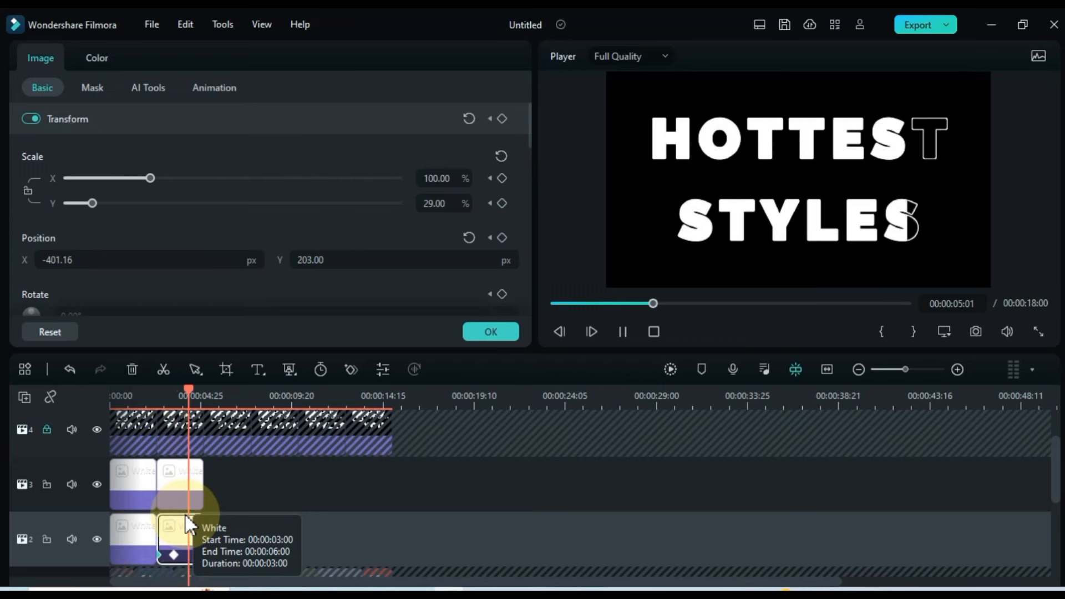
key("space")
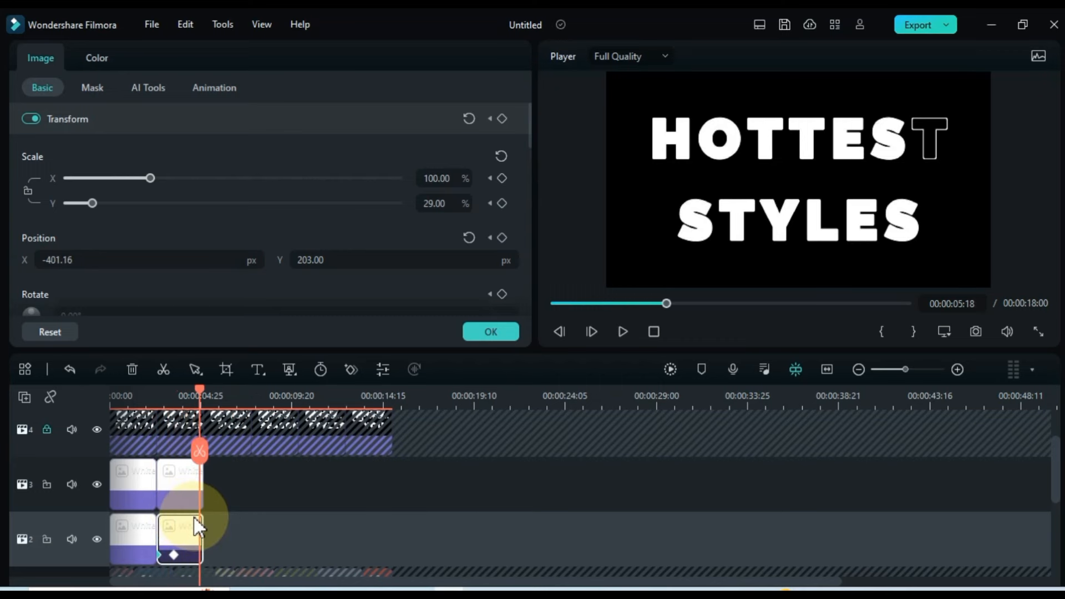
- Retime the second track 2 White clip's keyframes, moving the end keyframe to 00:00:04:17 and the start keyframe to 00:00:03:12
left_click(150, 396)
key("ctrl+equal")
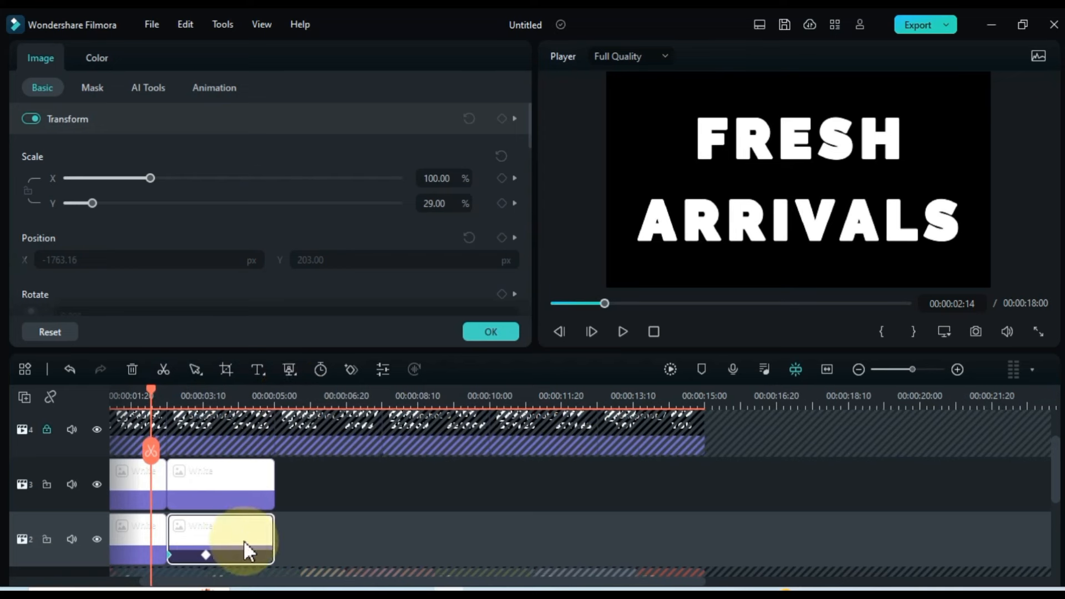
left_click(207, 555)
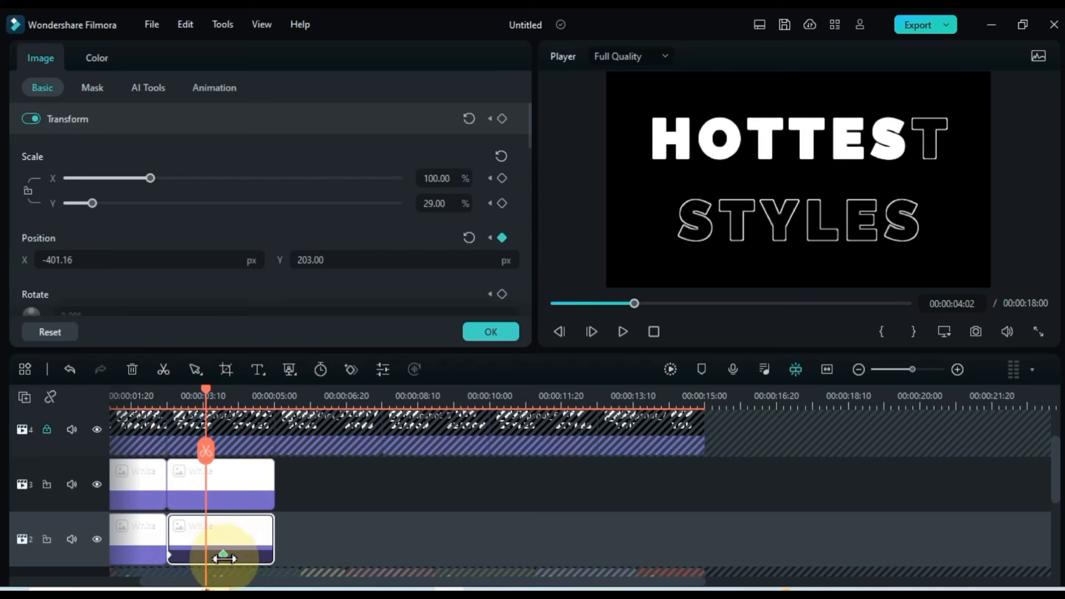
left_click(227, 555)
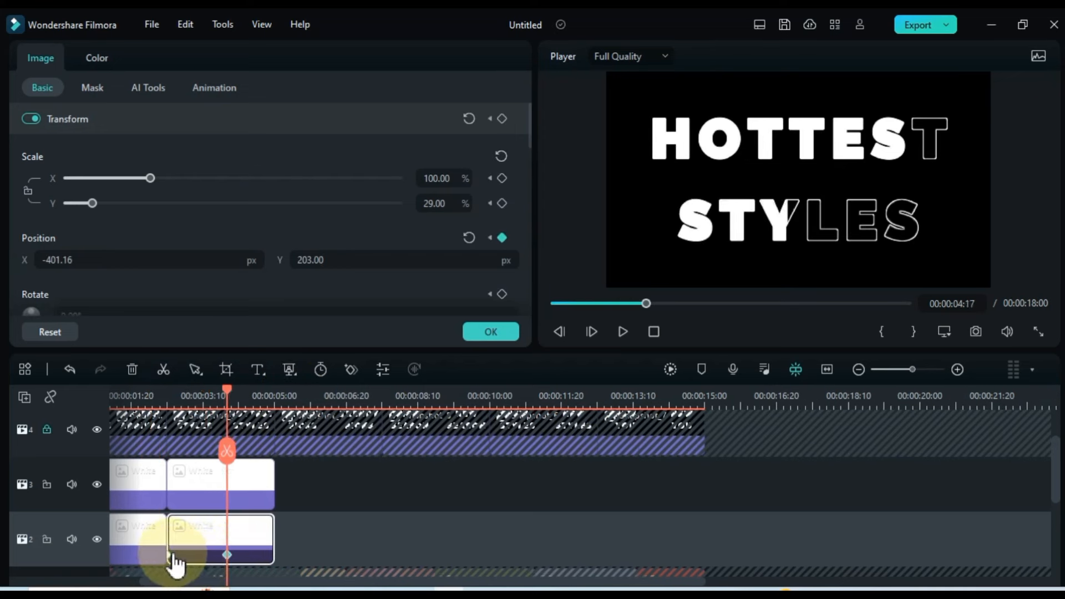
left_click(170, 555)
left_click(183, 555)
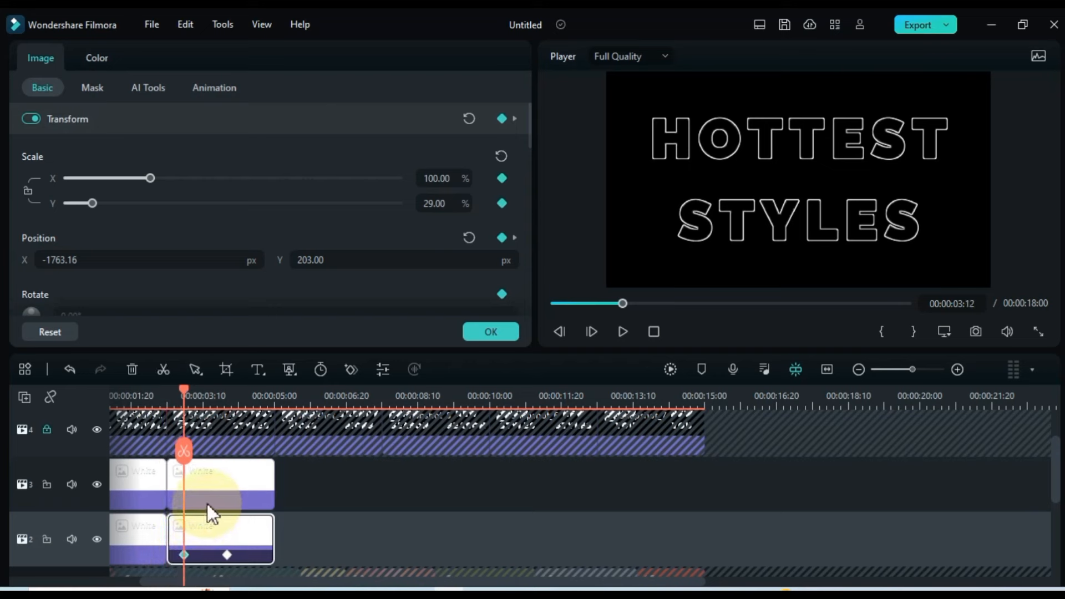
- Move the second track 3 White clip's start keyframe earlier and its end keyframe to 00:00:05:12, and play the HOTTEST STYLES section
left_click(207, 504)
left_click_drag(248, 500, 220, 498)
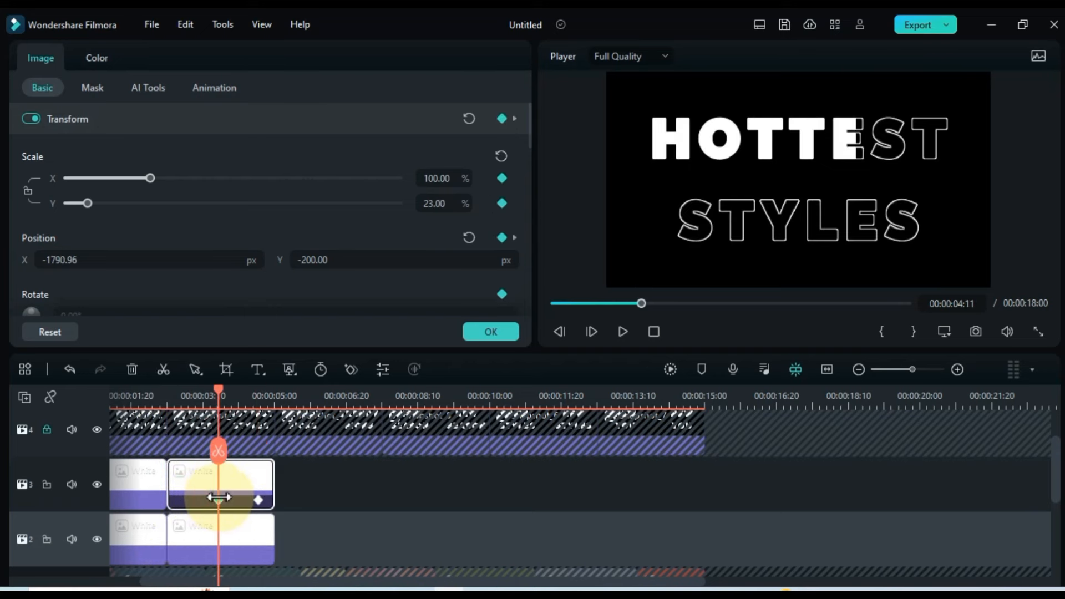
left_click_drag(231, 500, 256, 499)
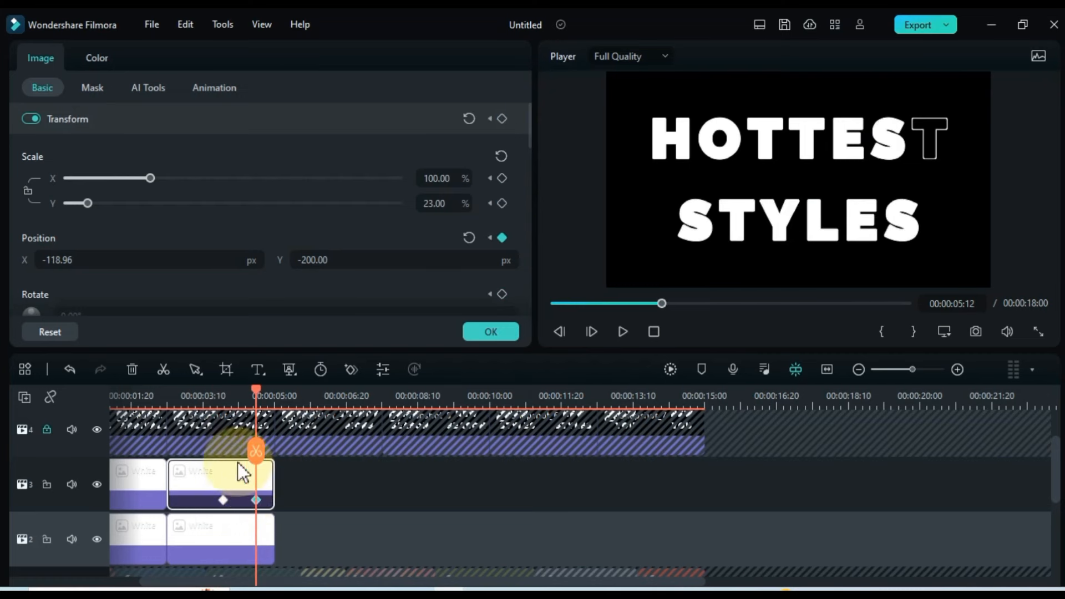
left_click(210, 397)
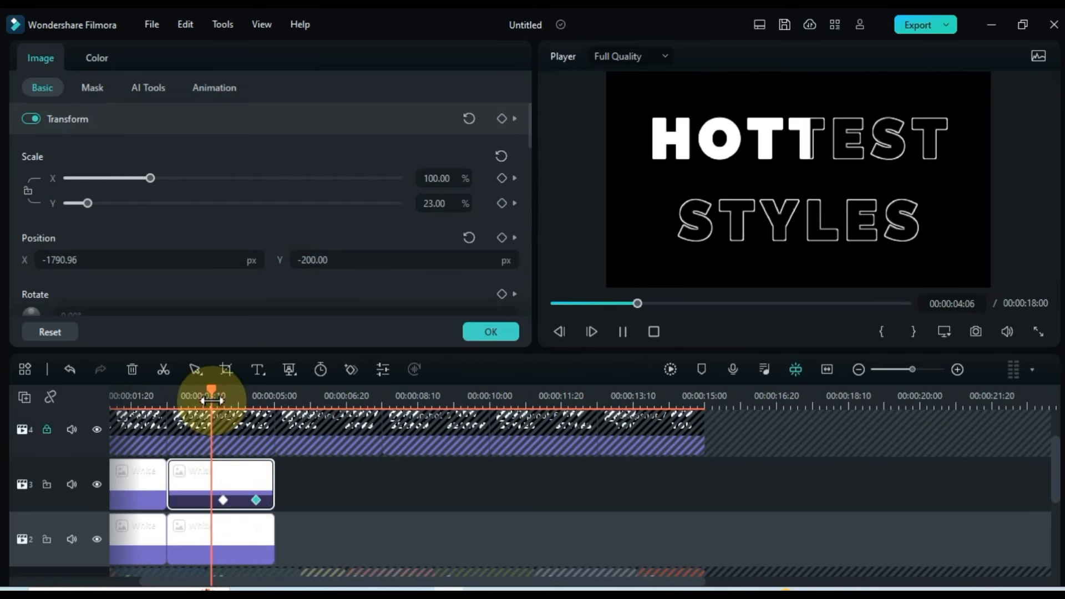
key("space")
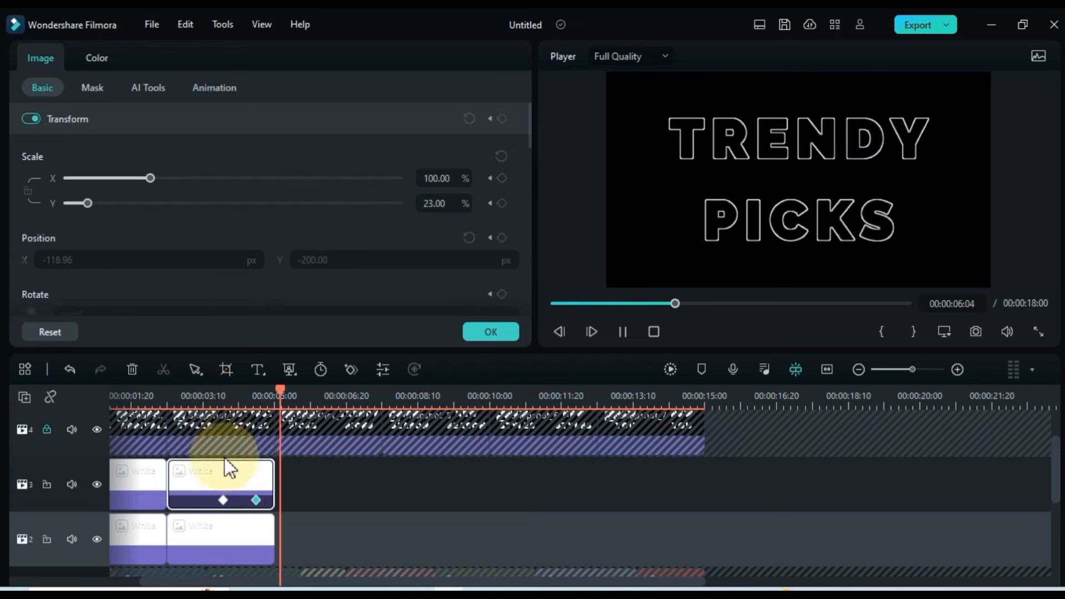
key("space")
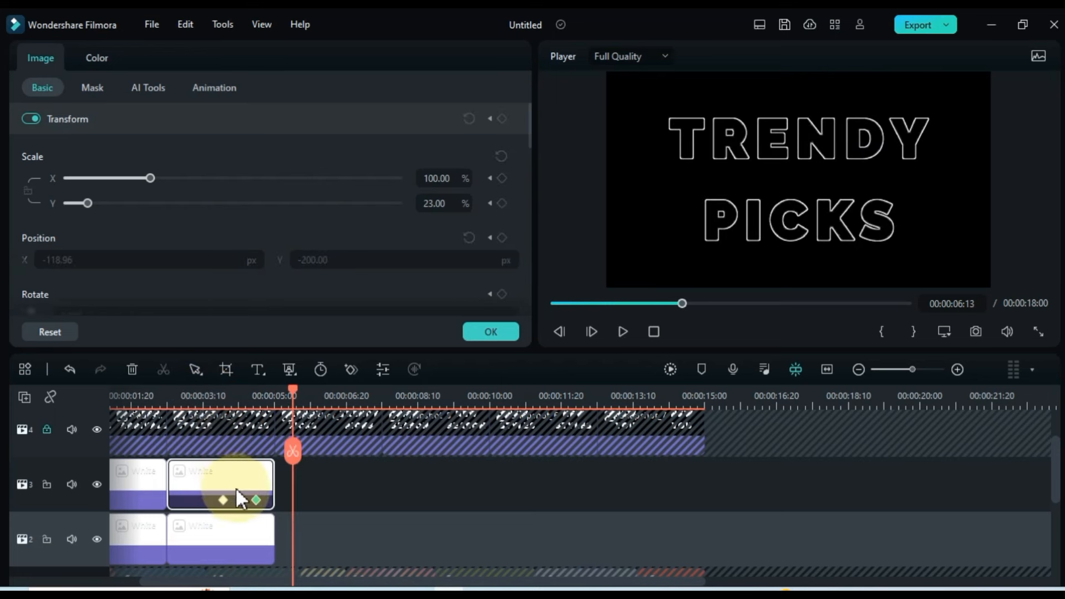
- At the 00:00:04:17 keyframe, set the second track 2 White clip's X position to -183.16 to fill HOTTEST, and play the section
left_click(251, 530)
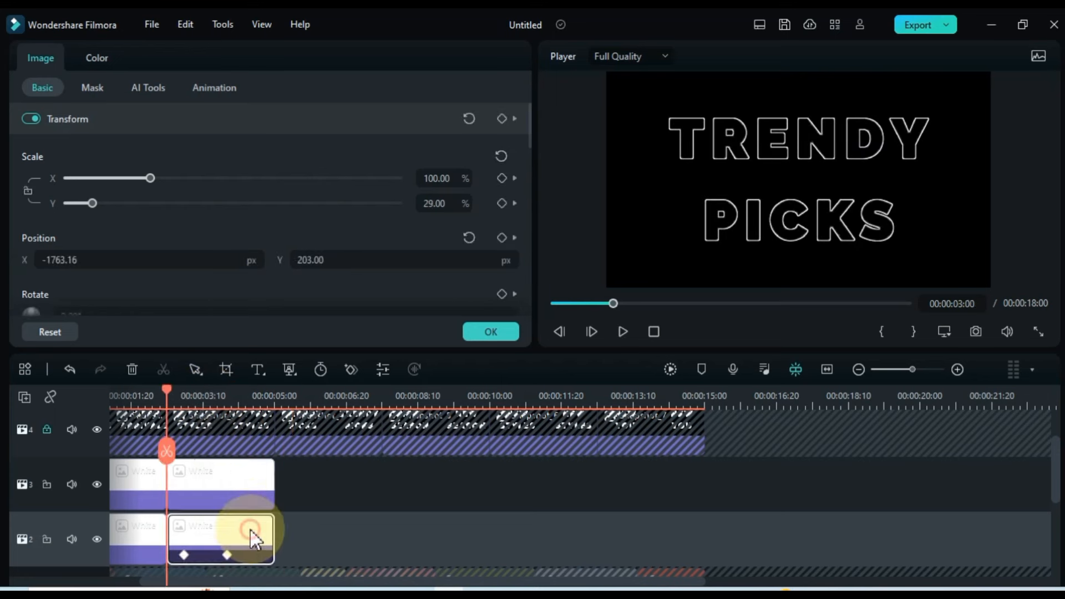
left_click(227, 554)
left_click(153, 258)
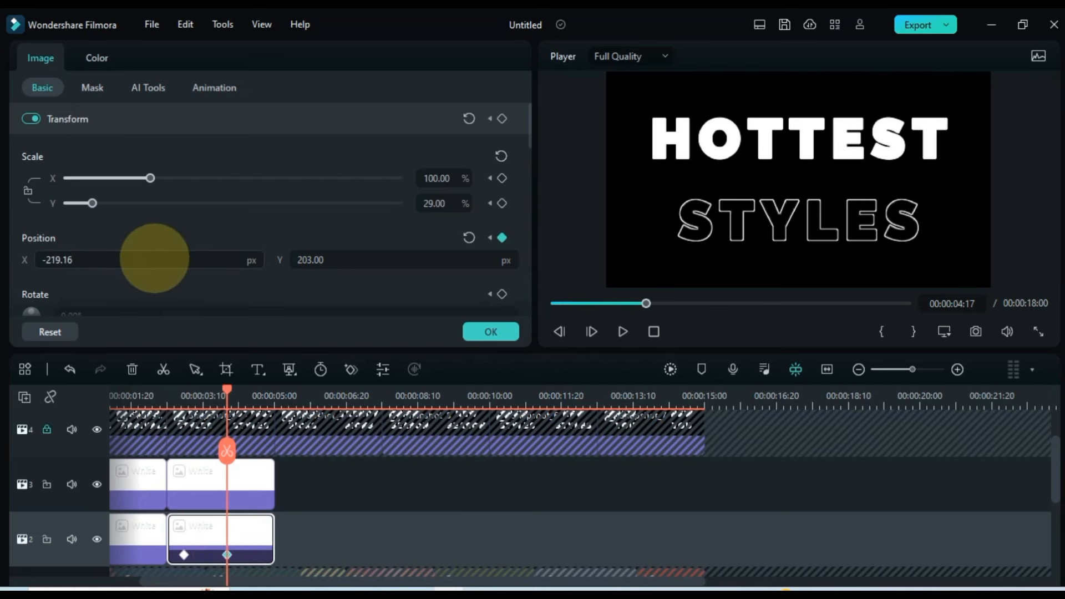
left_click_drag(154, 259, 157, 259)
key("space")
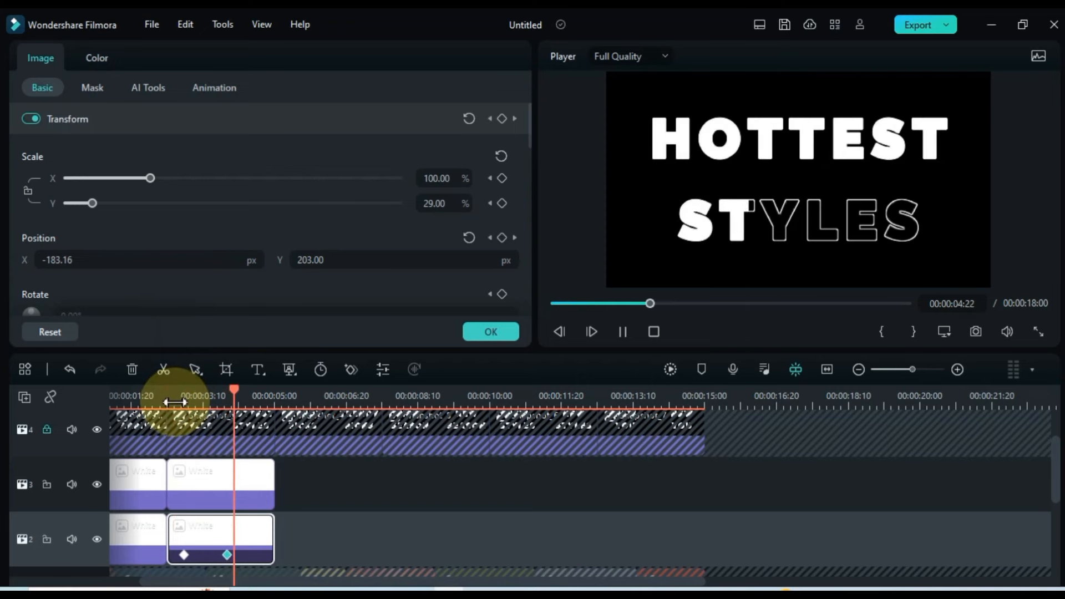
key("space")
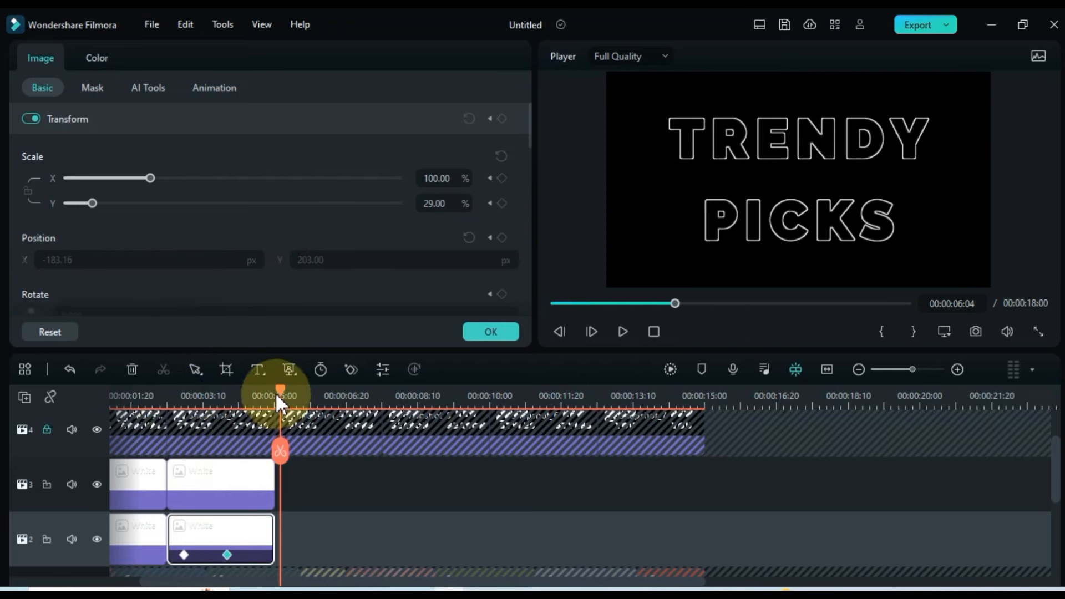
- Retime the first track 2 White clip, shifting its start keyframe slightly past the clip's beginning and its end keyframe to 00:00:01:04
left_click_drag(276, 400, 12, 428)
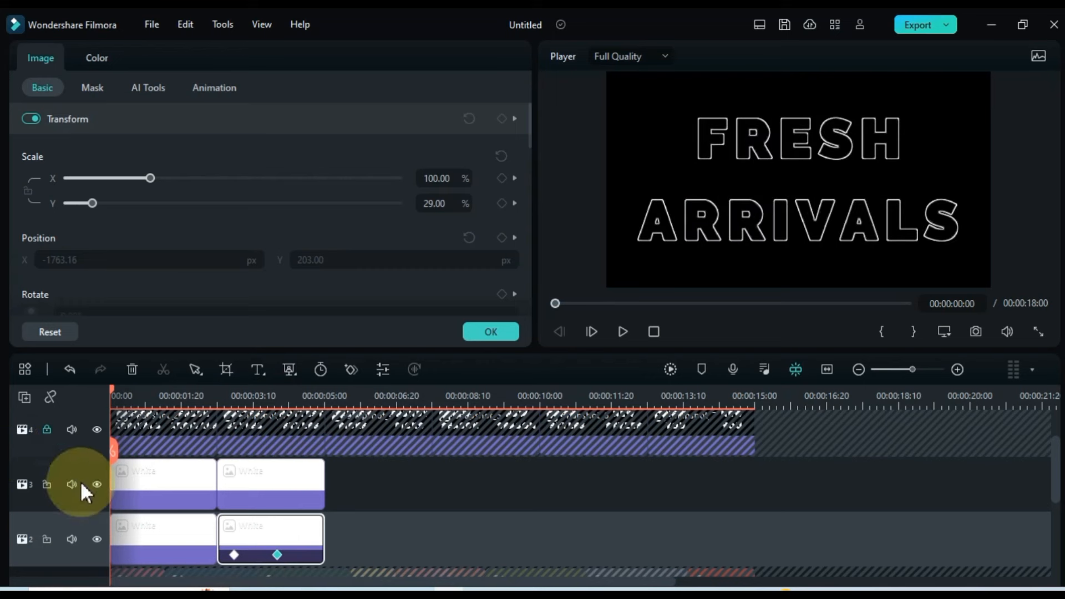
left_click(134, 546)
left_click(138, 498)
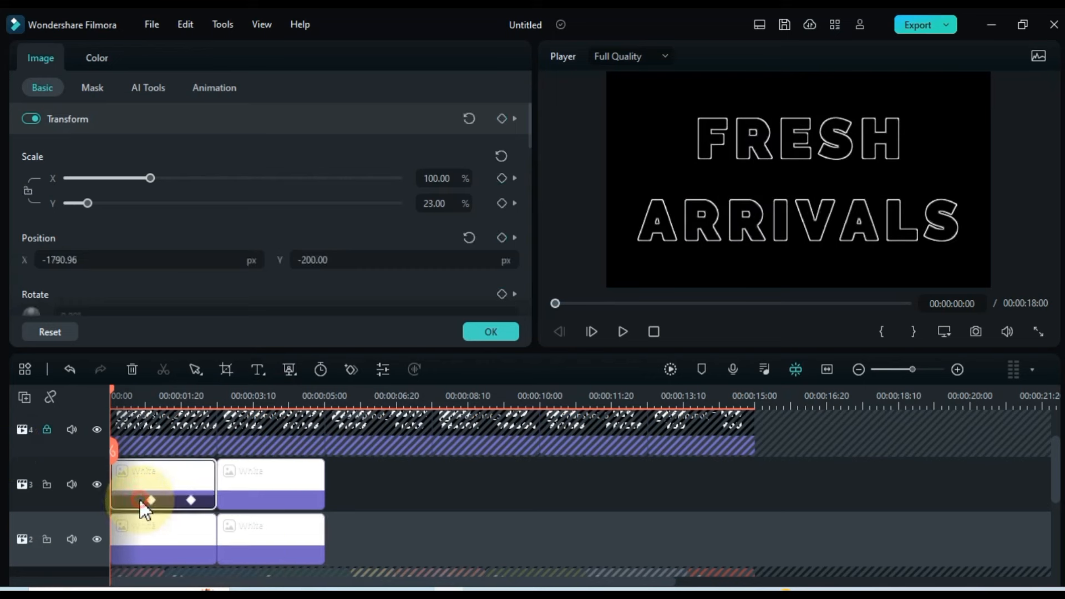
left_click(149, 540)
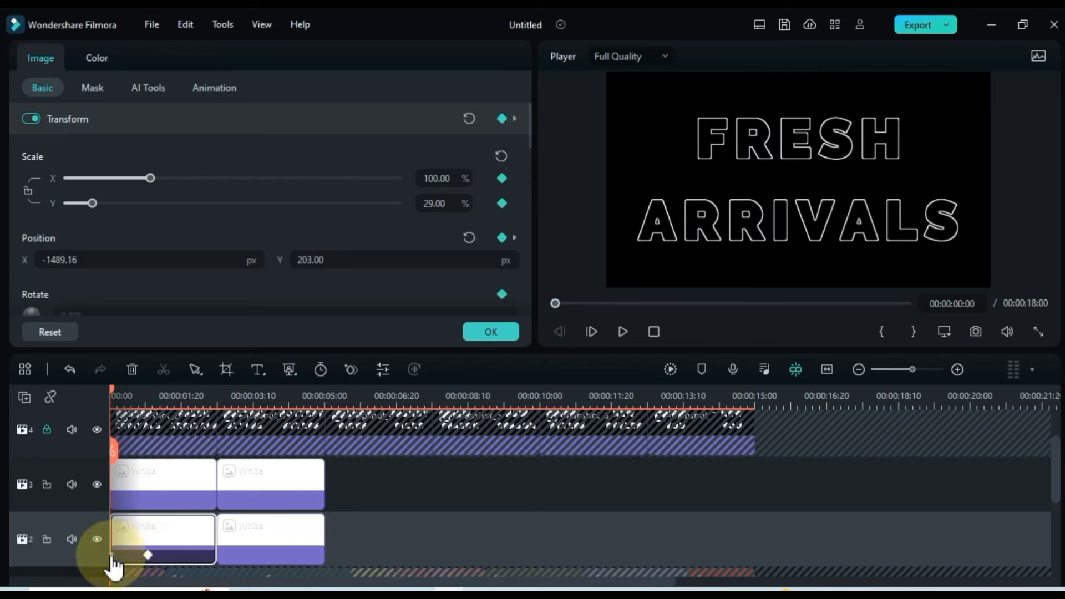
left_click(148, 555)
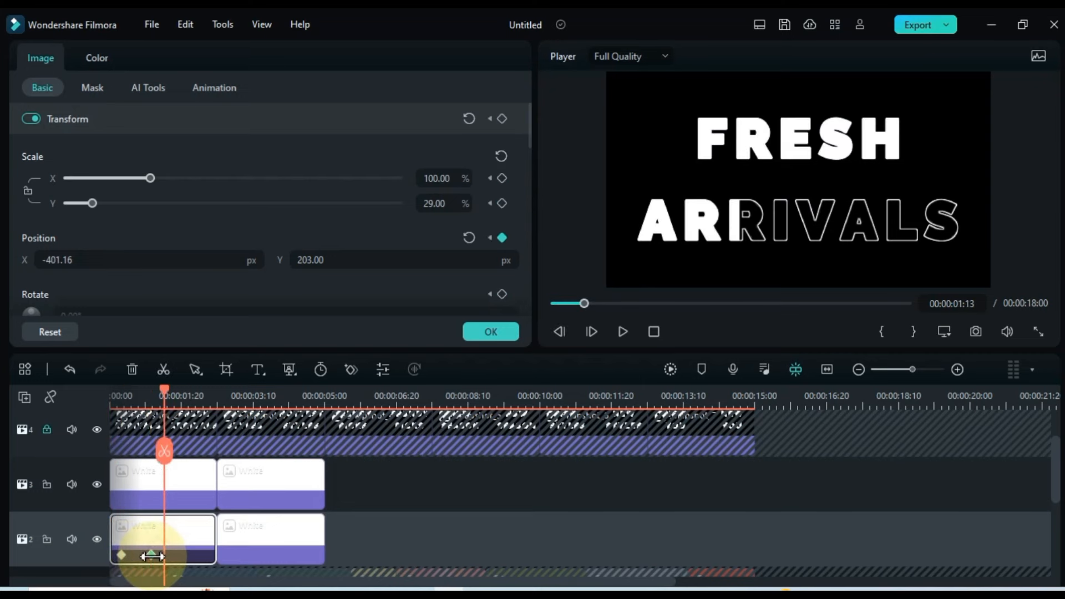
left_click(136, 487)
left_click(154, 541)
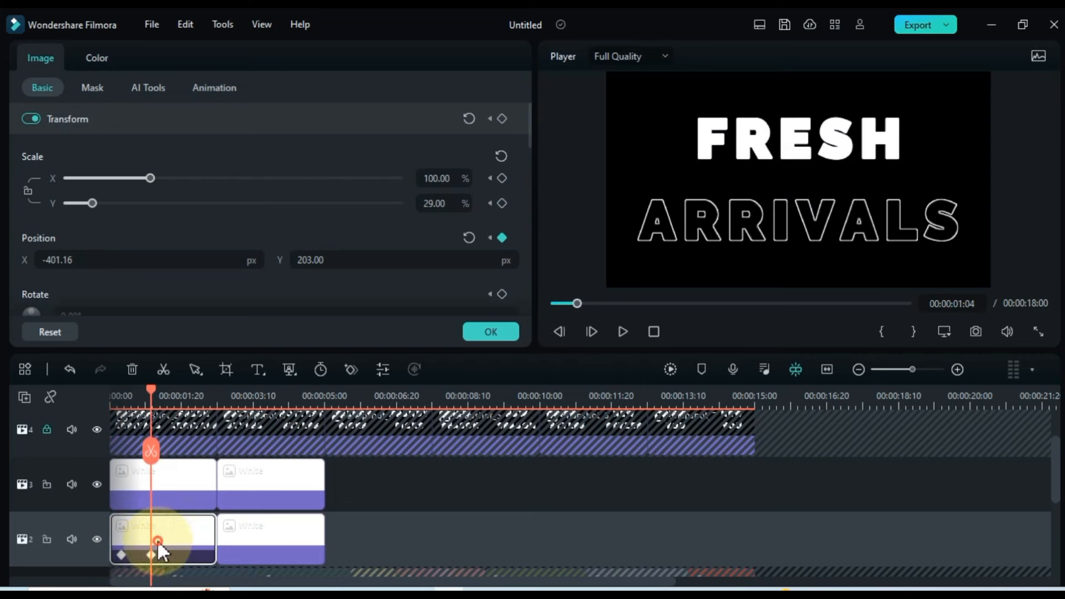
- Nudge the end keyframe of the first track 3 White clip slightly earlier, and play the animation from 00:00:00:00
left_click(157, 500)
left_click(189, 498)
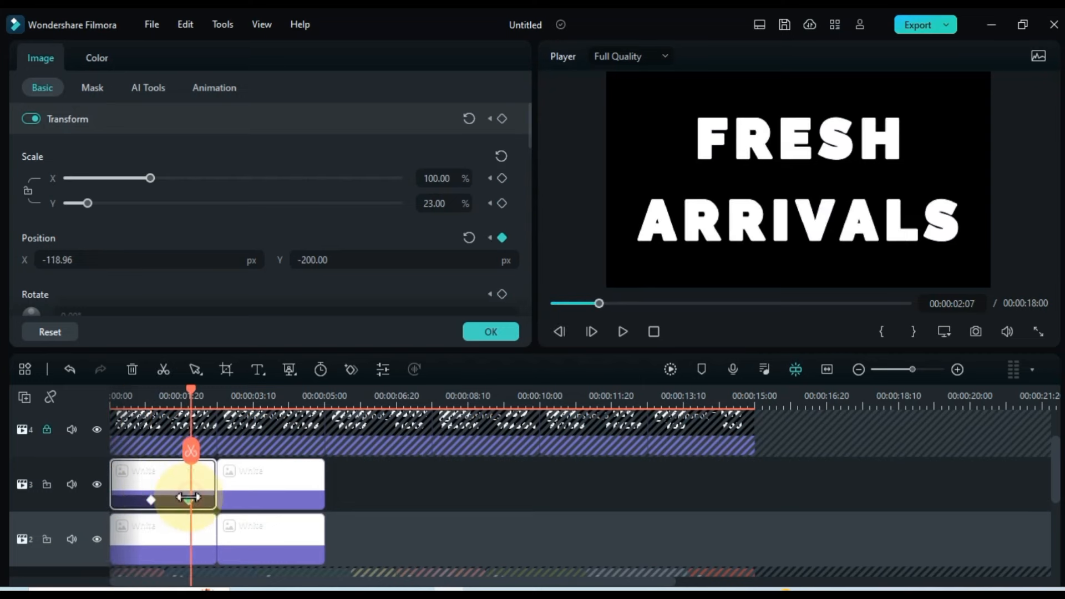
left_click_drag(187, 392, 82, 417)
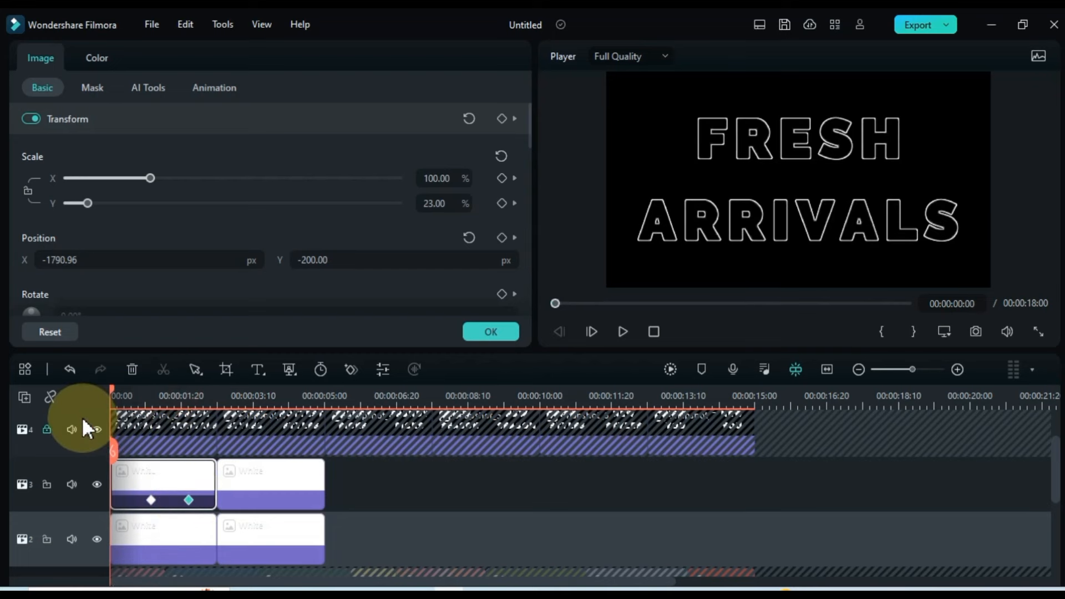
key("space")
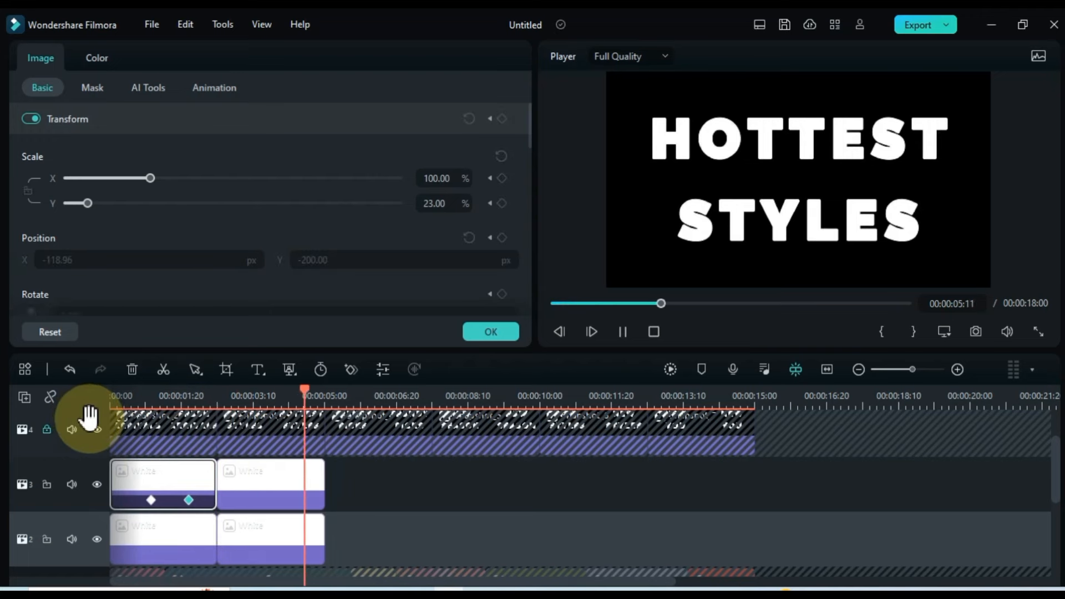
- Copy the second pair of White clips, paste them directly behind it on tracks 2 and 3 under TRENDY PICKS, and play the section
left_click_drag(382, 477, 262, 537)
right_click(262, 537)
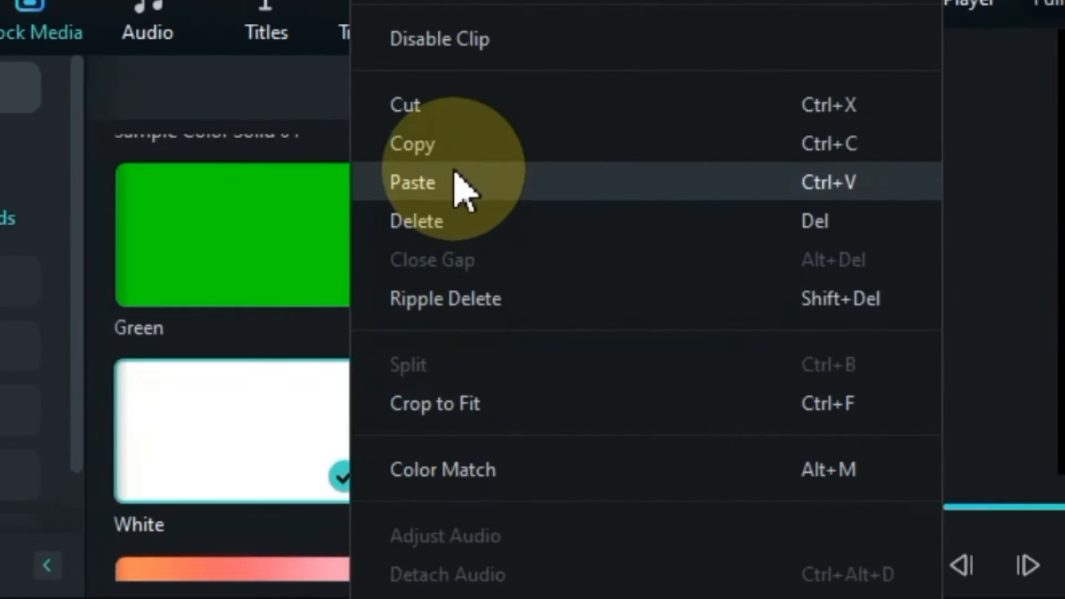
left_click(323, 132)
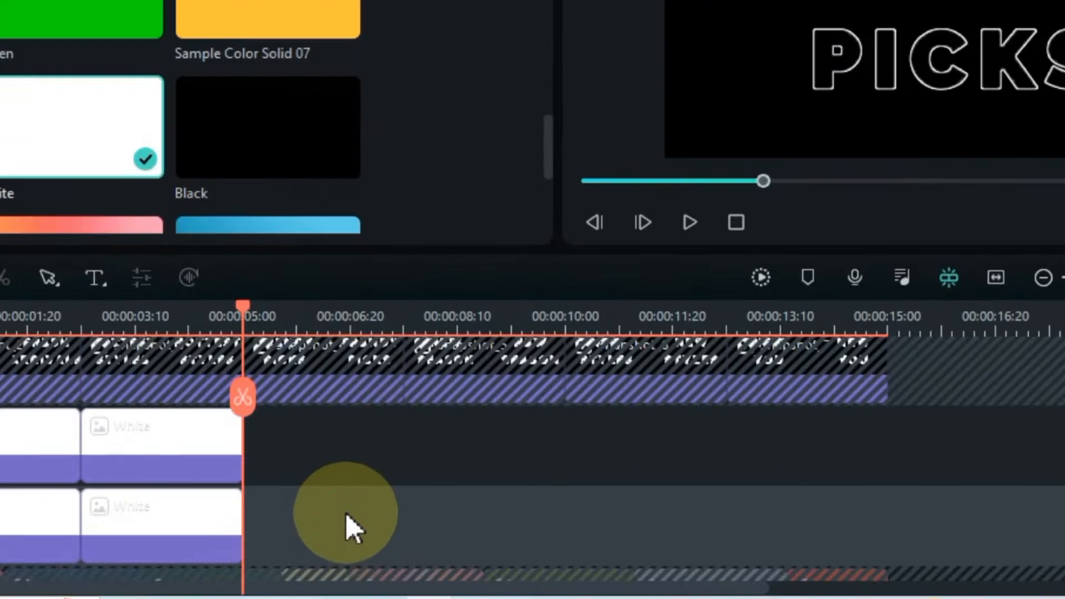
right_click(349, 529)
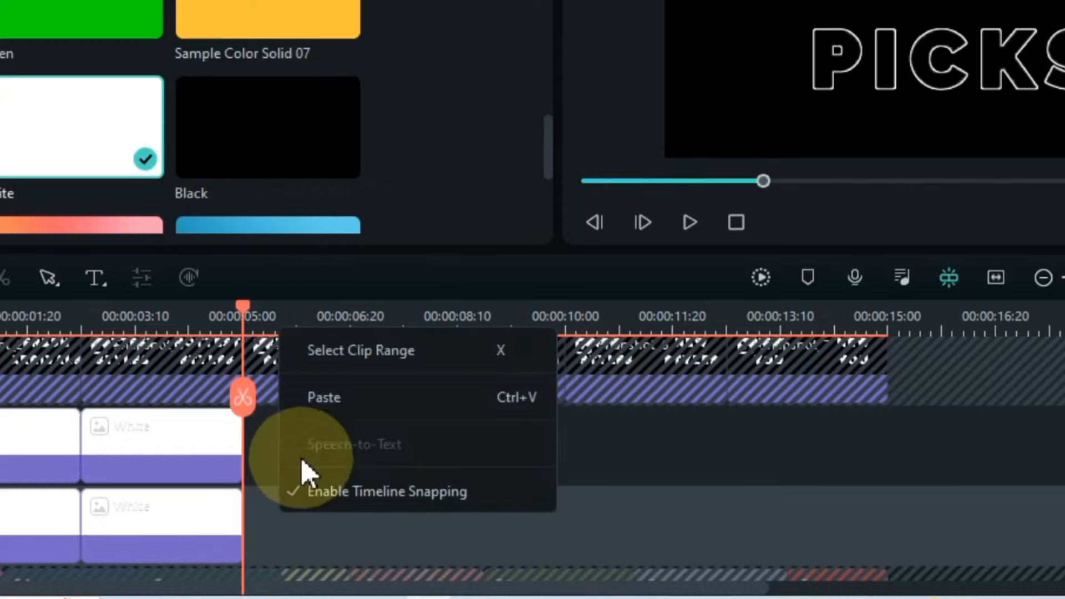
left_click(305, 399)
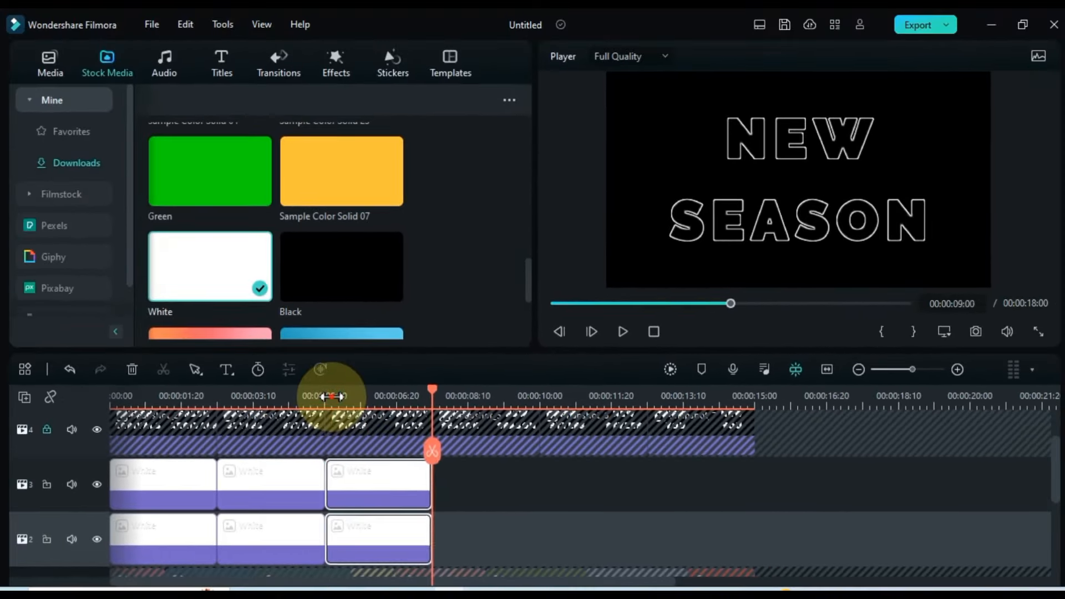
left_click(284, 348)
key("space")
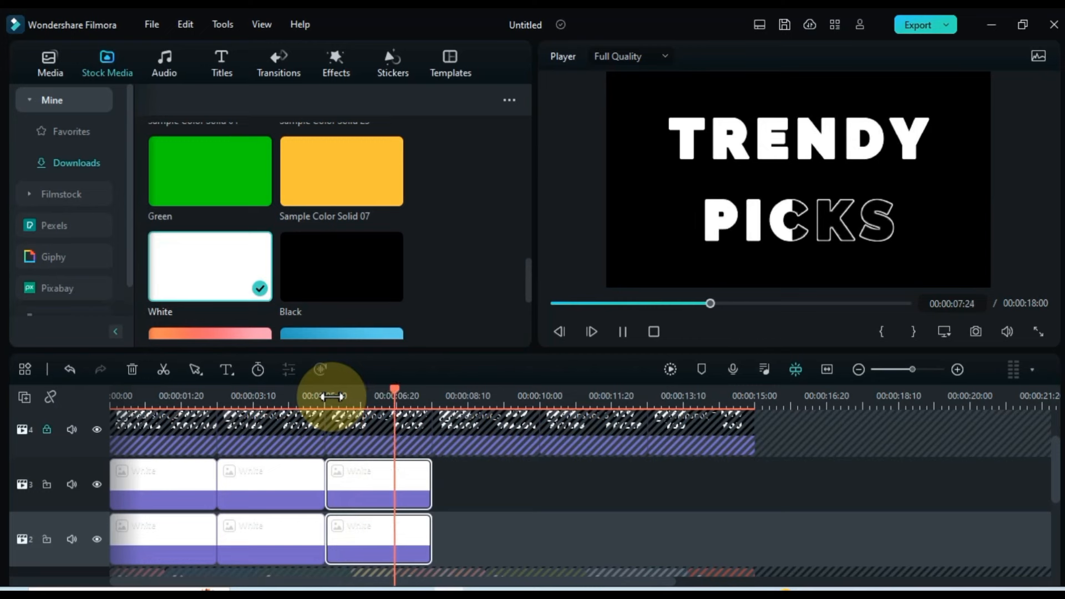
key("space")
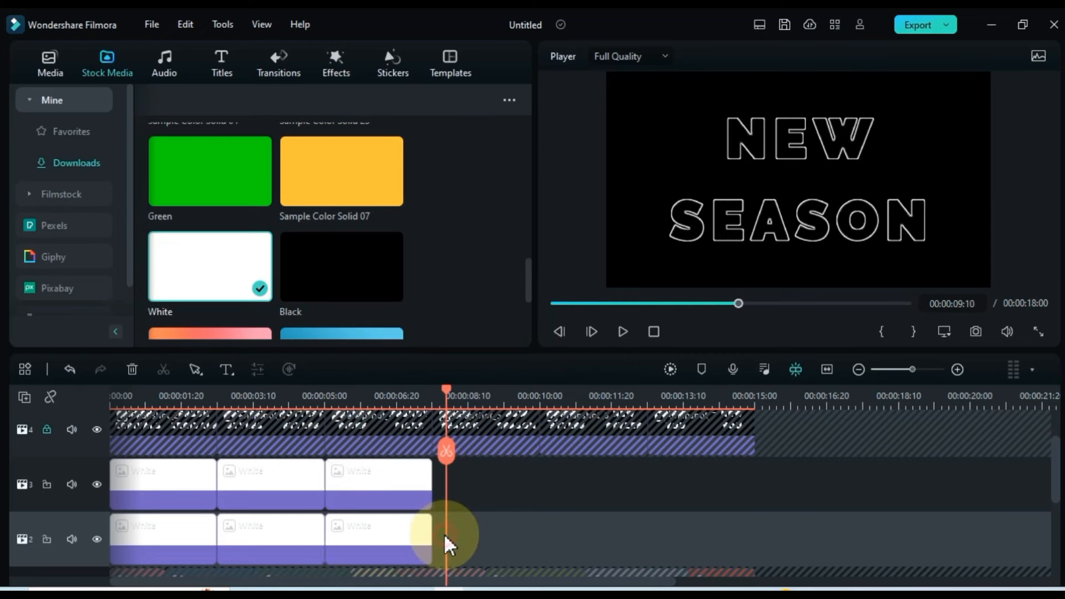
- Paste the copied White clips at 00:00:09:00 on tracks 2 and 3 under NEW SEASON, and play the section
right_click(444, 534)
left_click(472, 452)
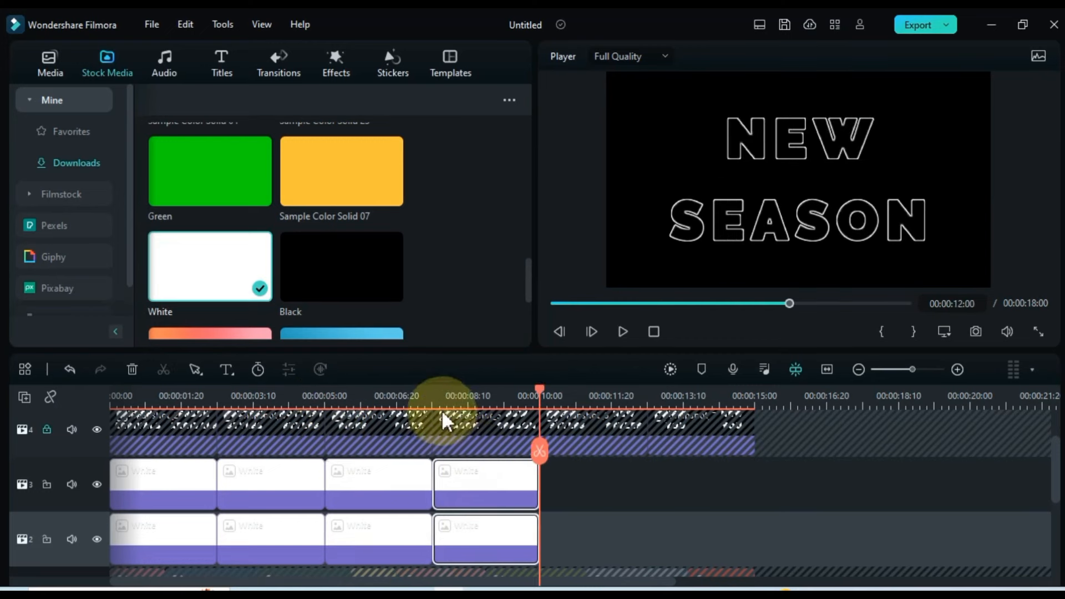
left_click(442, 409)
key("space")
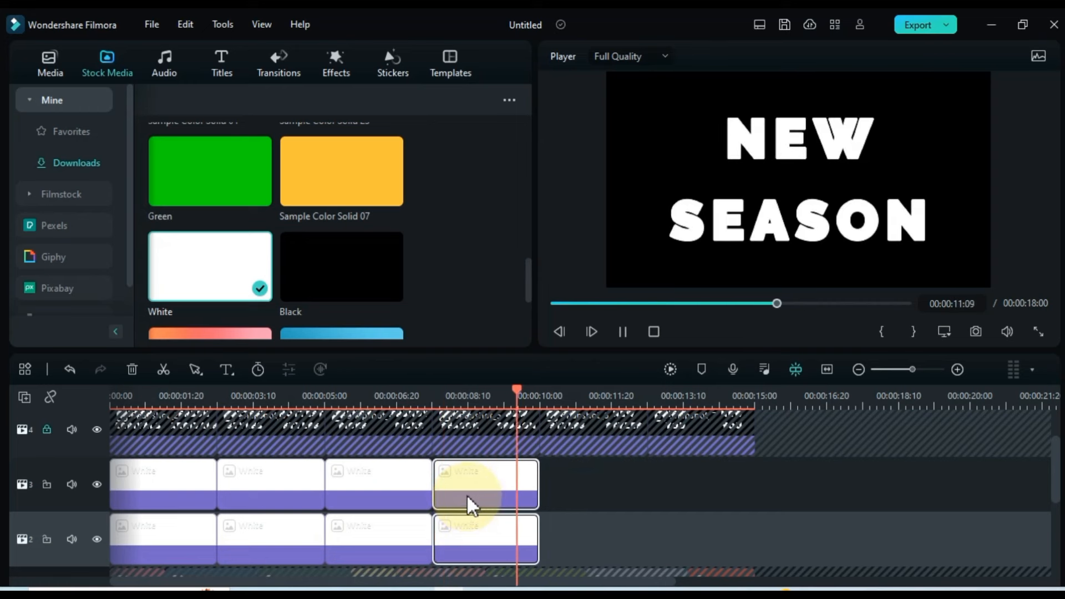
left_click(440, 394)
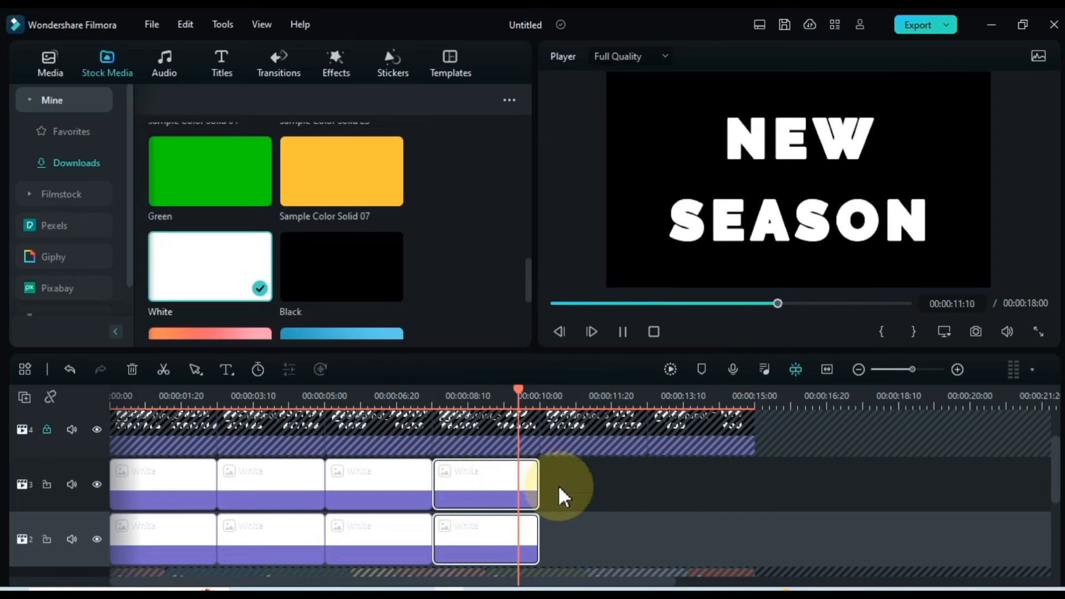
- Paste the copied White clips at 00:00:12:00 on tracks 2 and 3 under NEW STYLES, and play the section
left_click(595, 511)
right_click(577, 549)
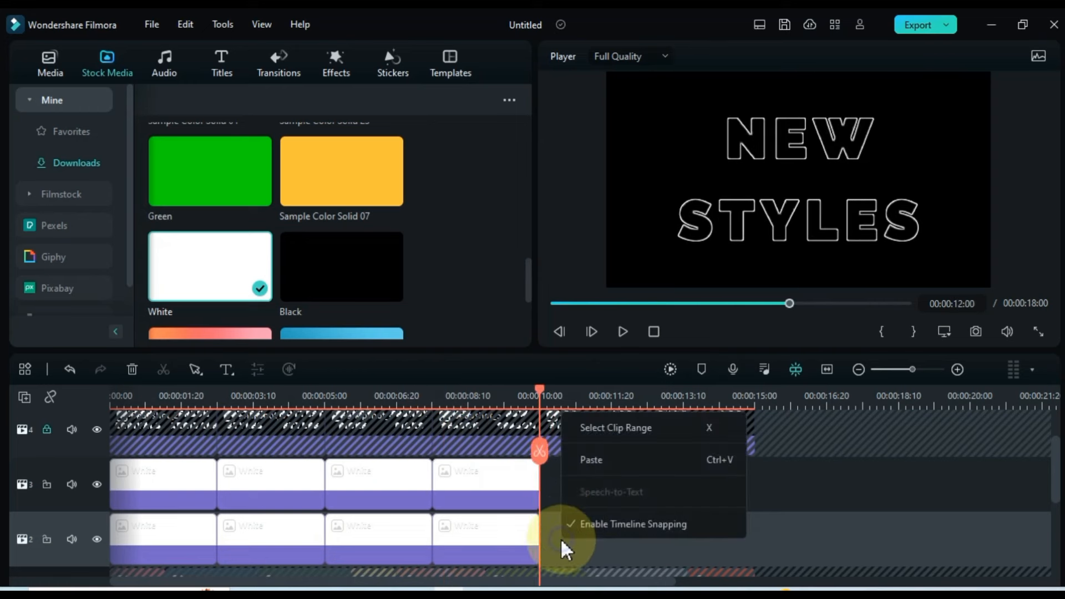
left_click(590, 464)
left_click(540, 396)
key("space")
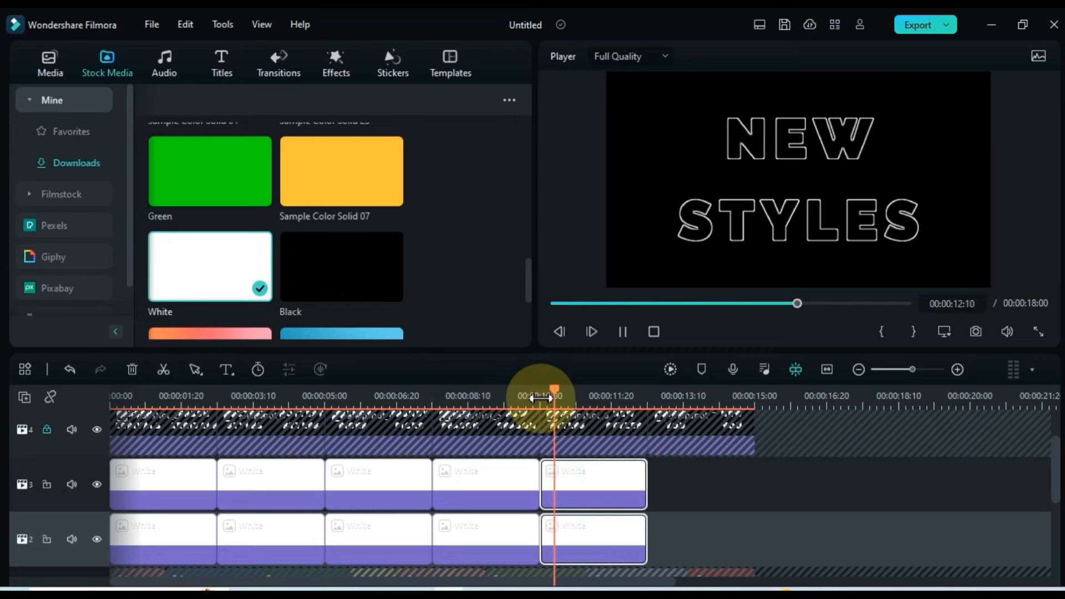
- Paste the copied White clips behind the fifth pair on tracks 2 and 3 under NEW YOU, and play the section
left_click(693, 514)
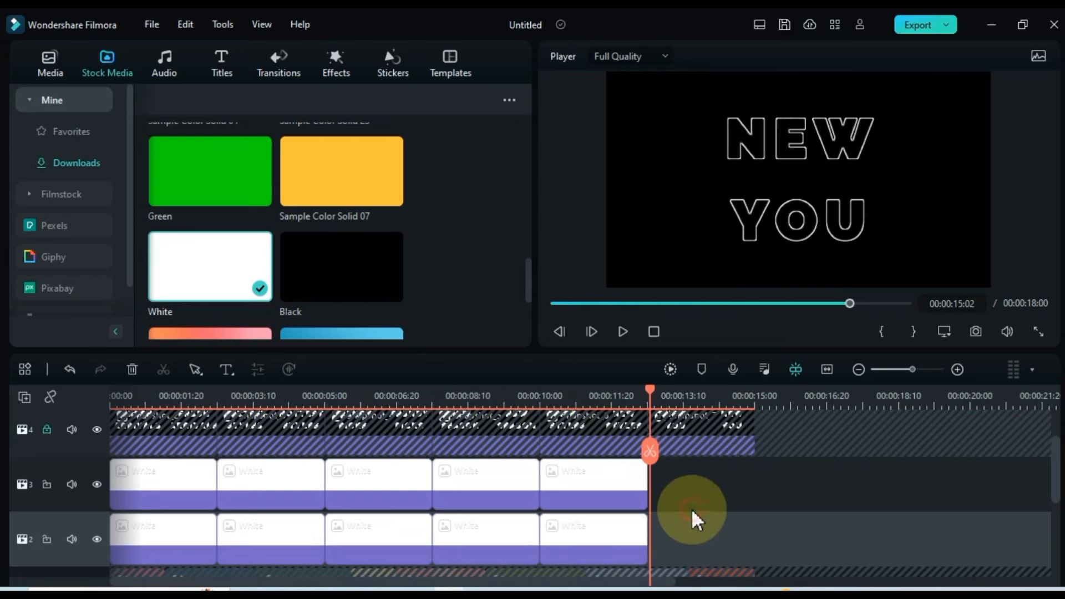
right_click(671, 538)
left_click(689, 464)
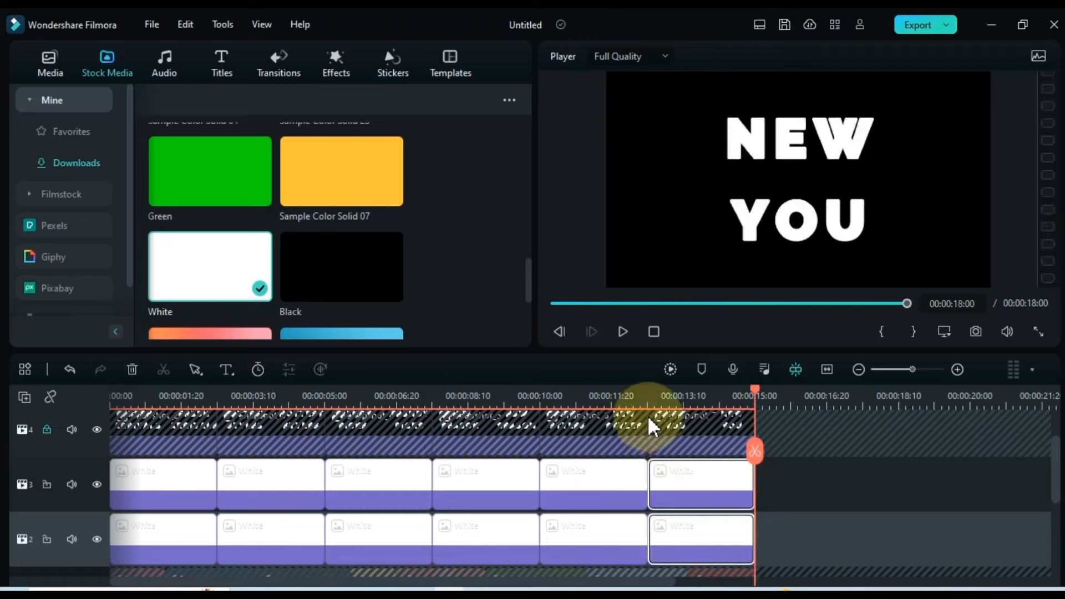
left_click(648, 397)
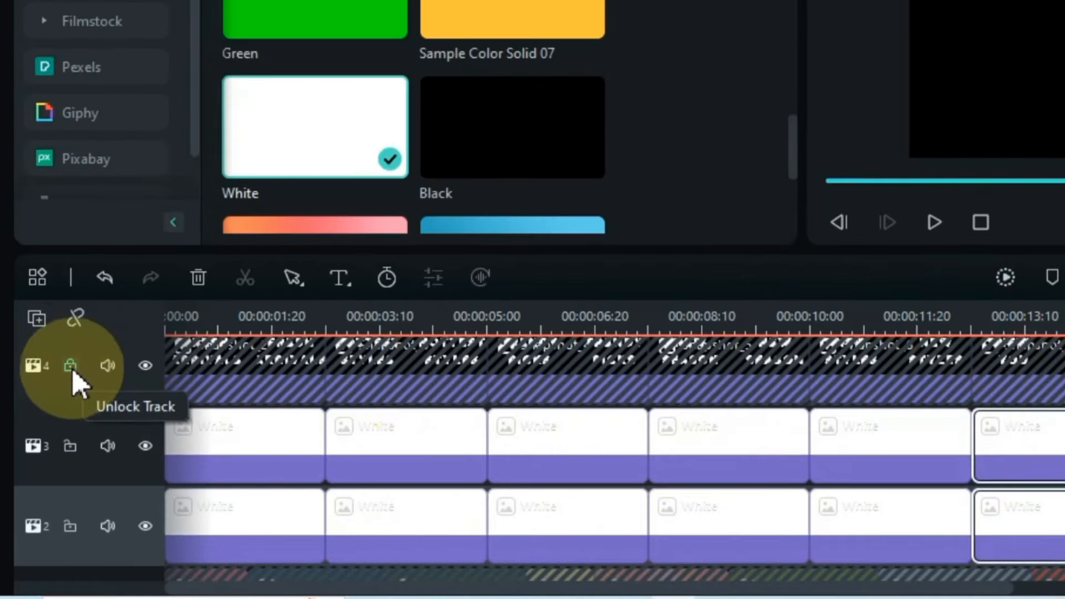
- Unlock the title snapshots' track 4 and return the playhead to the start of the timeline
left_click(71, 366)
scroll(72, 381, "up", 1)
scroll(71, 368, "down", 2)
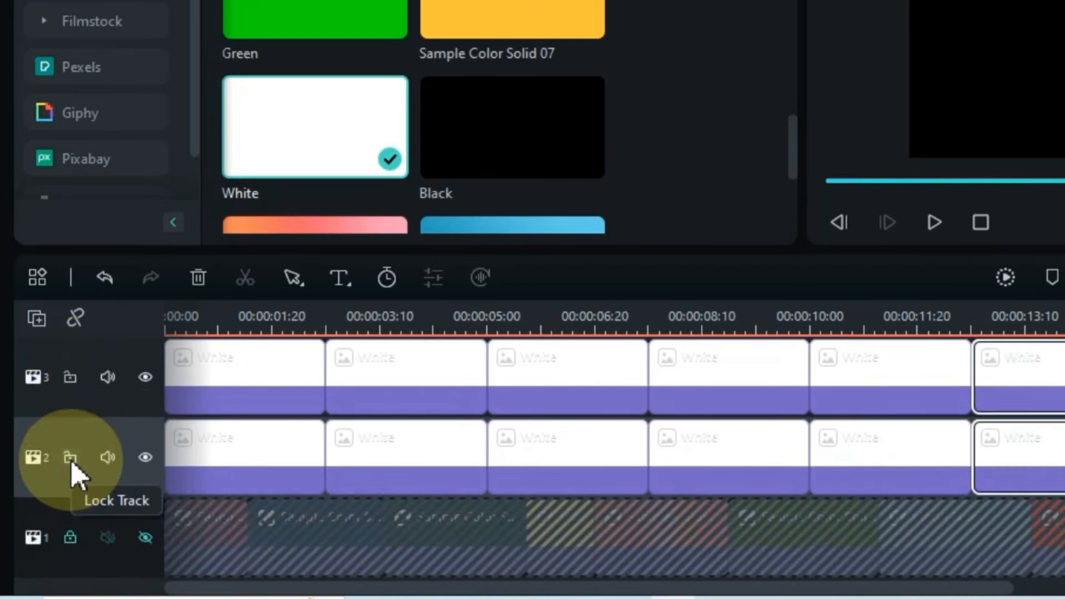
scroll(67, 455, "up", 1)
scroll(84, 466, "down", 1)
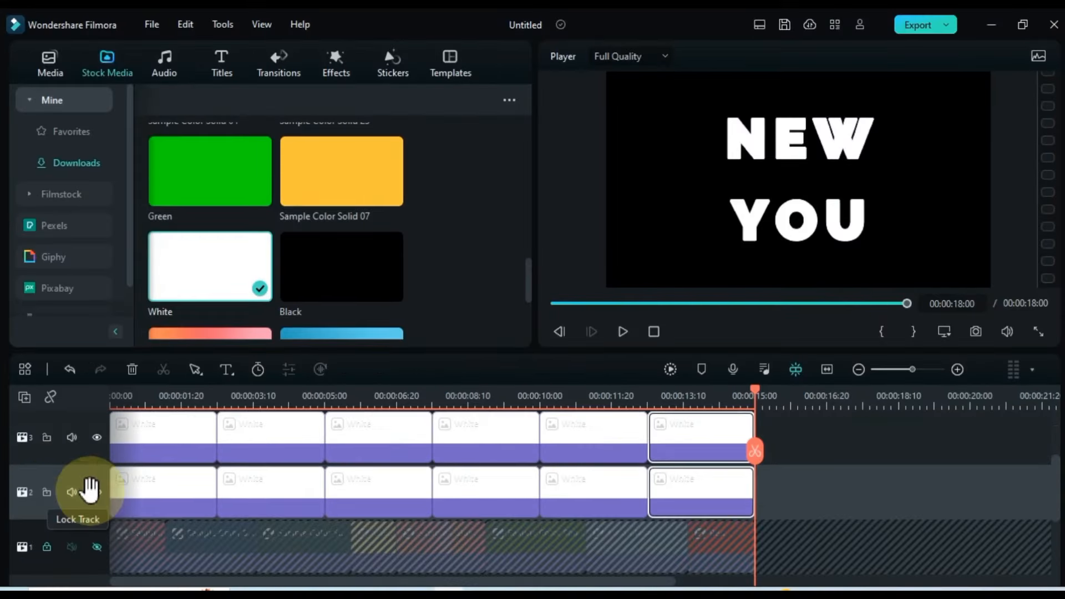
left_click_drag(758, 405, 66, 495)
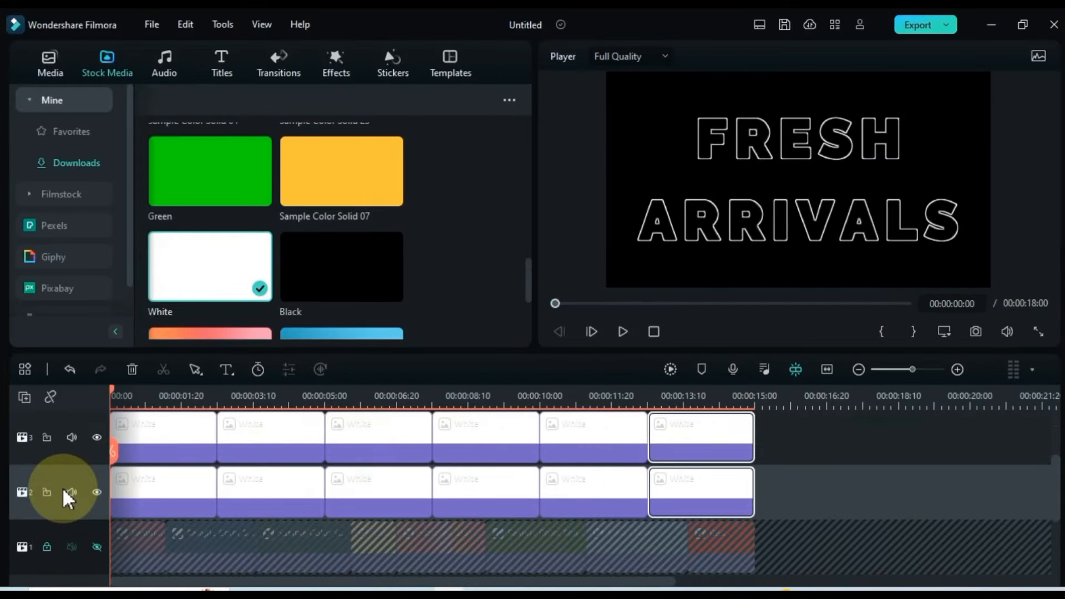
scroll(323, 494, "up", 1)
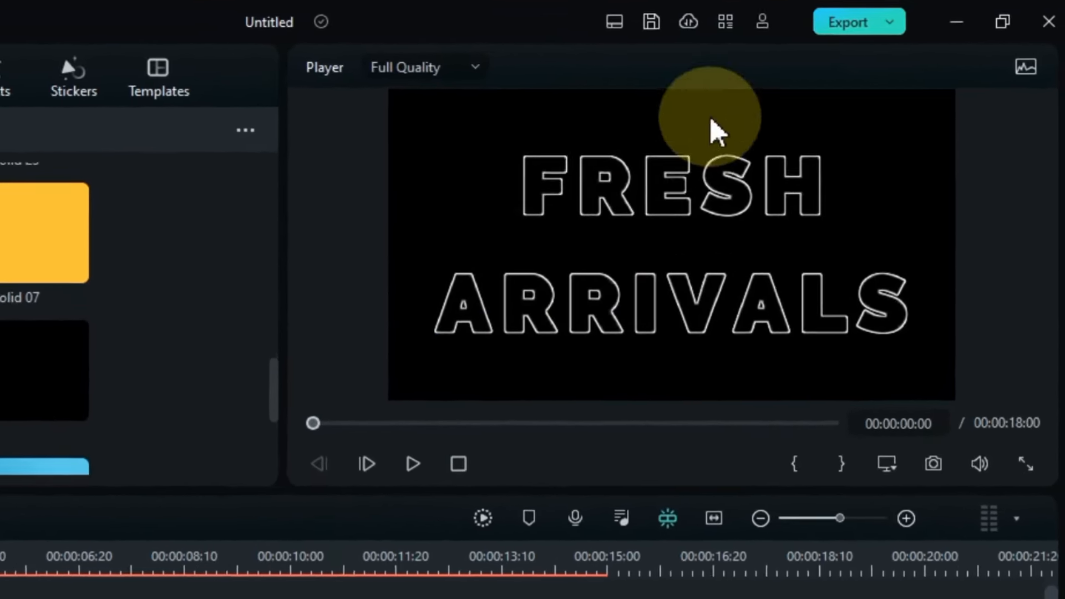
- Export the project locally as an MP4 named Text Animation Video
left_click(844, 25)
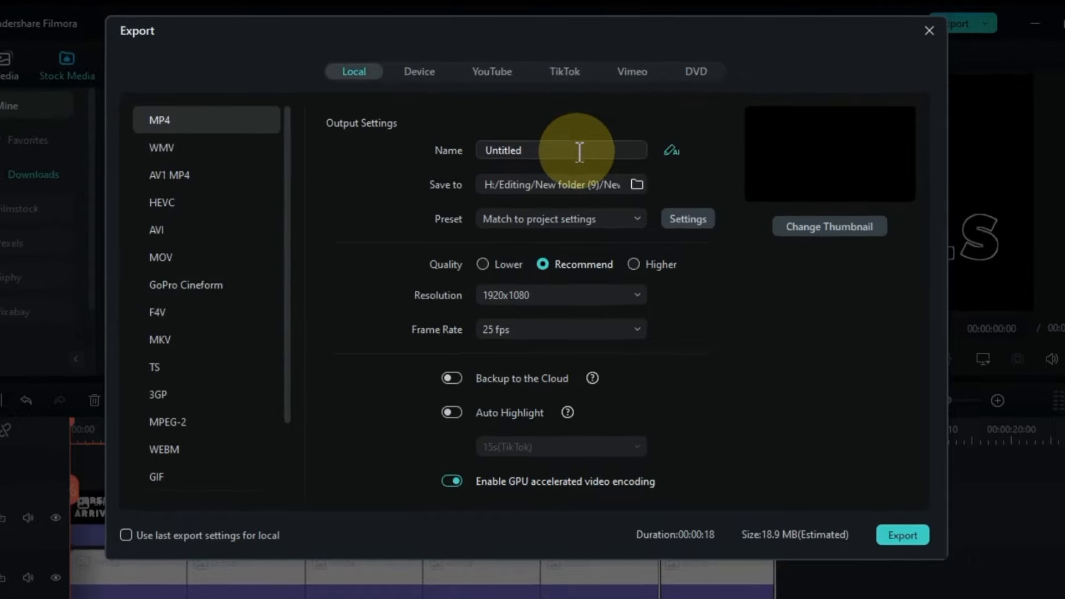
left_click_drag(579, 152, 441, 154)
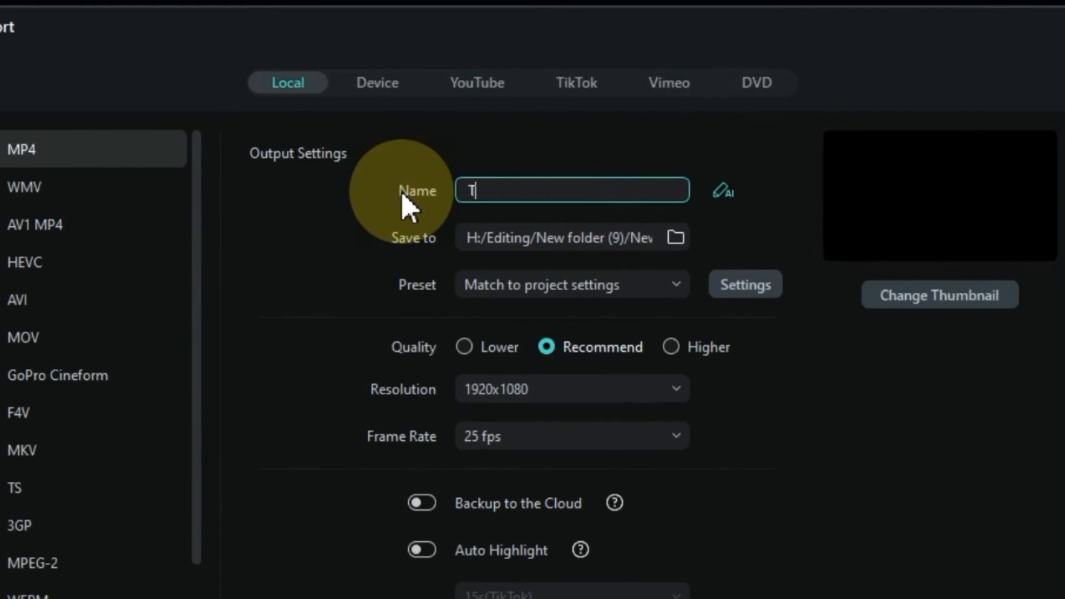
type("Text Animation Video")
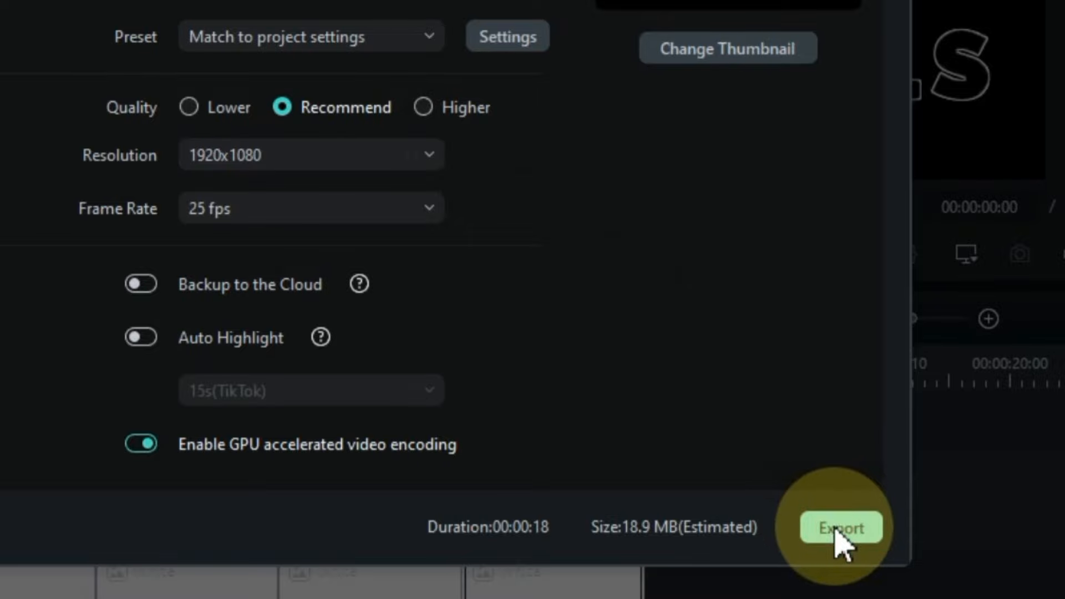
left_click(839, 528)
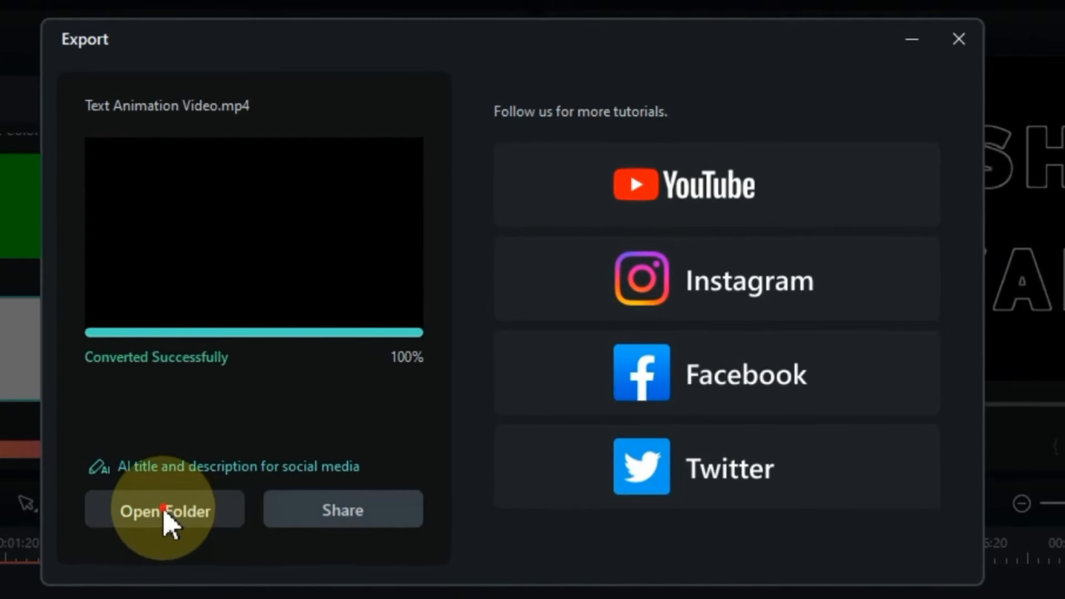
- Open the export folder, play Text Animation Video.mp4 to check it, and close the player
left_click(165, 513)
double_click(347, 160)
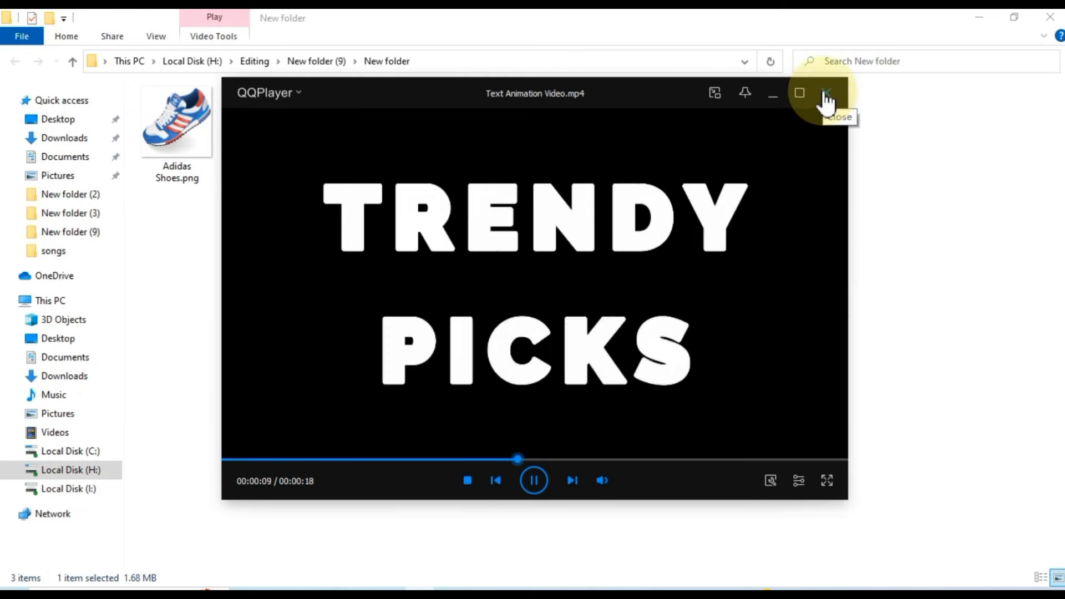
left_click(826, 94)
- Preview Green screen.mp4 and Adidas Shoes.png in the folder, close both, and select all three files
left_click(260, 157)
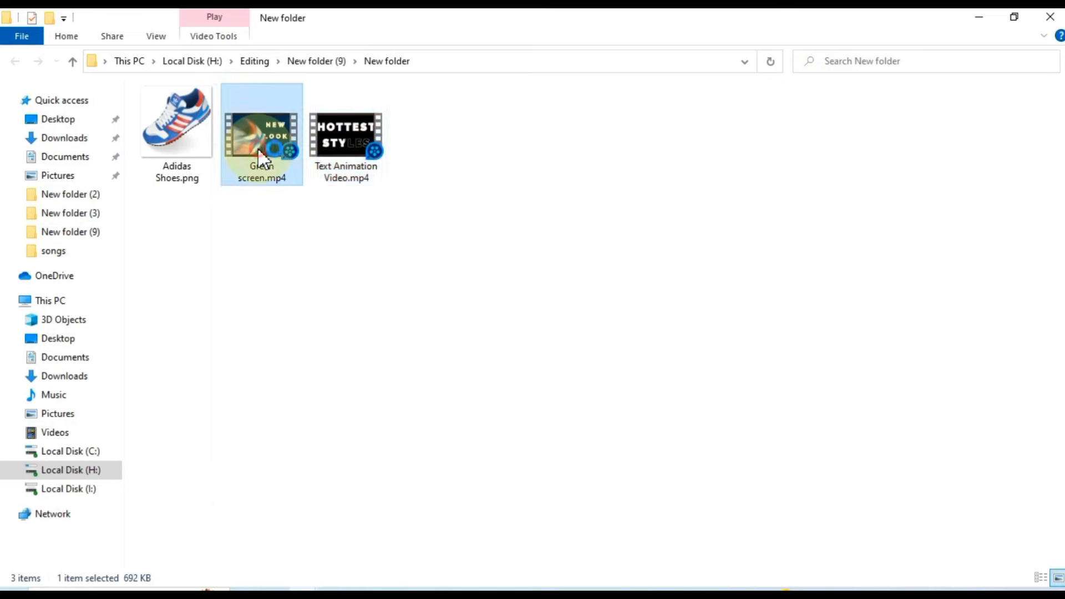
double_click(259, 151)
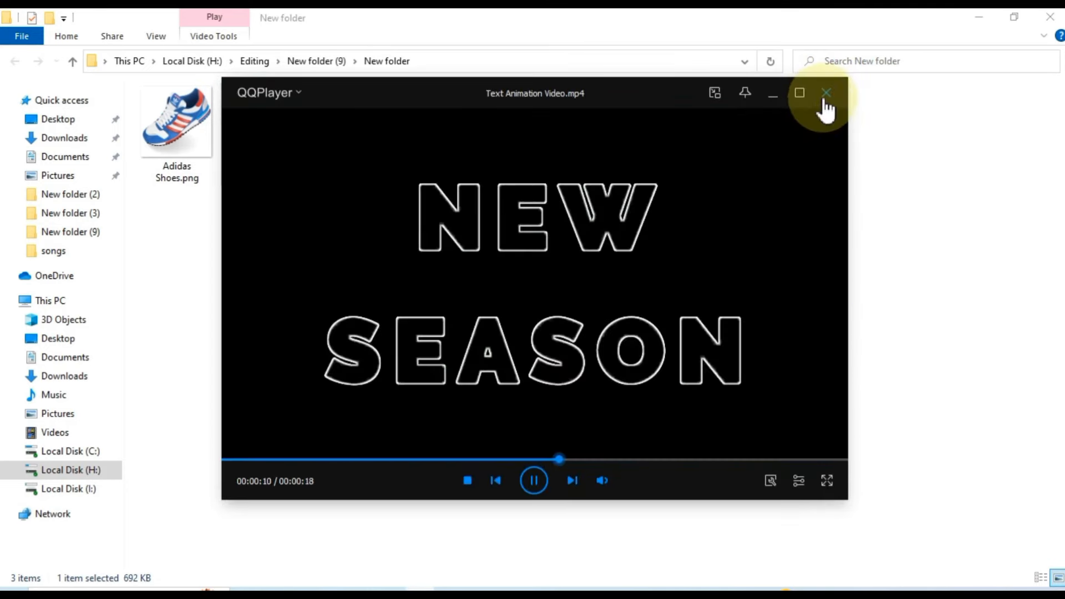
left_click(825, 95)
double_click(178, 145)
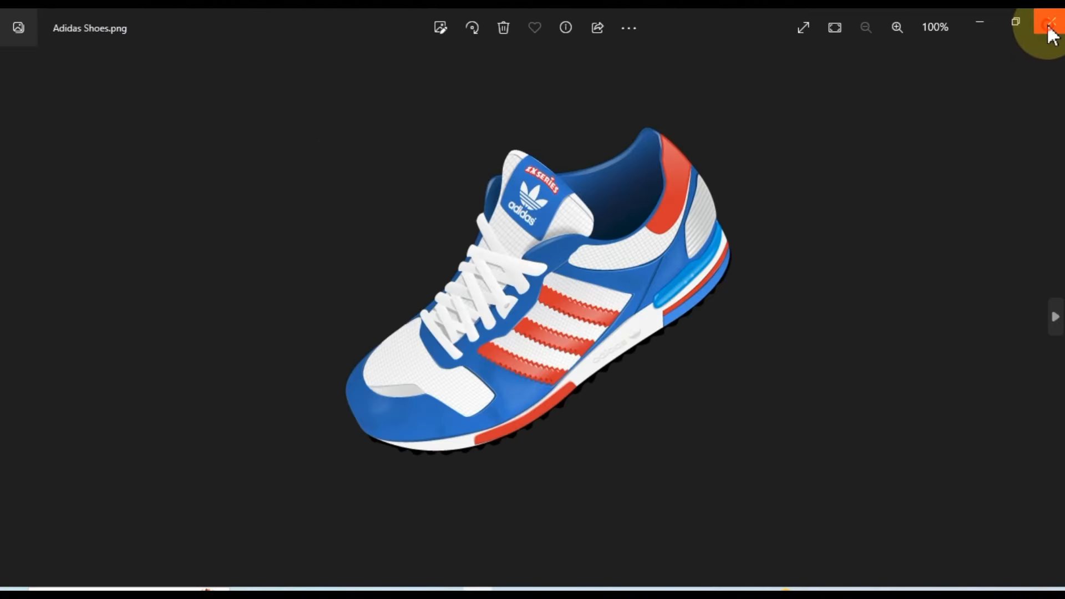
left_click(1049, 26)
left_click_drag(155, 257, 384, 154)
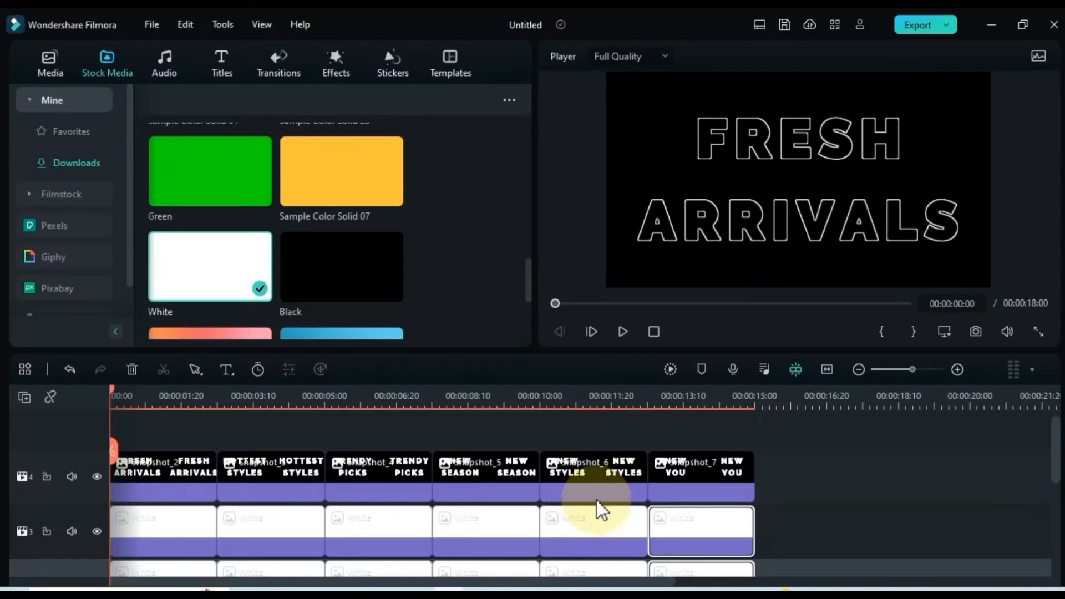
- Delete all title snapshot and White clips from tracks 2, 3 and 4
scroll(599, 506, "down", 2)
left_click_drag(798, 509, 114, 427)
right_click(189, 485)
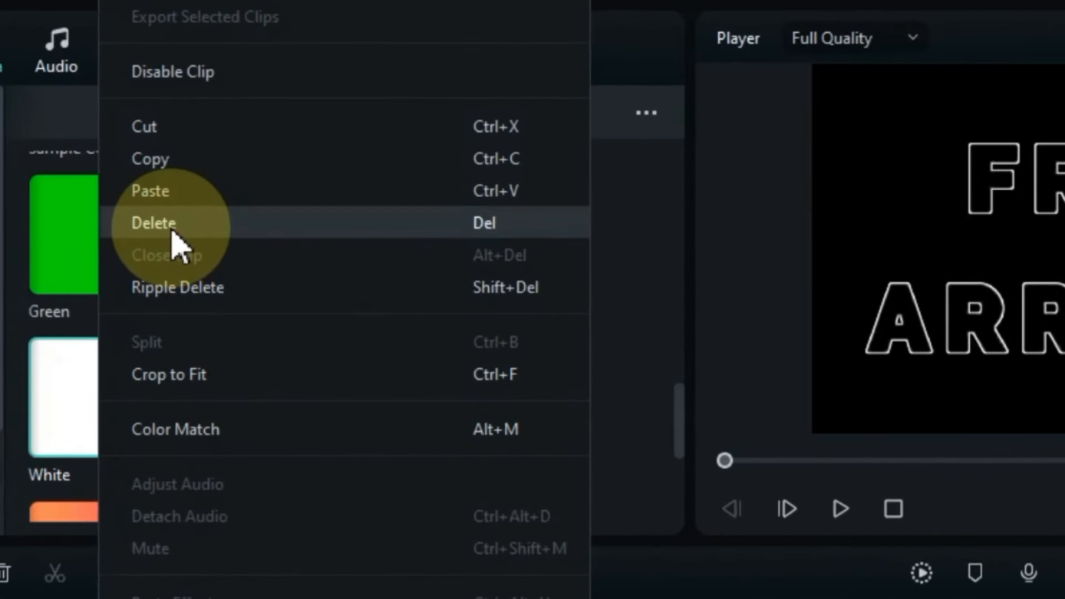
left_click(173, 235)
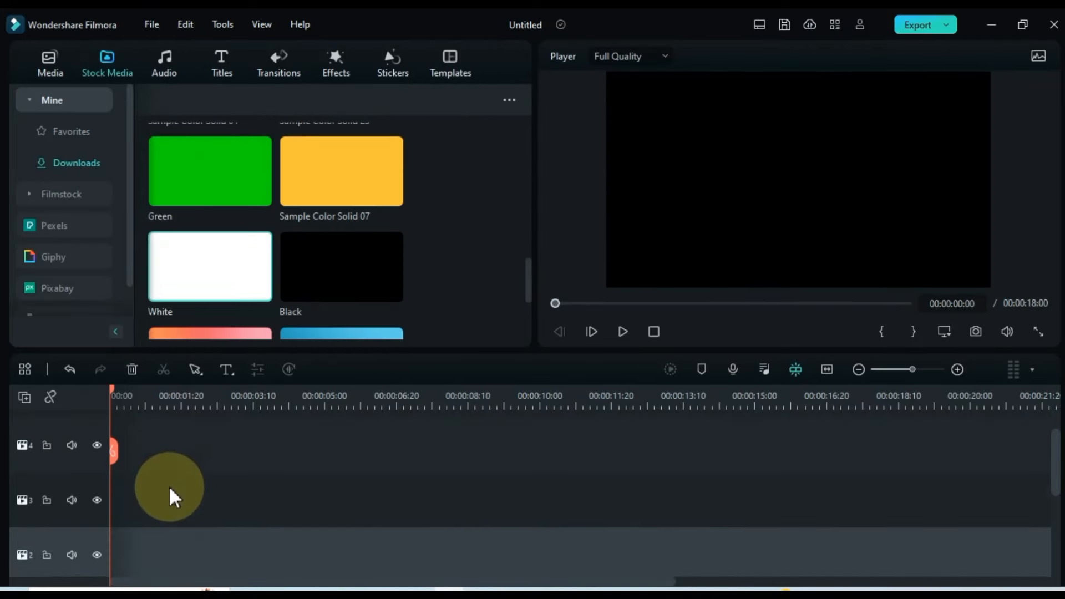
- Unlock and show track 1 with the color clips, and delete the empty tracks
scroll(169, 487, "down", 2)
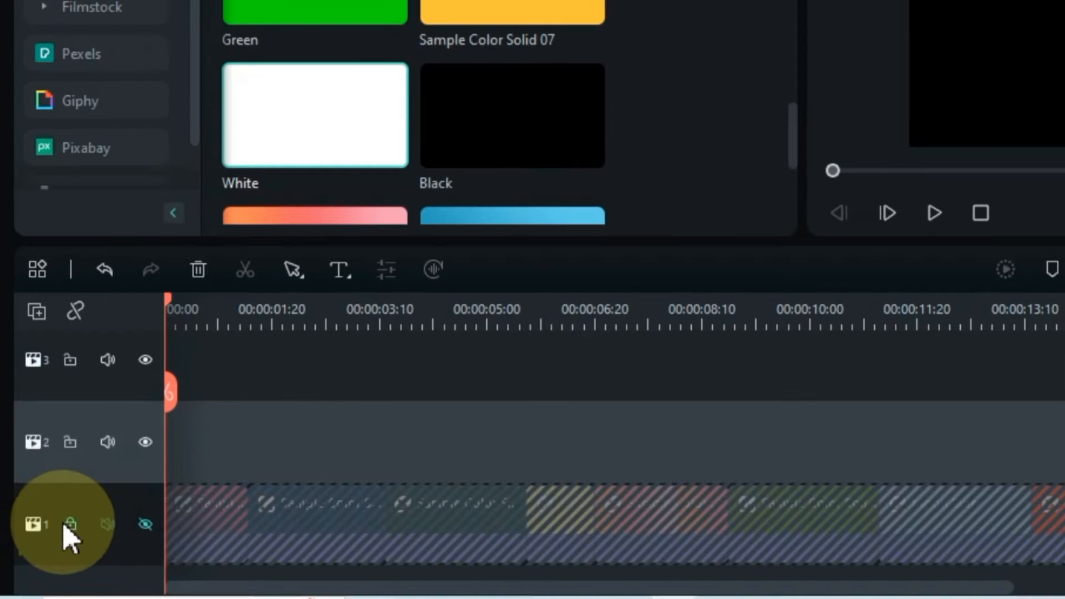
left_click(45, 539)
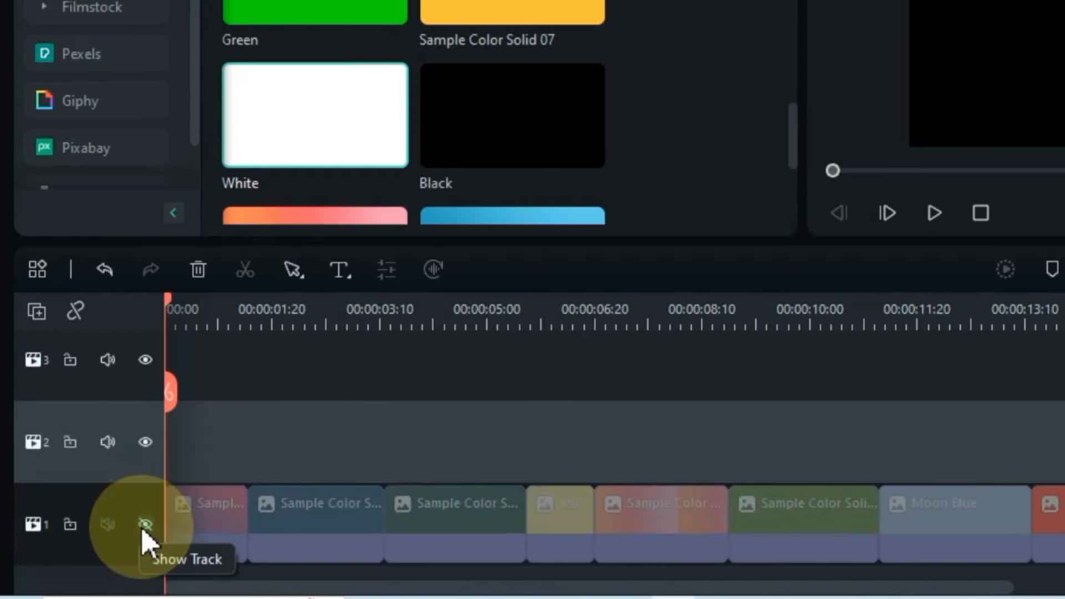
left_click(144, 526)
left_click(38, 313)
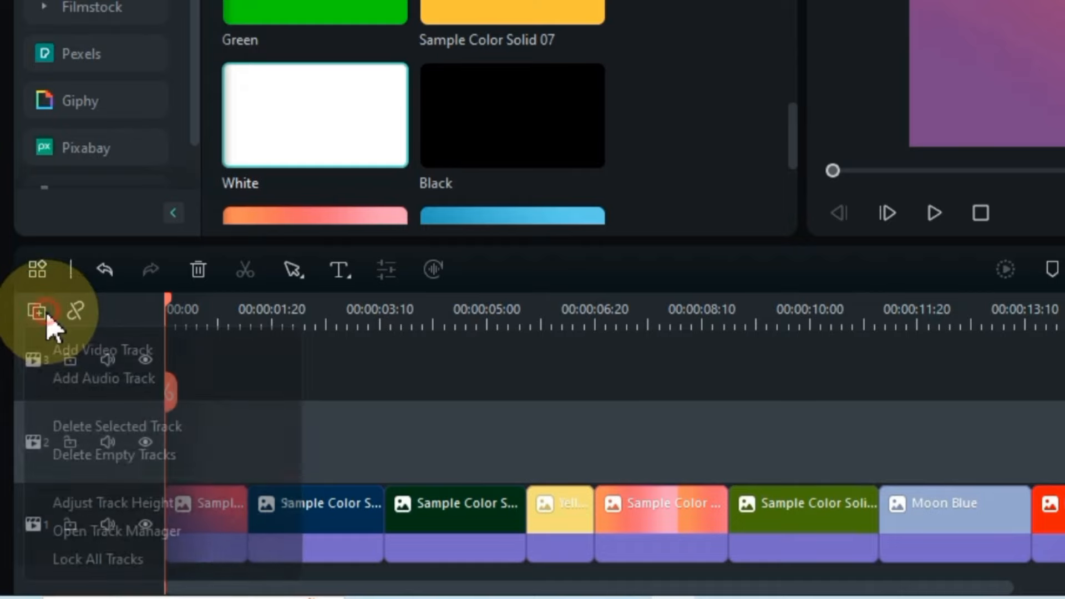
left_click(121, 458)
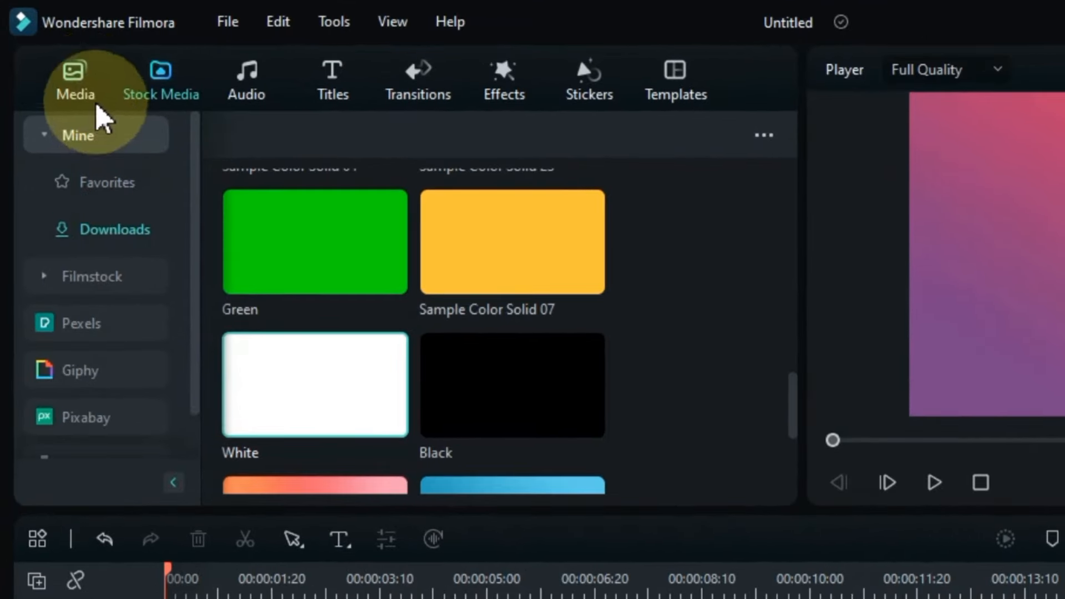
- Delete all title snapshots from the project media and import Adidas Shoes.png, Green screen.mp4 and Text Animation Video.mp4
left_click(53, 65)
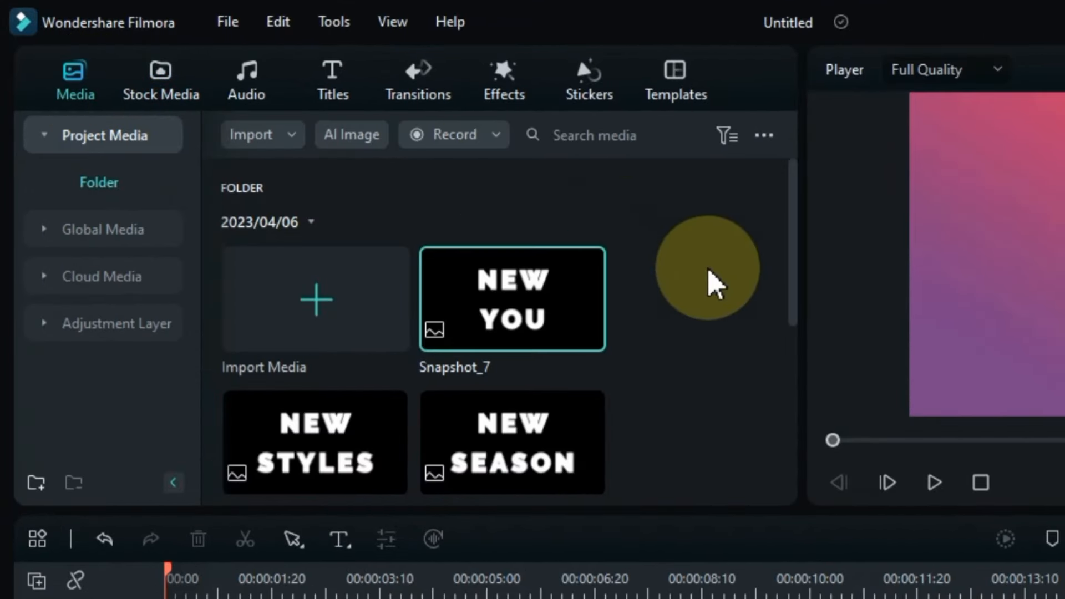
left_click_drag(709, 277, 381, 440)
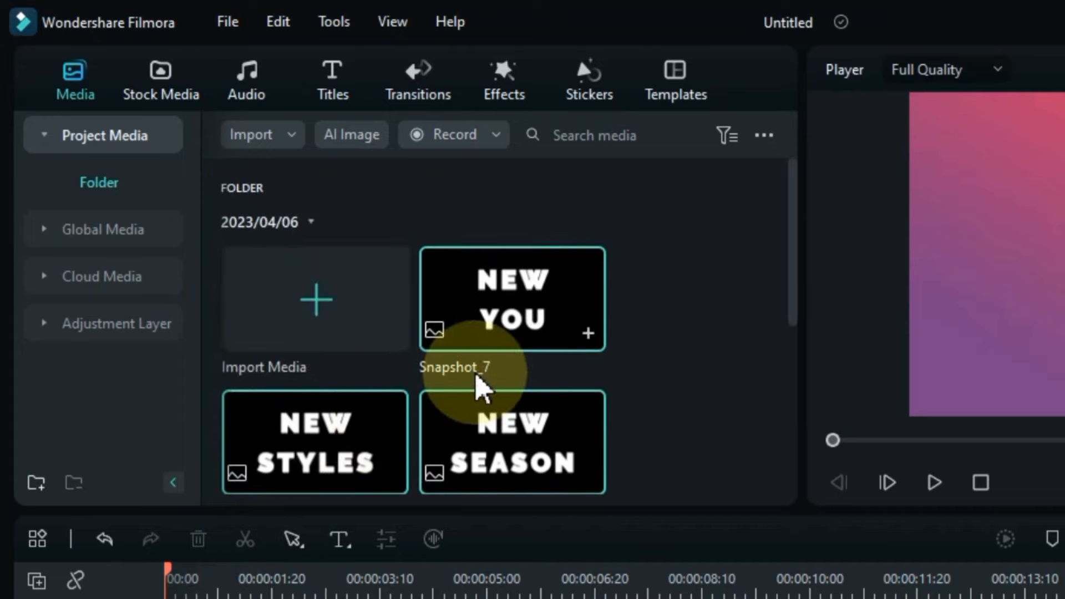
key("Delete")
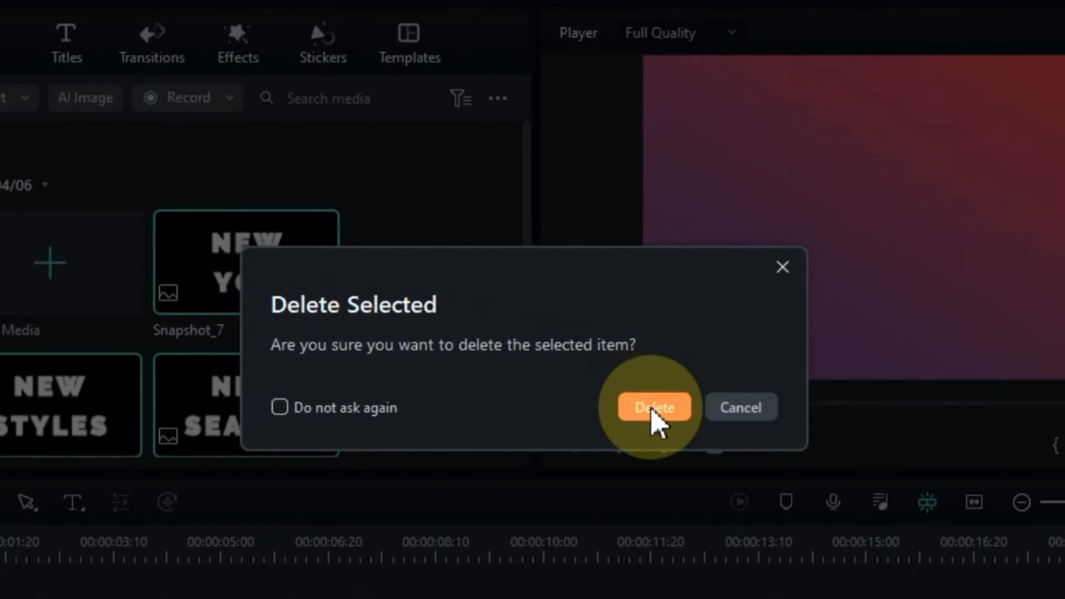
left_click(820, 431)
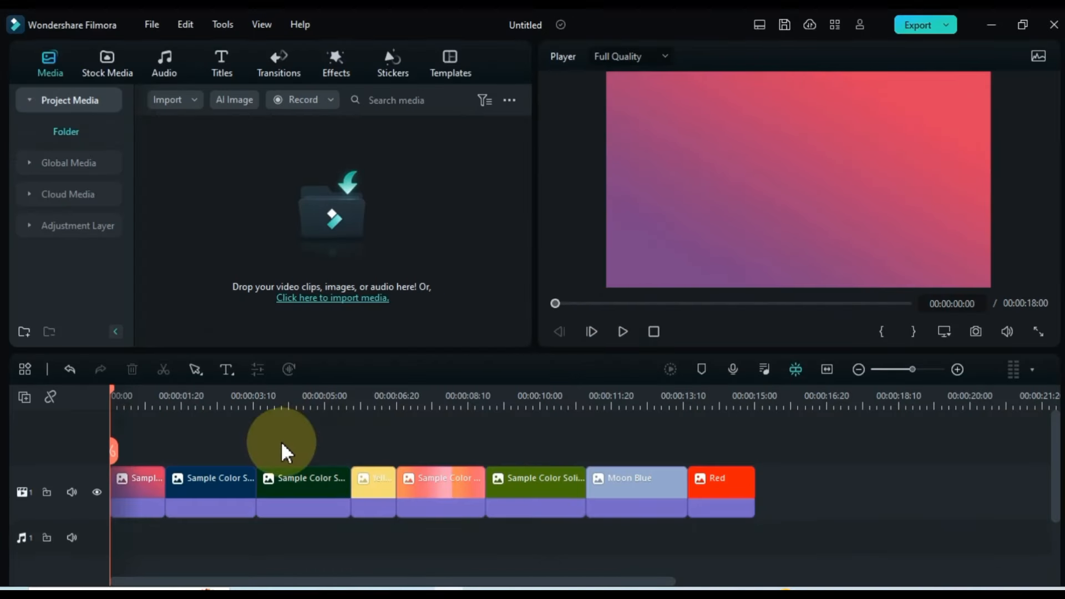
left_click(304, 589)
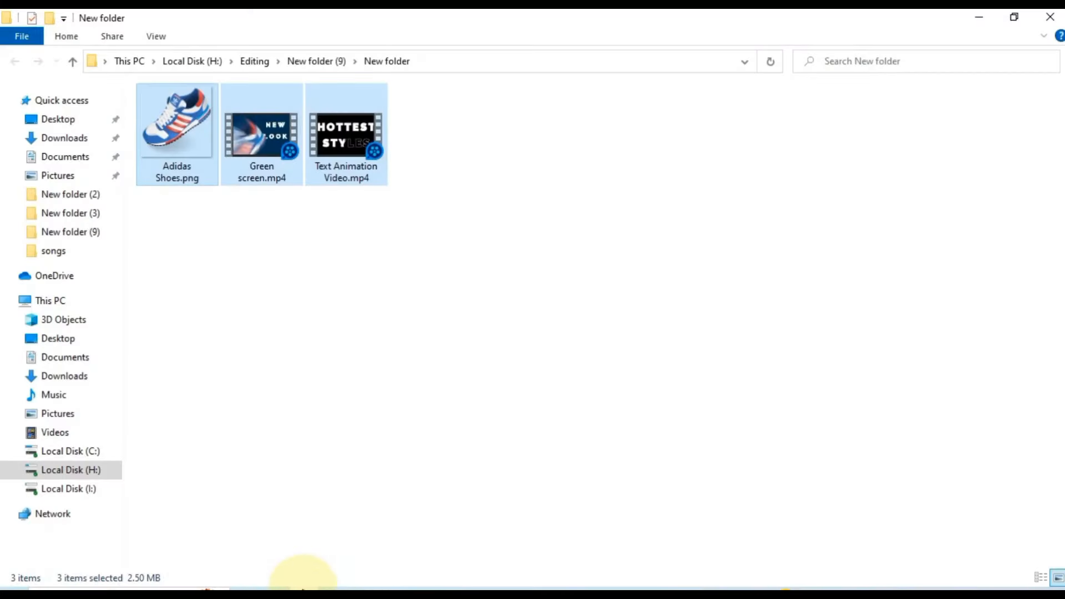
left_click_drag(269, 138, 381, 280)
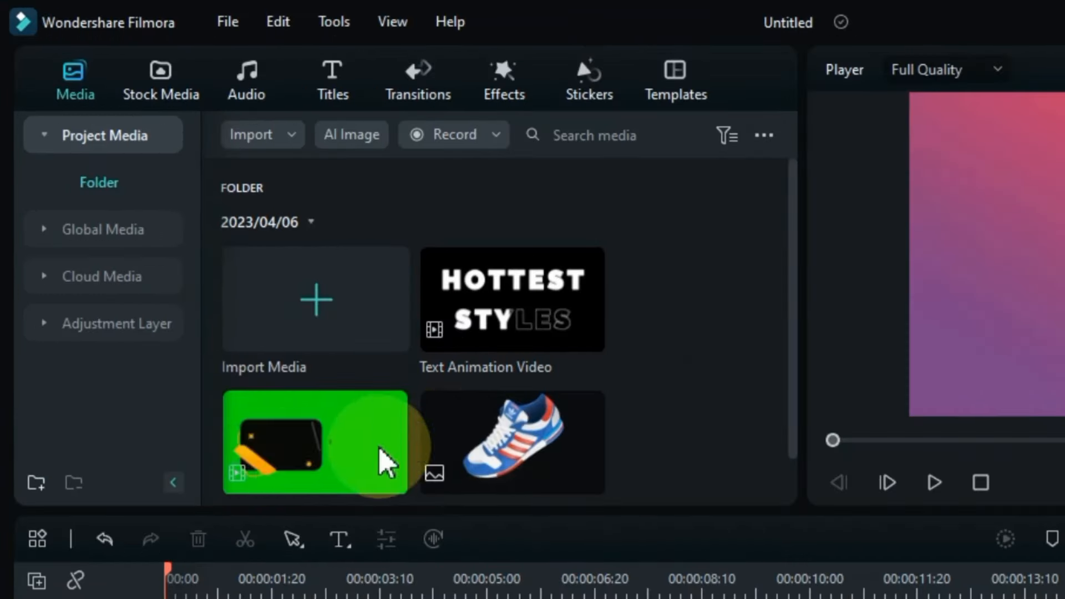
- Place the Green screen clip at the start of track 2 and move the playhead into the clip
left_click_drag(297, 466, 169, 448)
left_click(611, 262)
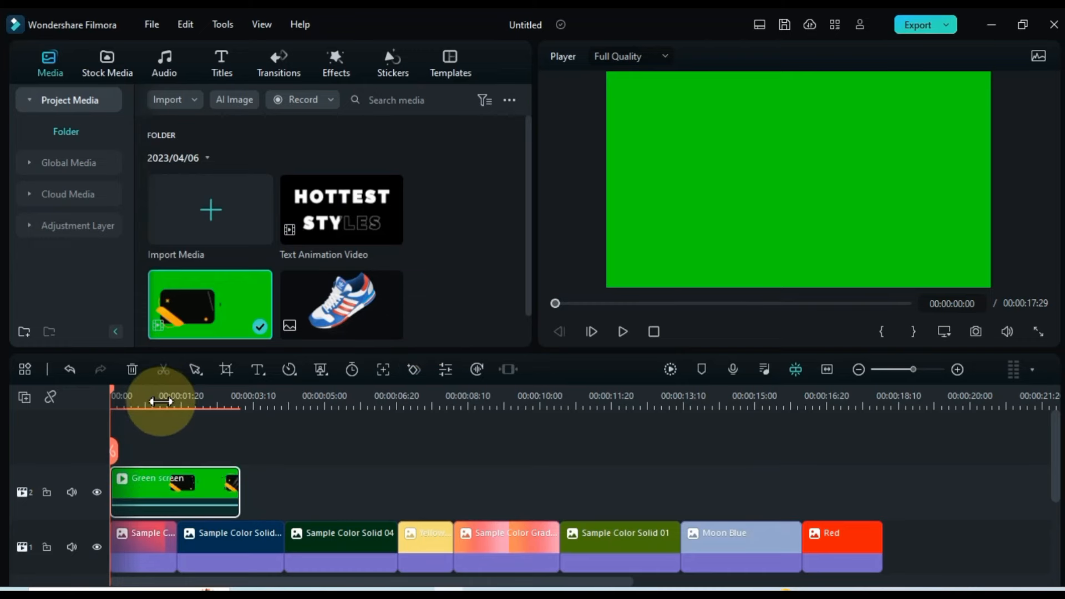
left_click(155, 402)
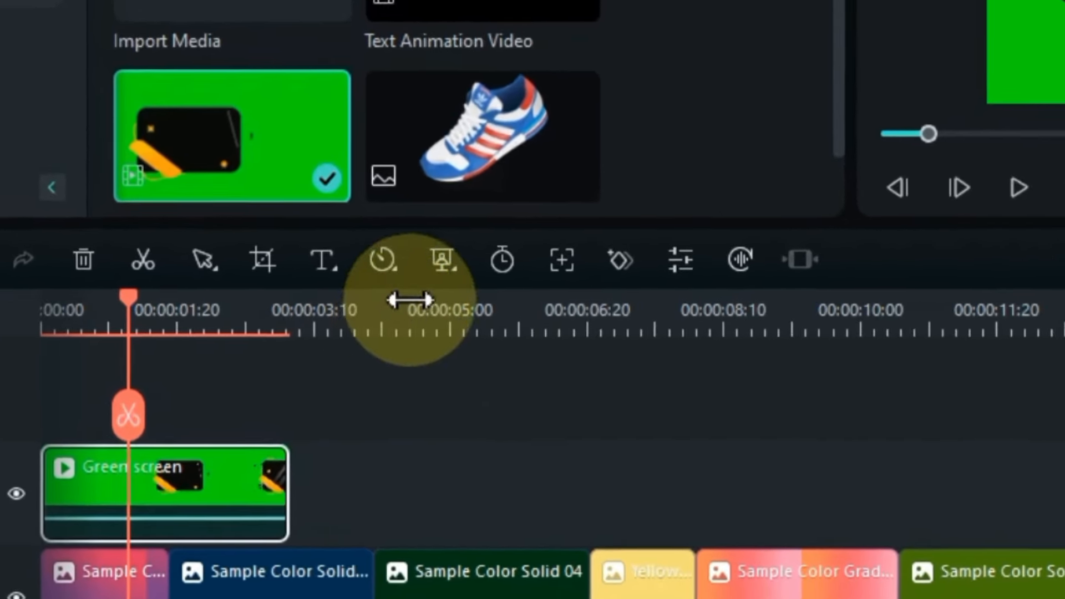
- Apply Chroma Key to the Green screen clip to remove its green background, check the result and accept it
left_click(481, 270)
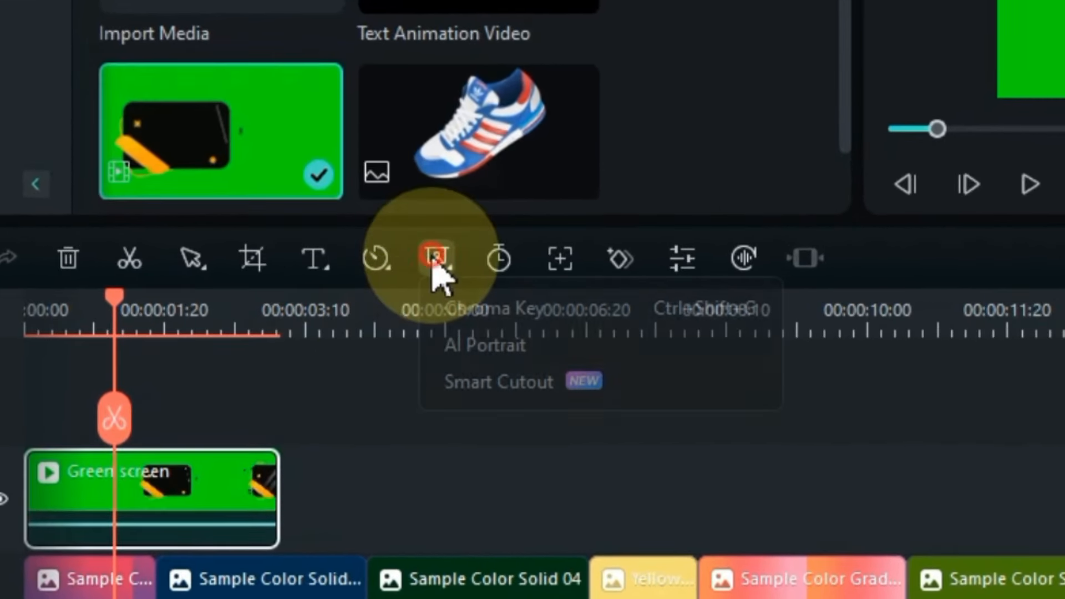
left_click(480, 310)
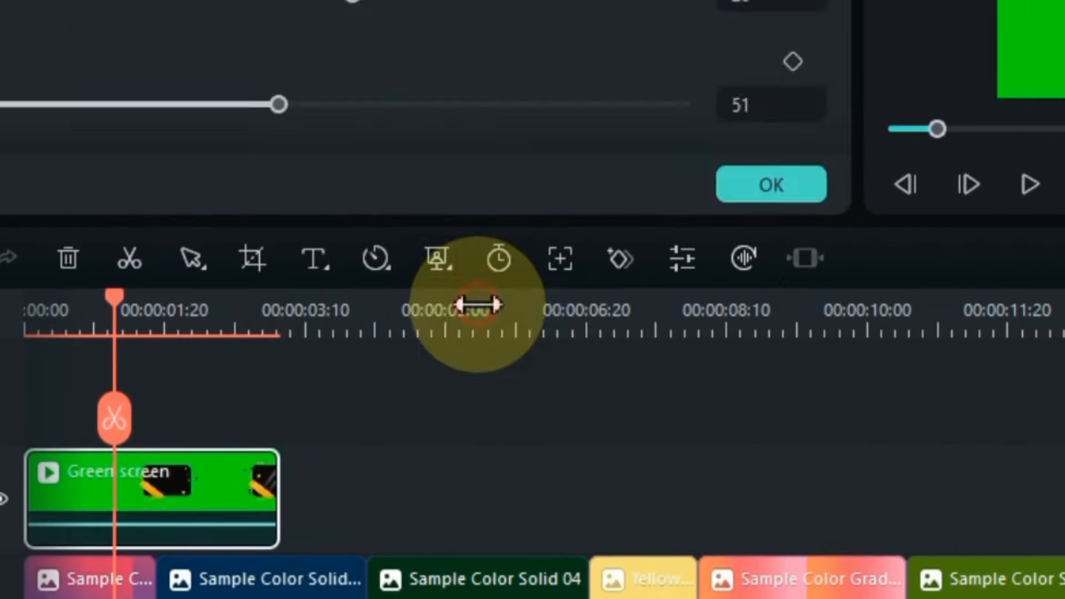
left_click_drag(157, 394, 215, 418)
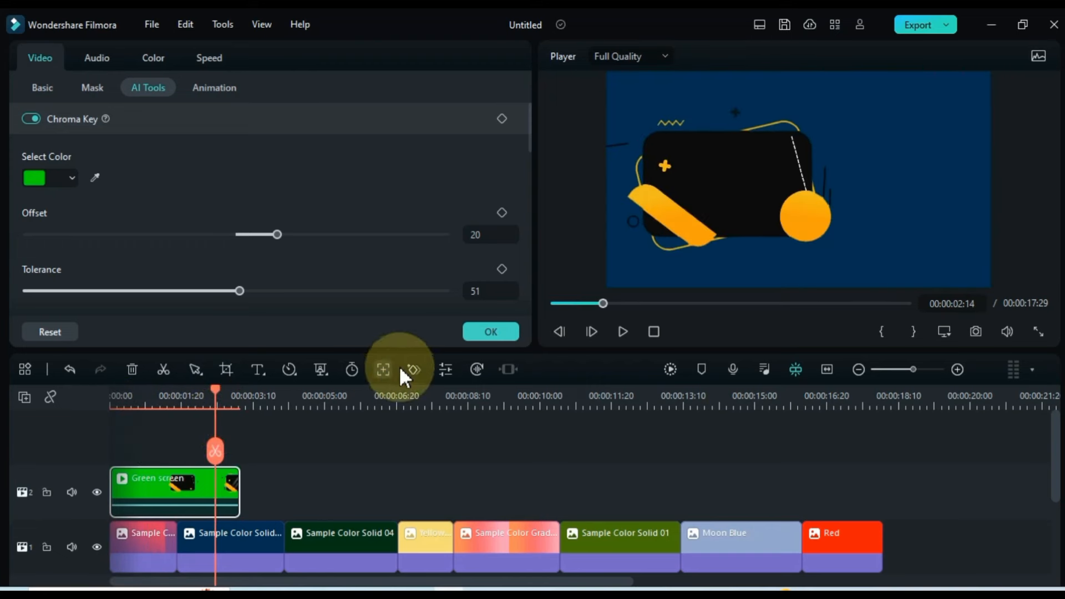
left_click(488, 332)
- Copy the keyed Green screen clip and paste five copies end to end after it on the same track
right_click(207, 484)
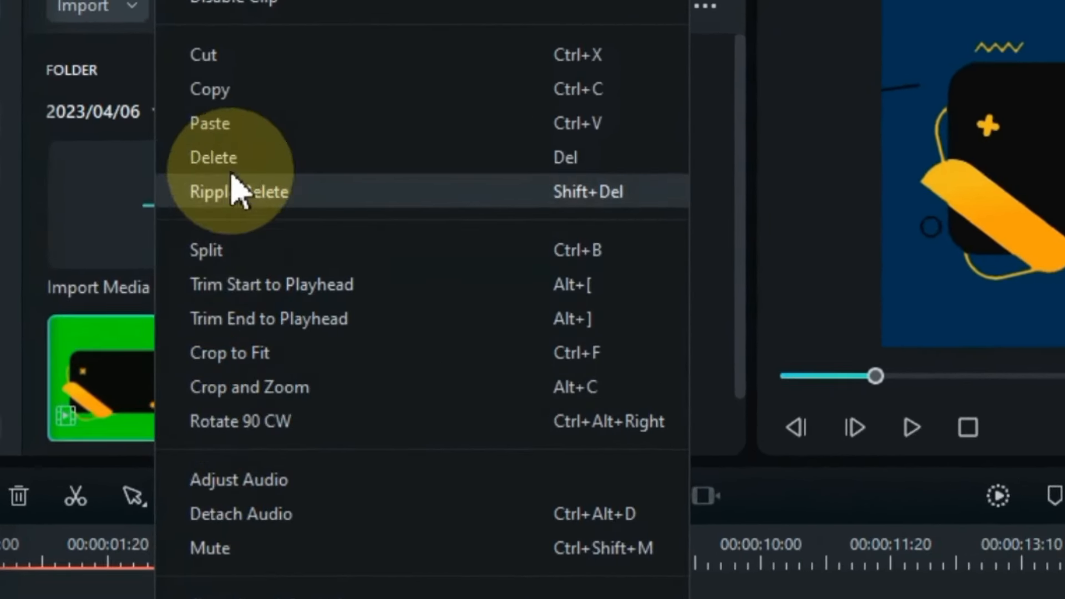
left_click(244, 95)
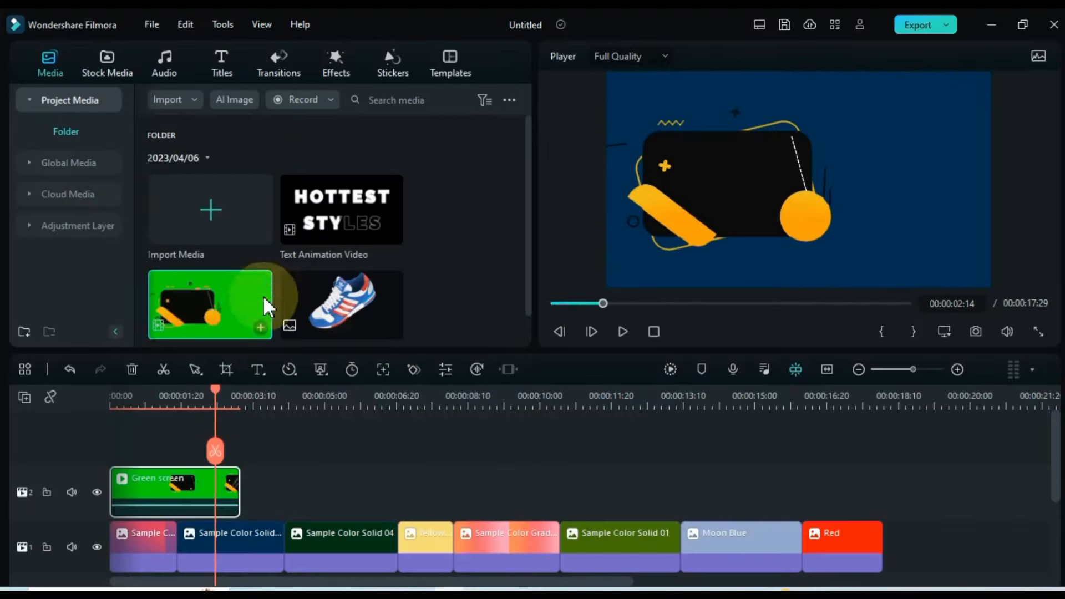
key("Down")
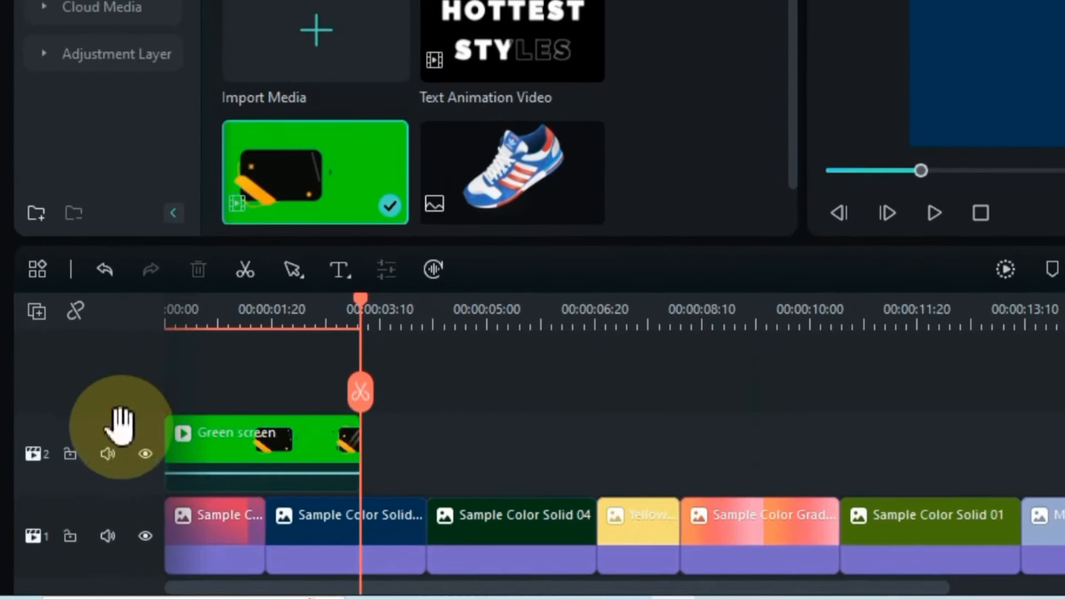
left_click(119, 424)
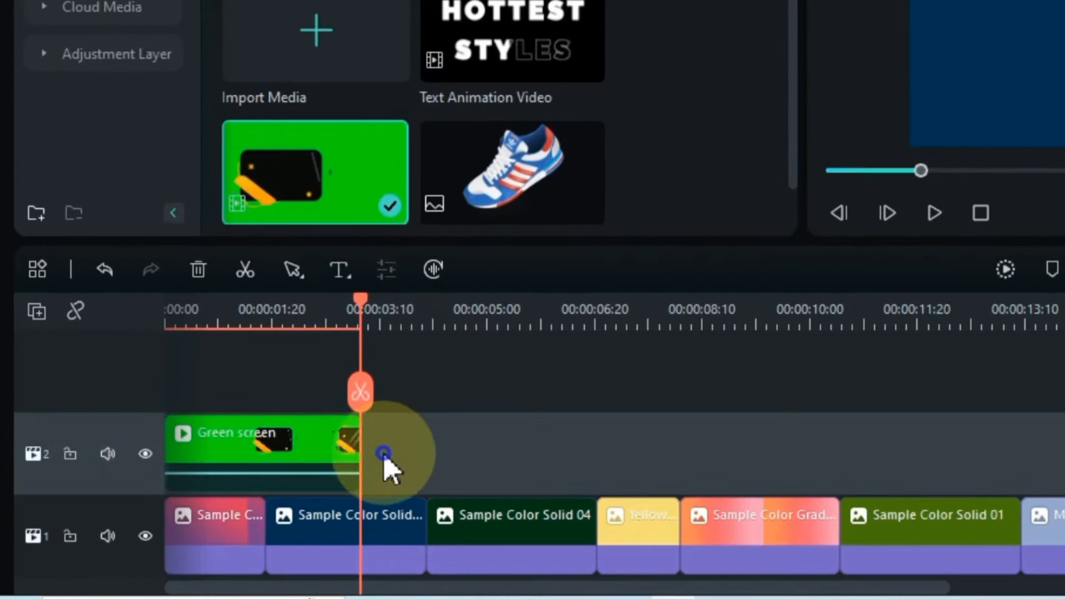
right_click(384, 469)
left_click(441, 334)
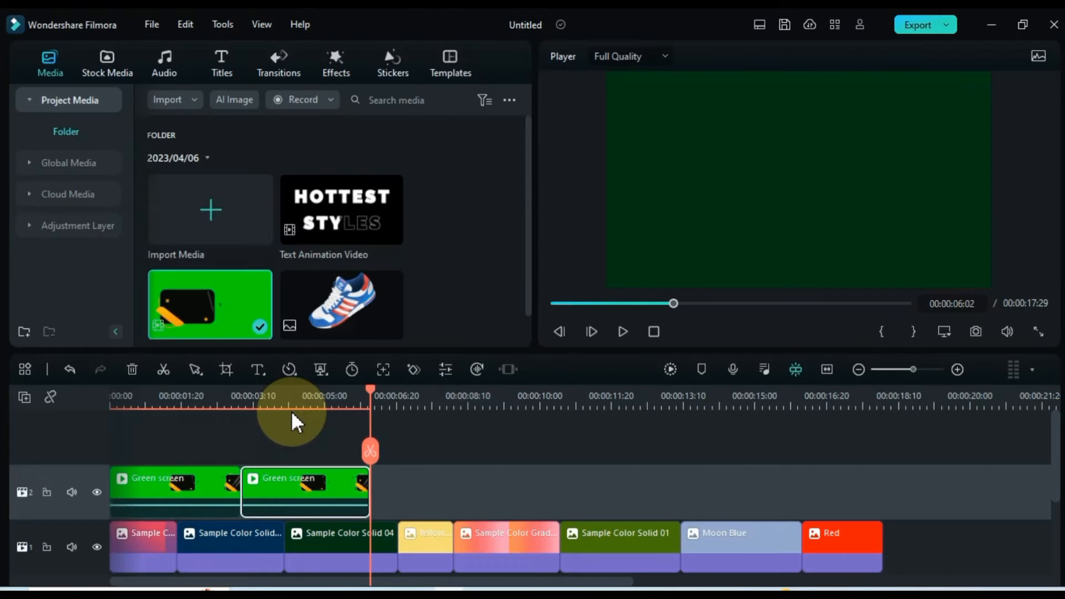
left_click(372, 491)
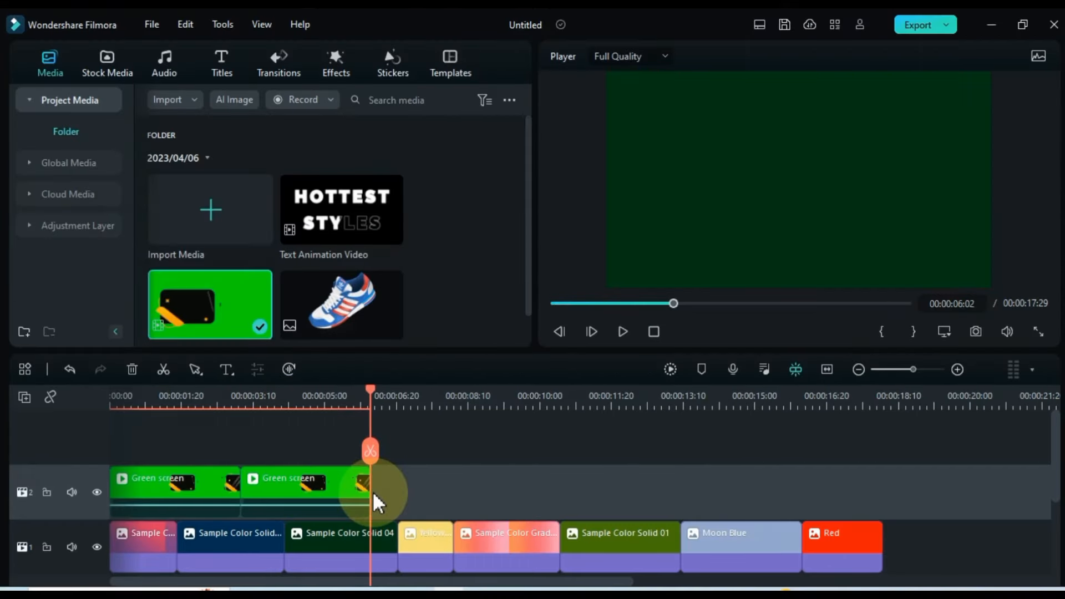
key("ctrl+v")
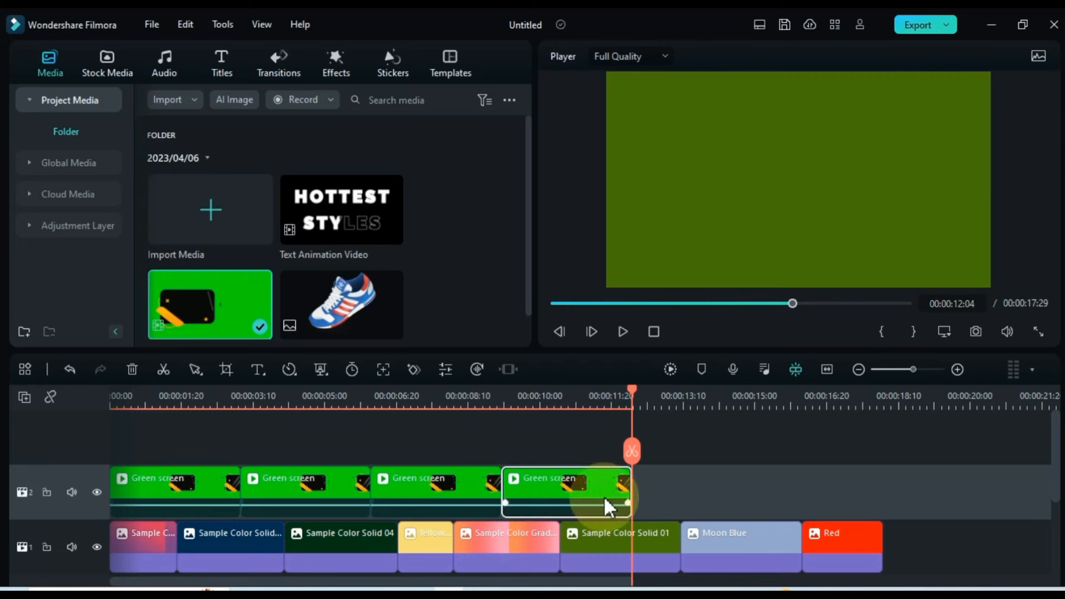
key("ctrl+v")
key("ctrl+v")
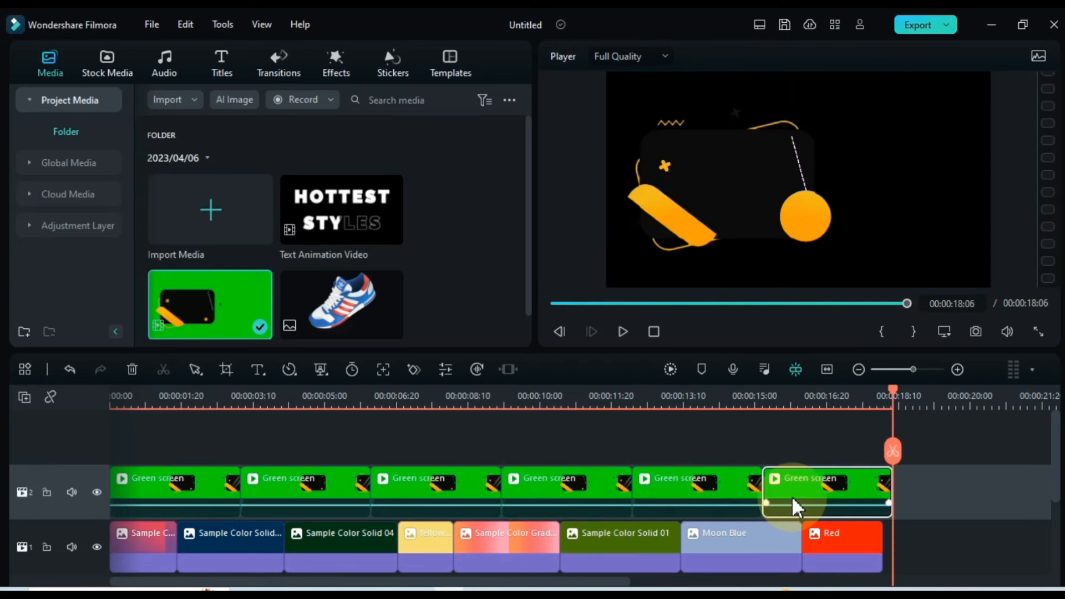
- Extend the Red background clip so it ends together with the last Green screen clip
left_click(846, 552)
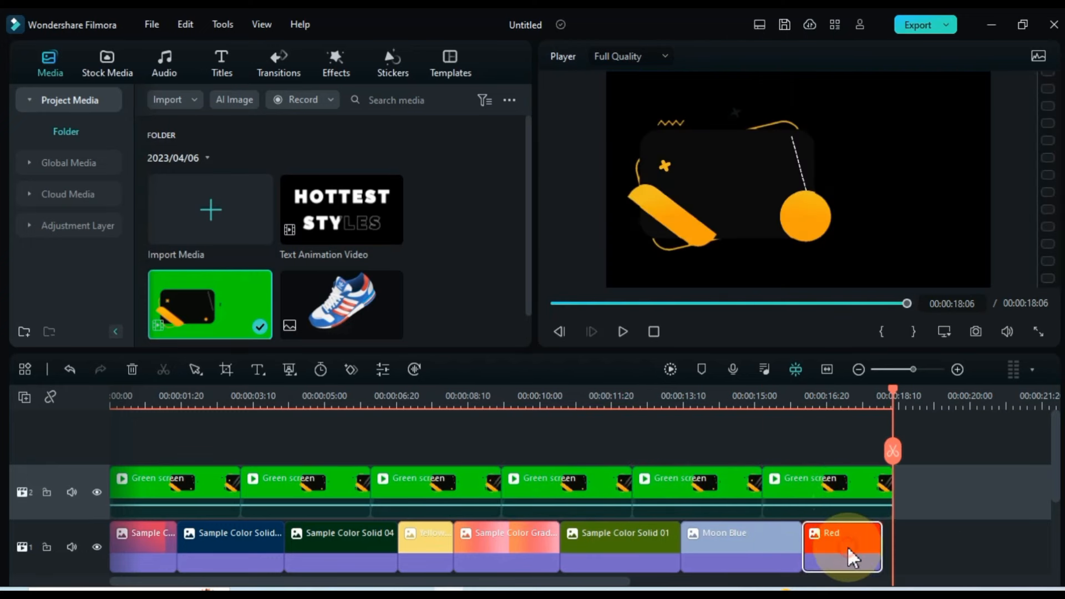
left_click_drag(878, 546, 891, 542)
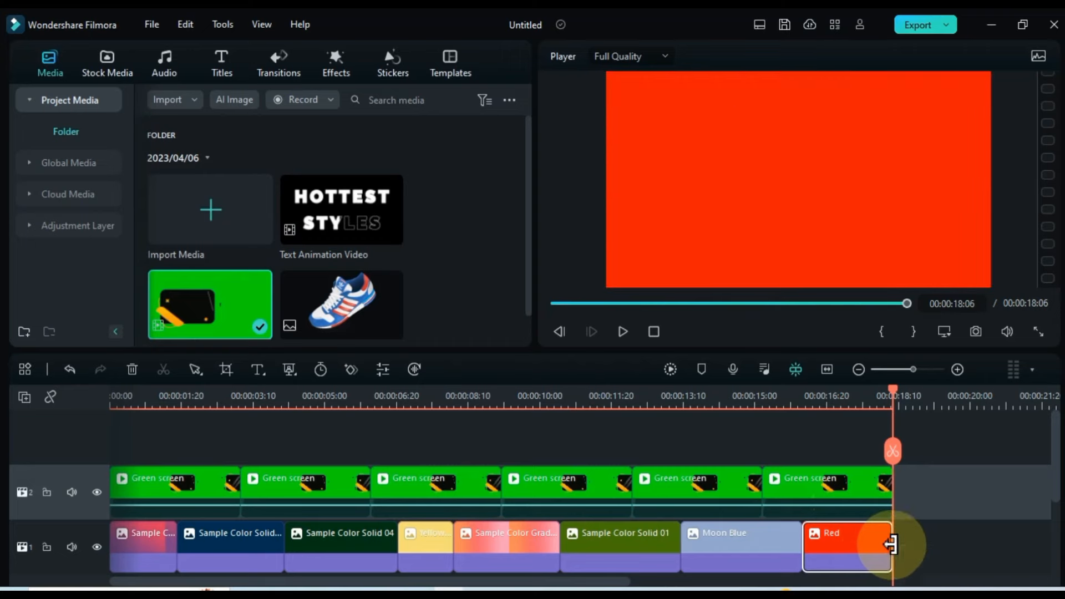
left_click(910, 514)
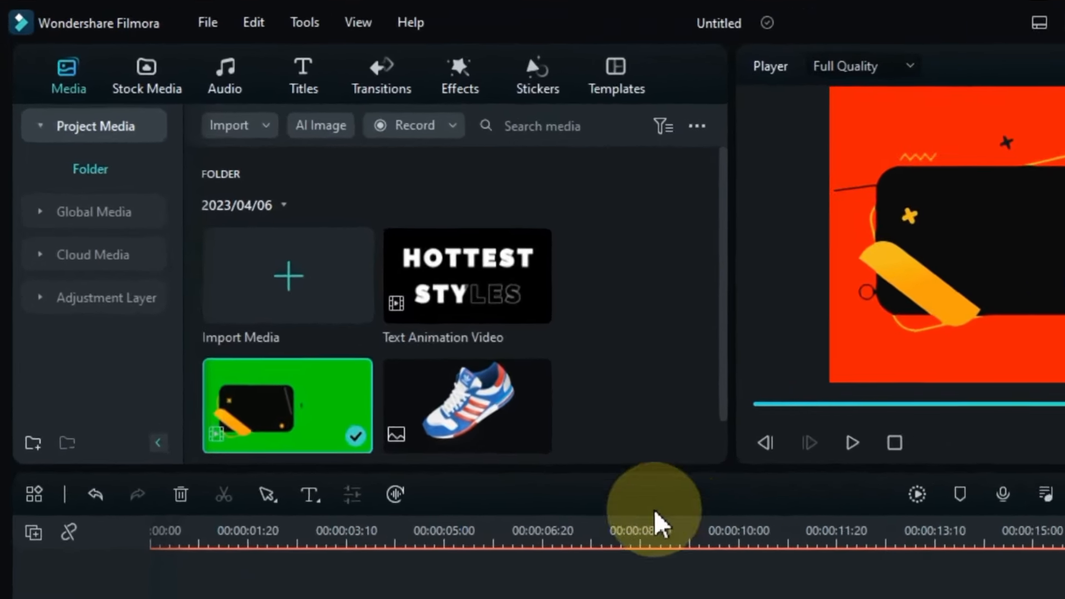
- Place the shoe image at the start of a new track above the Green screen clips and extend it to their end
mouse_move(344, 311)
left_click_drag(520, 464, 217, 598)
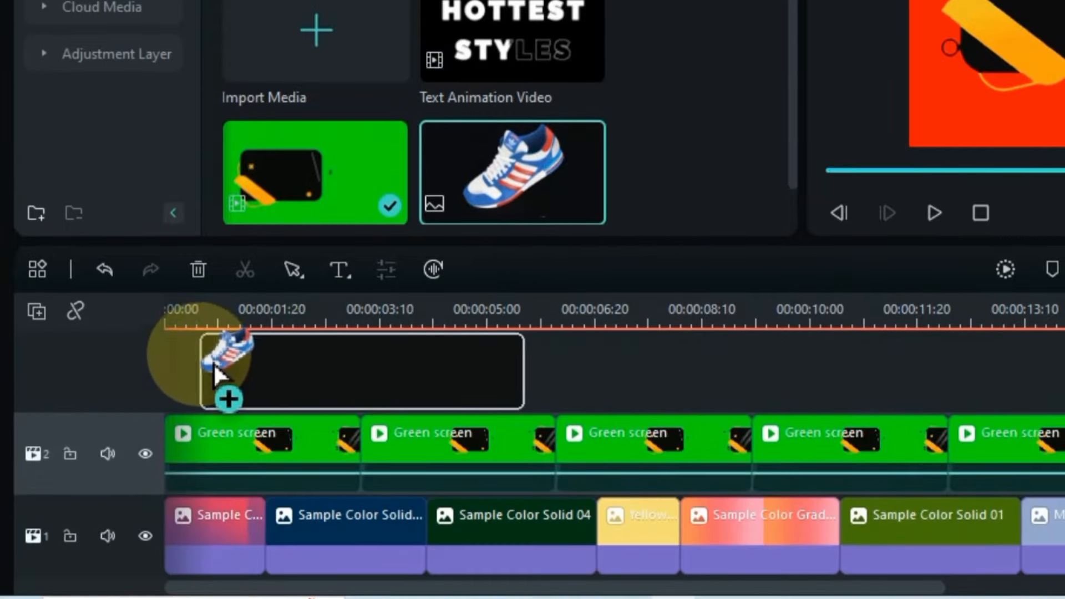
left_click_drag(216, 378, 211, 376)
left_click(257, 304)
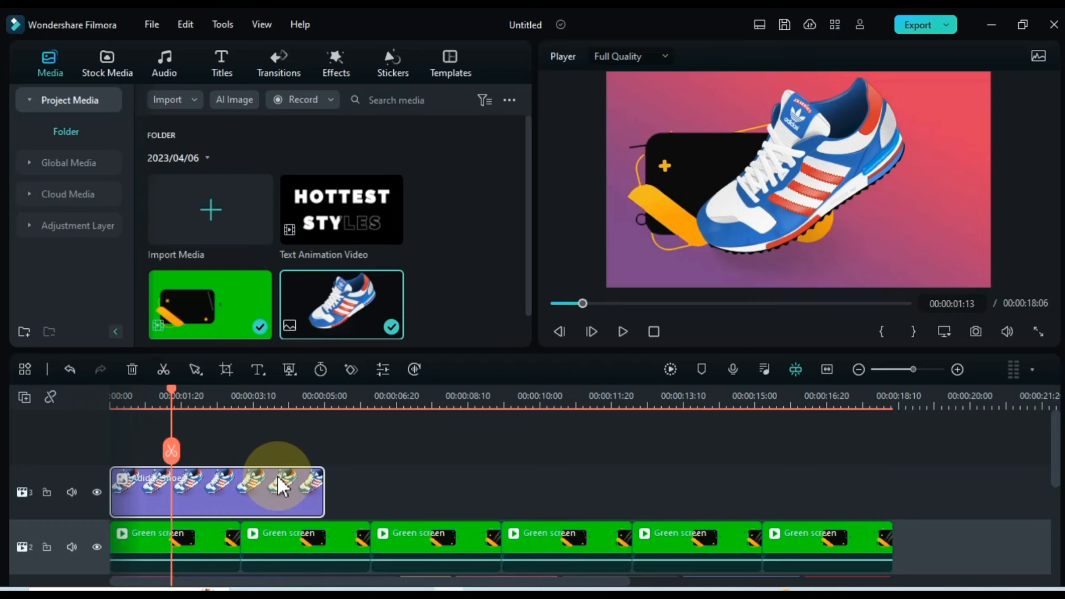
left_click_drag(324, 492, 884, 514)
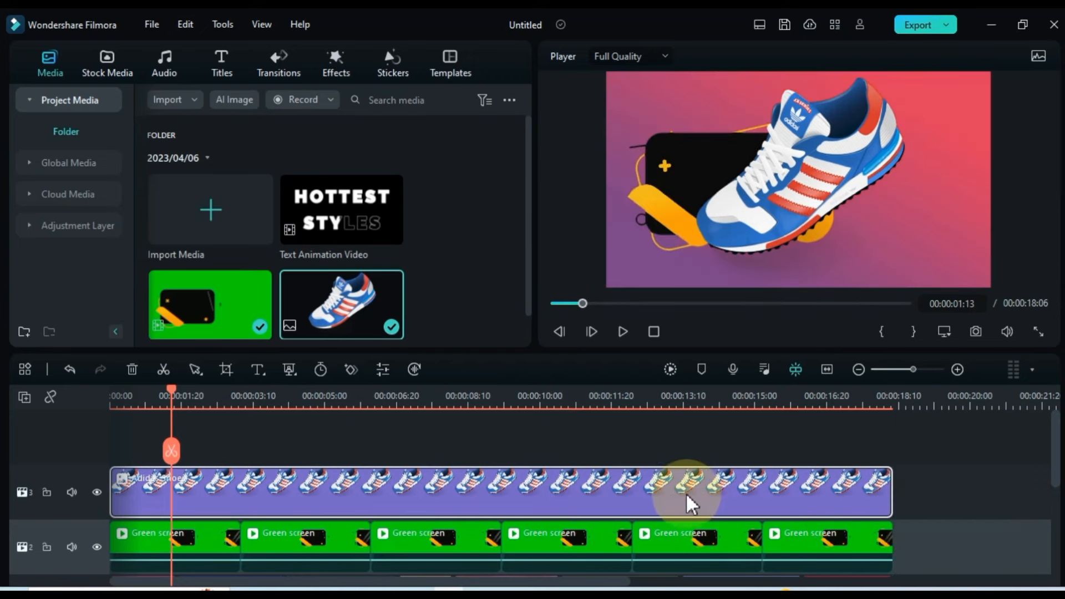
- Set the shoe image's scale to 66% and its position to X -300 px, Y 97 px
double_click(197, 493)
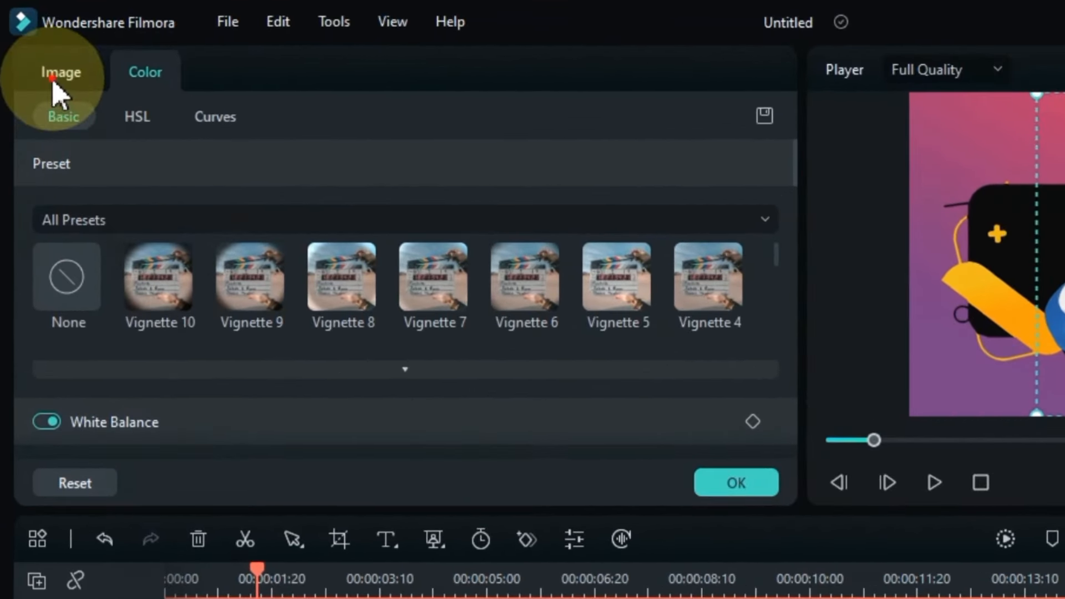
left_click(52, 80)
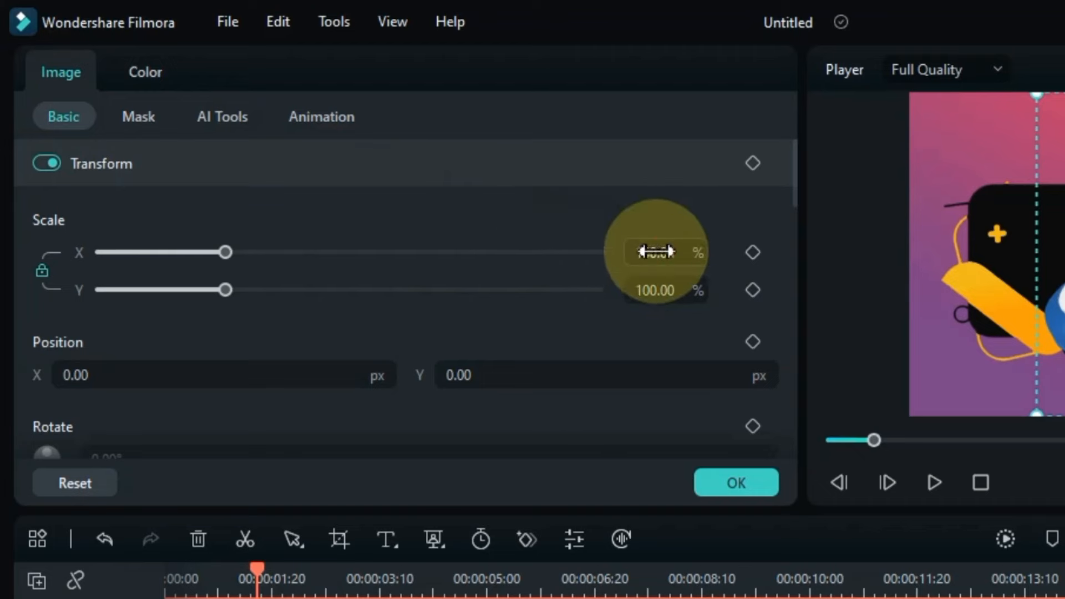
left_click_drag(656, 252, 665, 251)
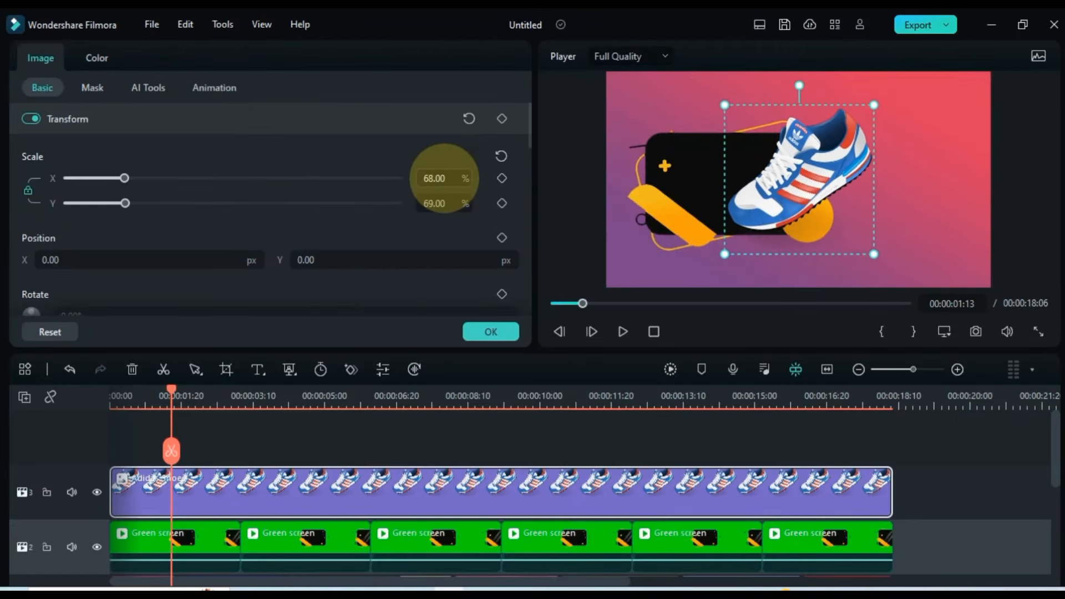
left_click_drag(444, 179, 444, 178)
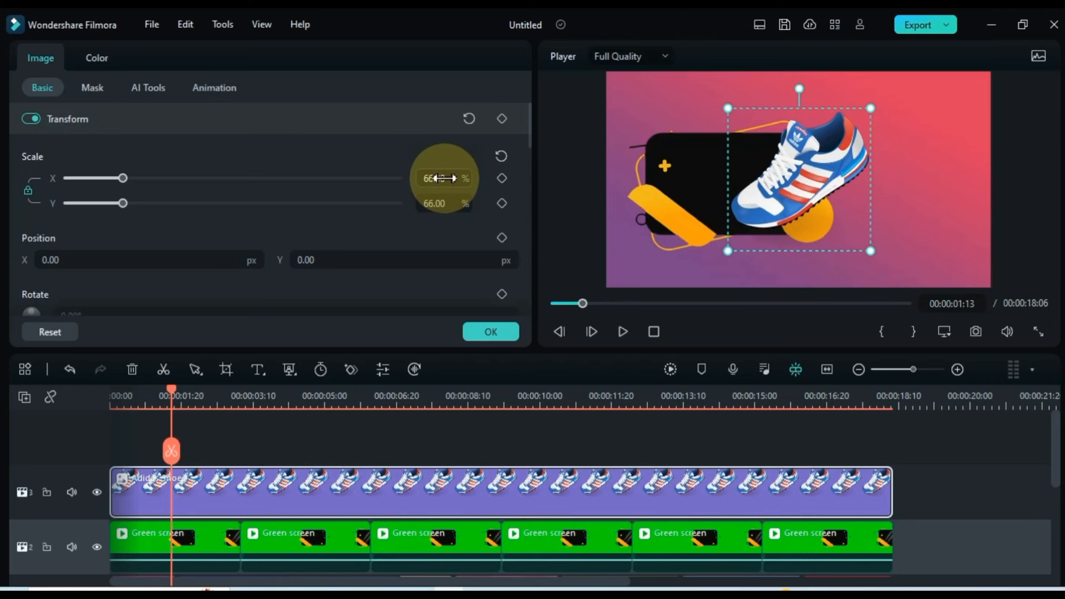
left_click_drag(209, 256, 214, 261)
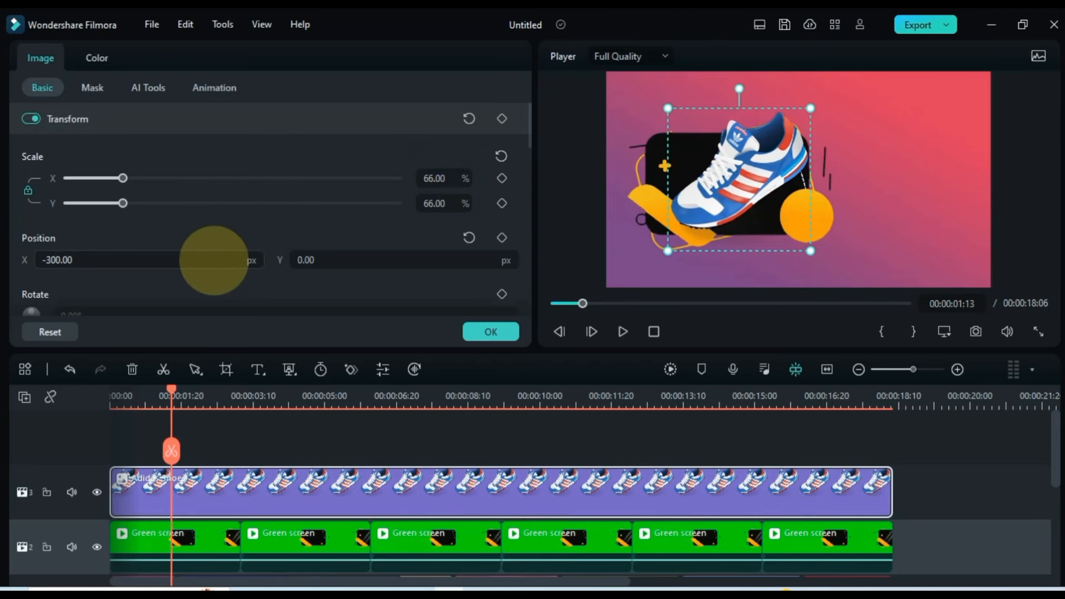
left_click_drag(409, 260, 411, 255)
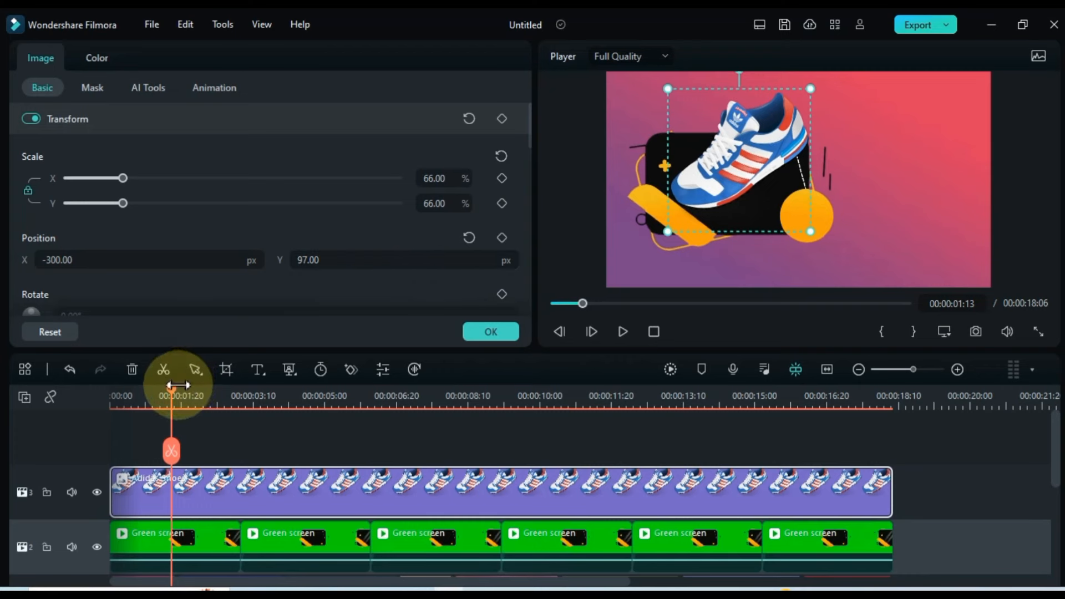
- Add a Transform keyframe at the very start of the shoe clip and set its rotation to 28°
left_click_drag(166, 388, 78, 410)
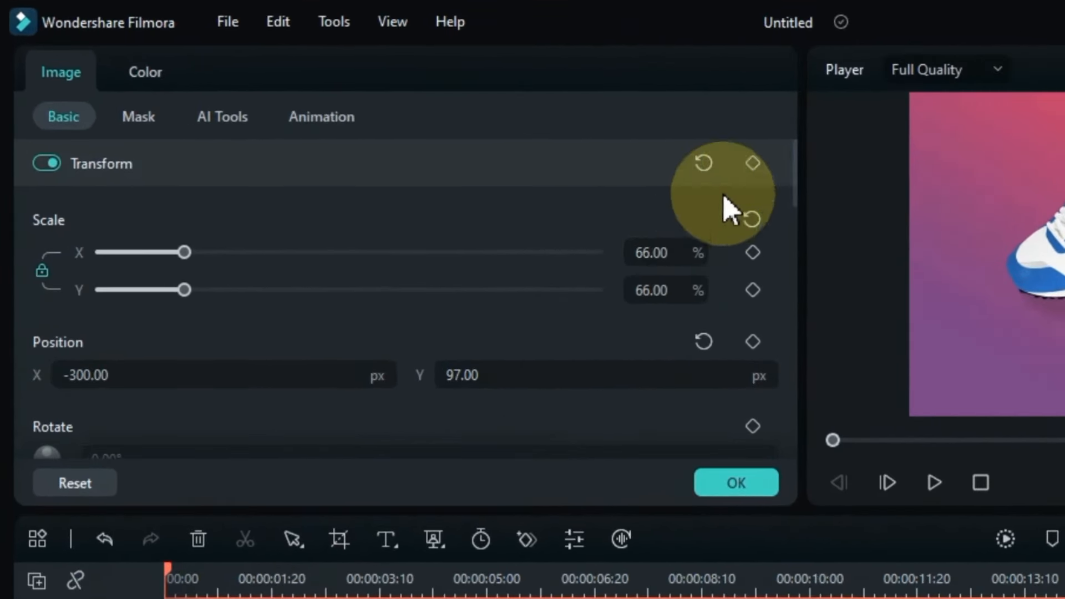
left_click(570, 131)
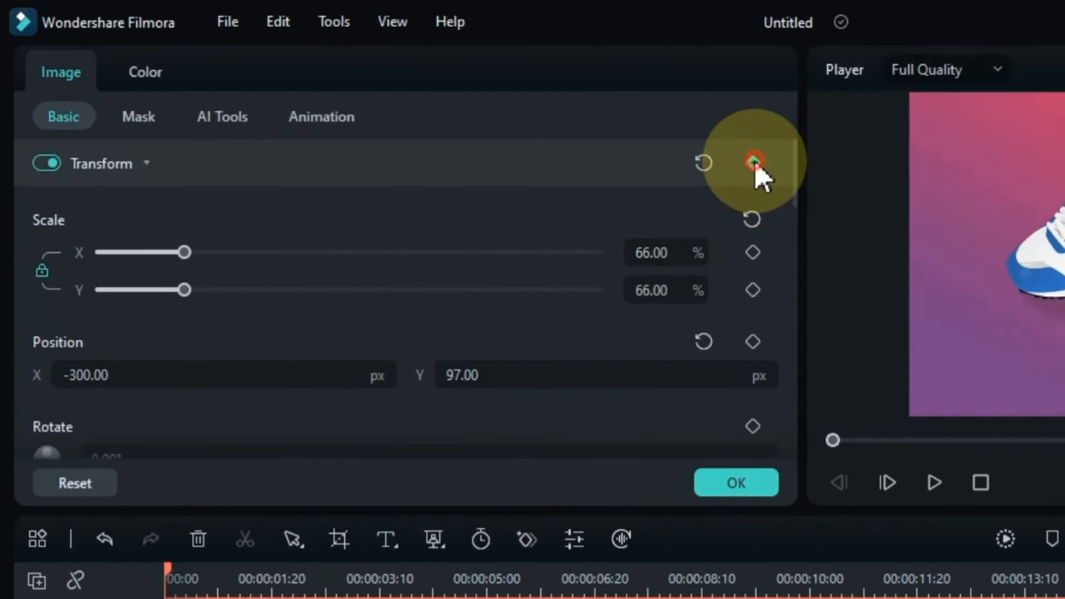
scroll(647, 409, "down", 1)
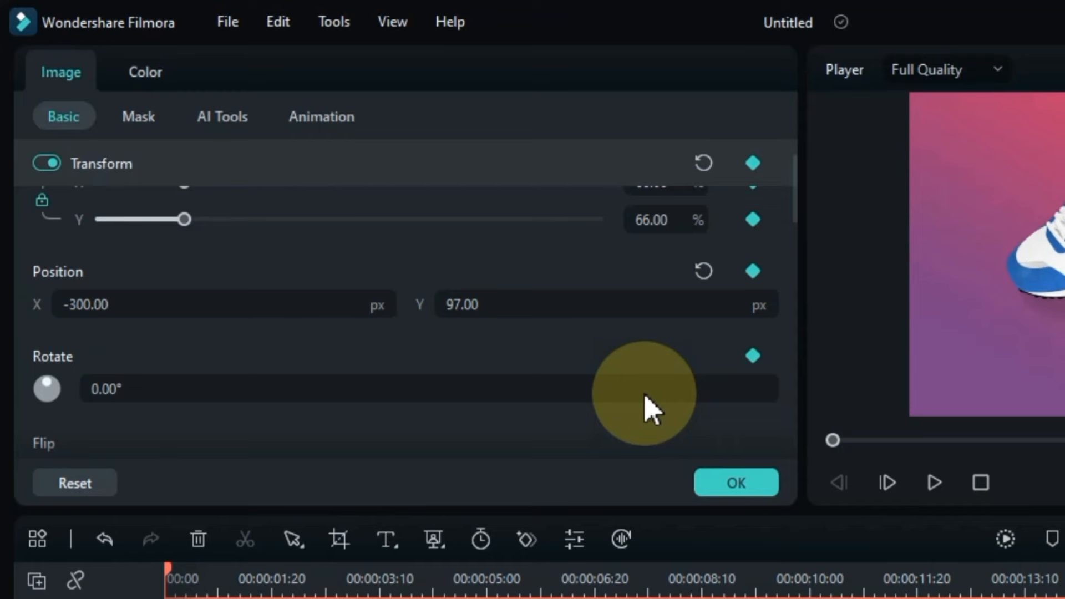
left_click_drag(581, 388, 582, 389)
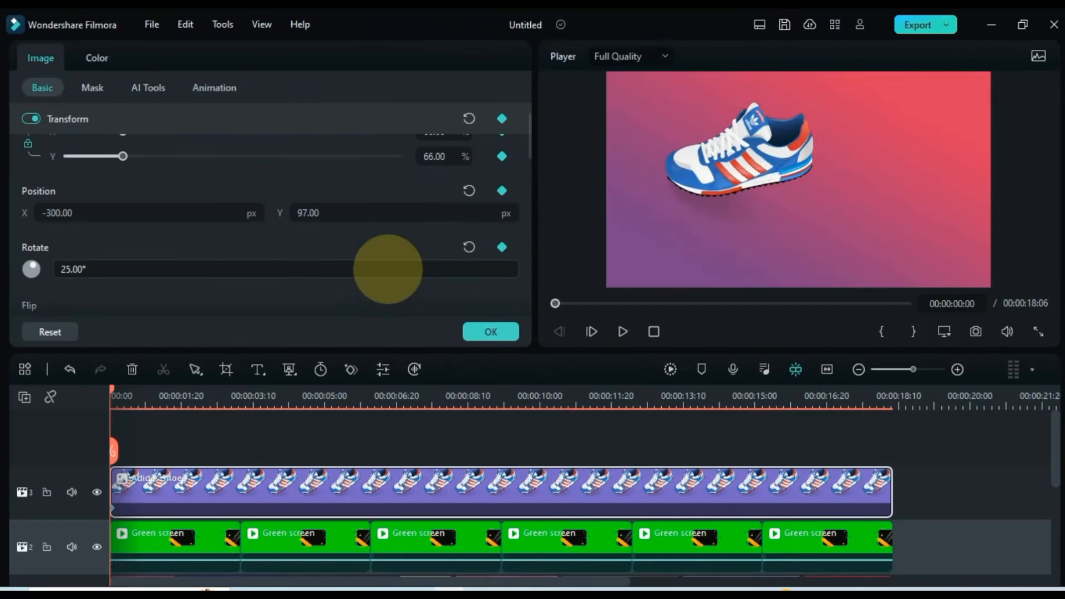
left_click_drag(388, 270, 388, 269)
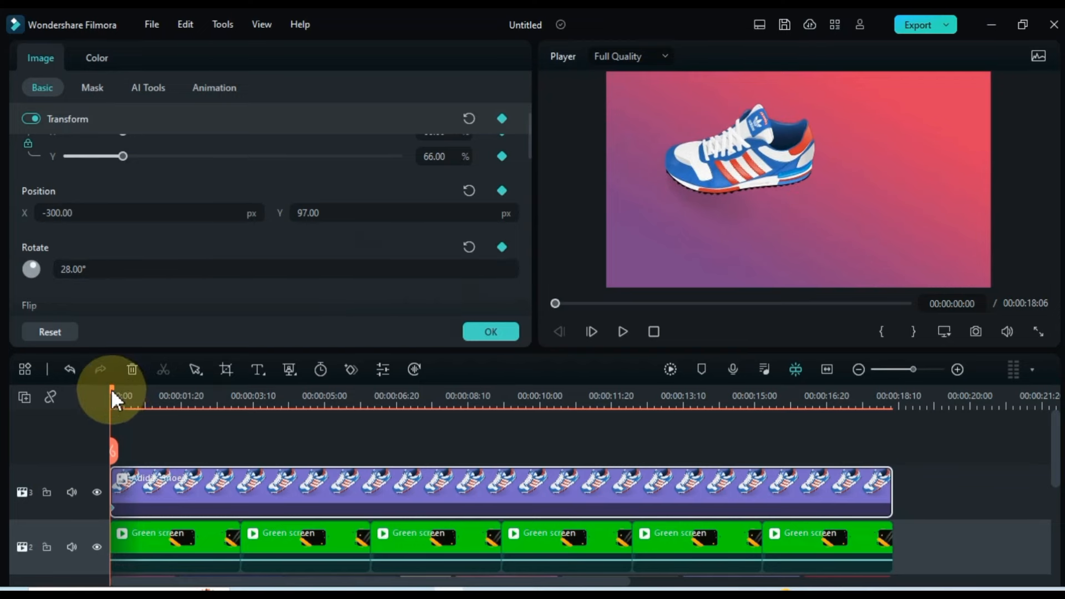
- Add Transform keyframes to the shoe clip at its end, 00:00:18:05, and near the middle at 00:00:08:22
left_click_drag(111, 388, 893, 411)
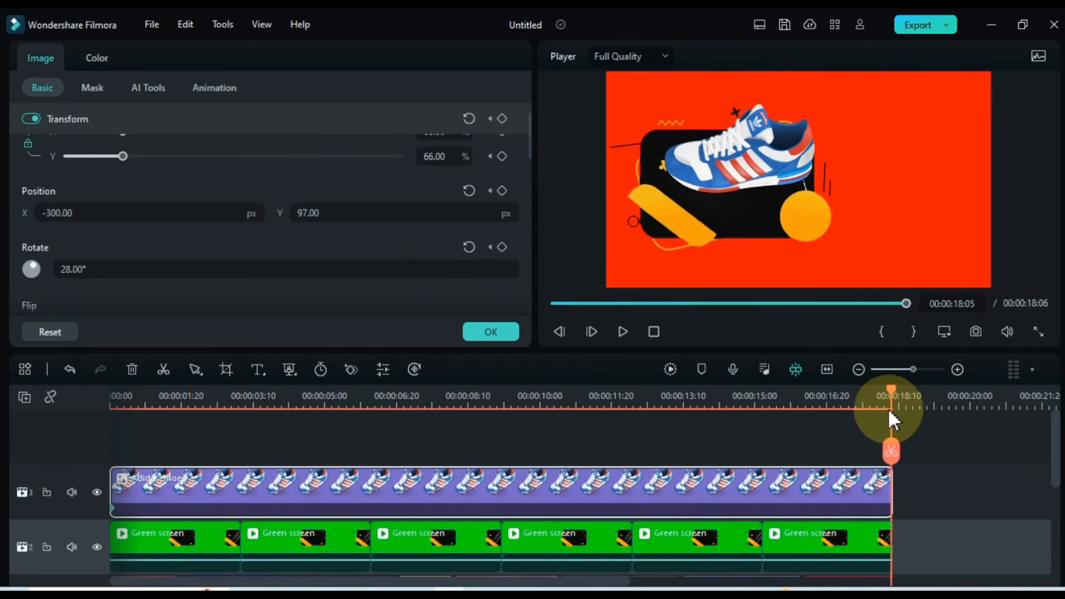
left_click(502, 119)
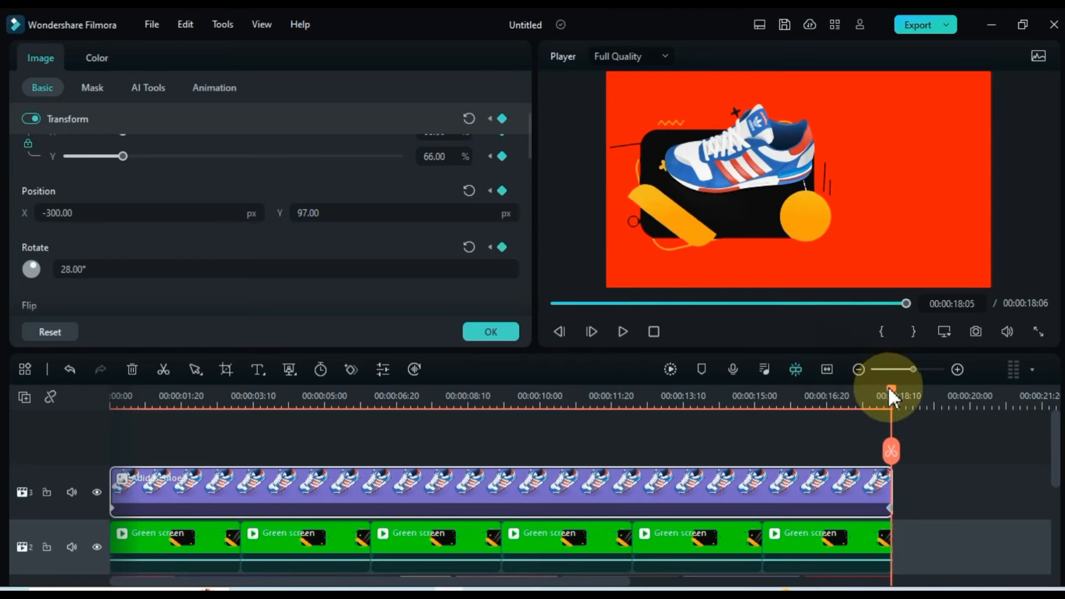
left_click_drag(888, 386, 485, 432)
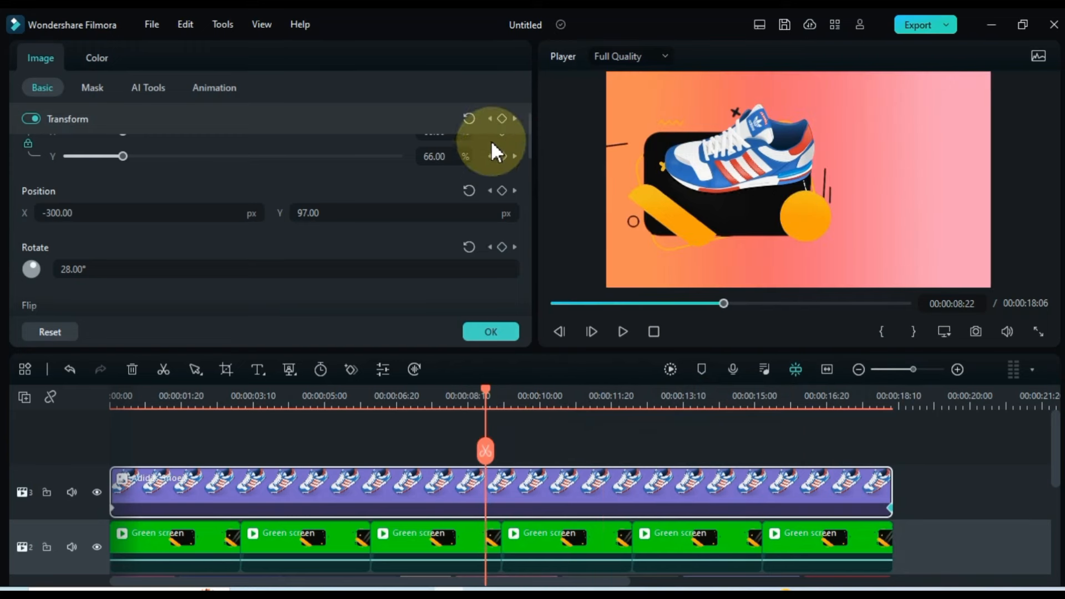
left_click(502, 118)
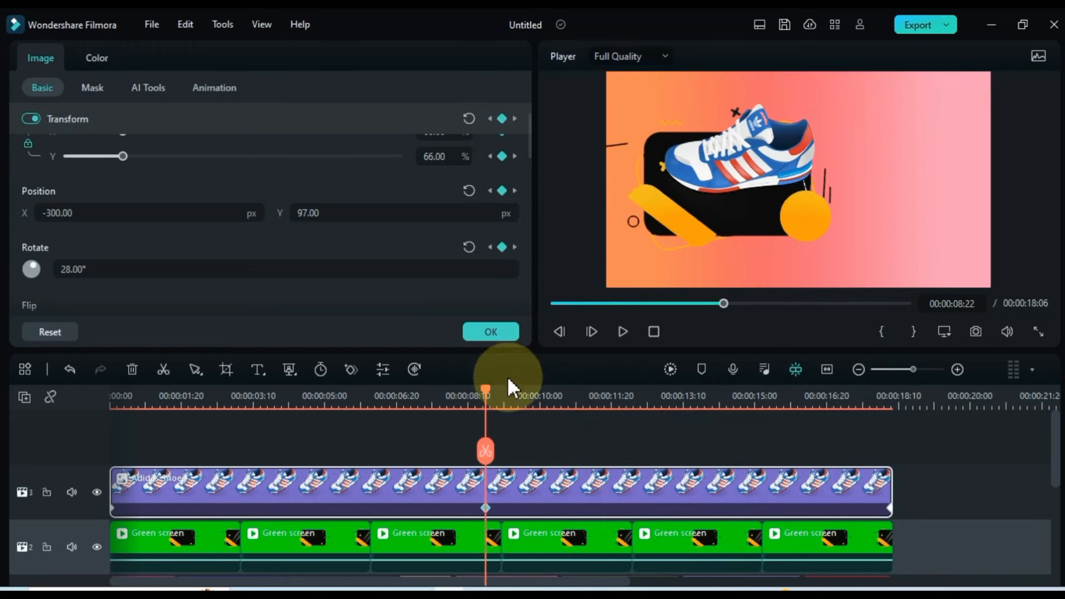
- Reset the shoe's rotation to 0° at 00:00:13:05, between the middle and end keyframes
left_click_drag(485, 393, 676, 395)
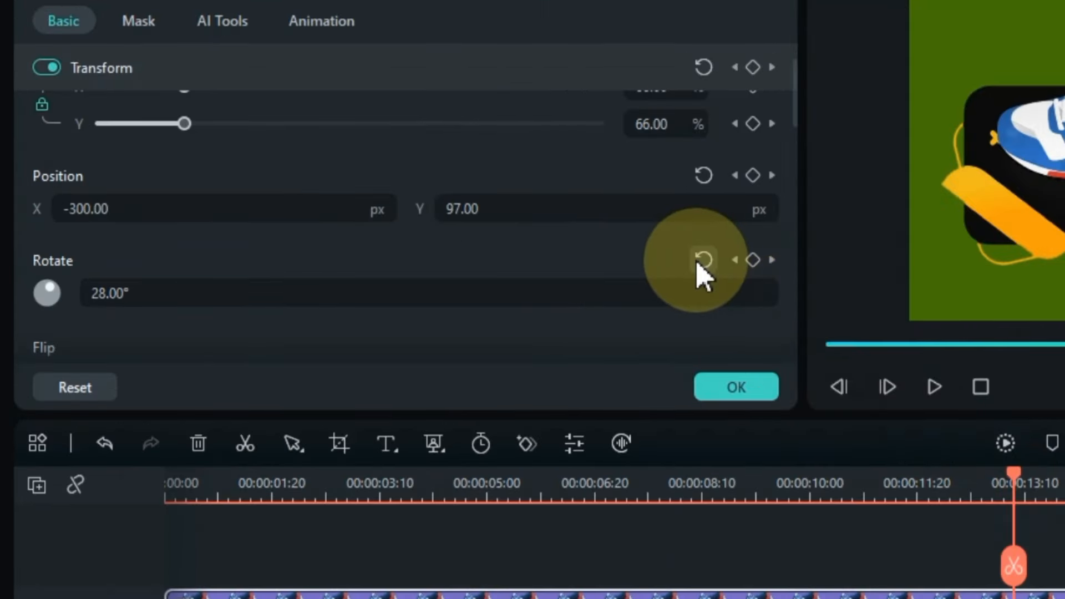
left_click(700, 263)
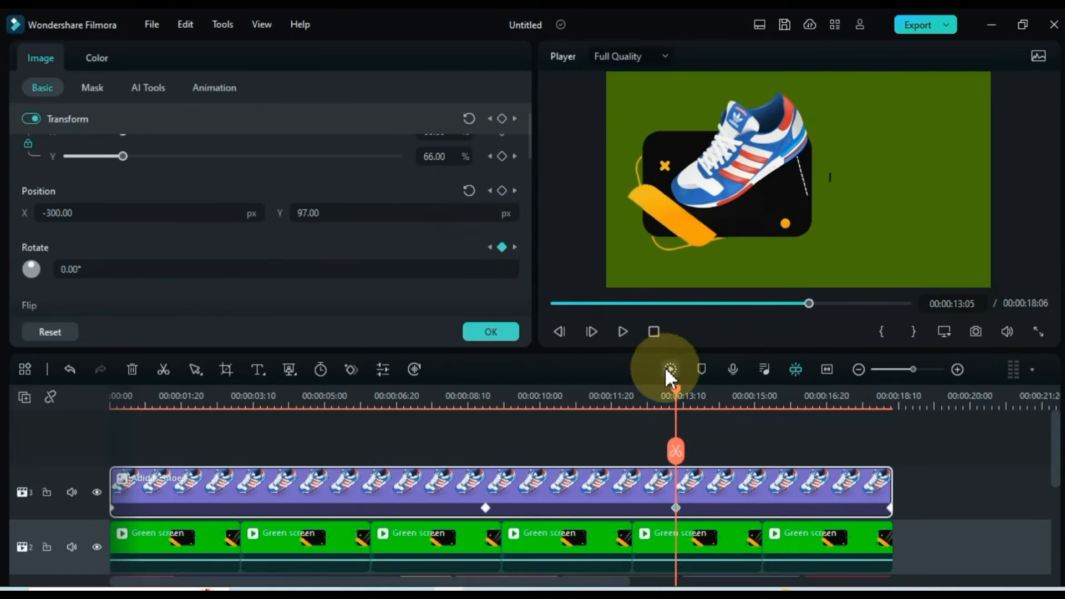
- Reset the shoe's rotation to 0° at 00:00:04:08, between the first and middle keyframes, and play the animation from the start
left_click_drag(674, 389, 293, 425)
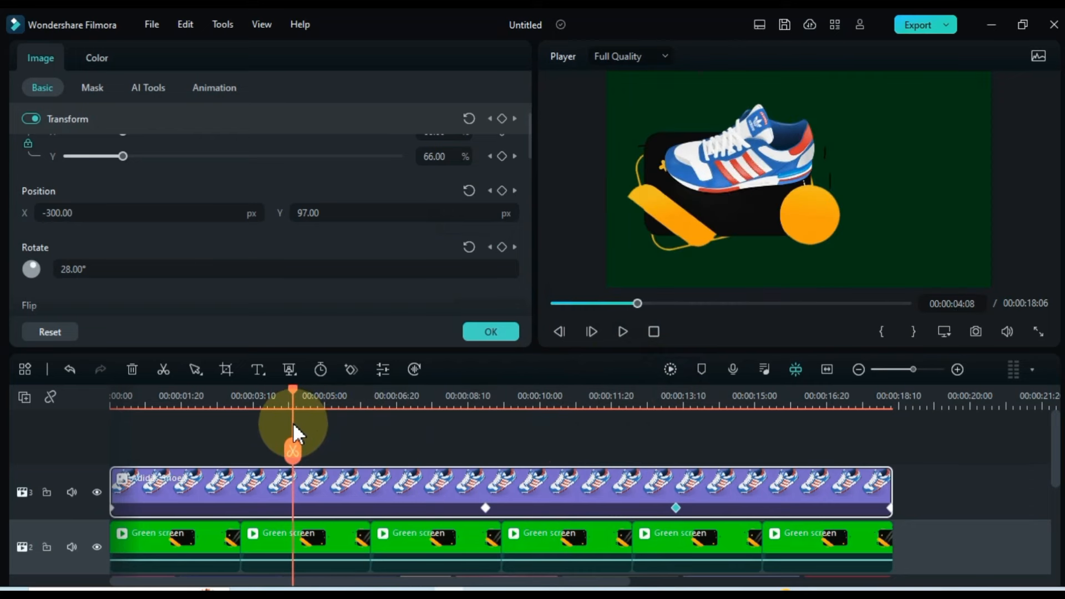
left_click(469, 246)
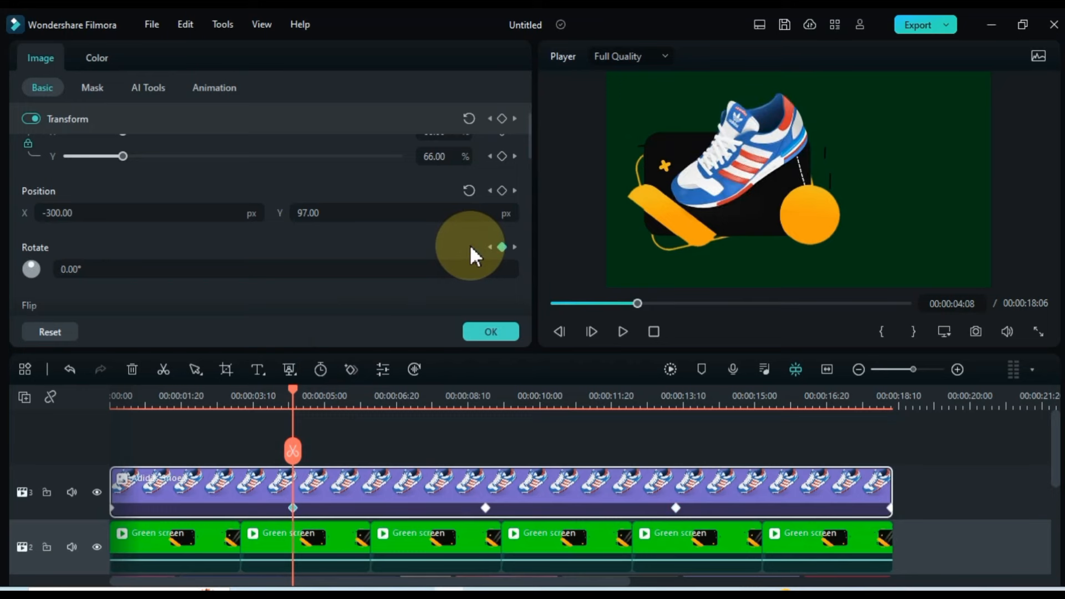
left_click(347, 437)
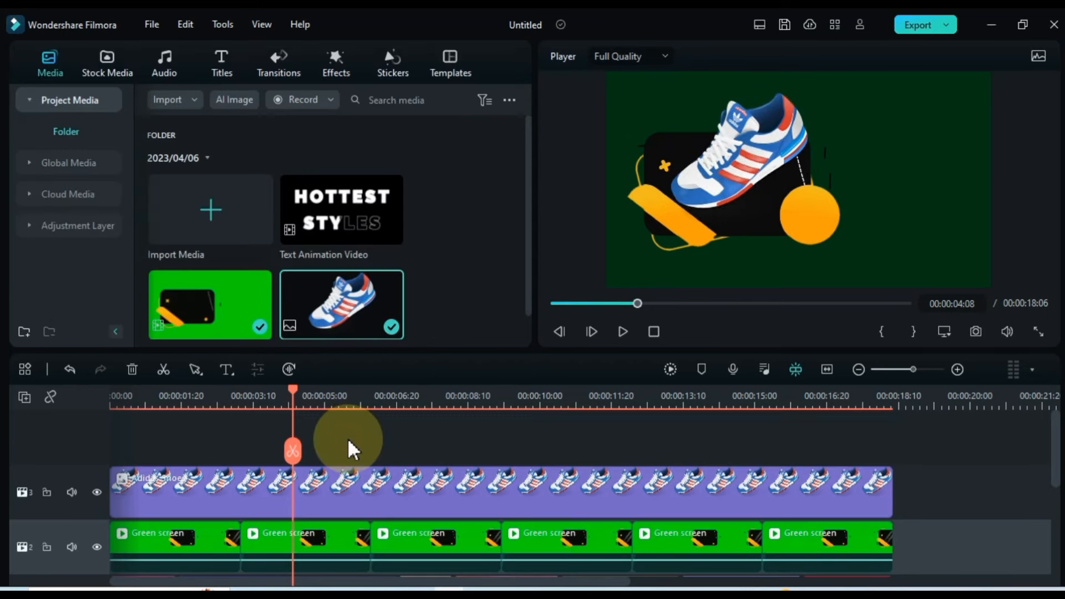
key("Home")
key("space")
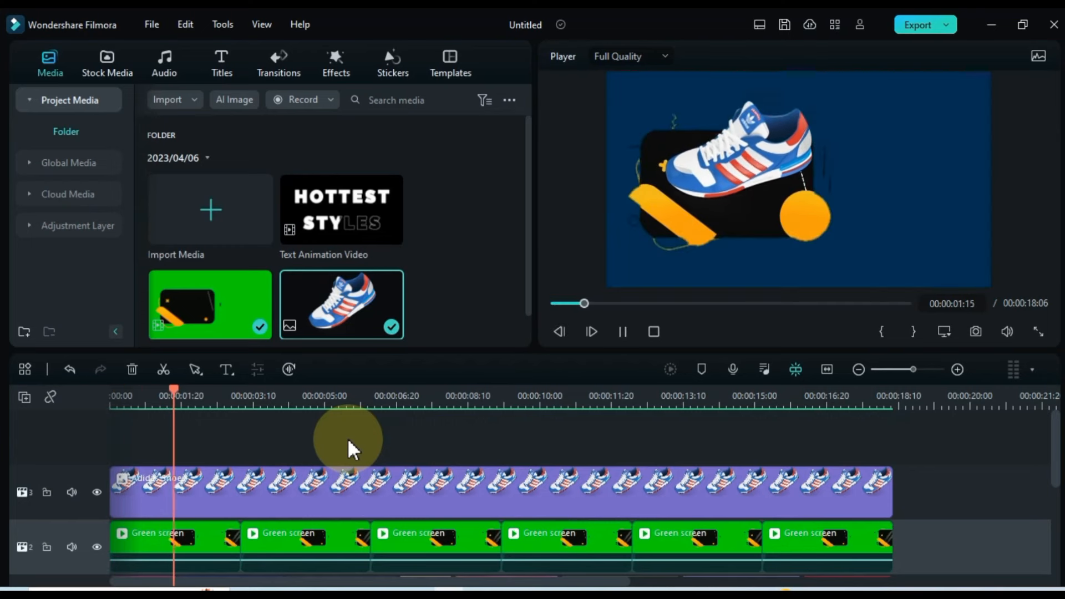
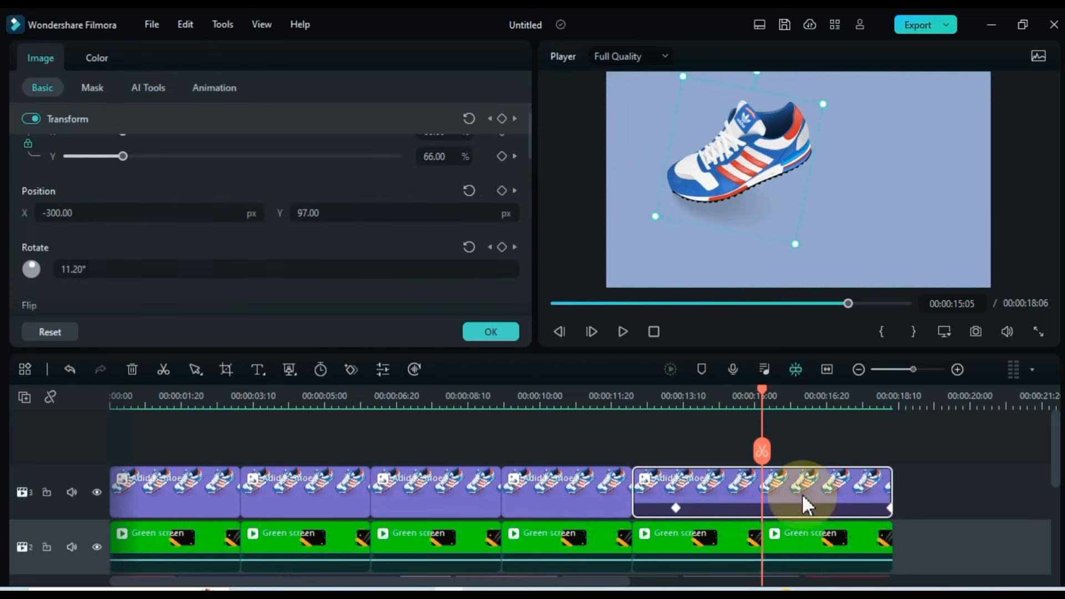
- Split the shoe clip at 00:00:15:05, in line with the start of the last green screen clip
left_click(764, 454)
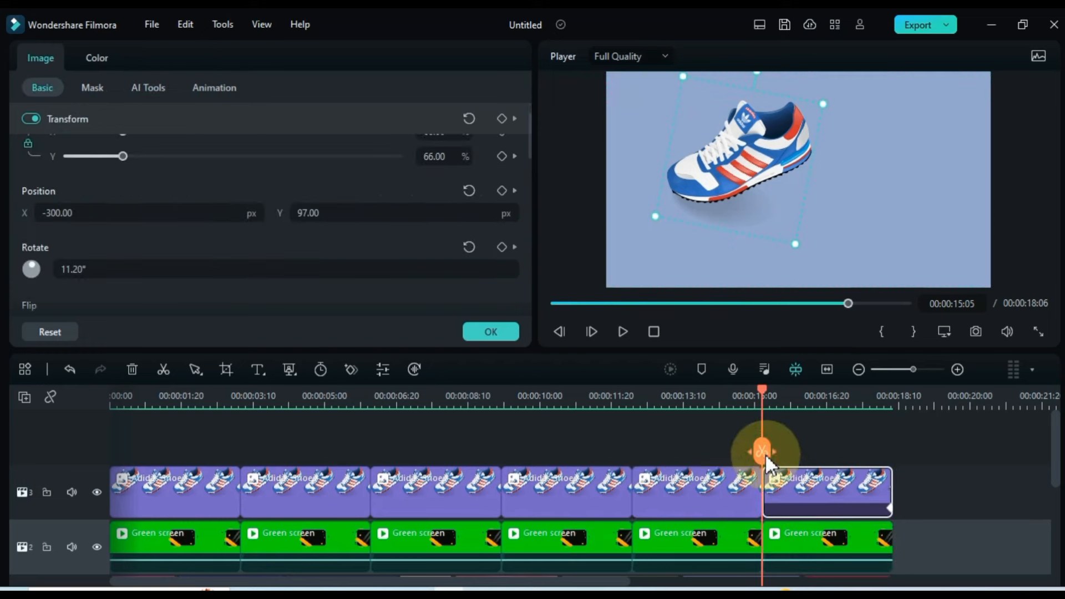
- Flip the second green screen clip horizontally
left_click_drag(764, 395, 268, 462)
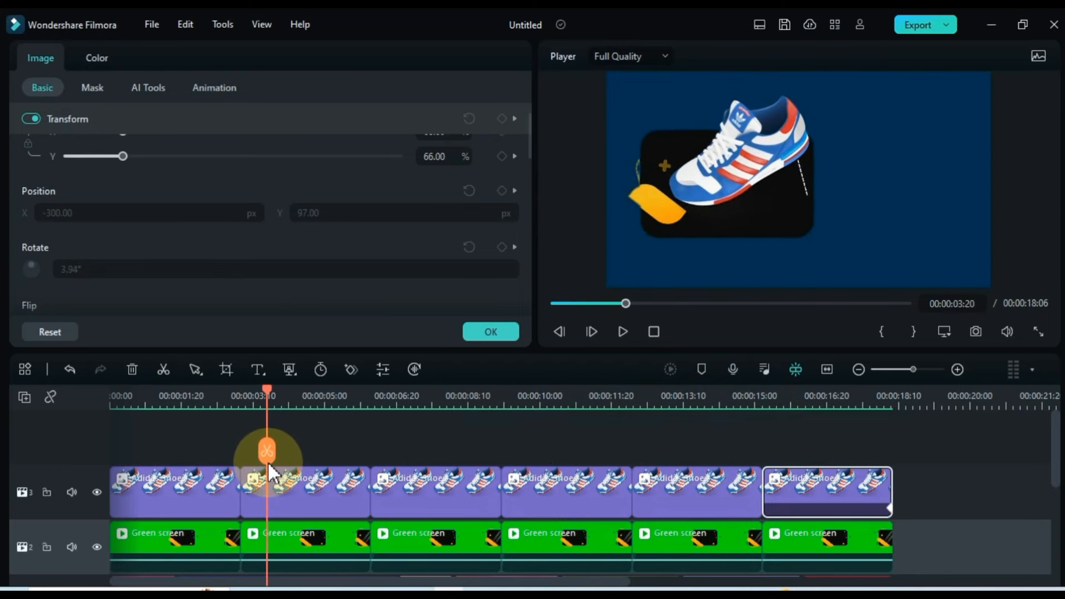
left_click(292, 531)
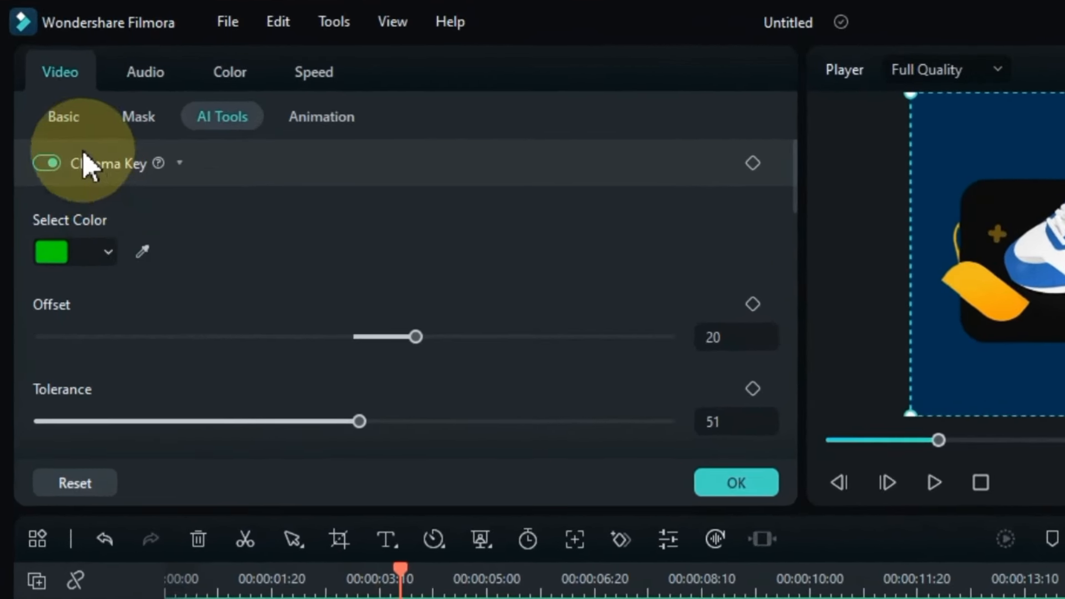
left_click(68, 124)
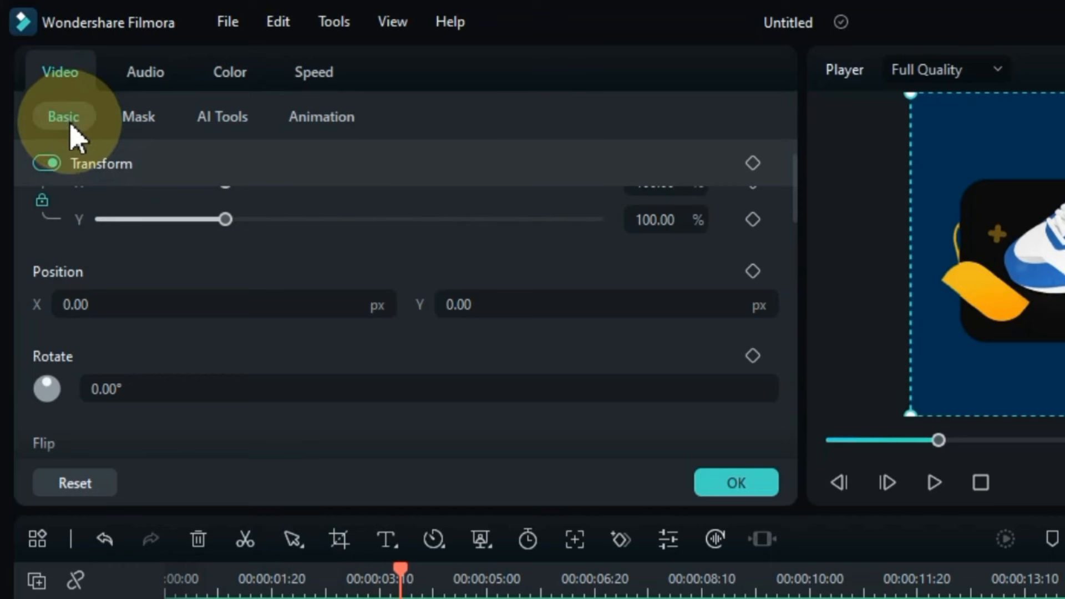
scroll(358, 366, "down", 2)
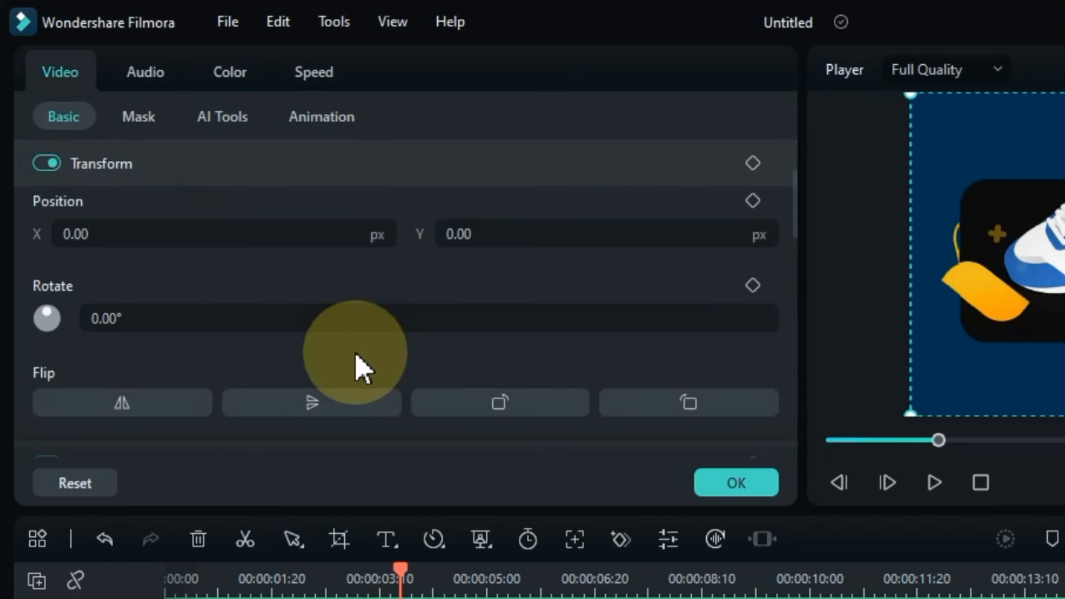
scroll(364, 376, "down", 1)
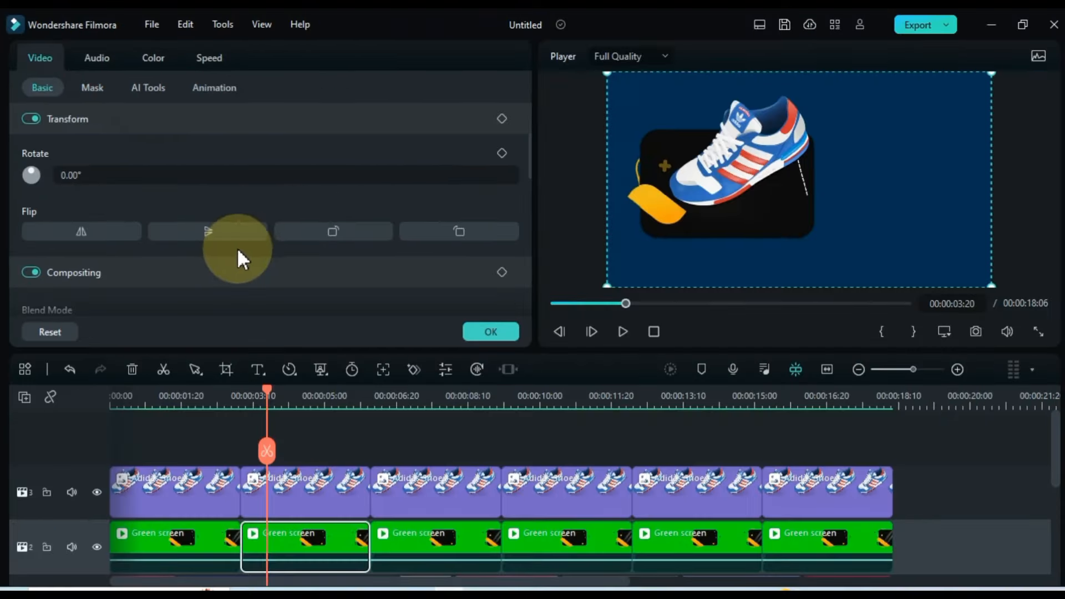
left_click(93, 232)
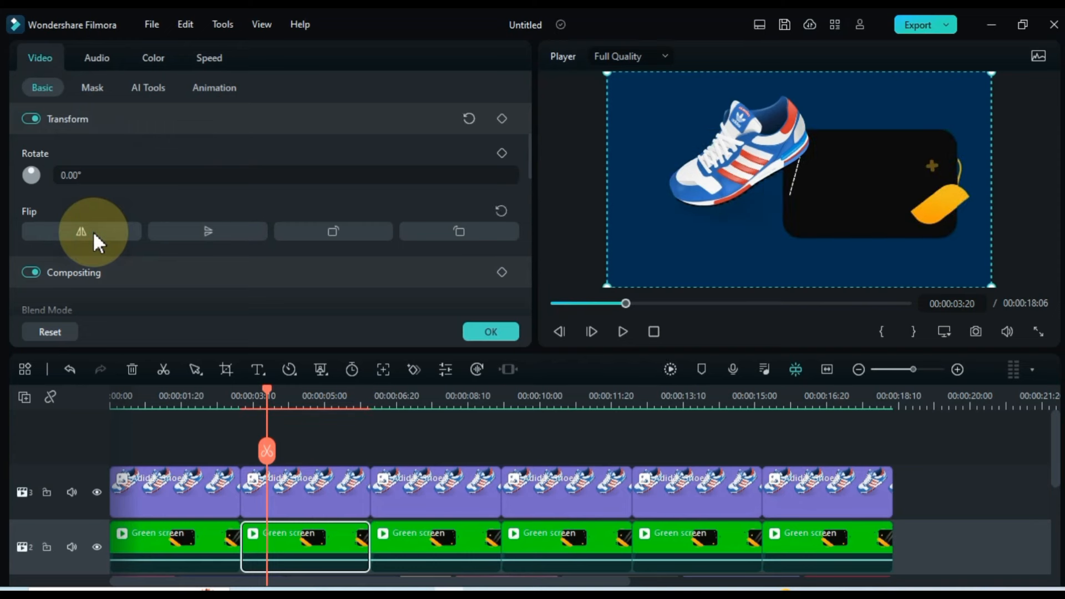
- Set the second shoe clip's X position to 383 px at 00:00:03:20 so the shoe sits over the flipped graphic
left_click(285, 489)
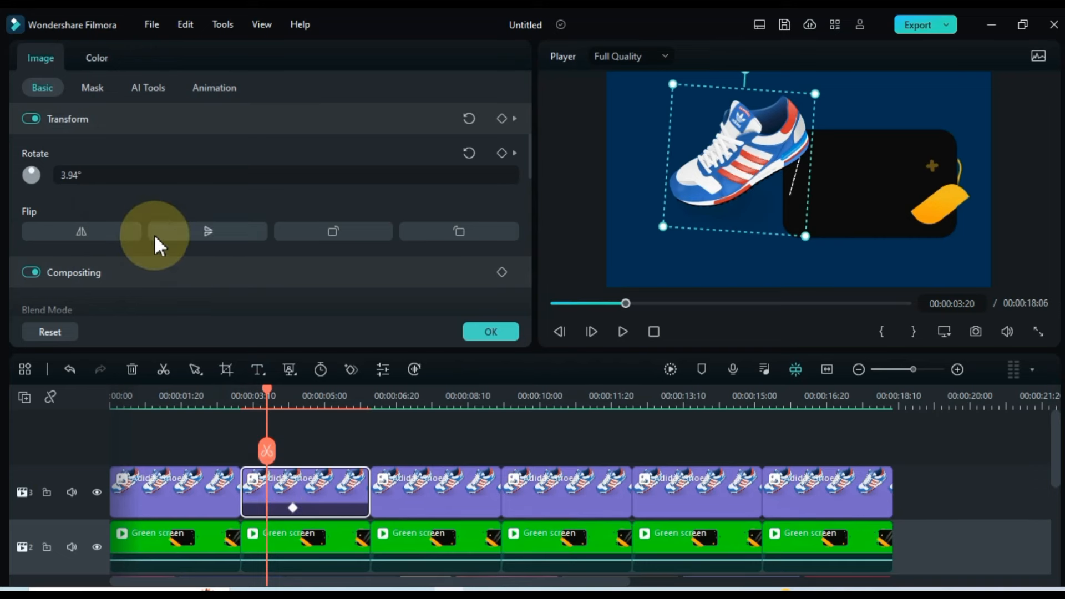
scroll(148, 211, "up", 2)
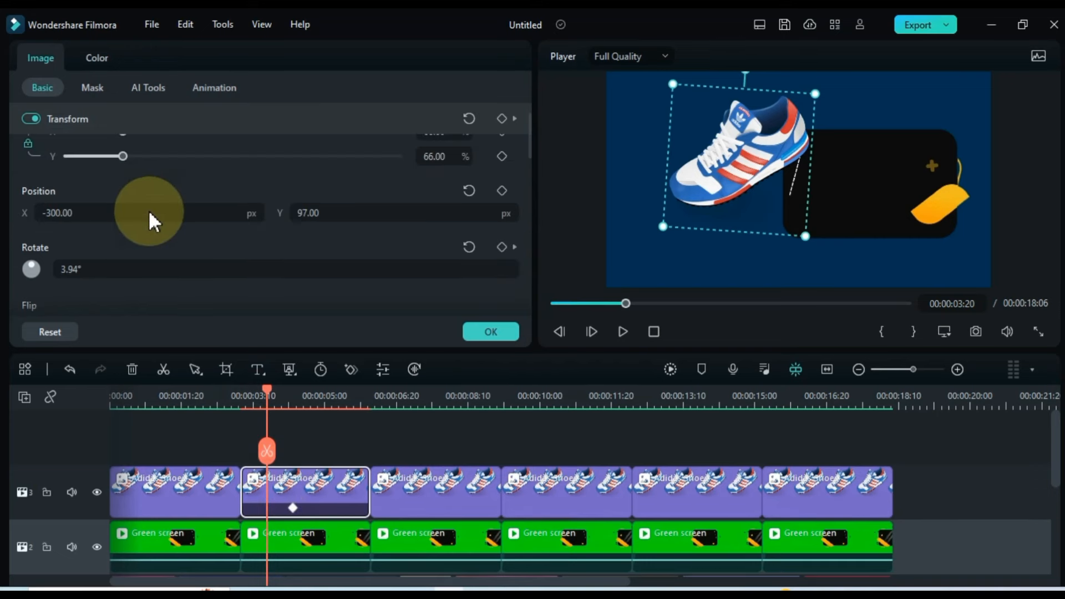
left_click_drag(148, 210, 94, 212)
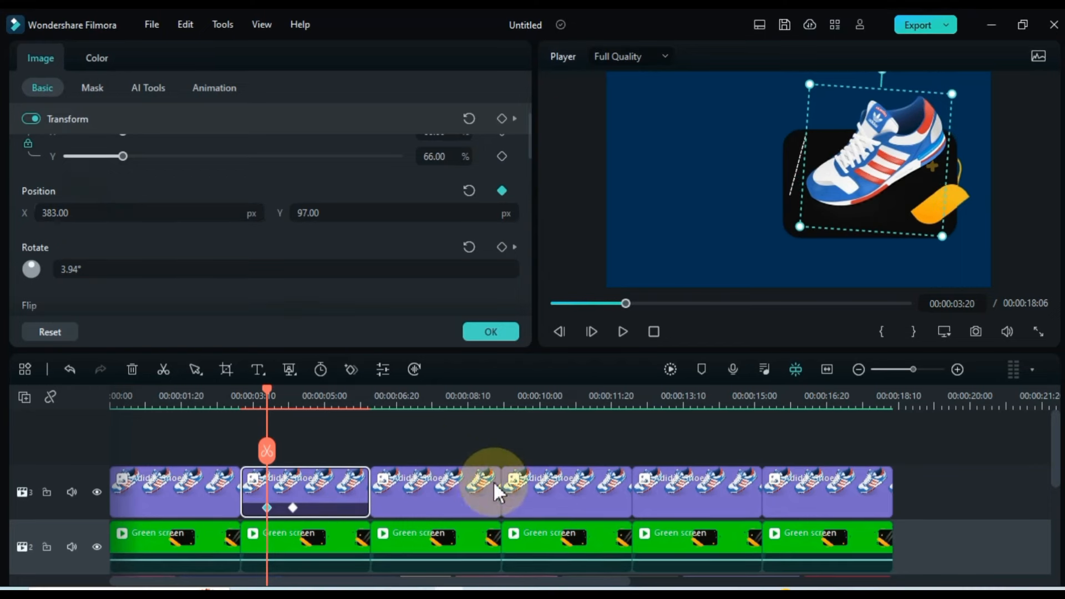
- Set the fourth shoe clip's X position to 361 px at 00:00:10:07, over its flipped graphic
left_click(549, 544)
left_click(567, 500)
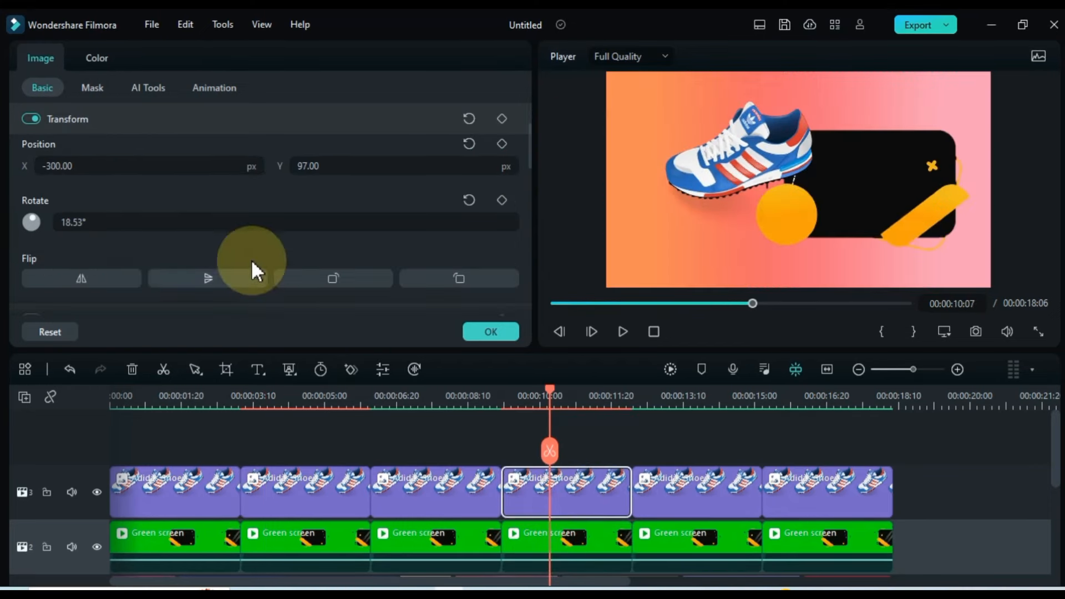
left_click_drag(100, 164, 100, 163)
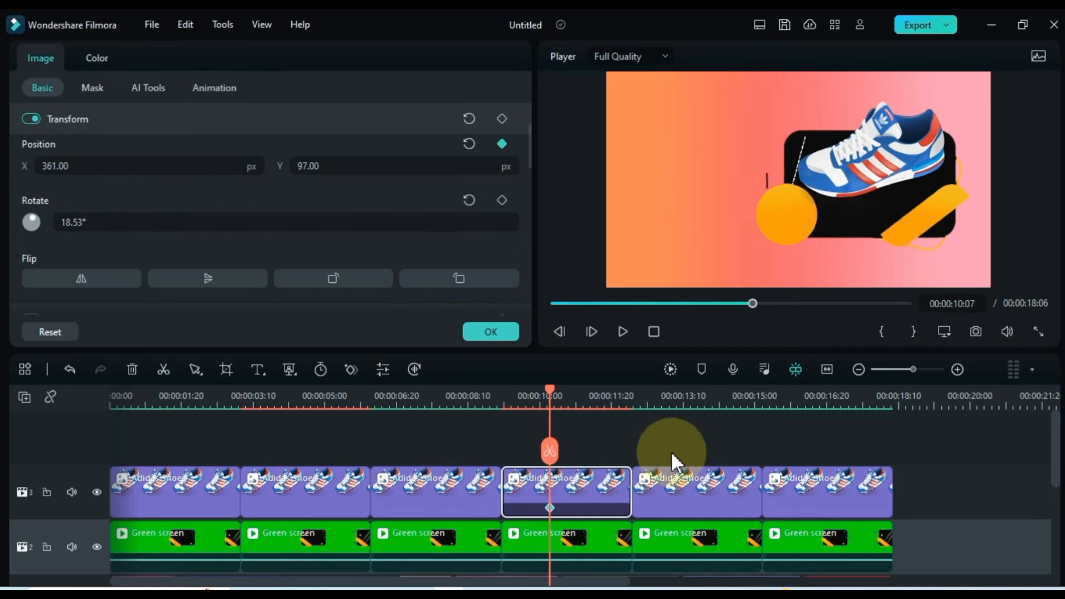
- Set the last shoe clip's X position to 361 px at 00:00:16:10 and deselect the clip
left_click(811, 534)
left_click(811, 392)
left_click(819, 501)
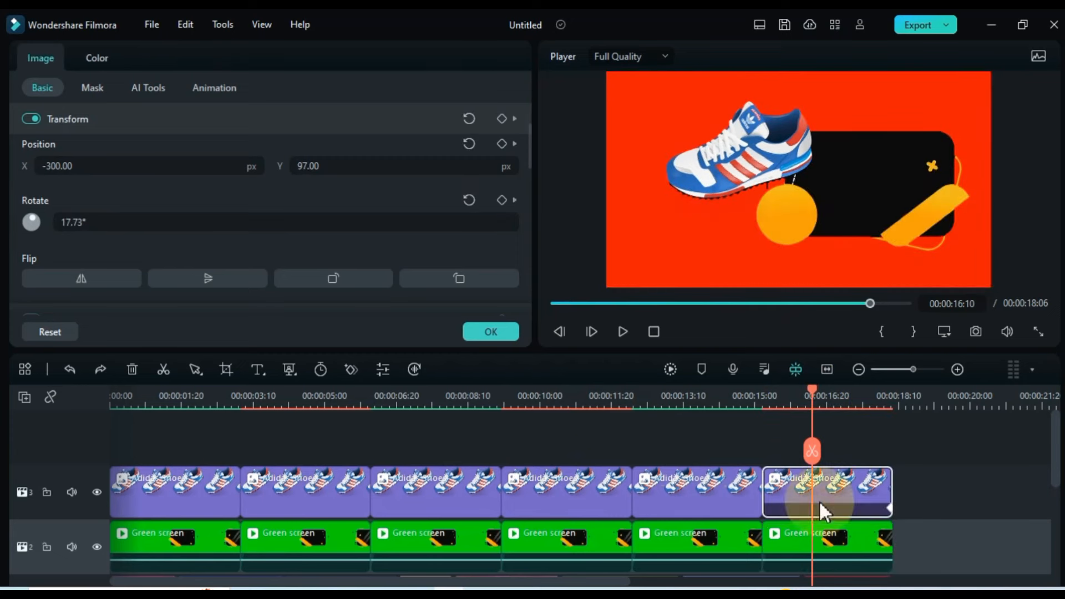
left_click_drag(71, 164, 71, 163)
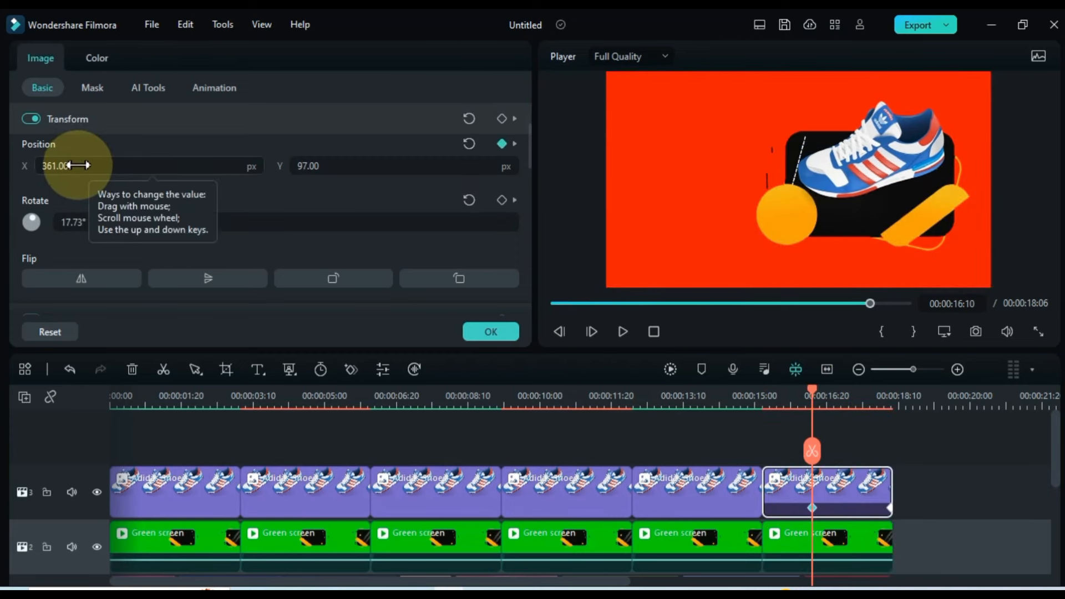
left_click(661, 436)
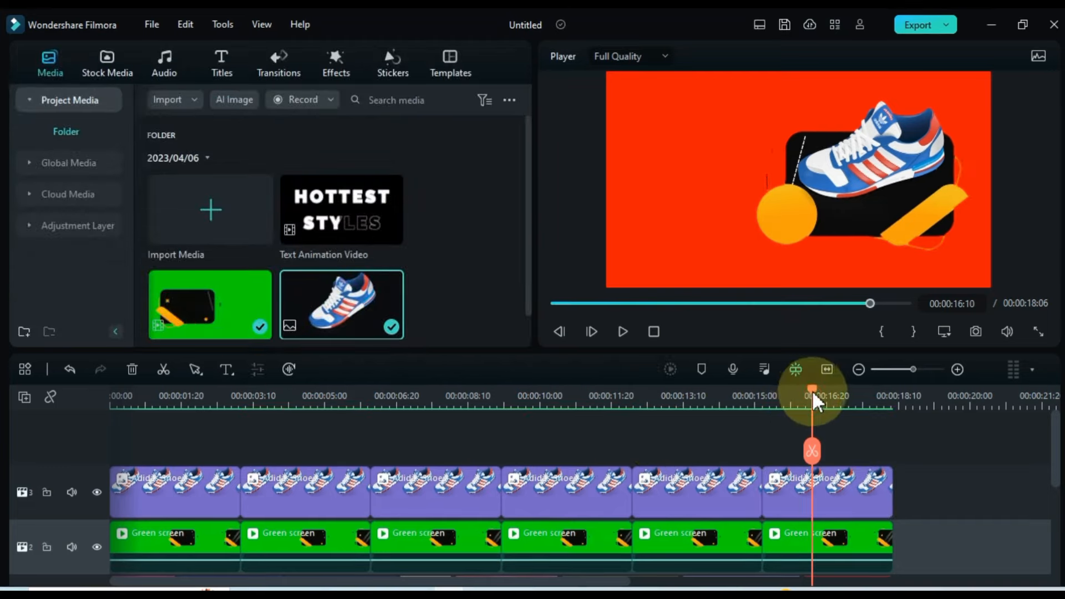
- Play the whole promo from the start to check the shoe positions against the graphics
left_click_drag(812, 391, 120, 506)
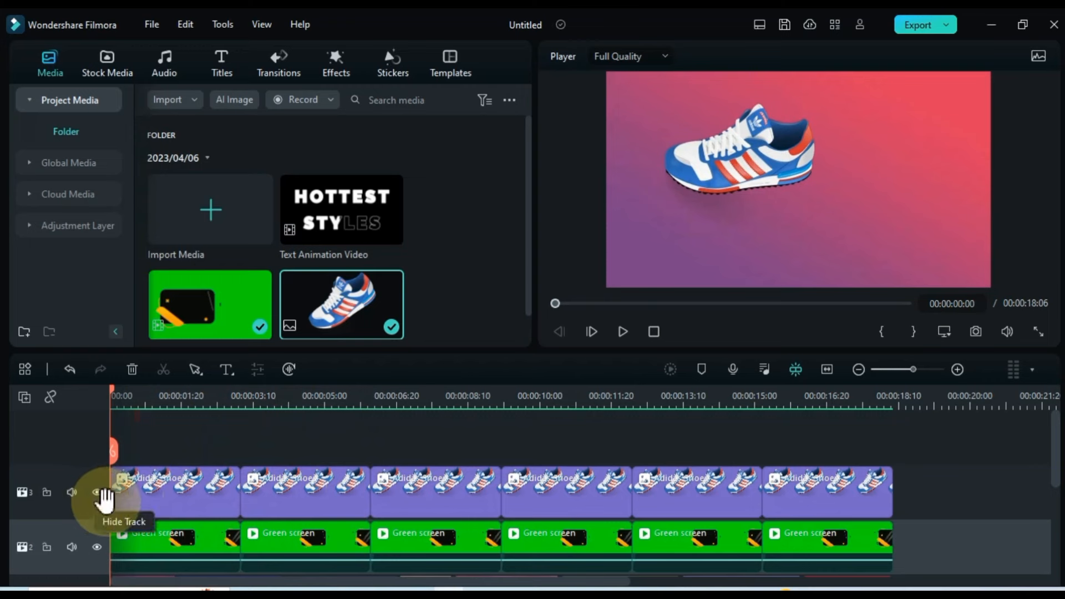
left_click(201, 452)
key("space")
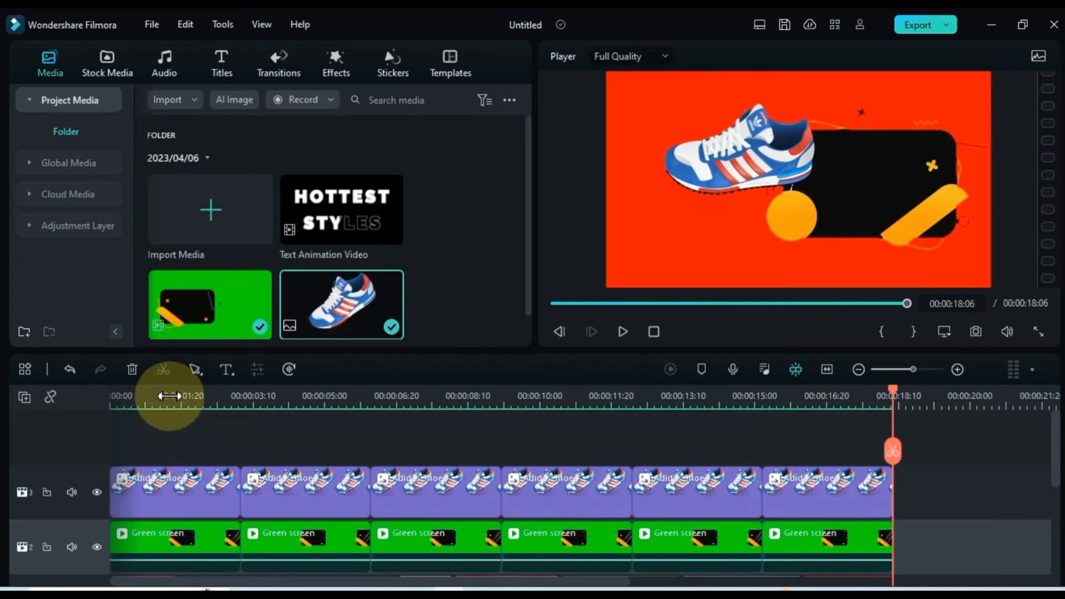
- Recolour the second shoe clip yellow and green by lowering the blue color curve's highlight endpoint to its minimum, and check the frame full screen
left_click(168, 395)
double_click(186, 484)
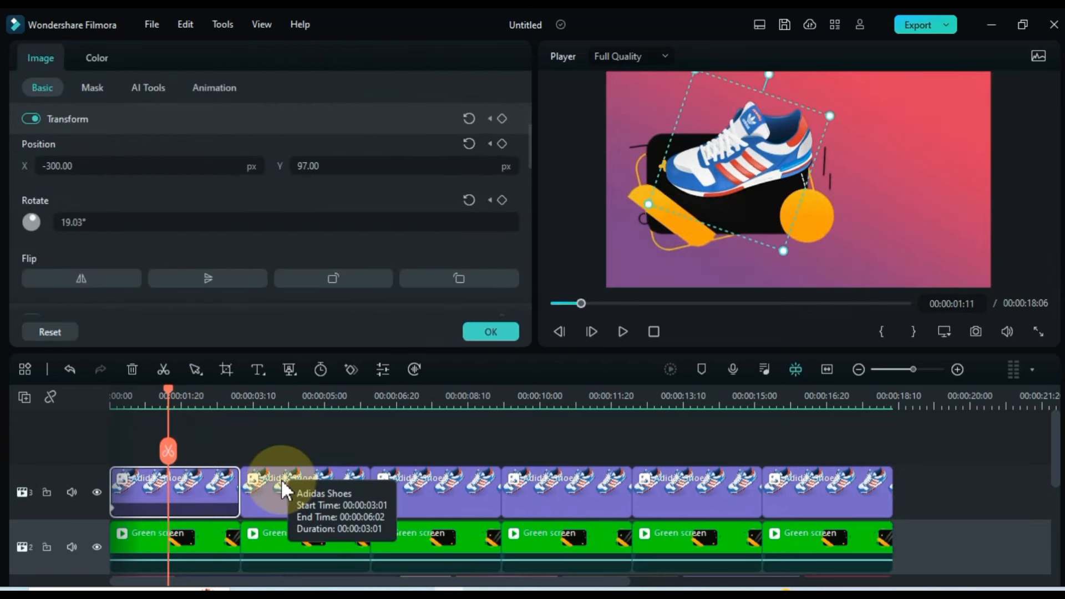
double_click(281, 483)
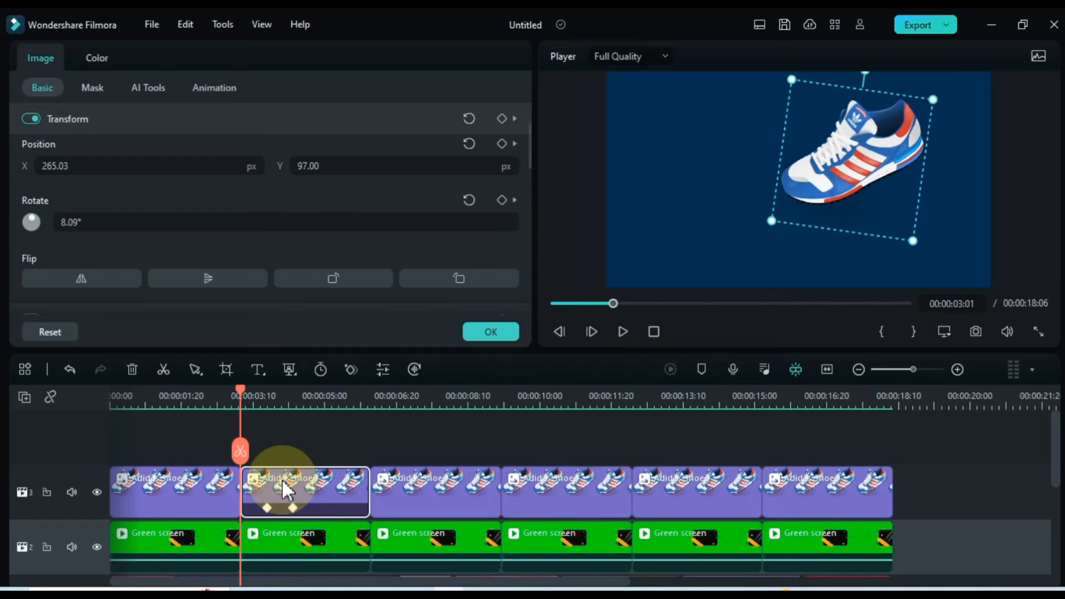
left_click_drag(281, 398, 303, 393)
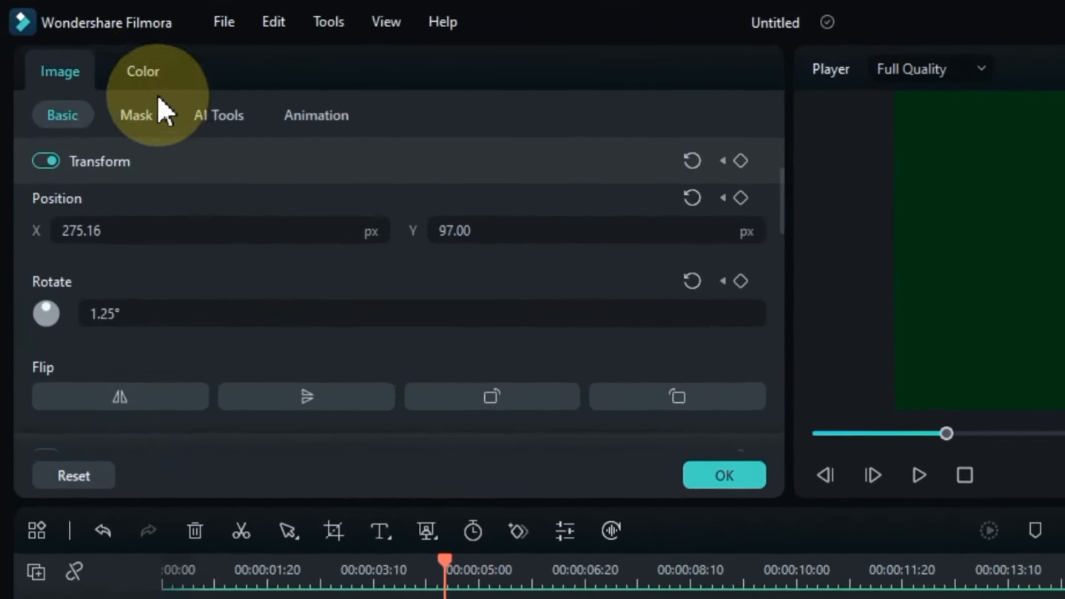
left_click(144, 71)
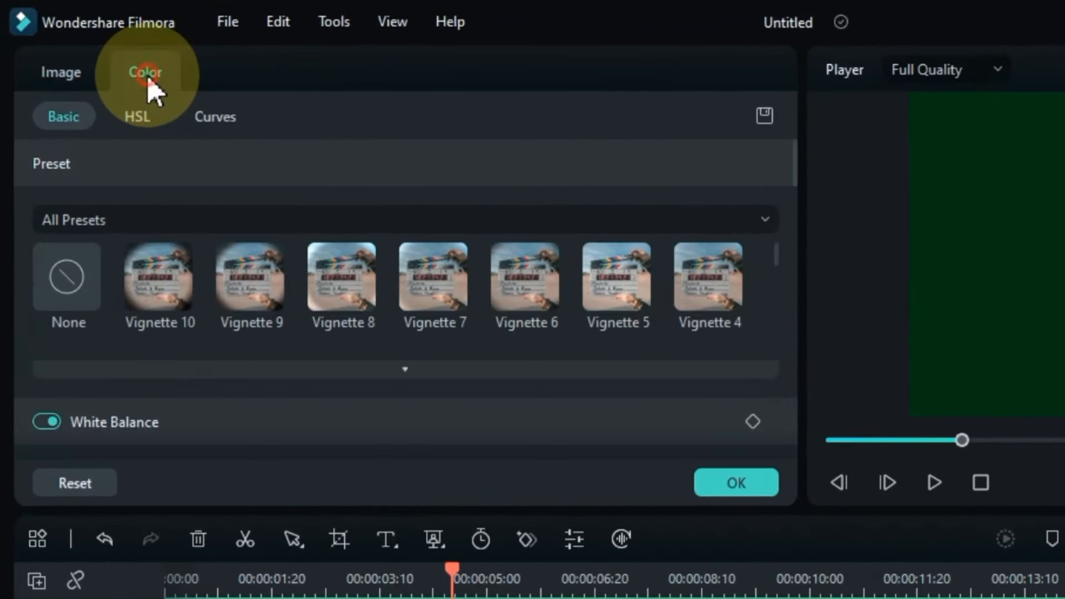
left_click(219, 119)
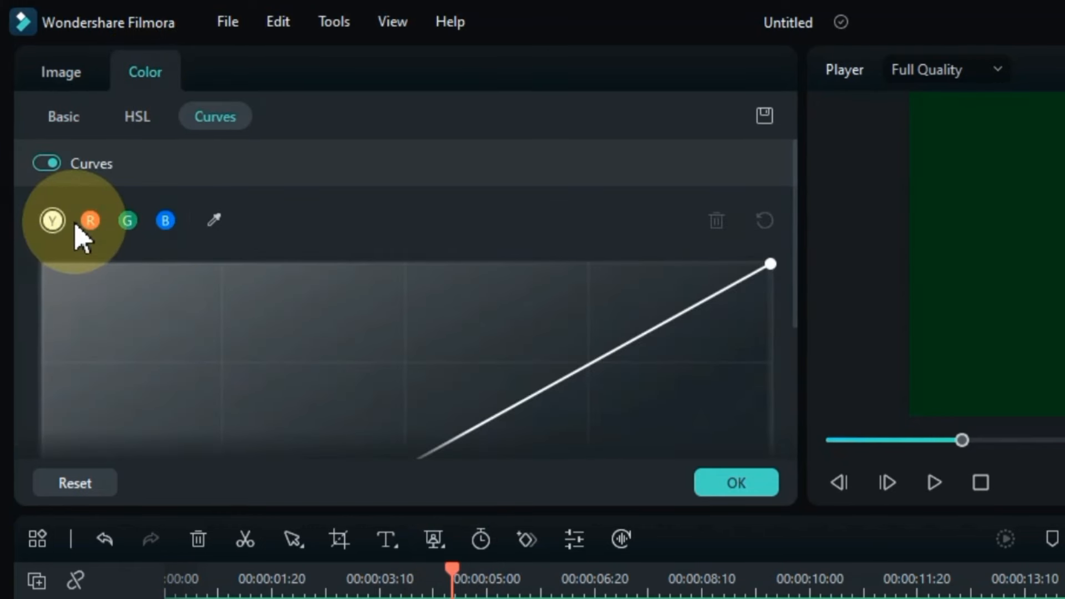
left_click(165, 223)
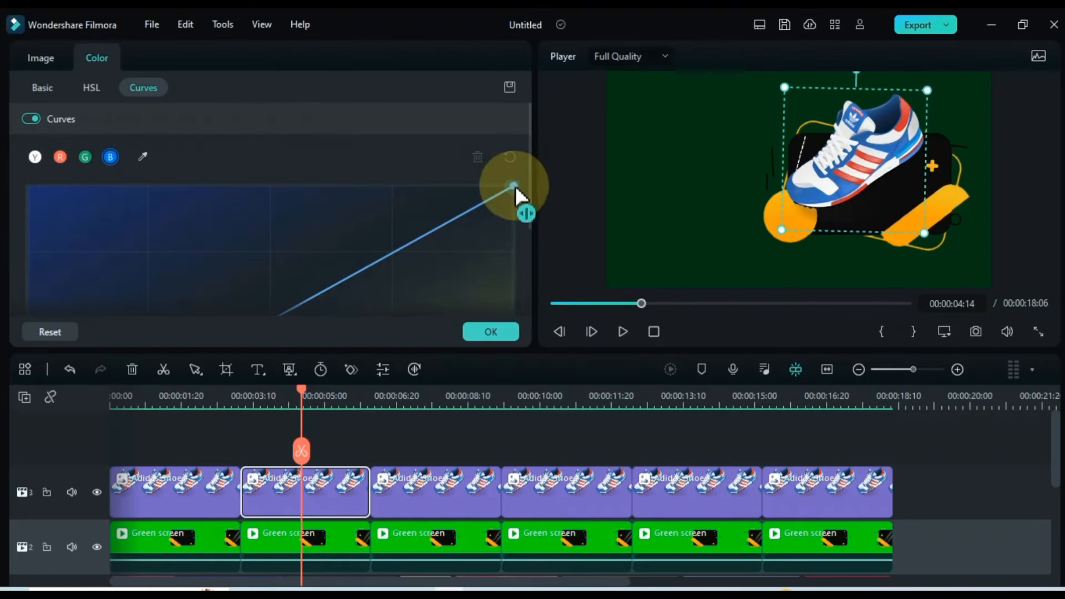
left_click_drag(774, 266, 790, 358)
left_click_drag(528, 252, 526, 304)
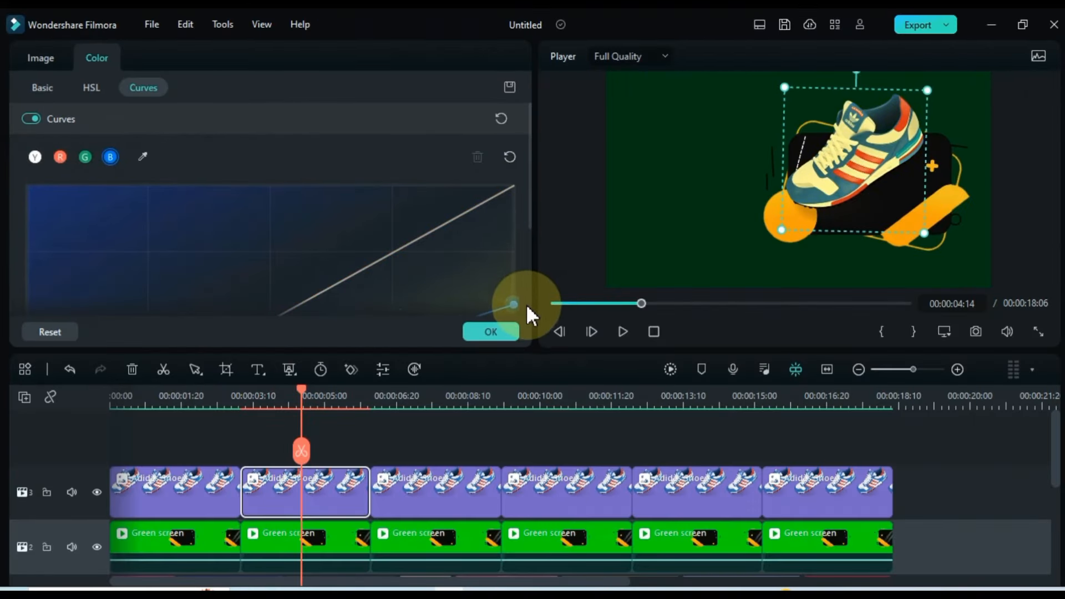
scroll(508, 263, "down", 3)
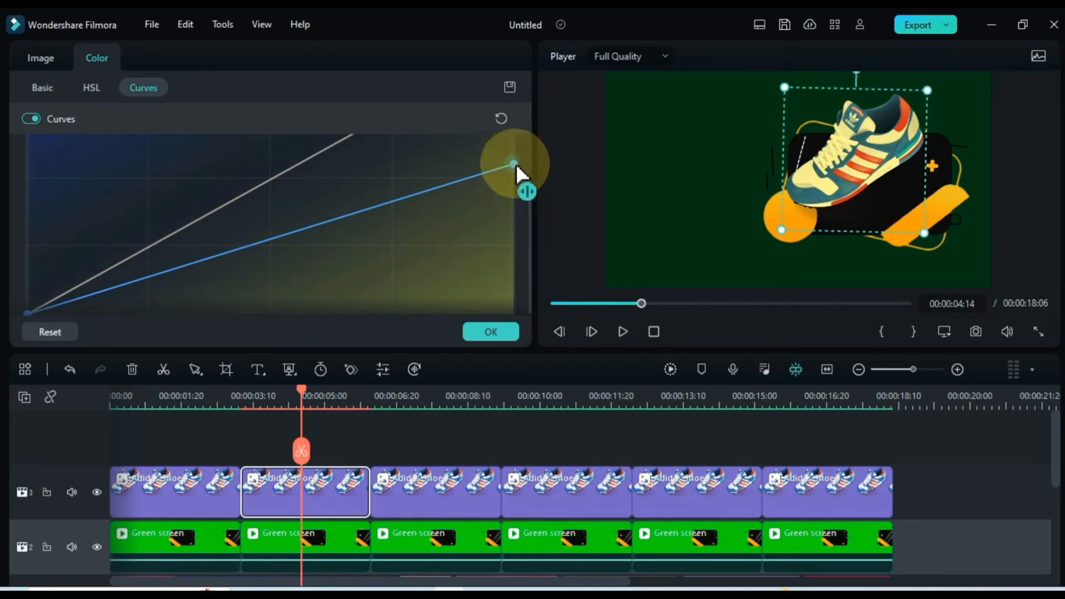
left_click_drag(515, 164, 751, 311)
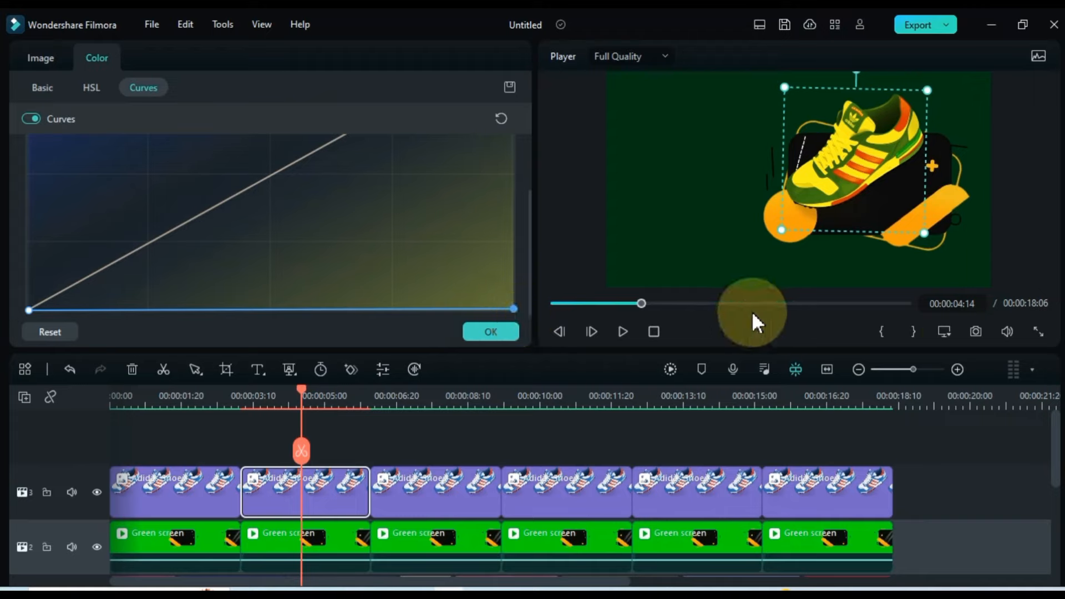
left_click(1040, 333)
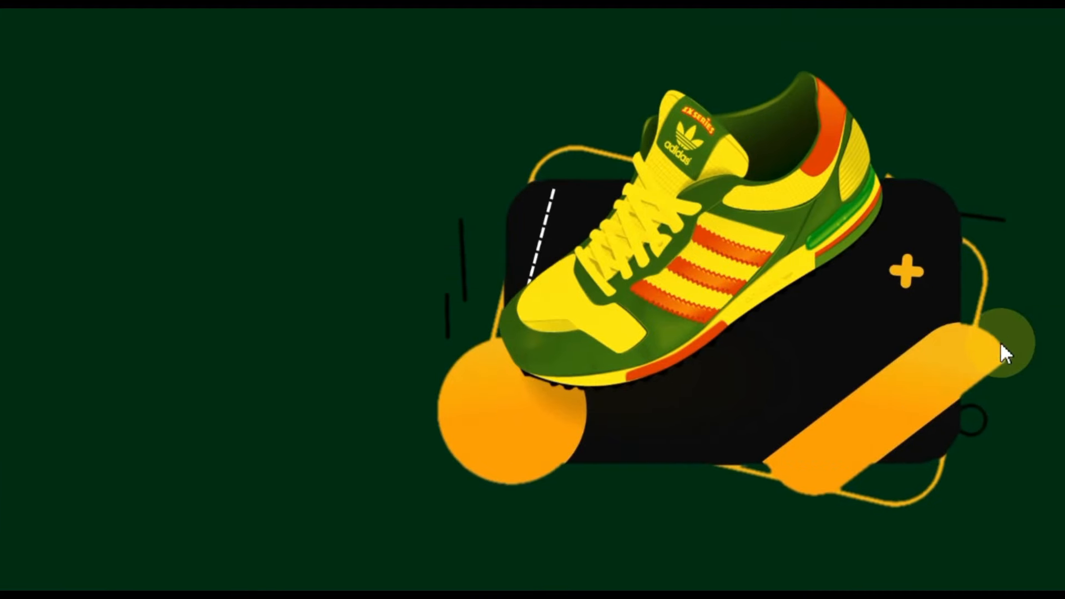
left_click(1039, 580)
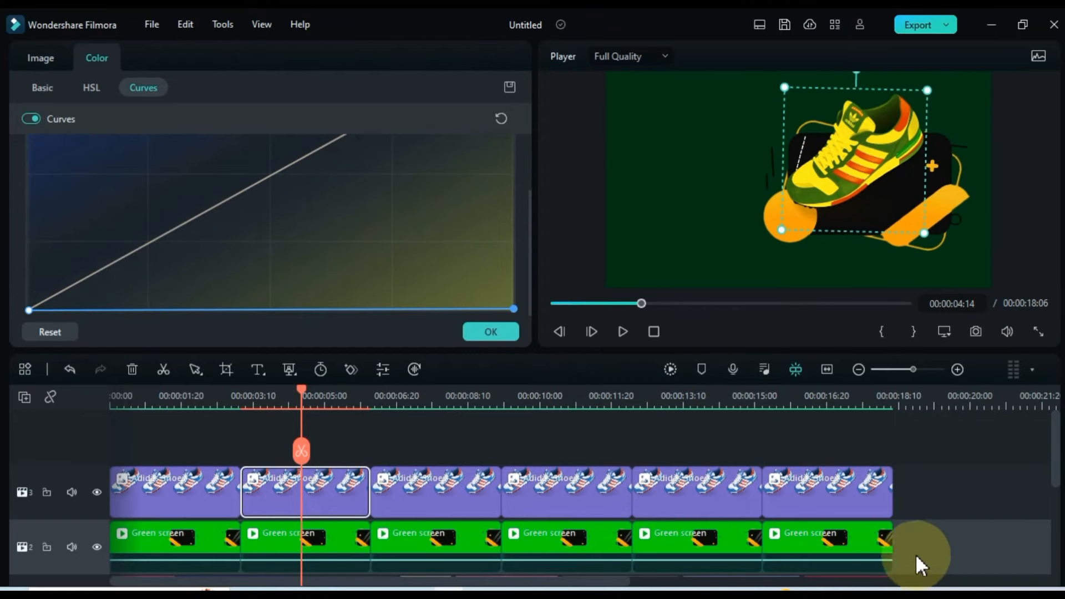
- Recolour the third shoe clip green by raising the green color curve at two points, in the shadows and midtones
left_click_drag(303, 417, 407, 410)
left_click(442, 480)
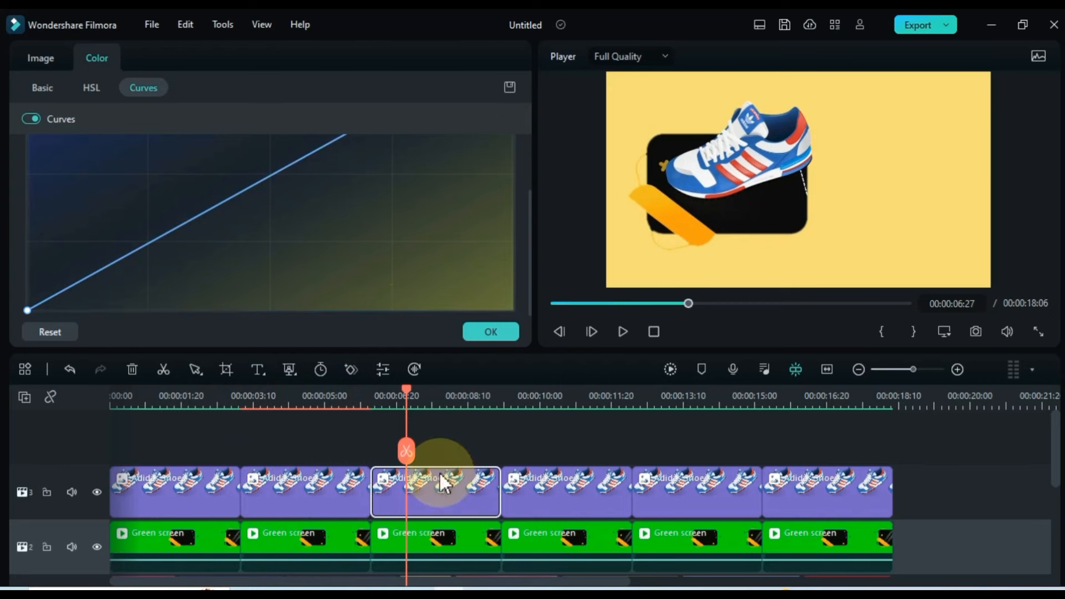
scroll(361, 249, "up", 3)
left_click(84, 157)
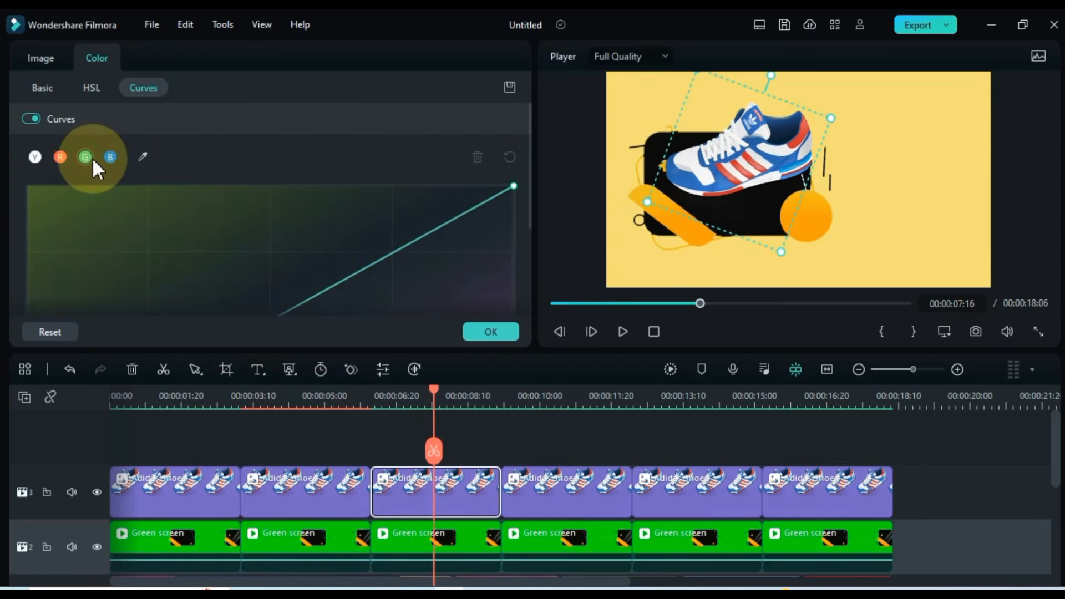
left_click_drag(392, 254, 59, 255)
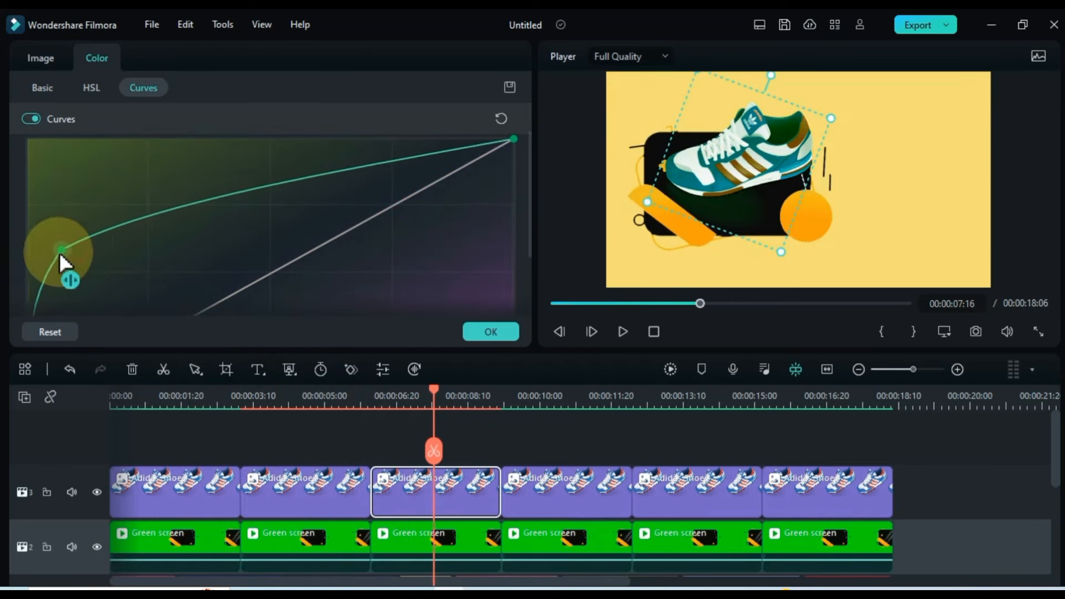
left_click_drag(277, 185, 205, 169)
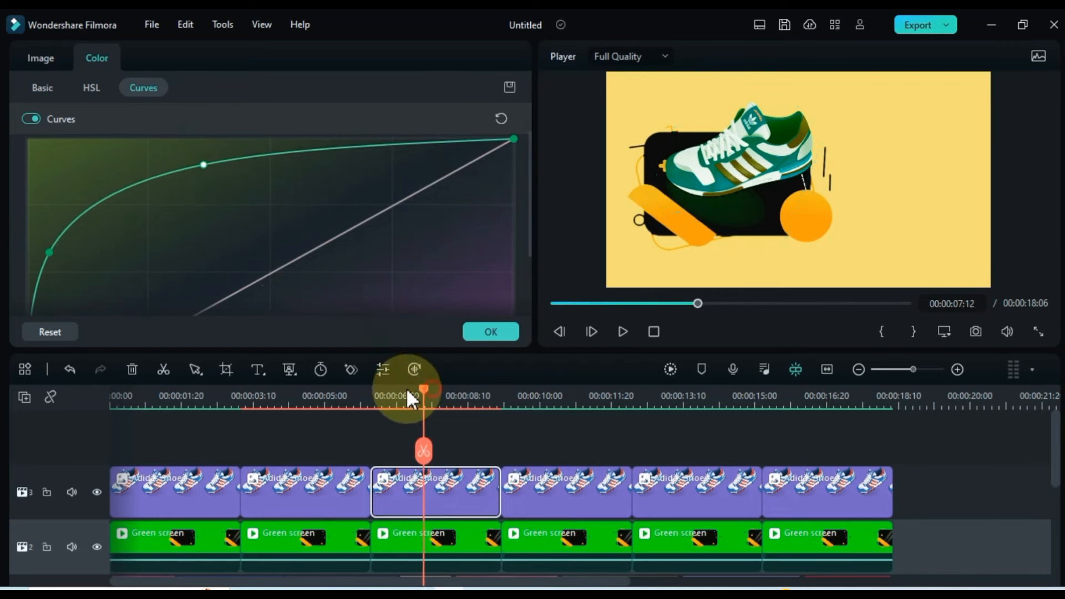
- Recolour the fourth, fifth and last shoe clips with the color curves, and play the promo from the start
left_click_drag(409, 398, 536, 422)
left_click(550, 489)
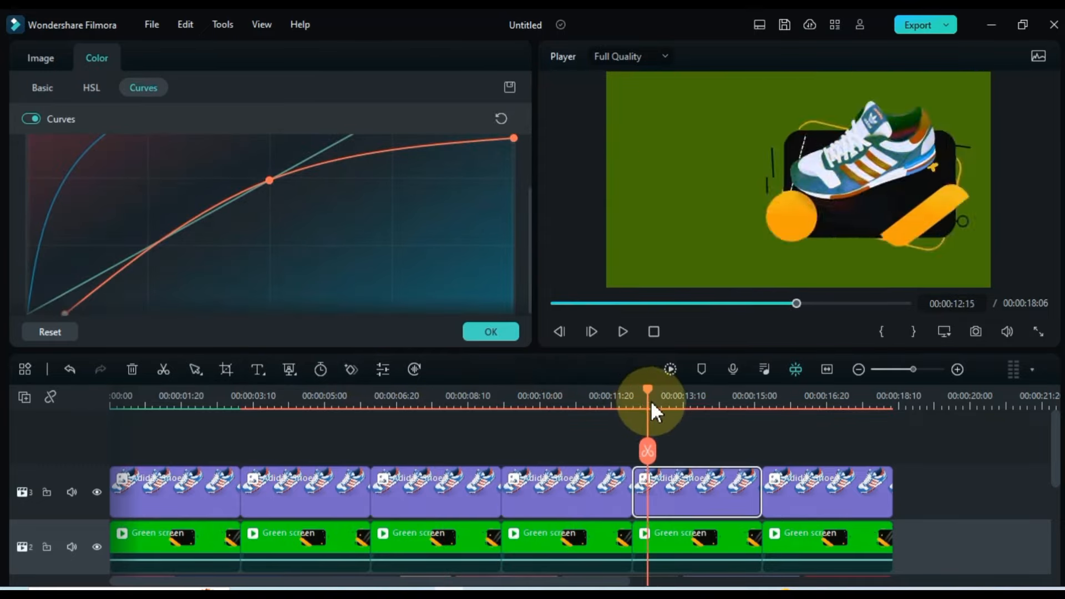
left_click_drag(649, 405, 105, 426)
key("space")
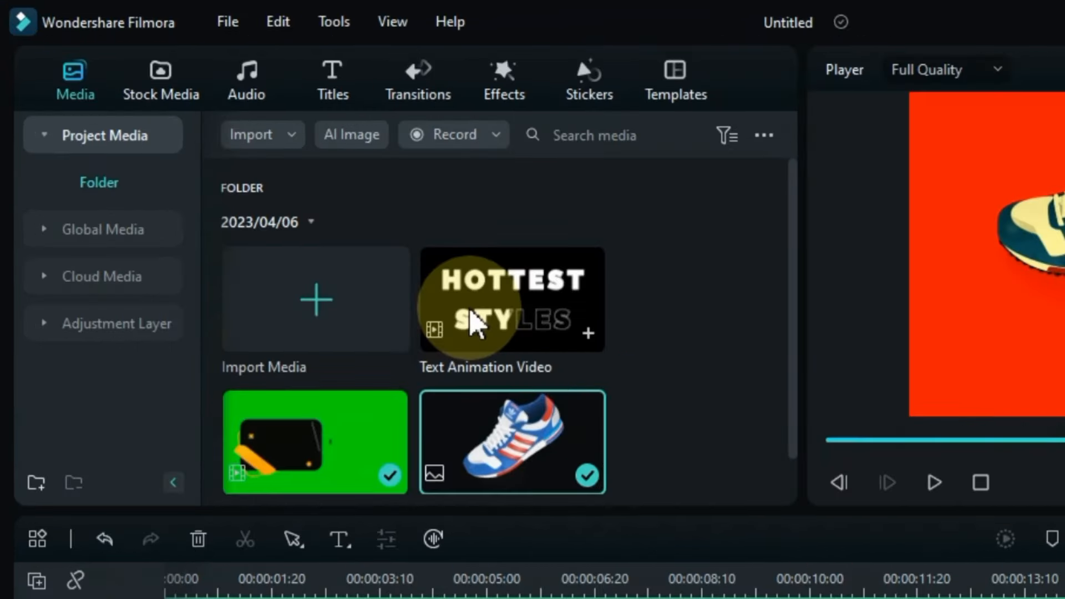
- Place the Text Animation Video at the timeline start above the shoes and slow it to 0.99x to end with the shoe clips
left_click_drag(470, 323, 176, 598)
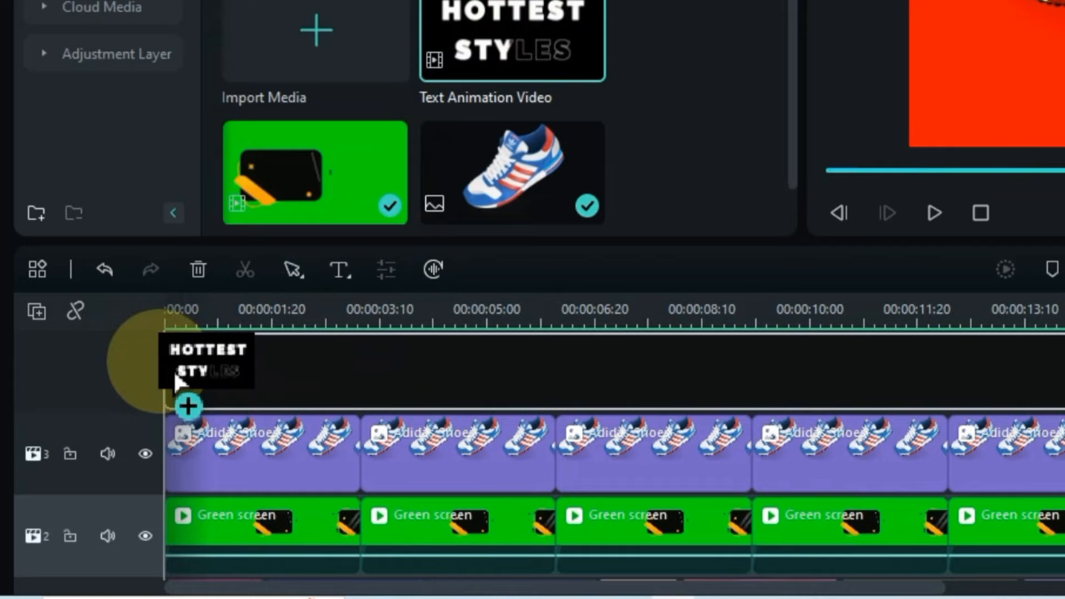
left_click_drag(176, 383, 144, 375)
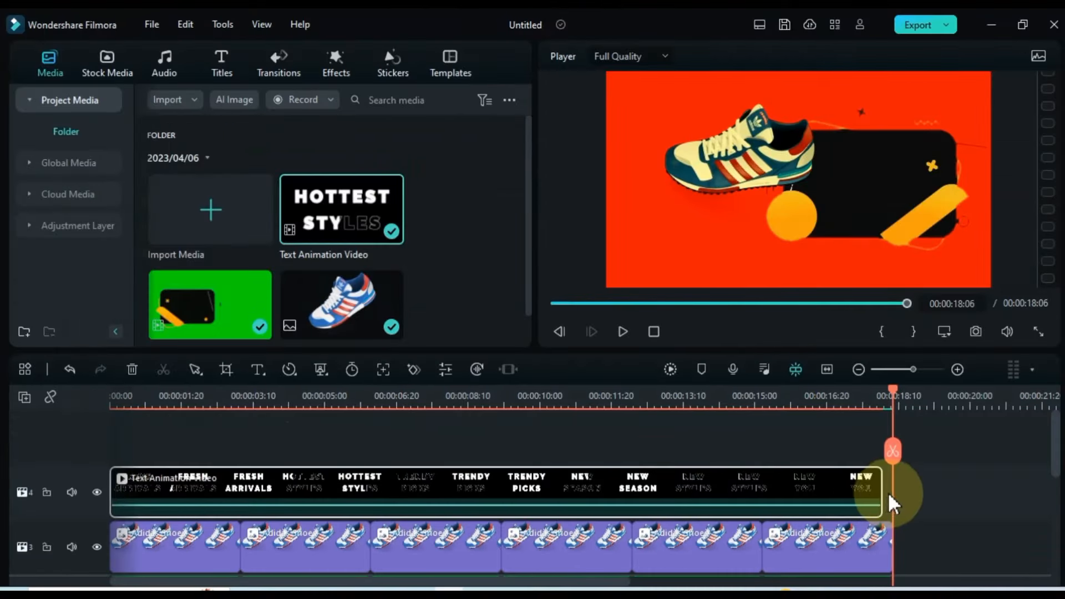
left_click_drag(882, 486, 891, 486)
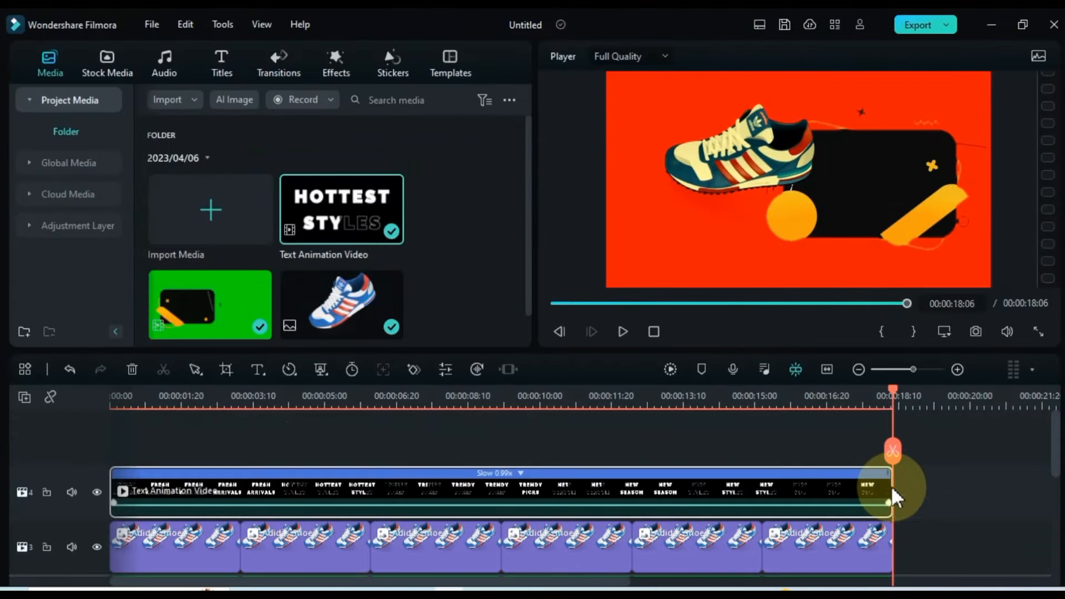
- Preview the text animation from 00:00:01:15 and set its blend mode to Screen
left_click_drag(894, 400, 174, 450)
key("space")
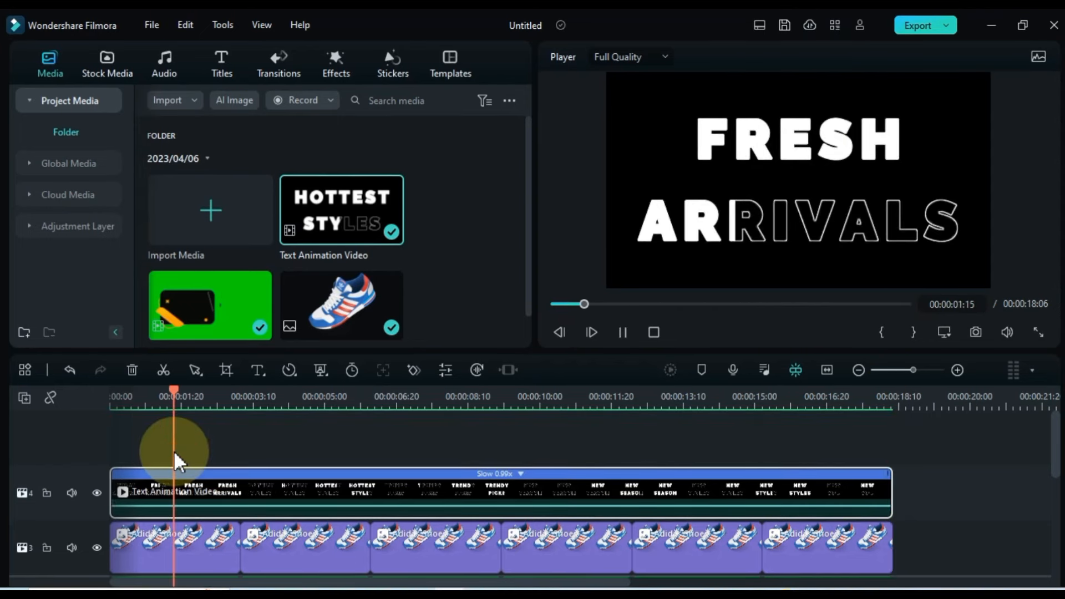
key("space")
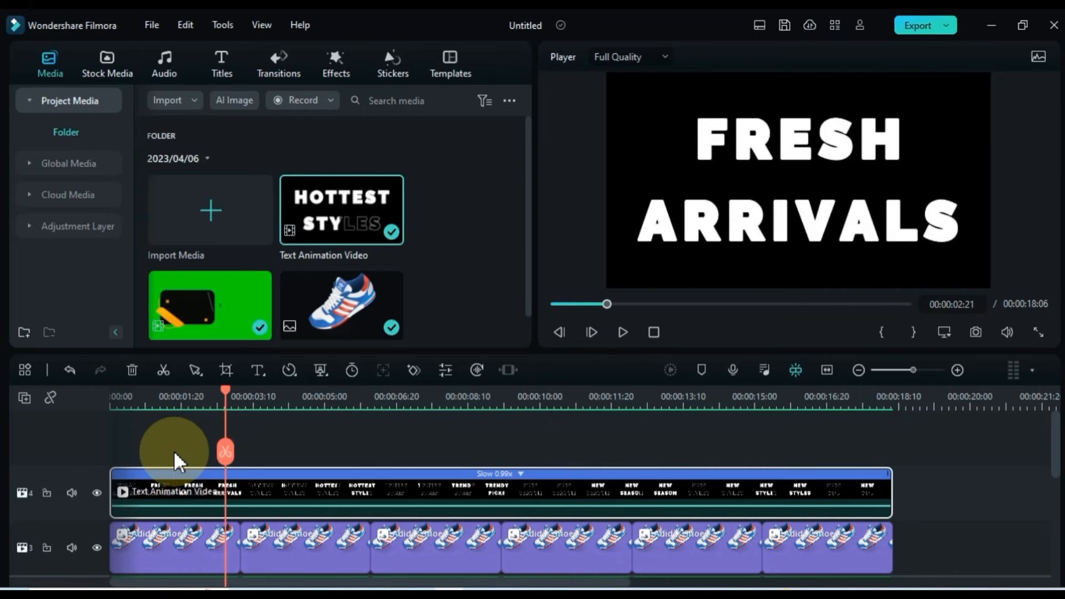
double_click(240, 498)
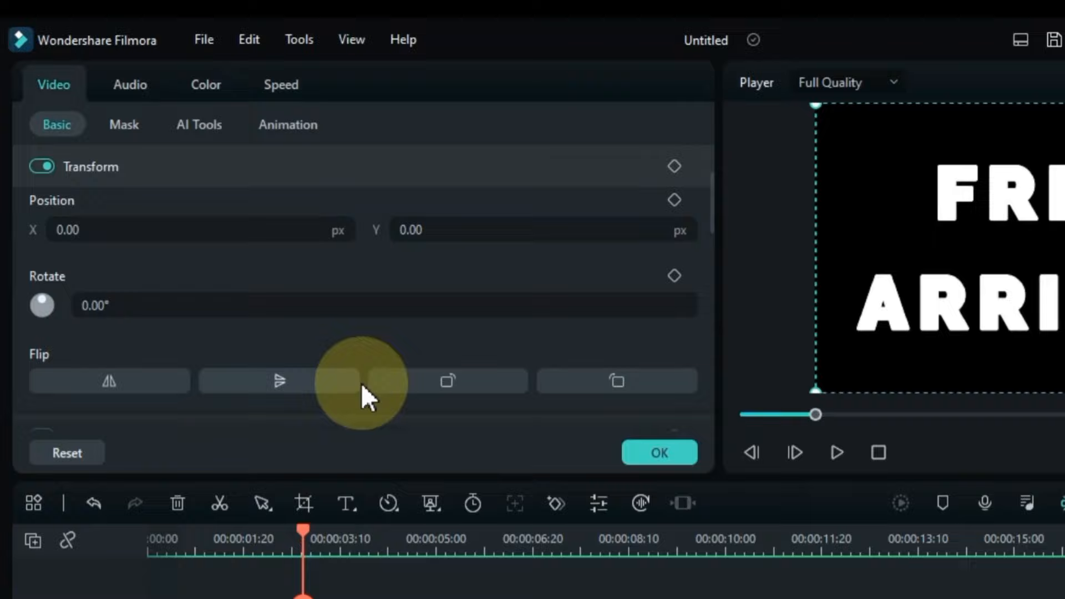
scroll(286, 263, "down", 3)
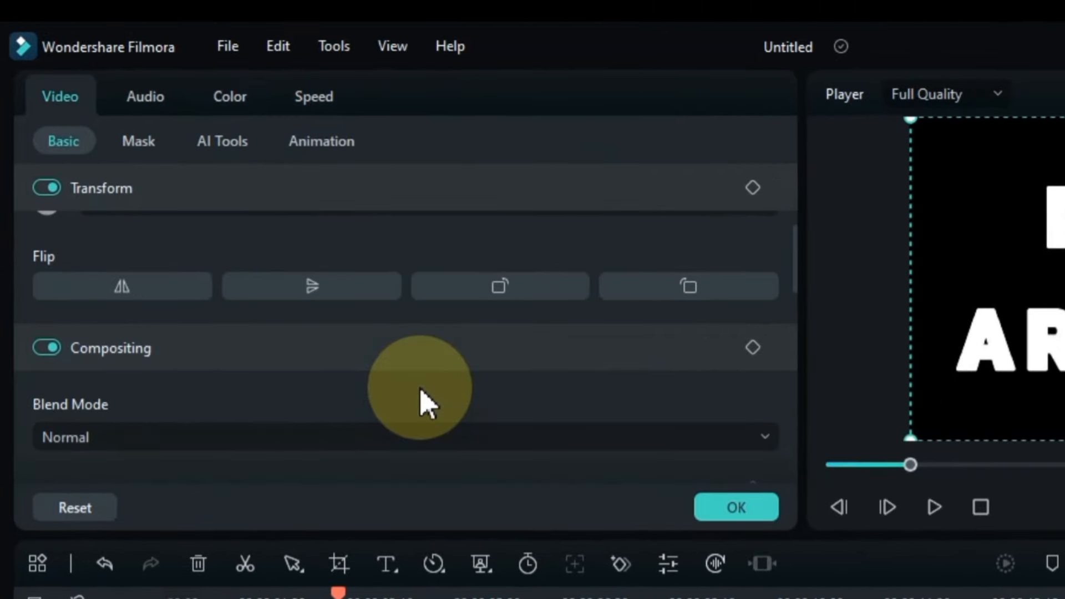
scroll(422, 401, "down", 2)
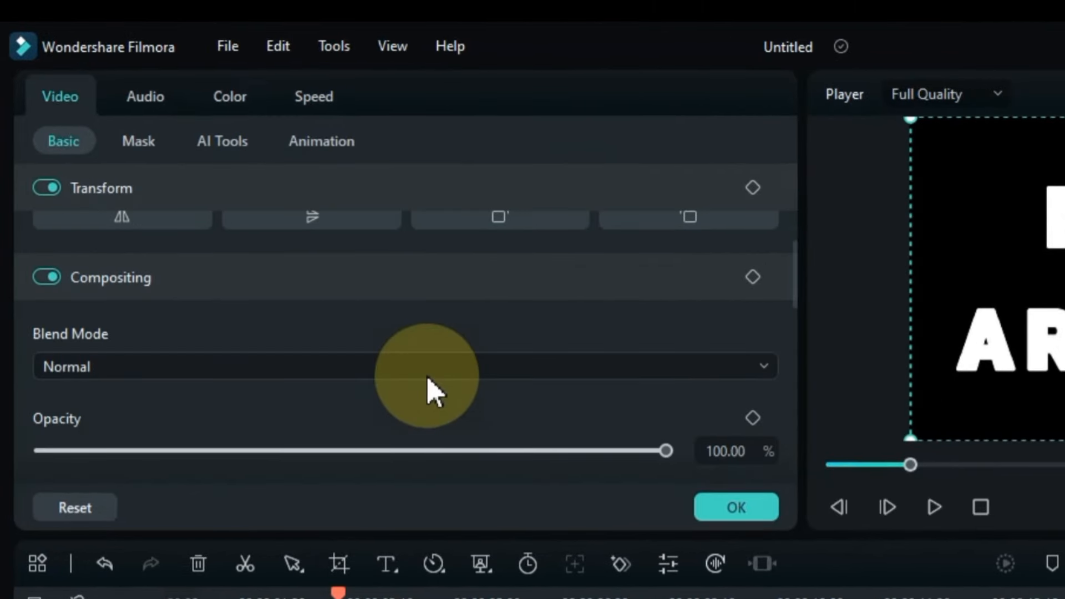
left_click(434, 374)
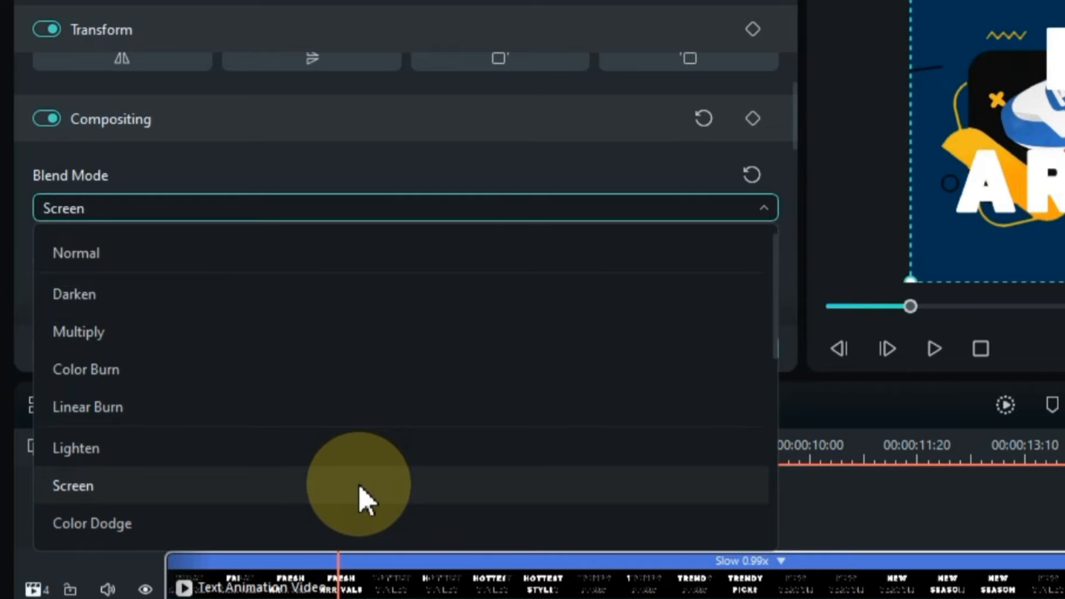
left_click(363, 500)
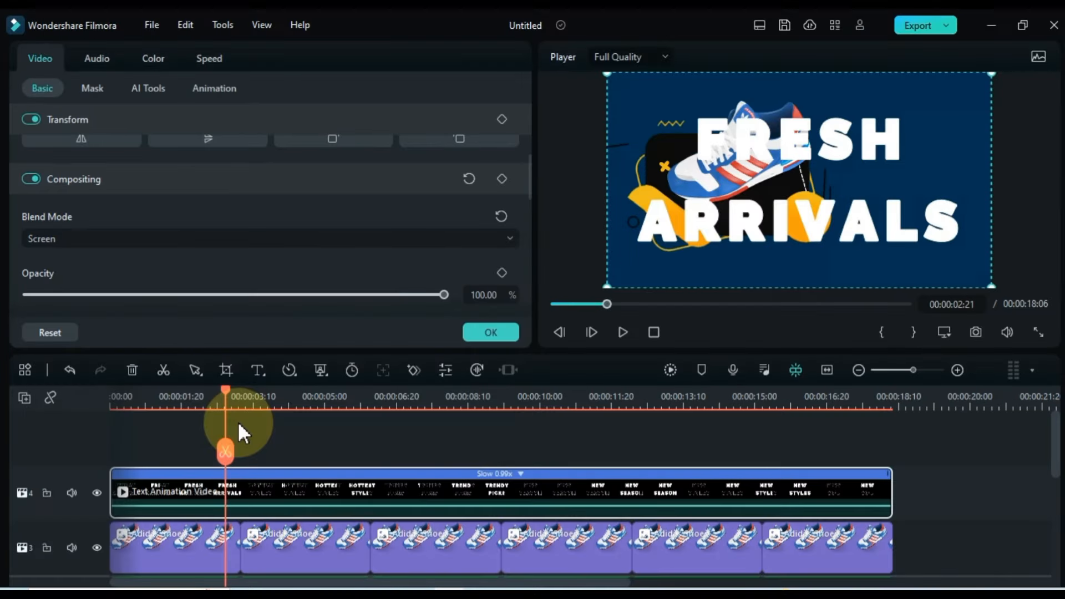
- Scale the text animation to 50% and position it at X 539 px and Y 99 px, beside the first shoe
left_click_drag(338, 438, 409, 434)
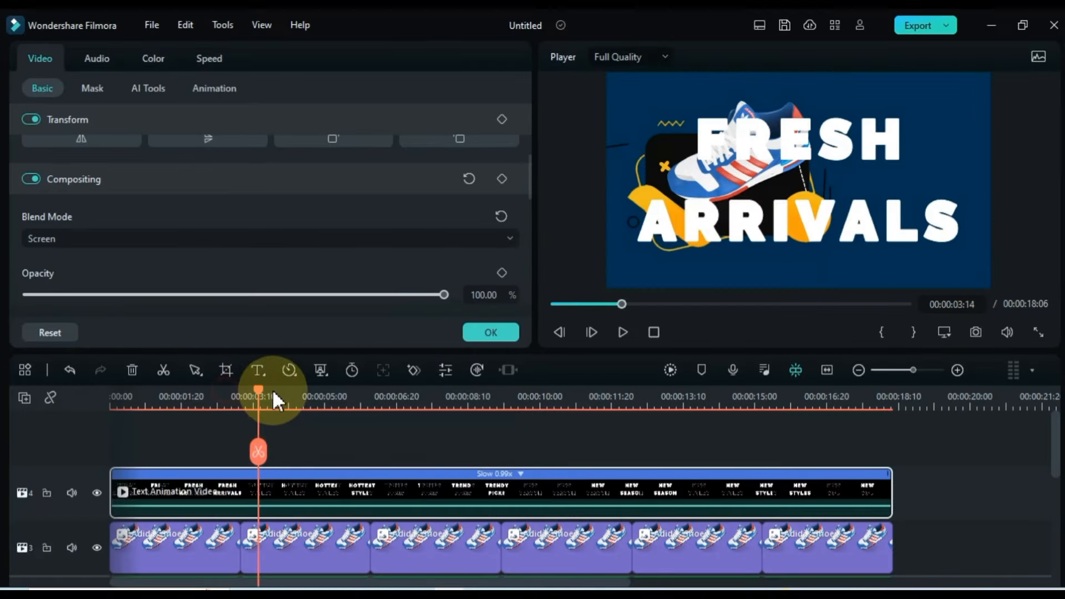
left_click_drag(273, 392, 91, 422)
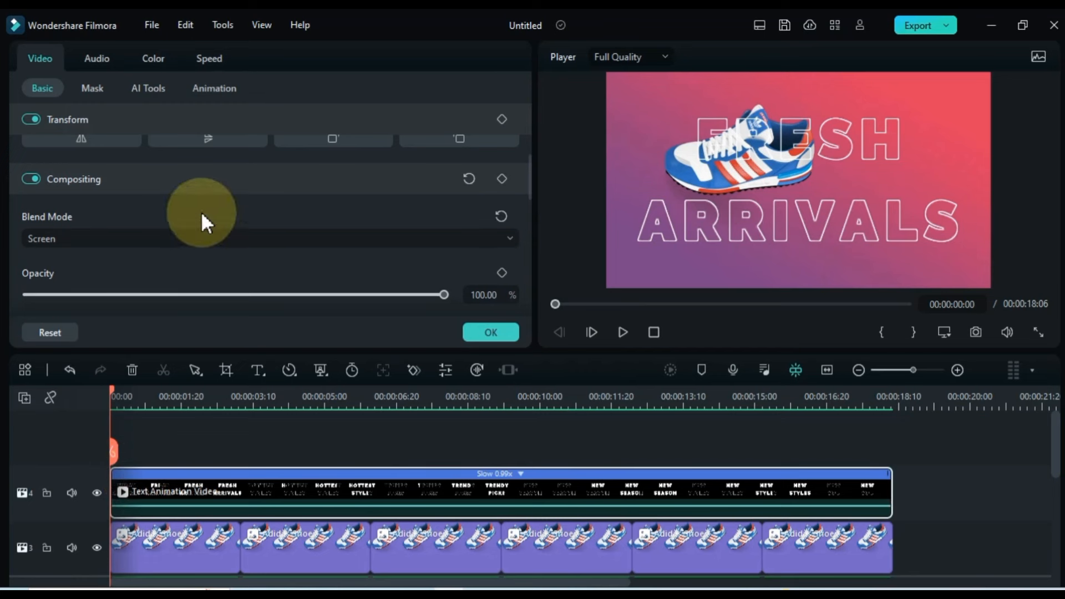
scroll(218, 183, "up", 5)
scroll(222, 191, "up", 1)
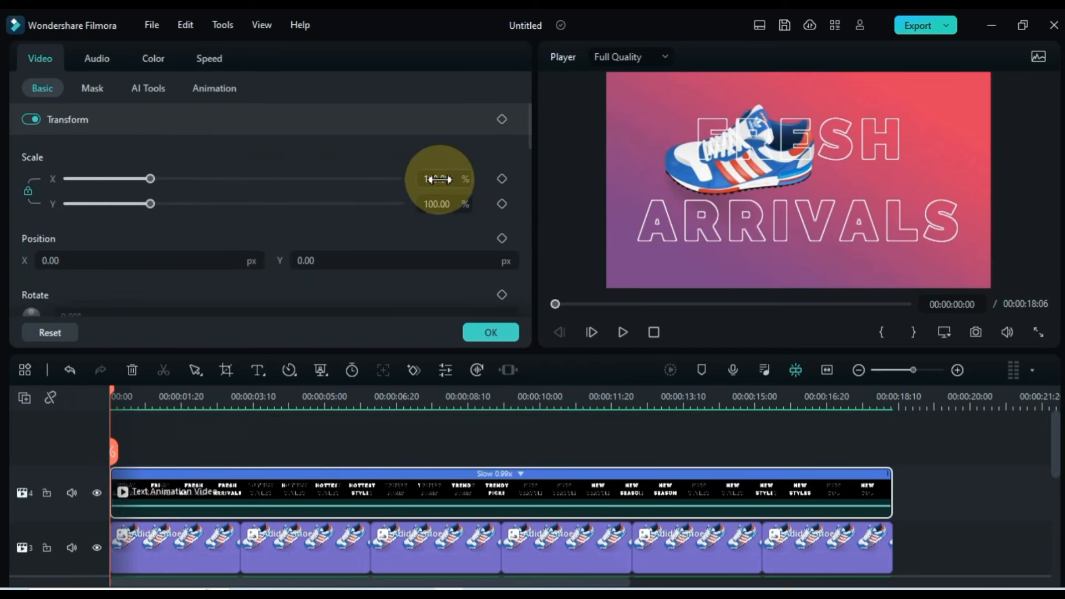
left_click_drag(439, 180, 422, 180)
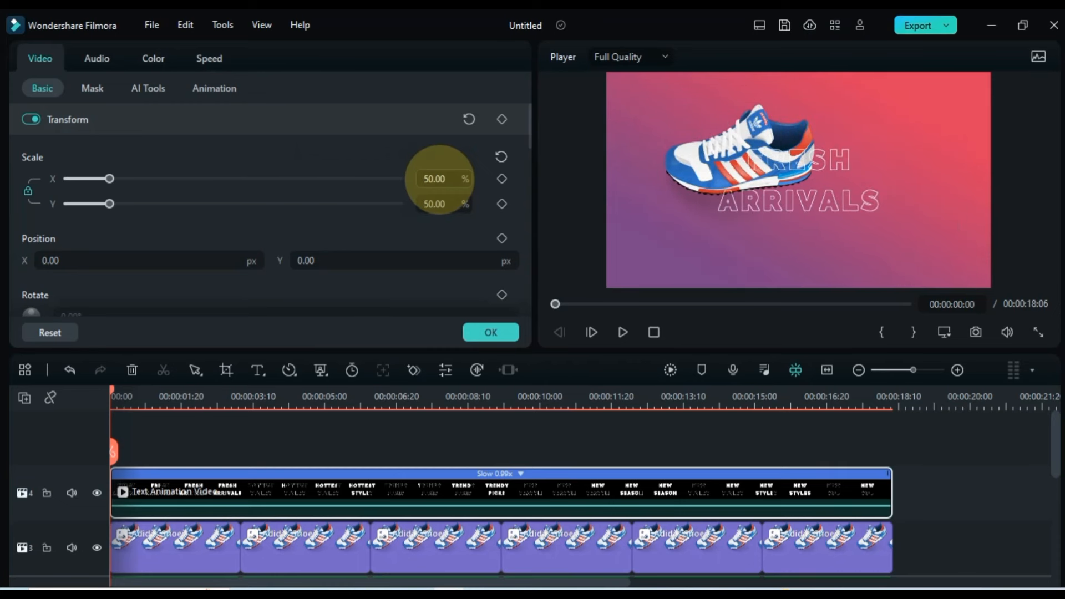
left_click_drag(140, 257, 141, 257)
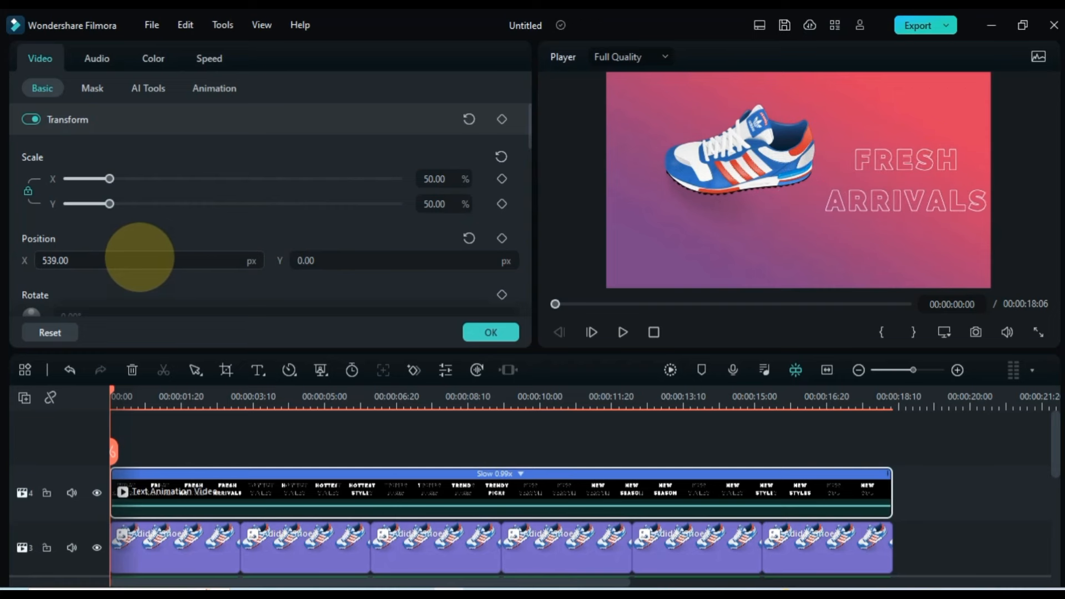
left_click_drag(368, 255, 372, 256)
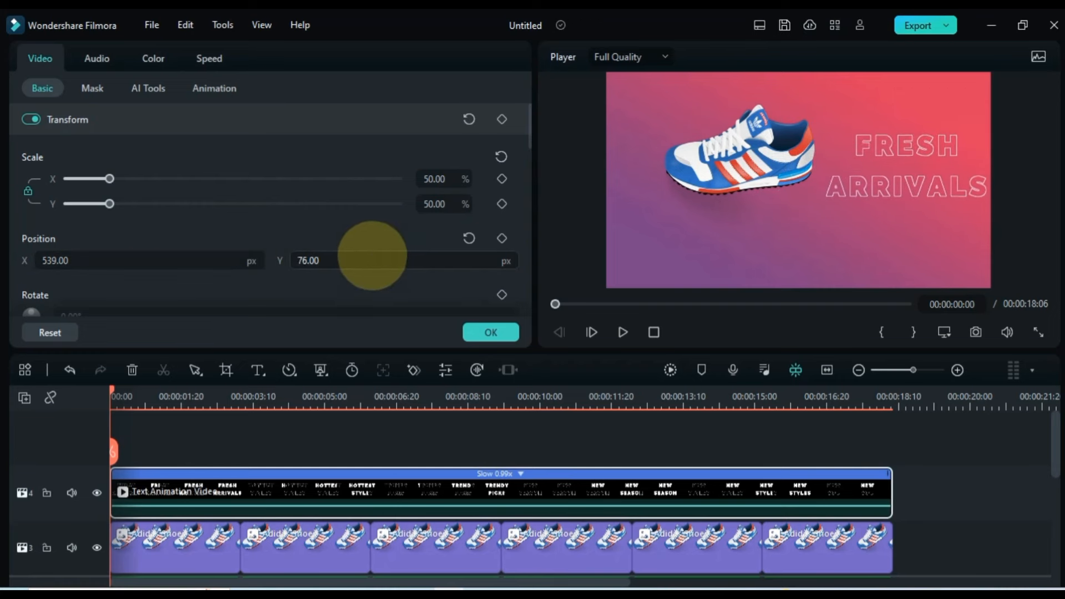
- Split the text animation clip at the cut between the first and second shoe clips
left_click_drag(118, 389, 231, 404)
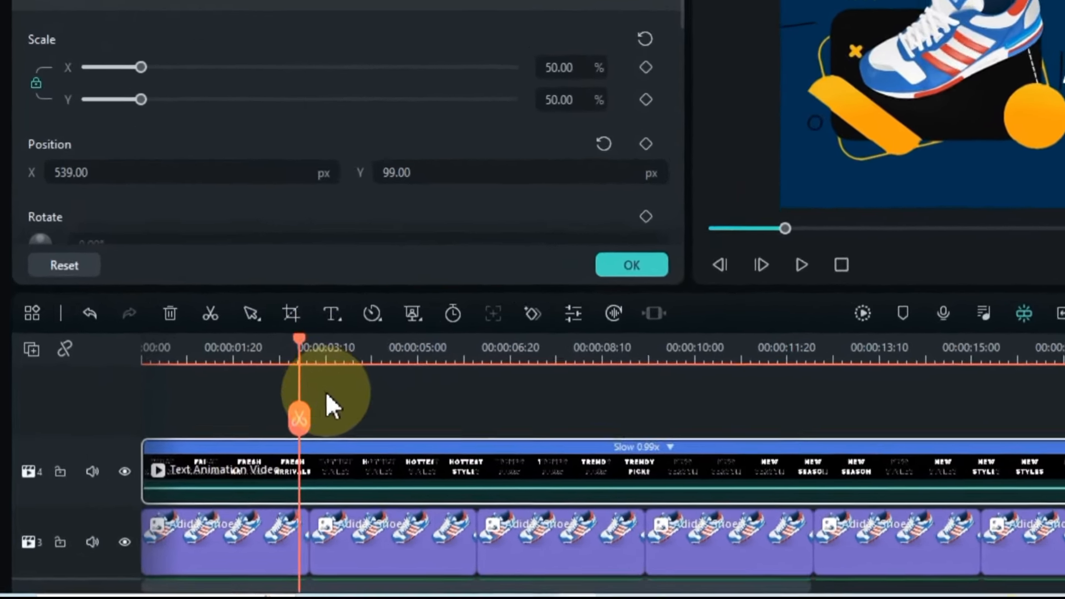
left_click(255, 436)
key("Down")
left_click(396, 447)
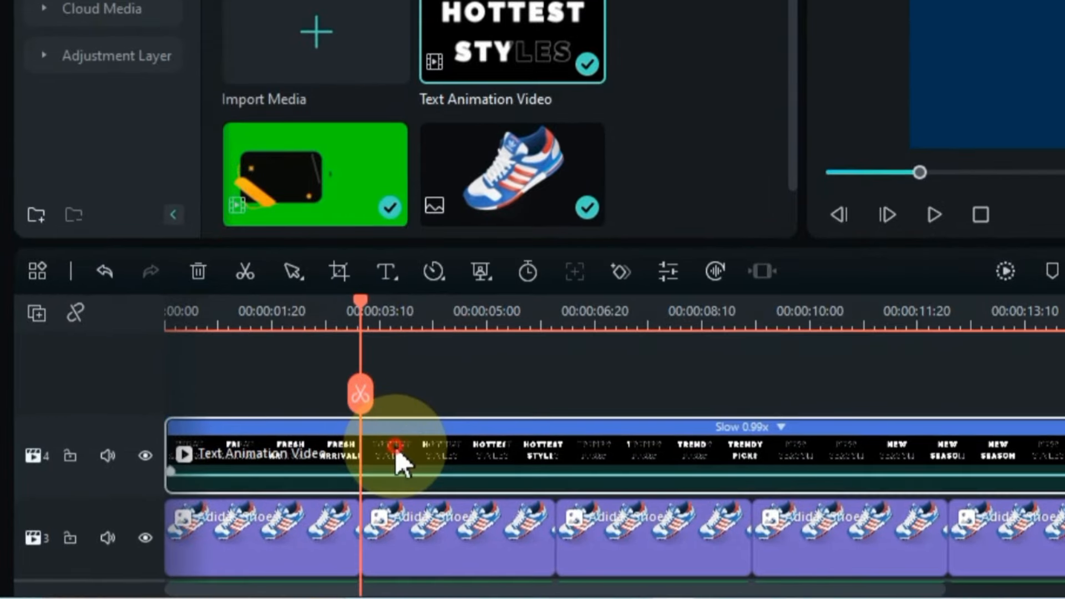
left_click(363, 403)
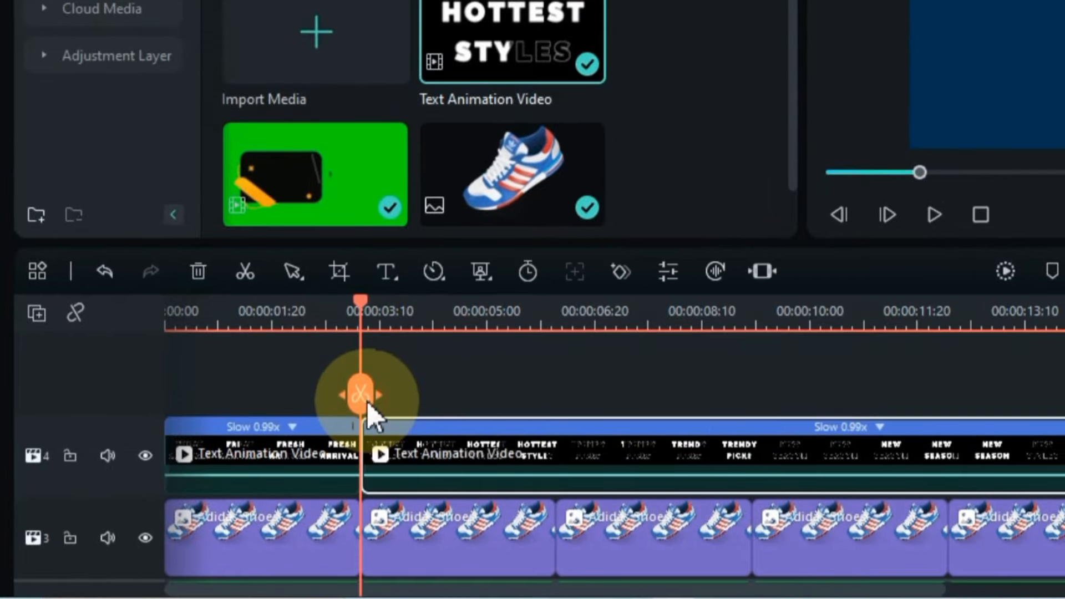
- Split the text animation where the third shoe clip begins and again at 00:00:09:03, where the fourth begins
left_click(604, 464)
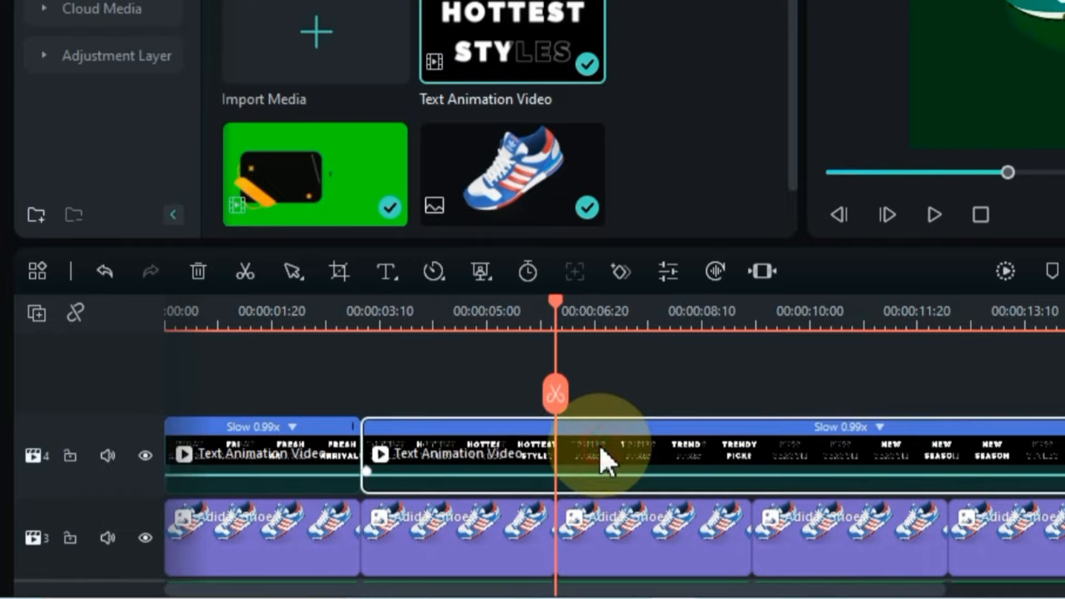
left_click(558, 396)
left_click(680, 402)
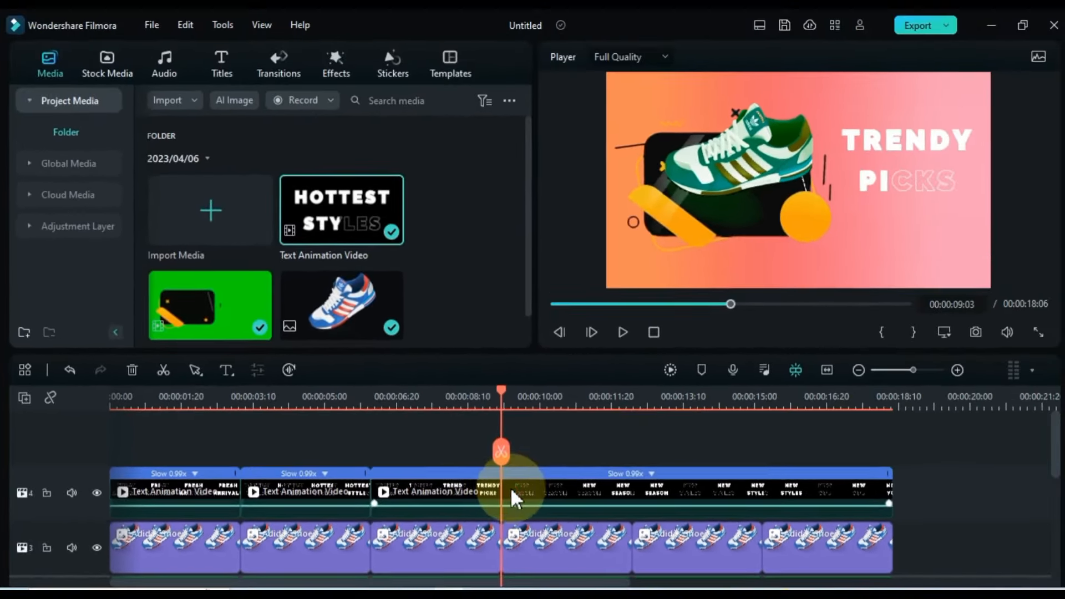
left_click(572, 485)
left_click(562, 439)
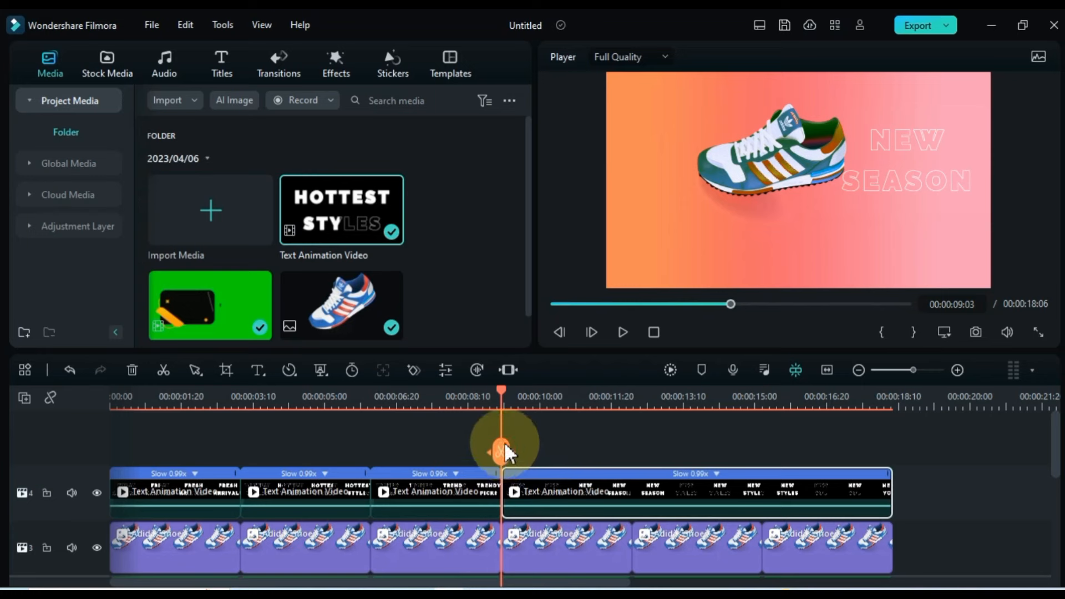
- Split the text animation at 00:00:12:04 and 00:00:15:05, where the fifth and last shoe clips begin
left_click(595, 451)
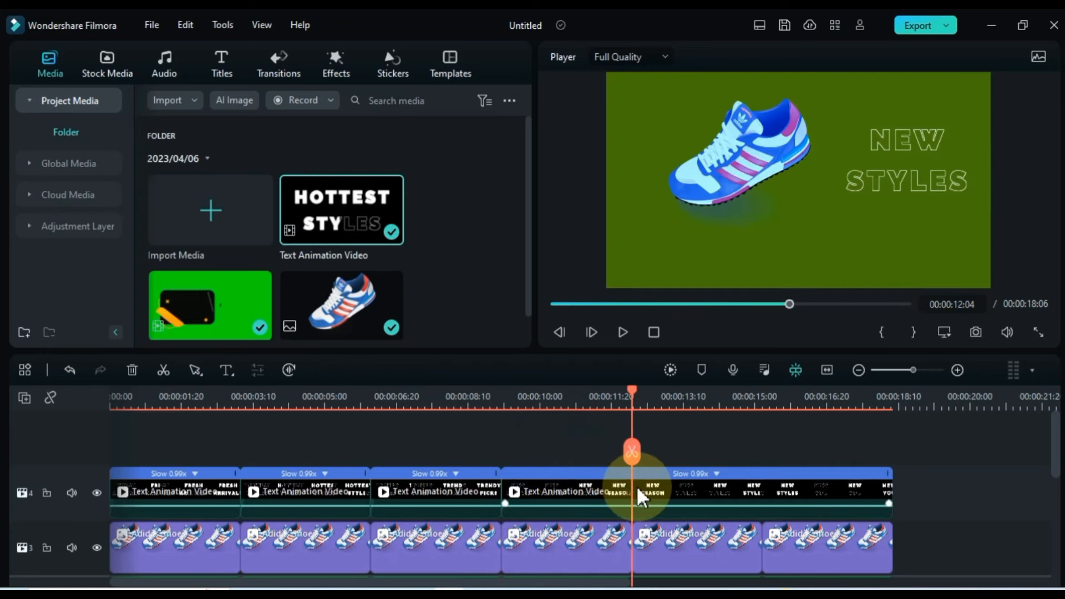
left_click(632, 452)
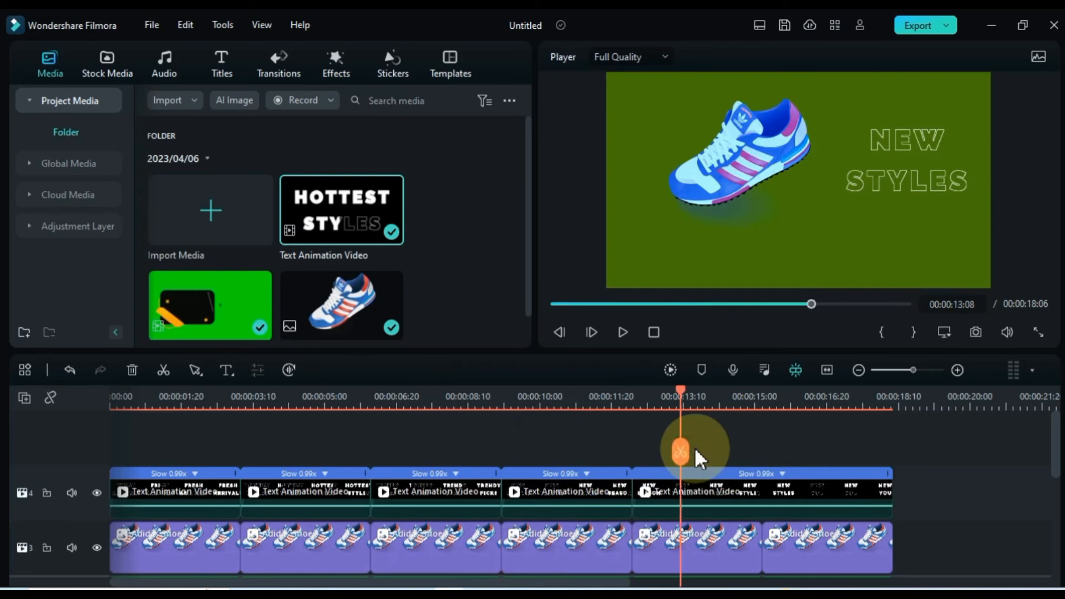
key("Down")
left_click(768, 472)
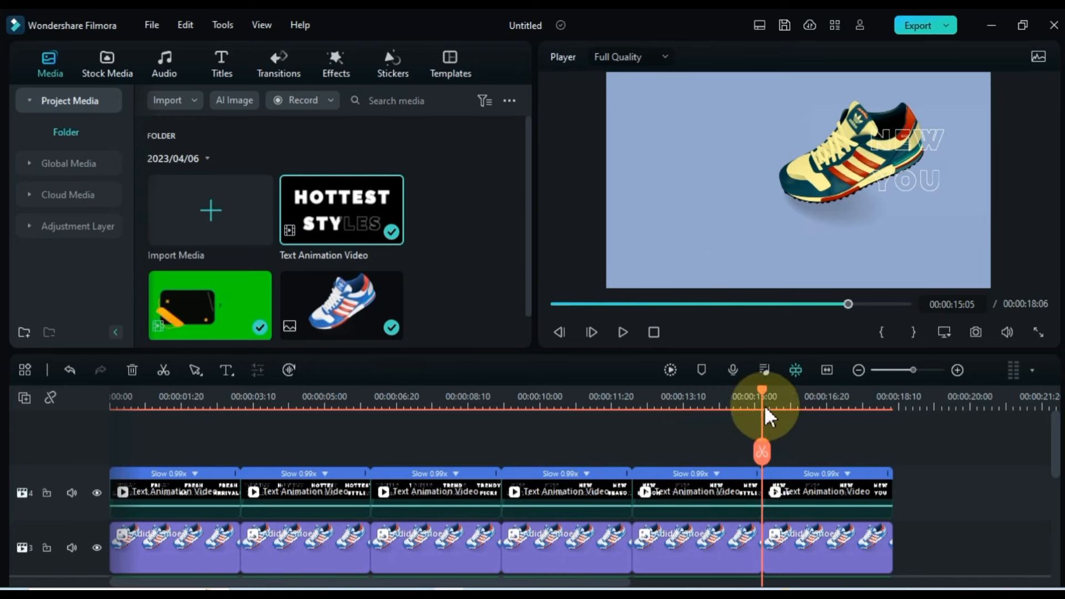
- Set the second text clip's X position to -530 px, opposite its shoe, and play the following scenes to check the text placement
left_click_drag(766, 404, 300, 452)
left_click(322, 499)
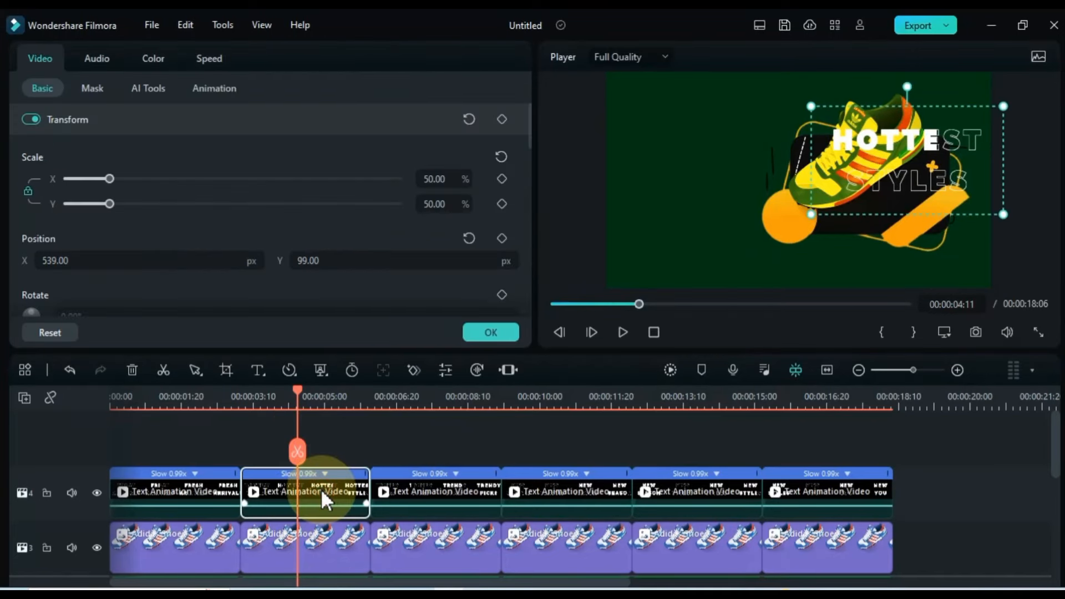
left_click_drag(200, 257, 250, 264)
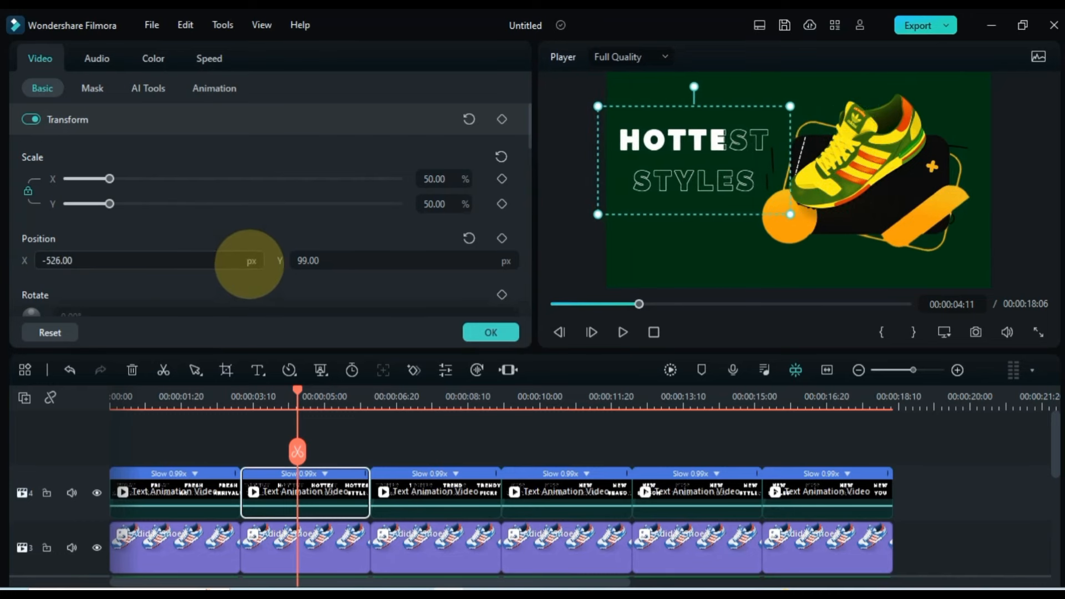
left_click(416, 397)
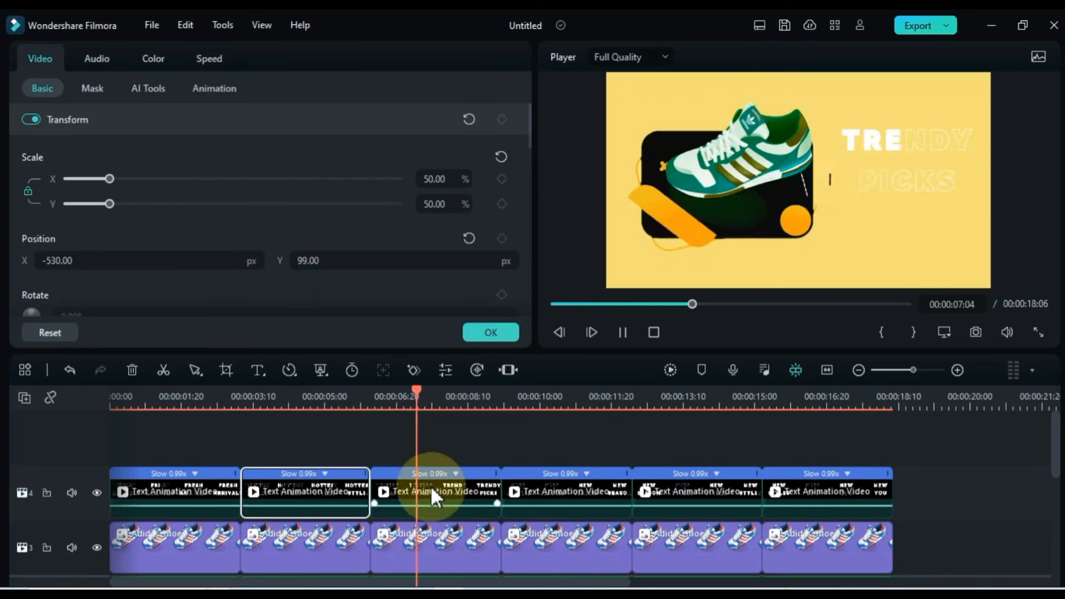
key("space")
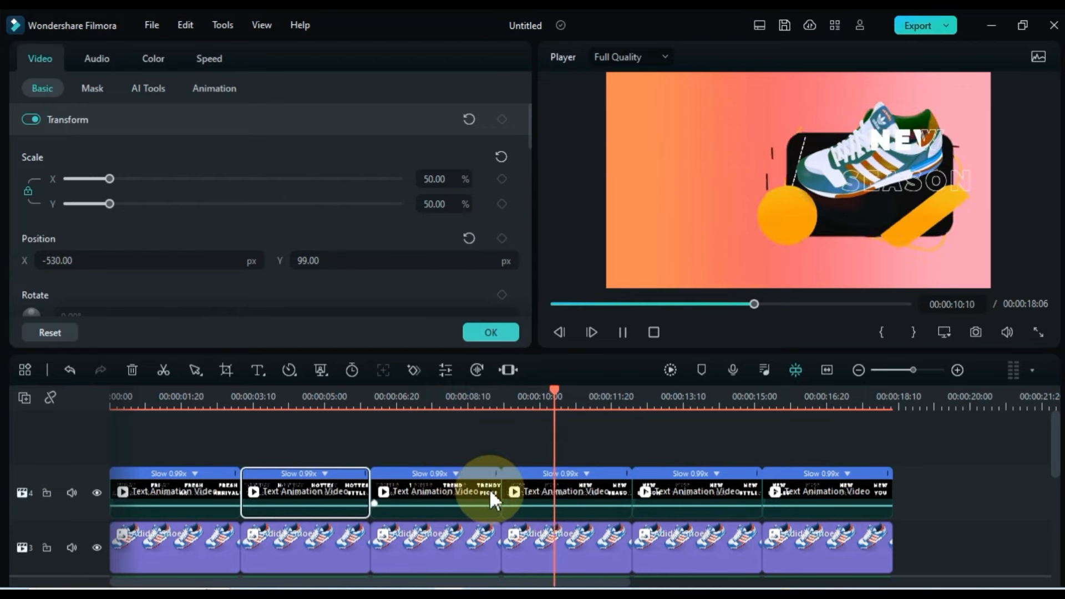
- Shift the fourth text clip horizontally into the empty area opposite its shoe
key("space")
left_click(564, 491)
left_click_drag(207, 263, 247, 266)
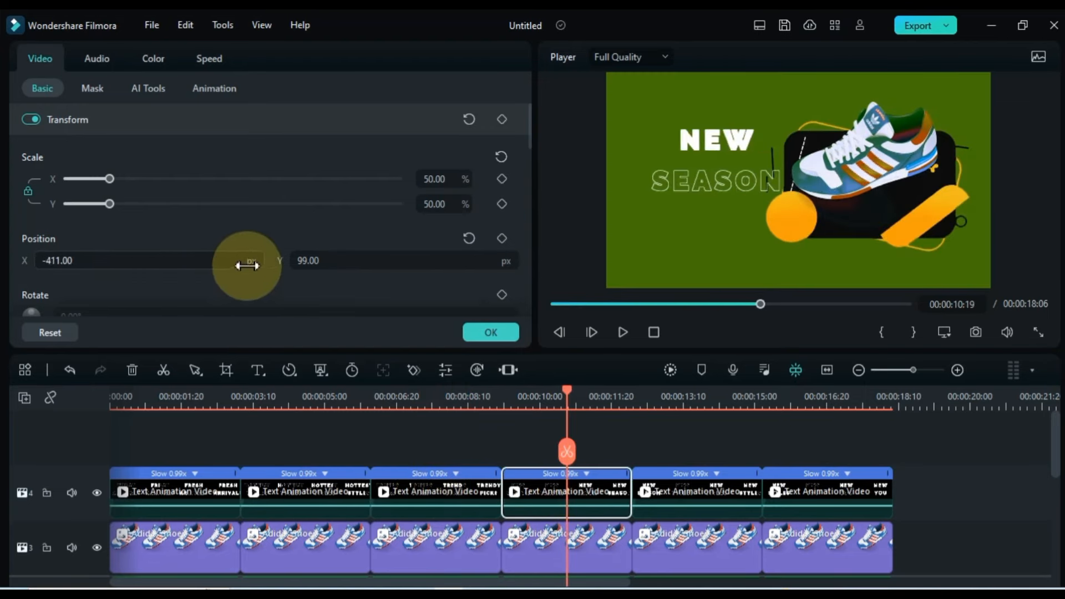
- Check the fifth scene's text placement and set the last text clip's X position to -597 px
left_click(678, 400)
left_click(705, 491)
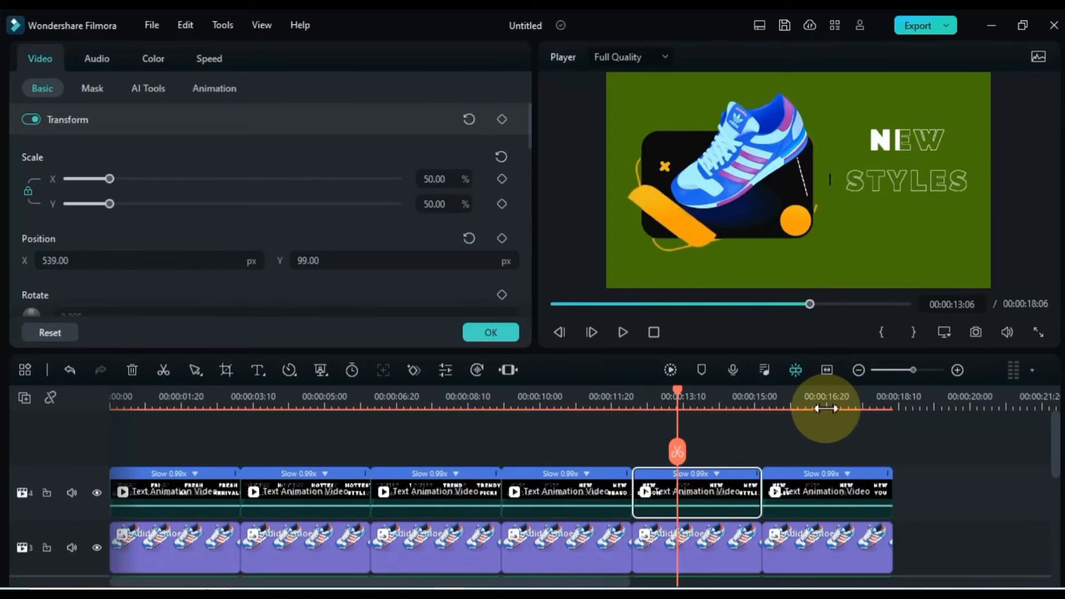
left_click(826, 406)
left_click(837, 489)
mouse_move(251, 261)
left_mouse_down()
mouse_move(214, 257)
mouse_move(285, 269)
mouse_move(259, 259)
left_mouse_up()
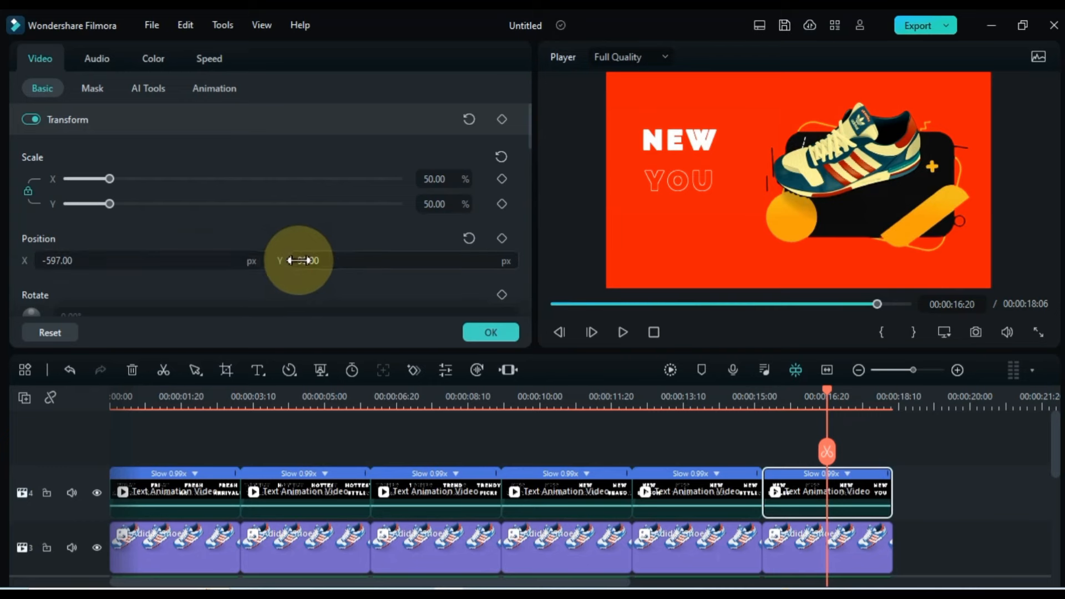
left_click(776, 447)
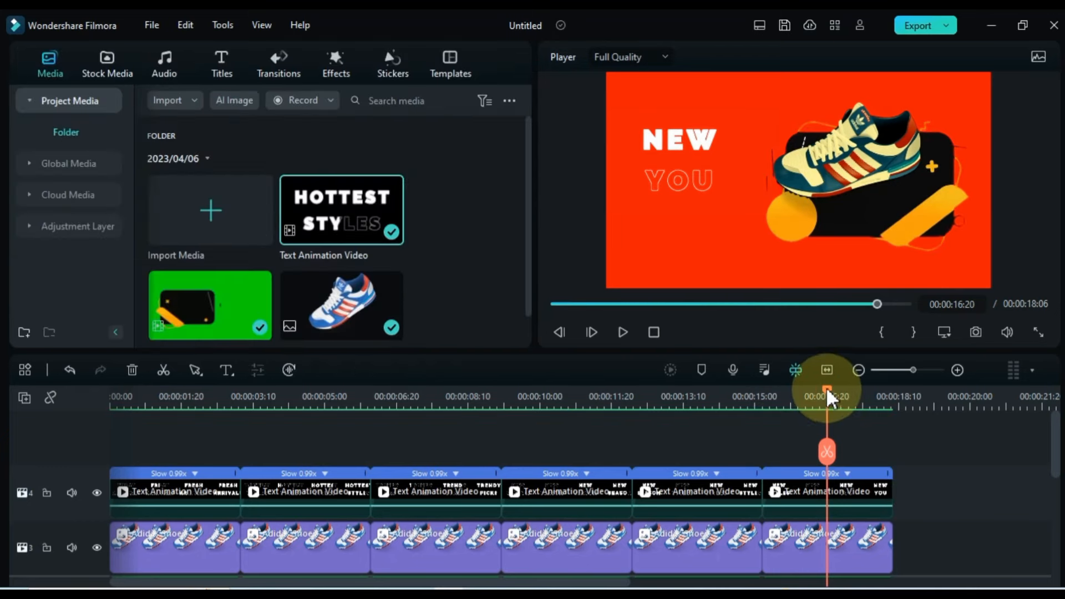
- Add a Quick Text title on a new track above the text animation and stretch it over the whole timeline
left_click_drag(828, 397, 172, 398)
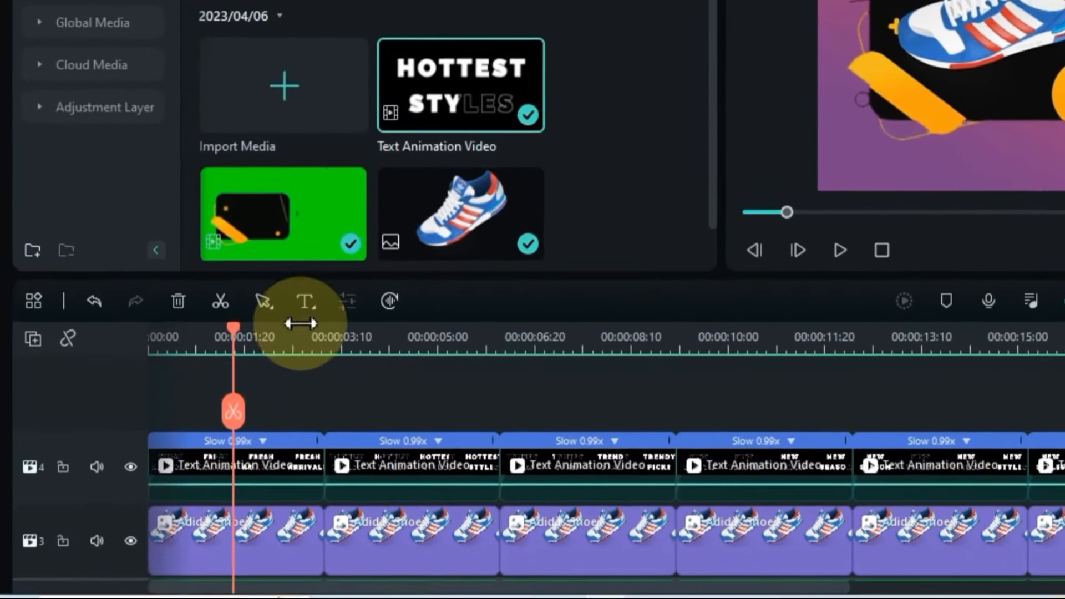
left_click(305, 301)
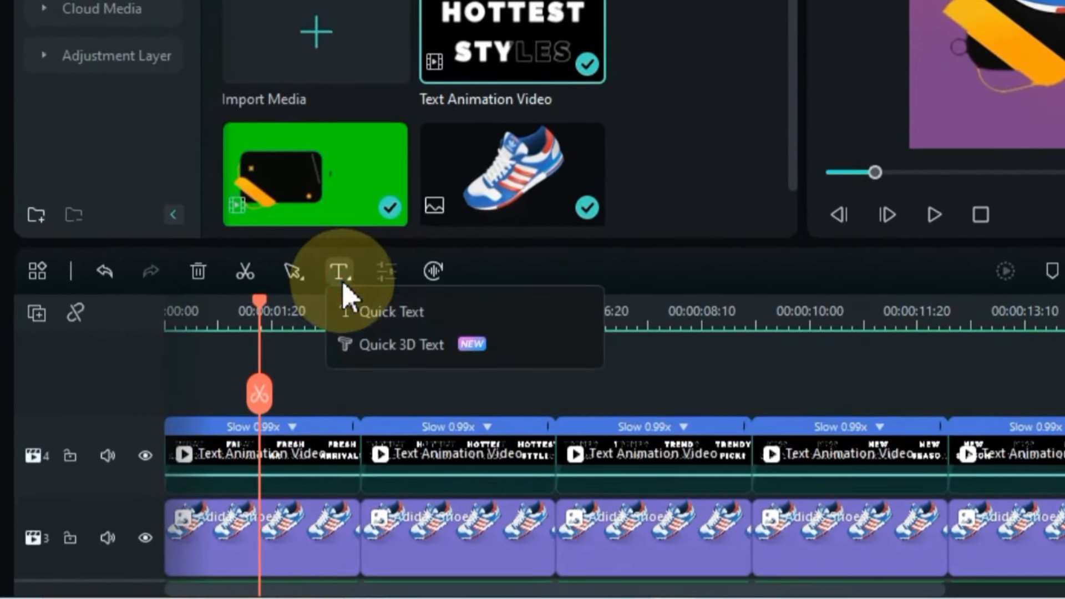
left_click(372, 314)
left_click(374, 433)
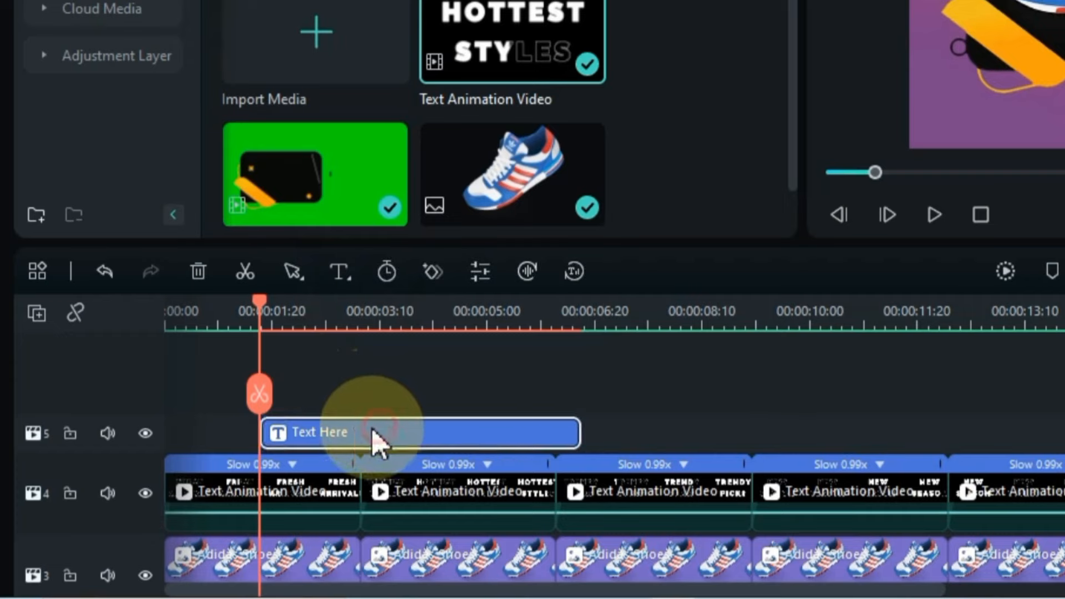
left_click_drag(373, 432, 276, 434)
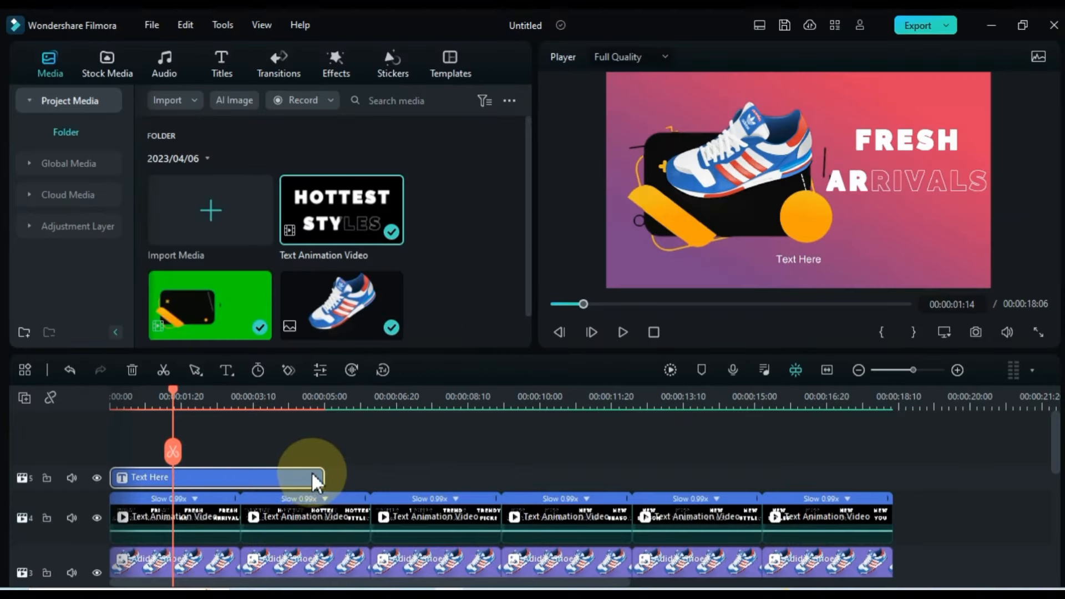
left_click_drag(322, 472, 892, 481)
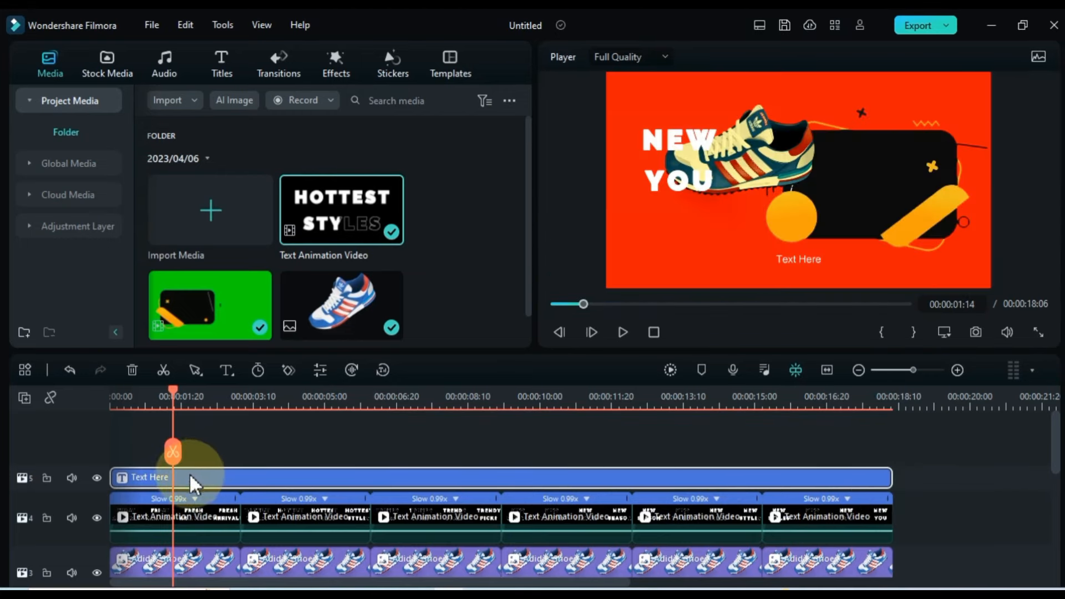
- Change the title text to BLACK FRIDAY and colour it black
left_click(188, 478)
double_click(188, 477)
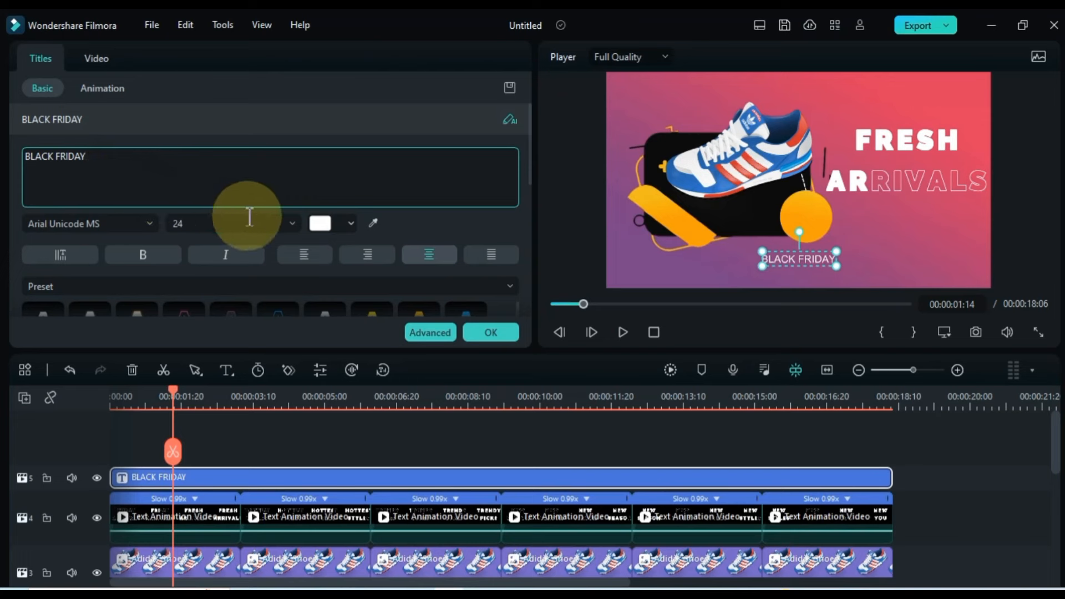
left_click(320, 228)
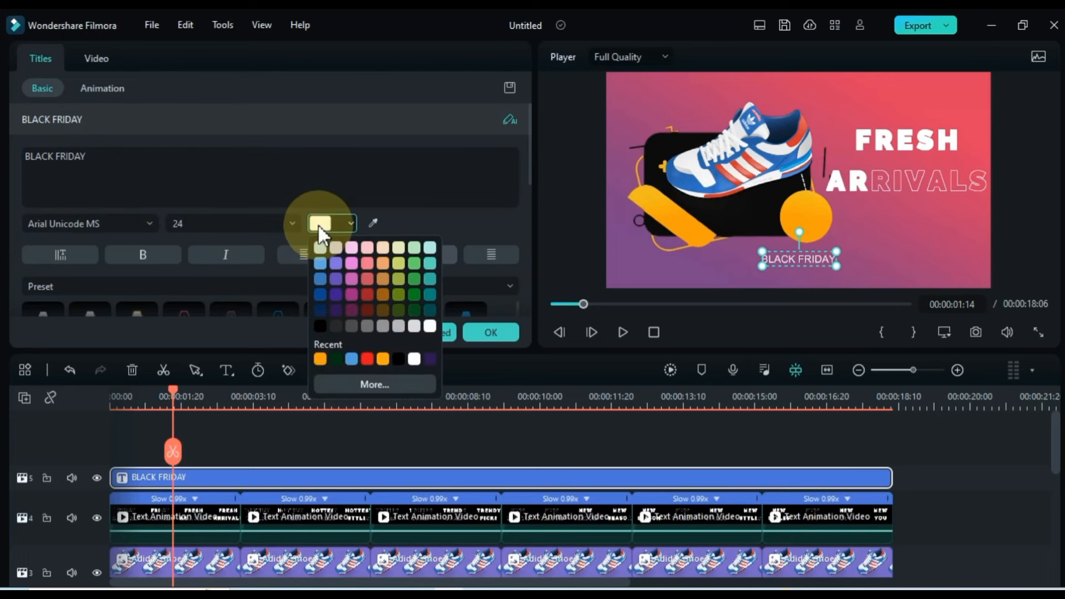
left_click(398, 360)
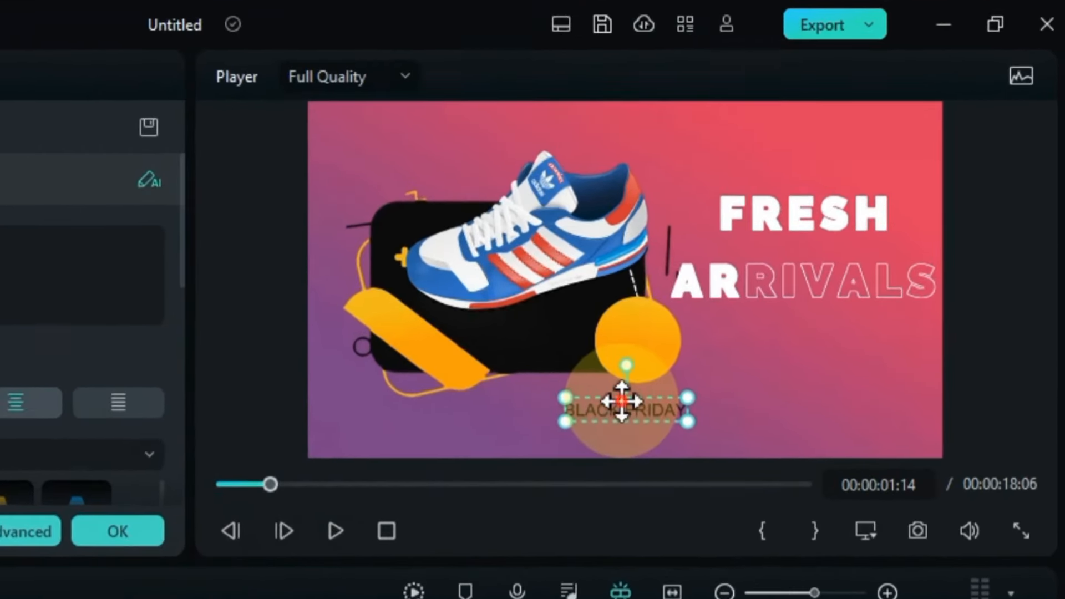
- Move and rotate the BLACK FRIDAY title in the preview so it lies centred along the slanted orange bar
left_click_drag(799, 259, 683, 222)
left_click_drag(432, 343, 445, 308)
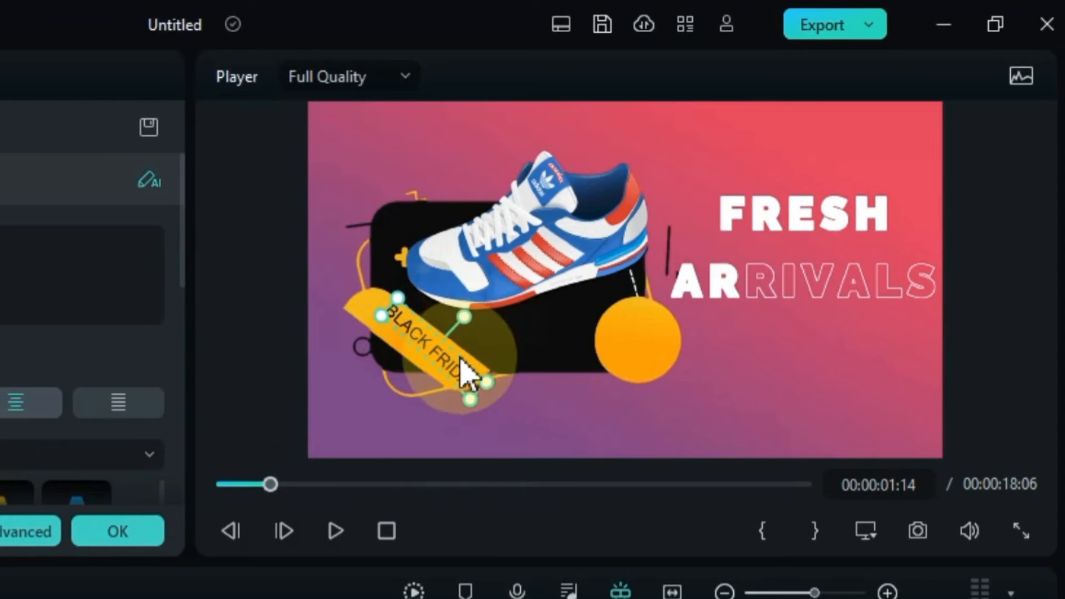
left_click_drag(456, 365, 435, 352)
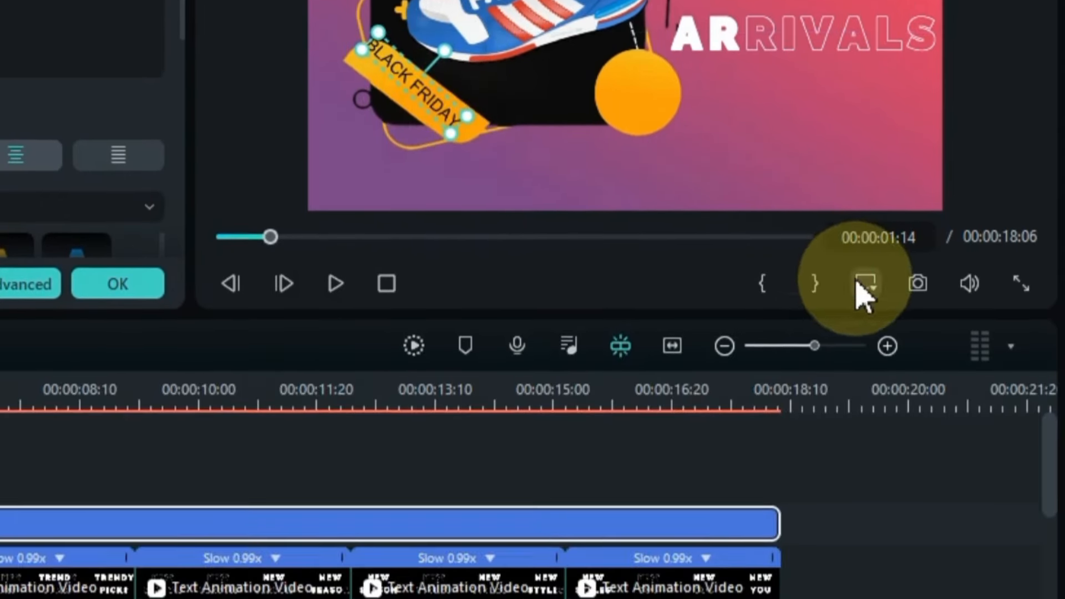
left_click(864, 284)
mouse_move(766, 439)
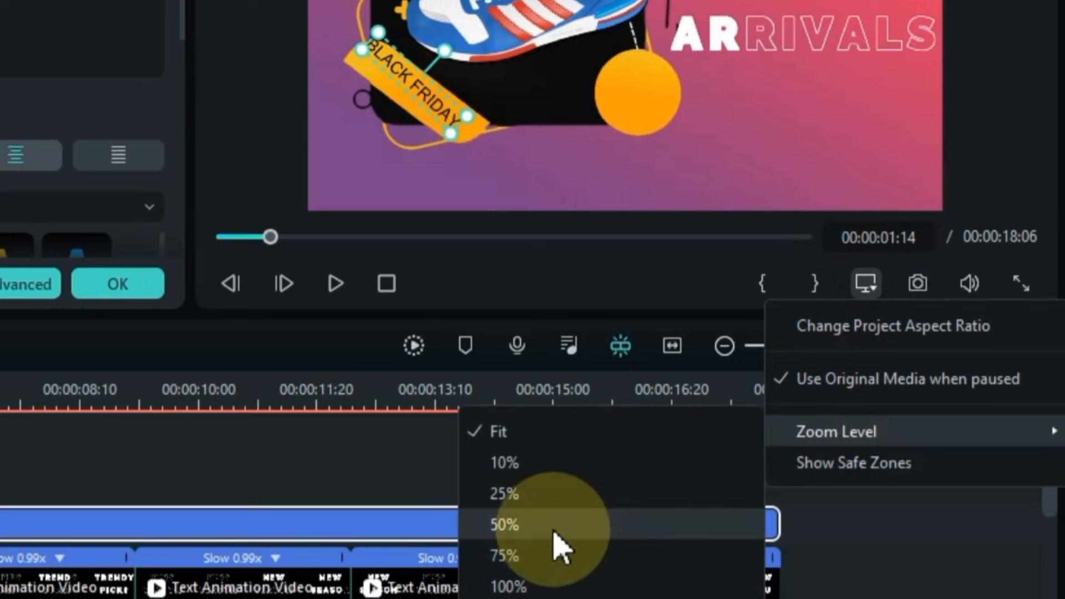
left_click(548, 554)
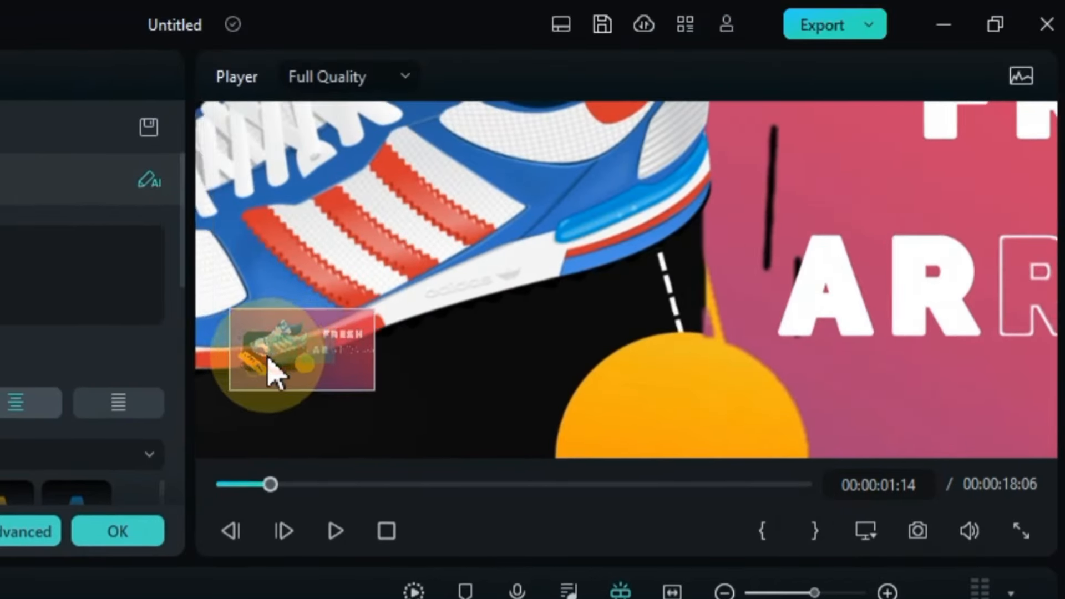
left_click_drag(269, 360, 203, 368)
left_click_drag(516, 269, 537, 306)
mouse_move(556, 238)
left_mouse_down()
mouse_move(548, 238)
mouse_move(560, 235)
left_mouse_up()
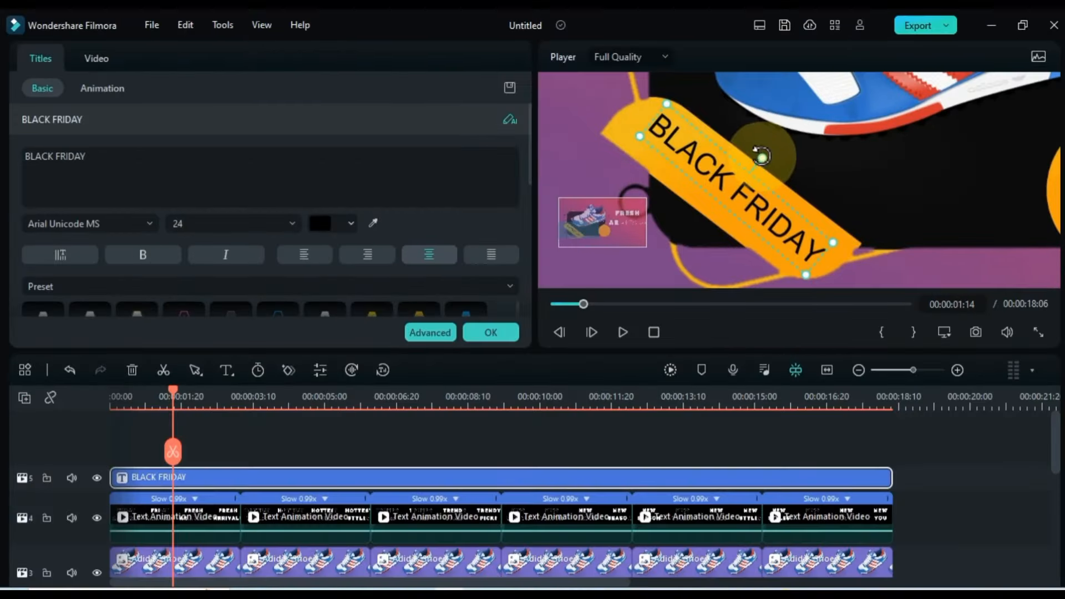
- Set the BLACK FRIDAY title's font to Bebas Neue Regular and its size to 32, and fit the preview again
left_click(86, 219)
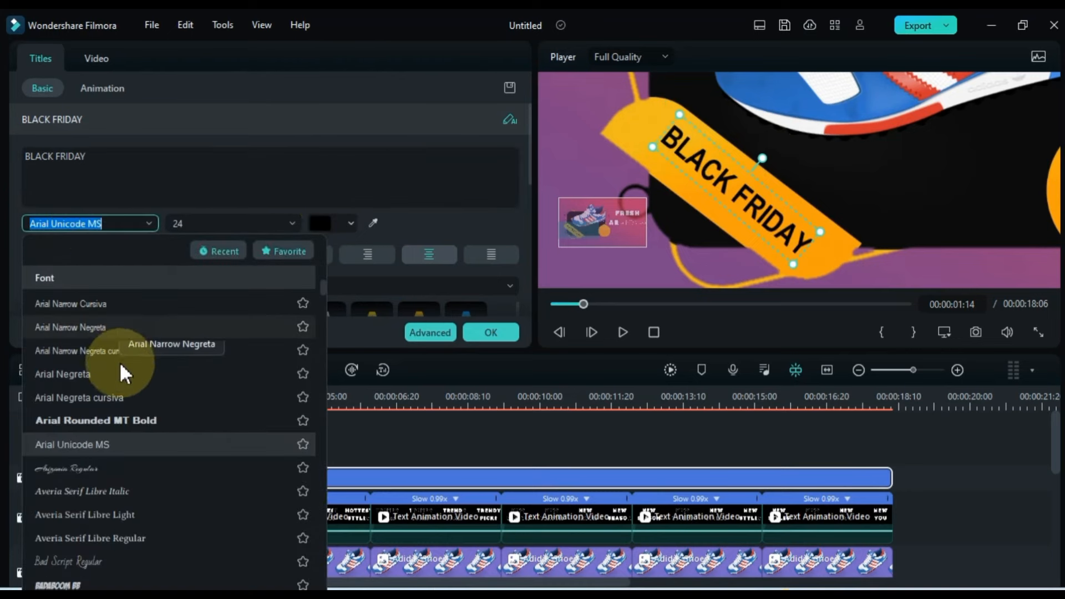
scroll(125, 435, "down", 3)
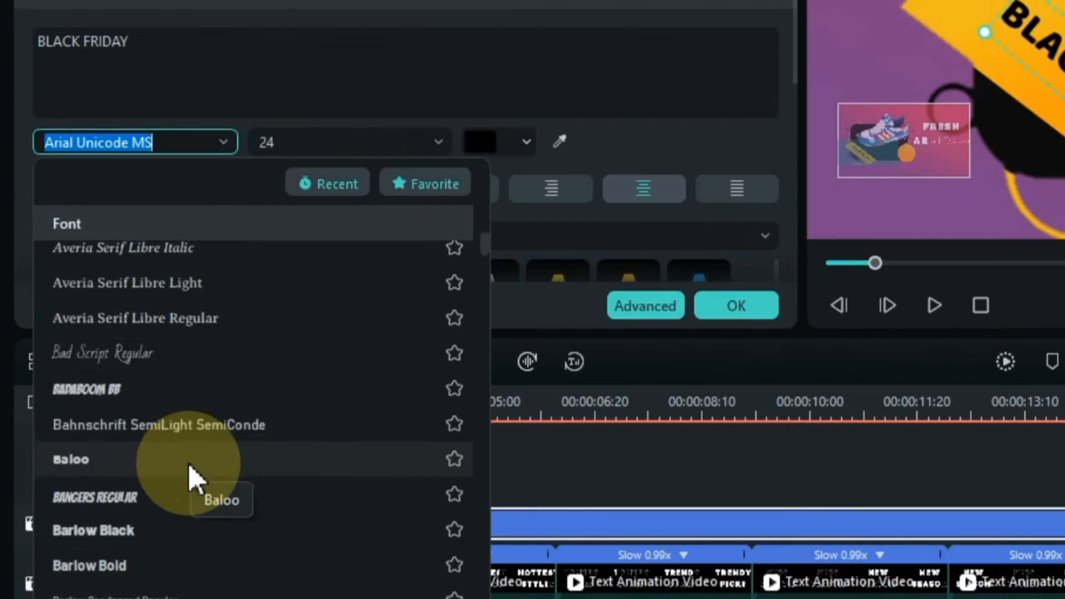
scroll(191, 479, "down", 5)
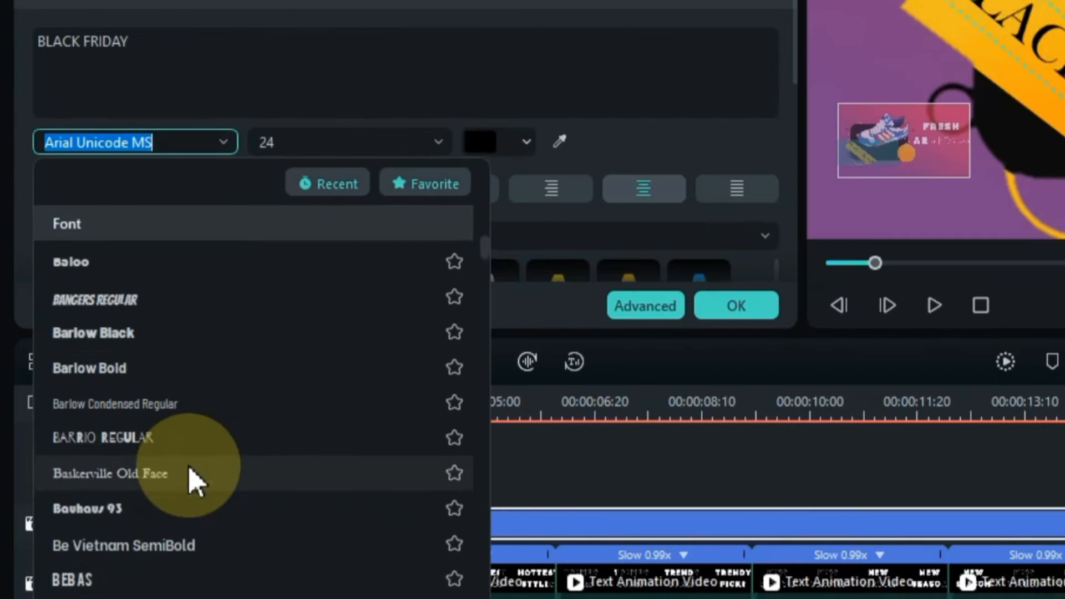
left_click(190, 476)
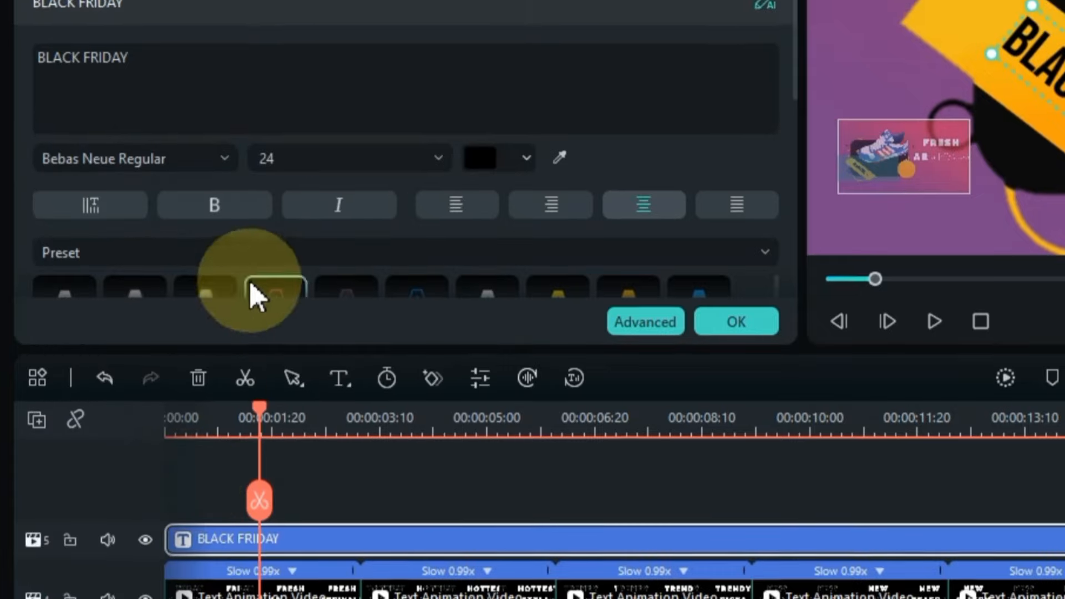
double_click(290, 143)
scroll(290, 243, "down", 2)
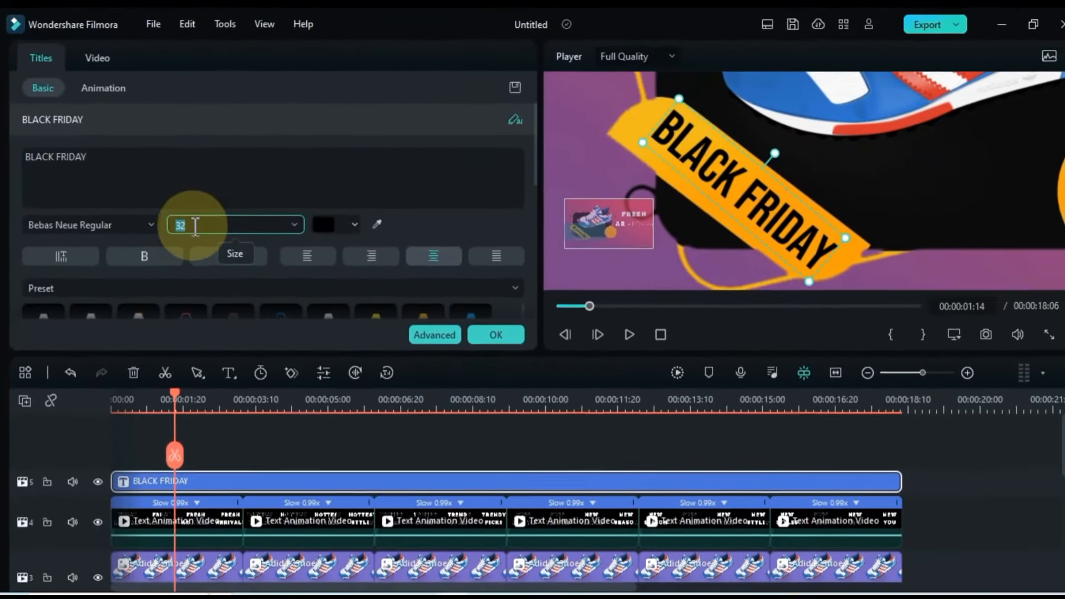
left_click(944, 332)
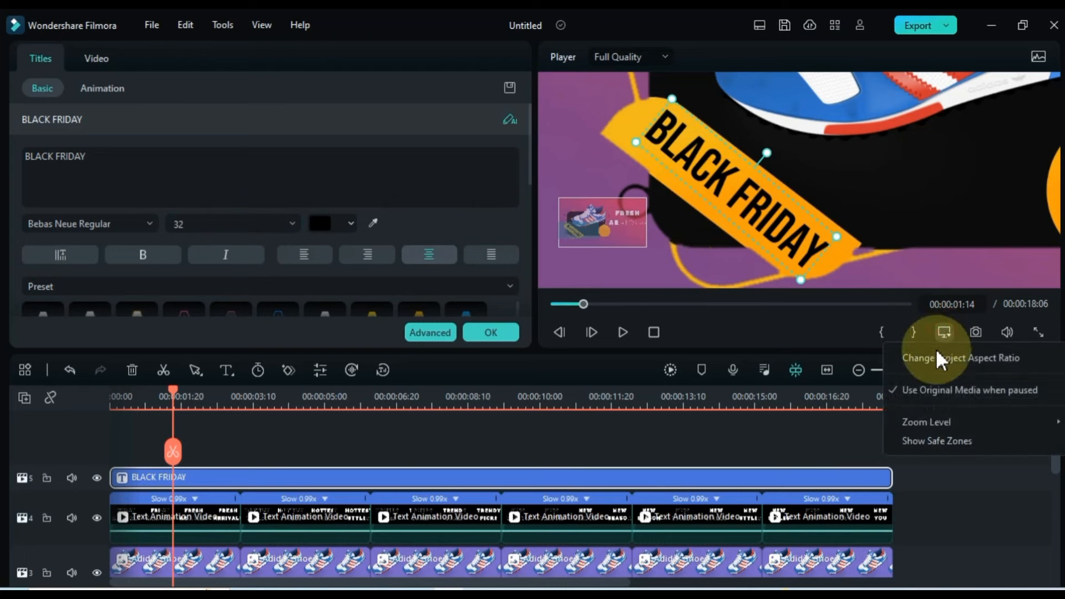
mouse_move(927, 421)
left_click(791, 424)
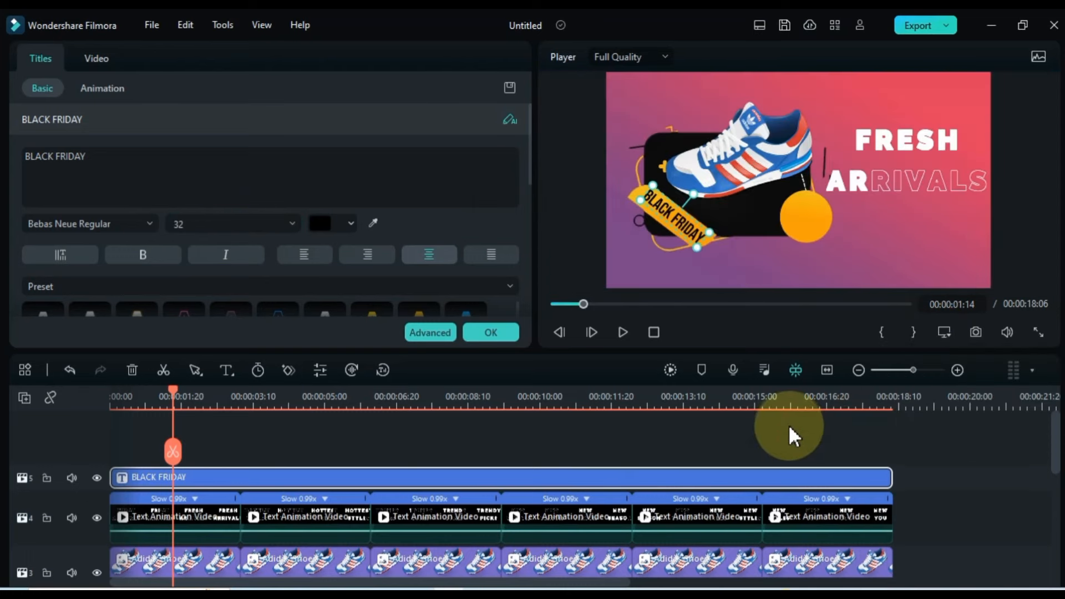
left_click(234, 447)
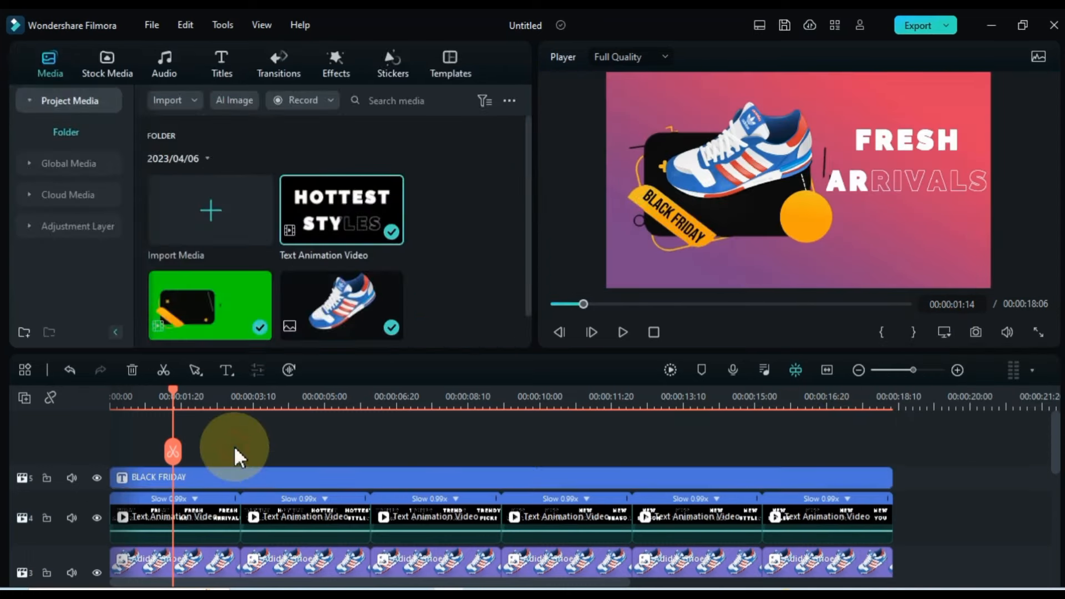
- Apply the String Blur text animation to the BLACK FRIDAY title
left_click_drag(174, 391, 90, 392)
double_click(175, 477)
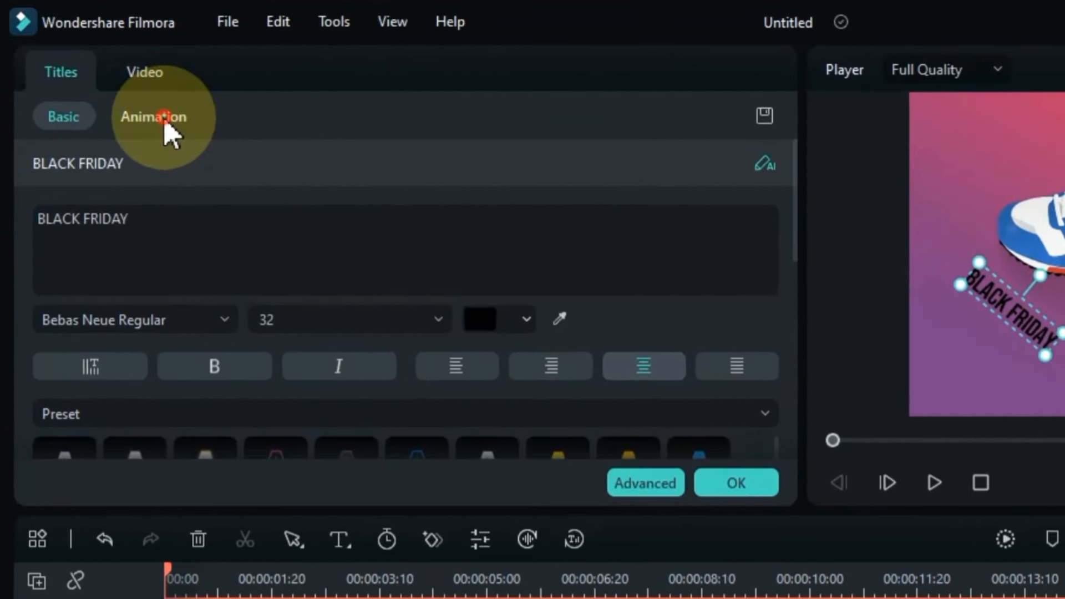
left_click(165, 120)
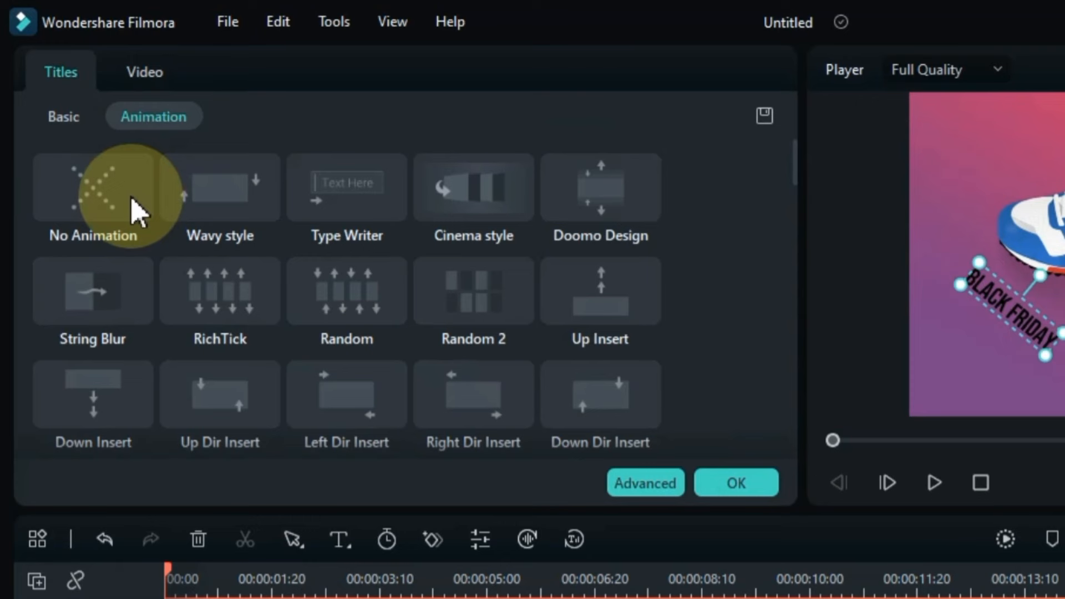
left_click(101, 300)
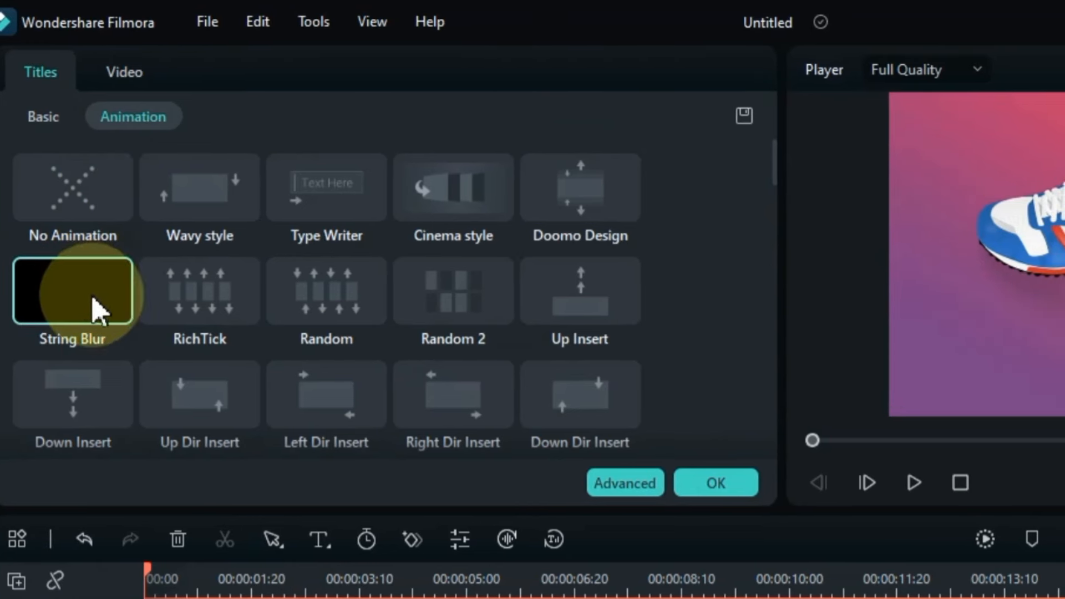
left_click(716, 484)
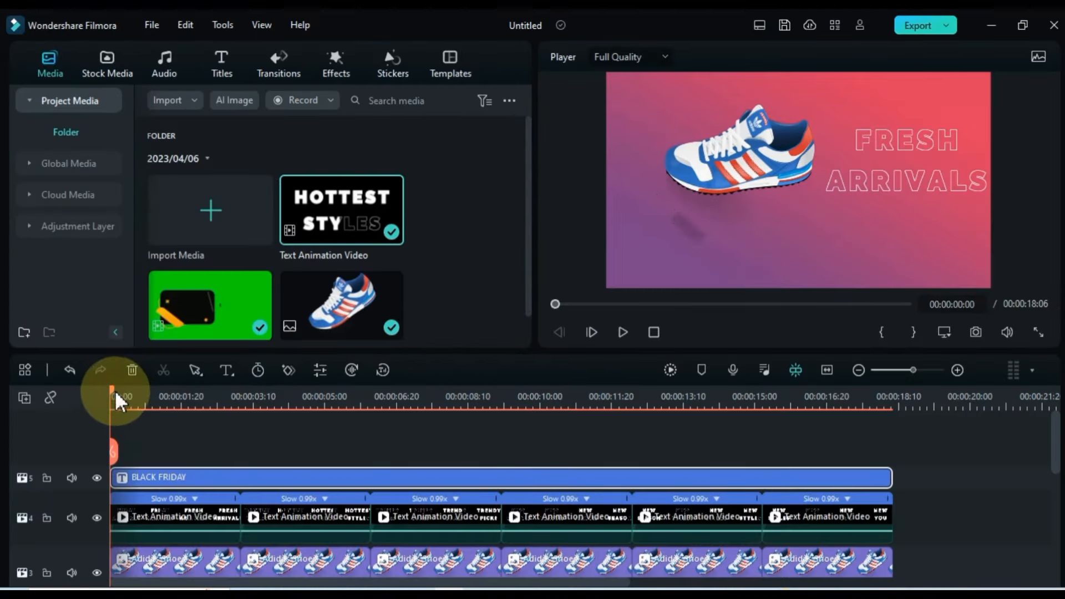
- Split the BLACK FRIDAY title where the second and third shoe clips begin
left_click_drag(119, 401, 240, 411)
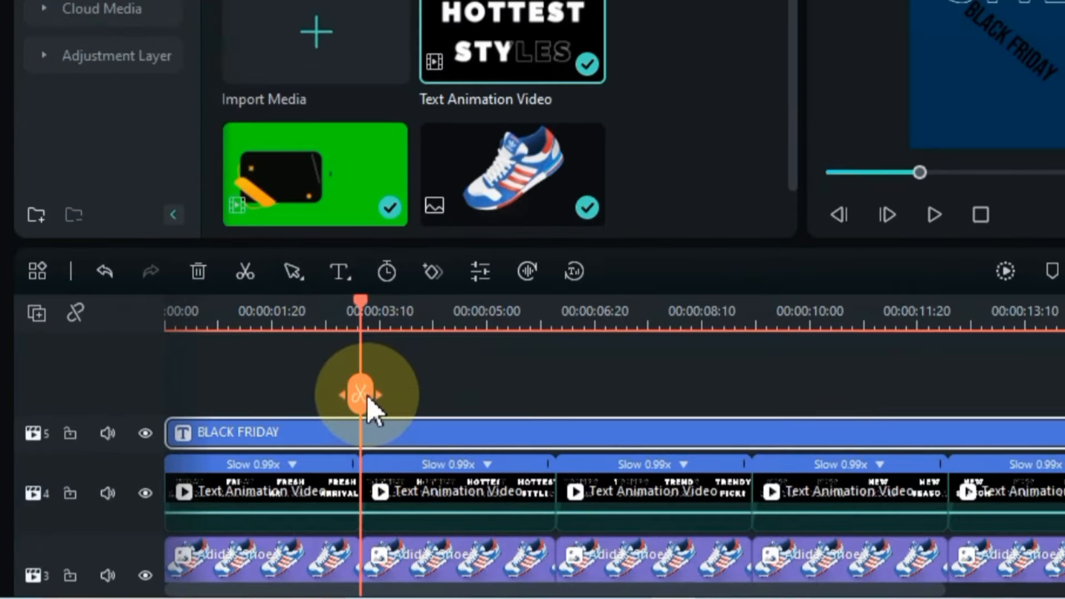
left_click(363, 395)
left_click(578, 404)
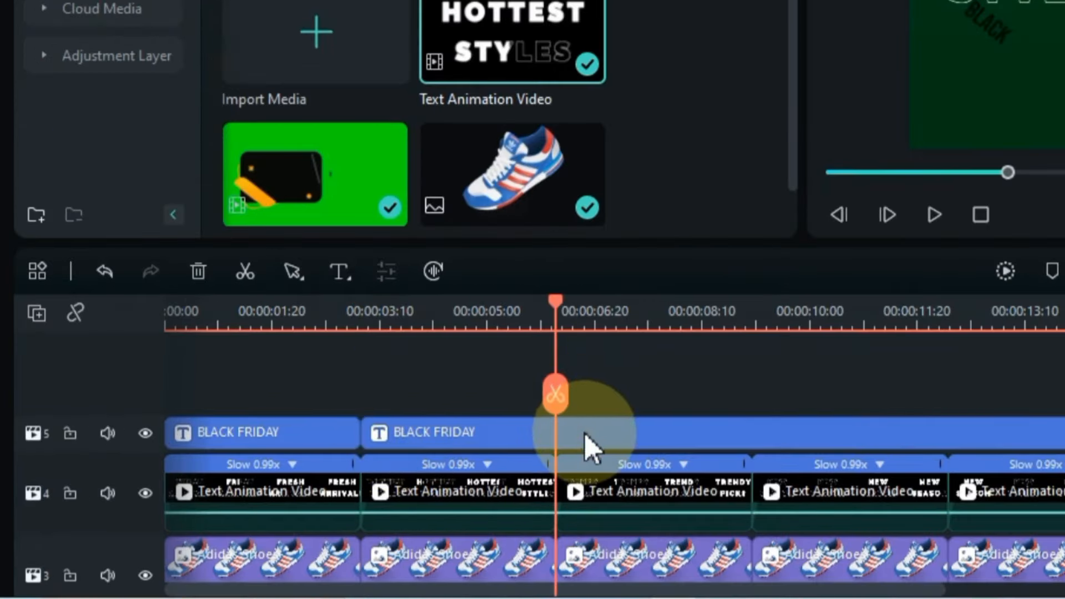
left_click(588, 447)
left_click(555, 395)
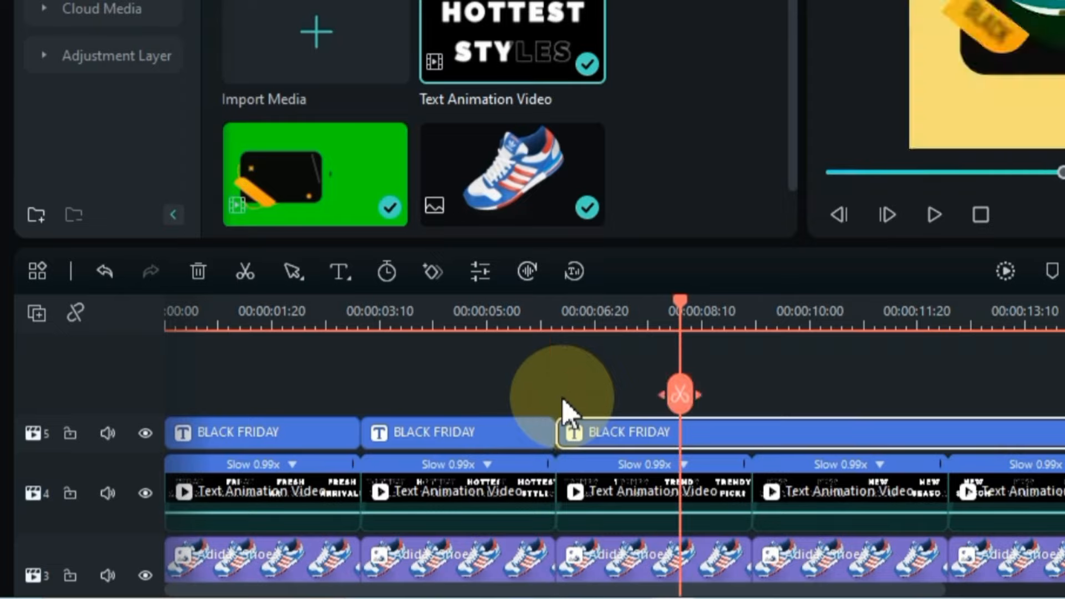
- Split the BLACK FRIDAY title at 00:00:09:03, where the fourth shoe clip begins
key("Right")
key("Right")
key("Right")
key("Right")
key("Right")
key("Right")
key("Right")
key("Right")
key("Right")
key("Right")
key("Right")
key("Right")
key("Right")
key("Right")
key("Right")
key("Right")
key("Right")
key("Right")
key("Right")
key("Right")
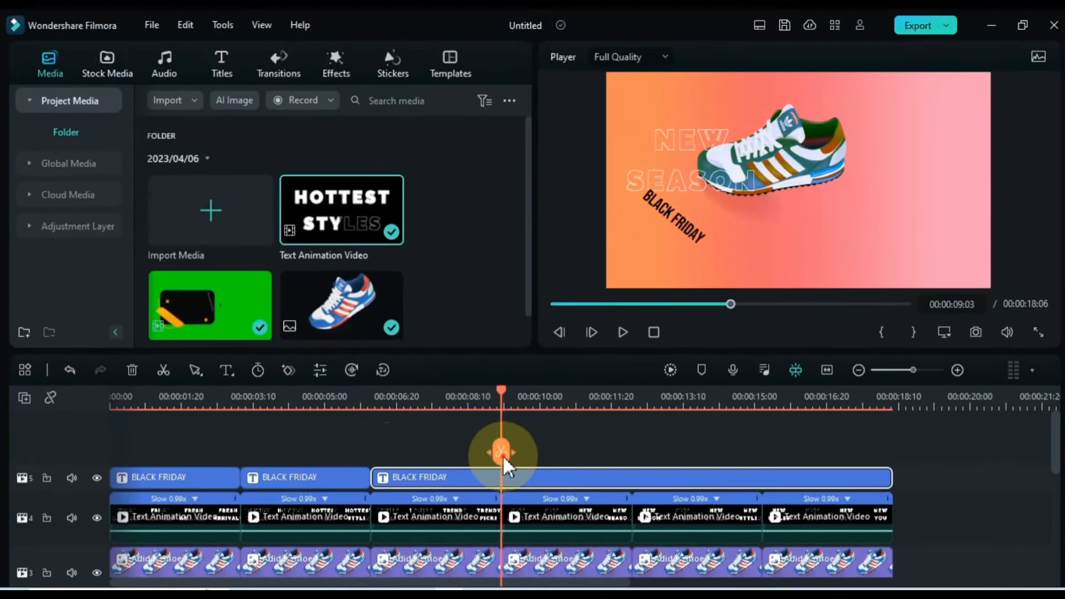
left_click(753, 398)
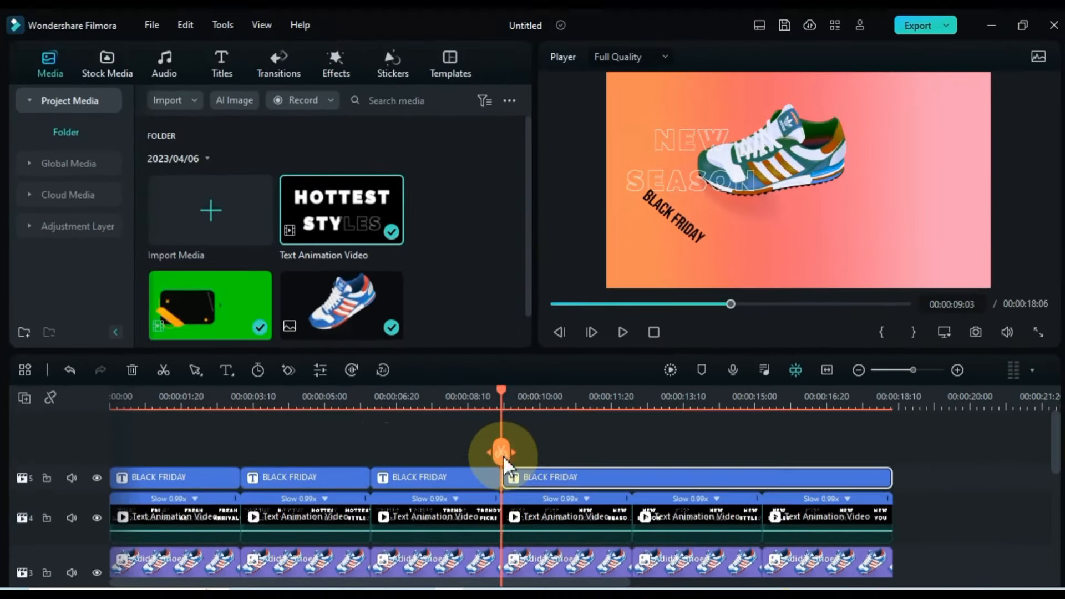
- Split the BLACK FRIDAY title at 00:00:12:04 and 00:00:15:05, where the fifth and sixth shoe clips begin
left_click_drag(503, 455, 625, 454)
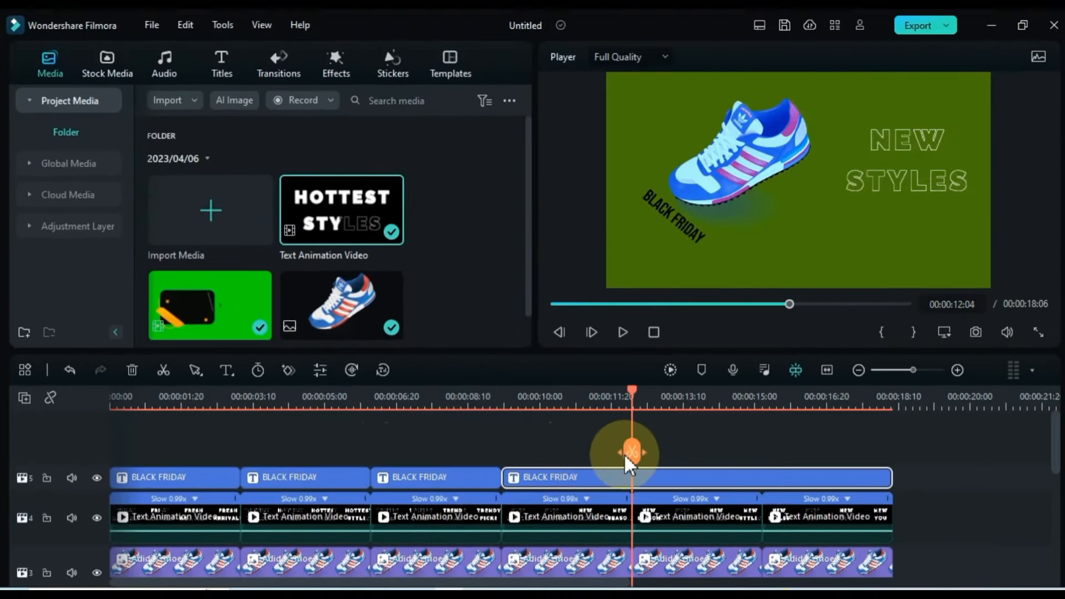
left_click(625, 454)
key("Down")
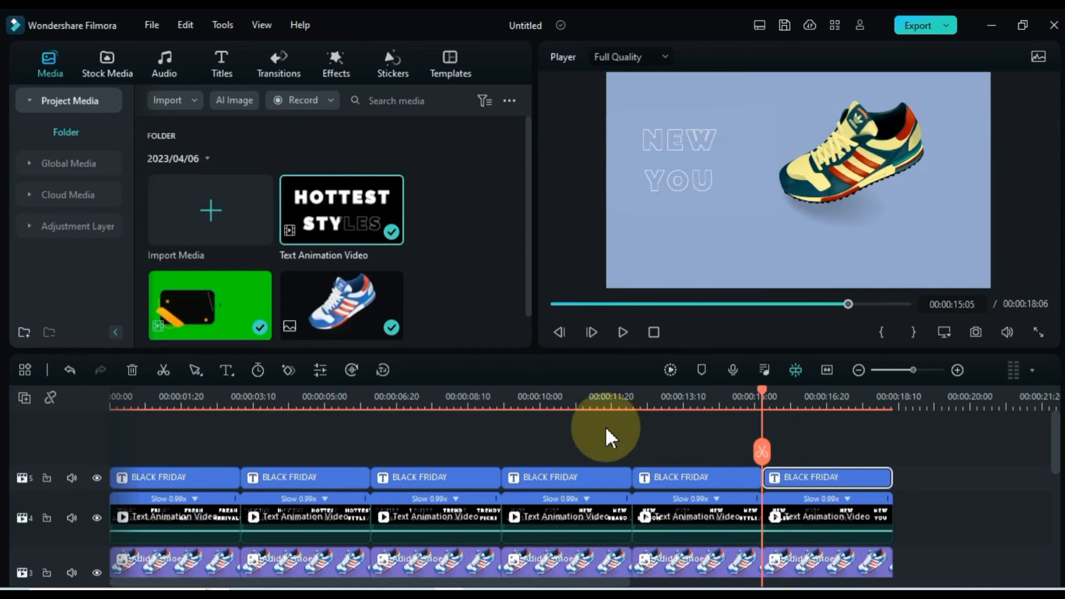
- Move the second scene's BLACK FRIDAY title onto the orange bar and rotate it to follow the bar's upward slant
left_click(312, 398)
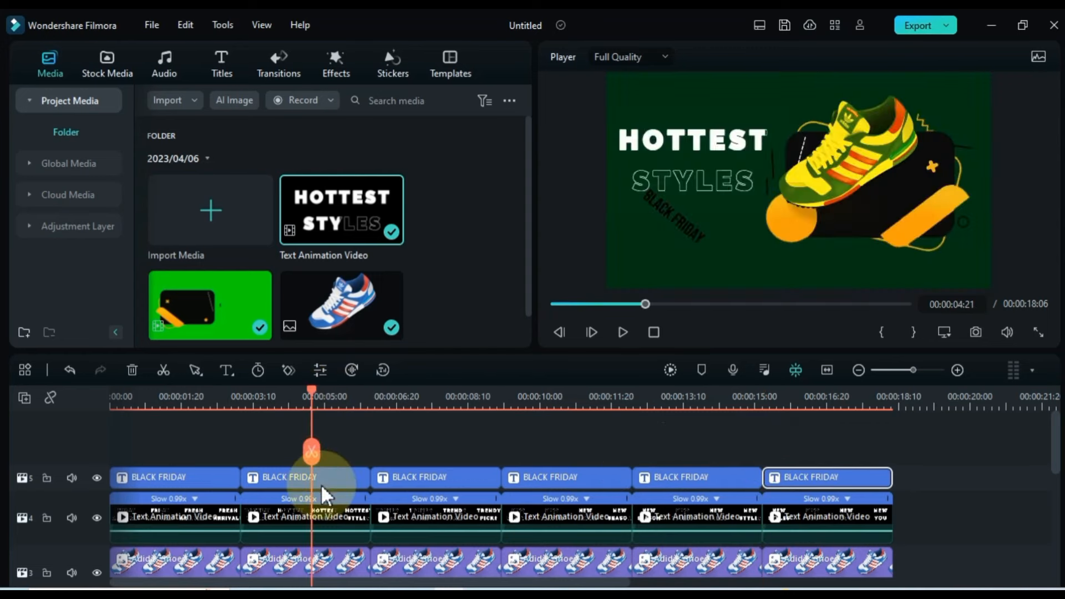
double_click(321, 478)
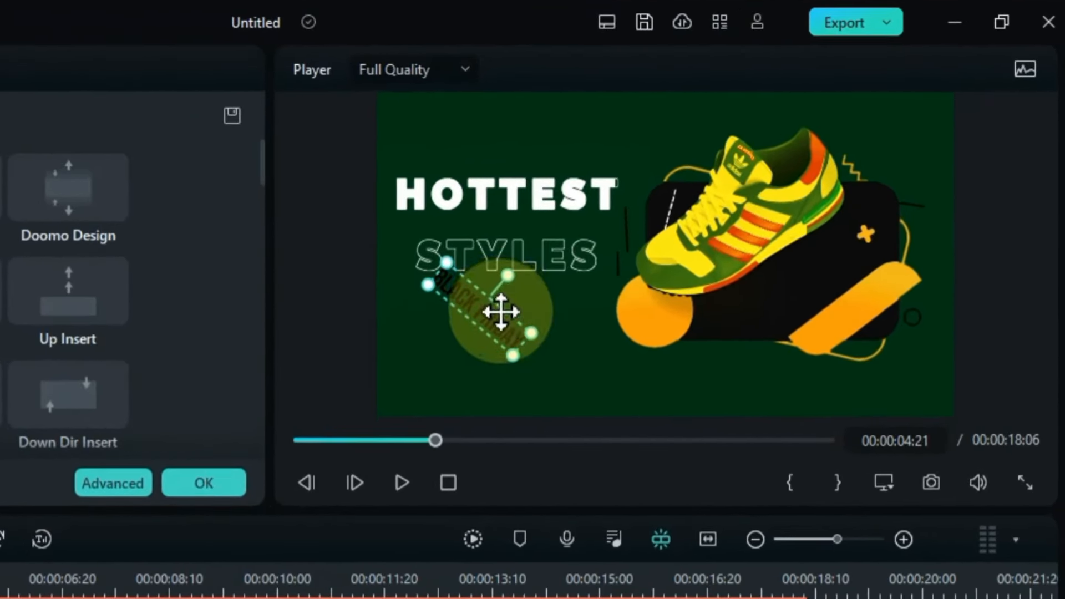
left_click_drag(501, 312, 827, 263)
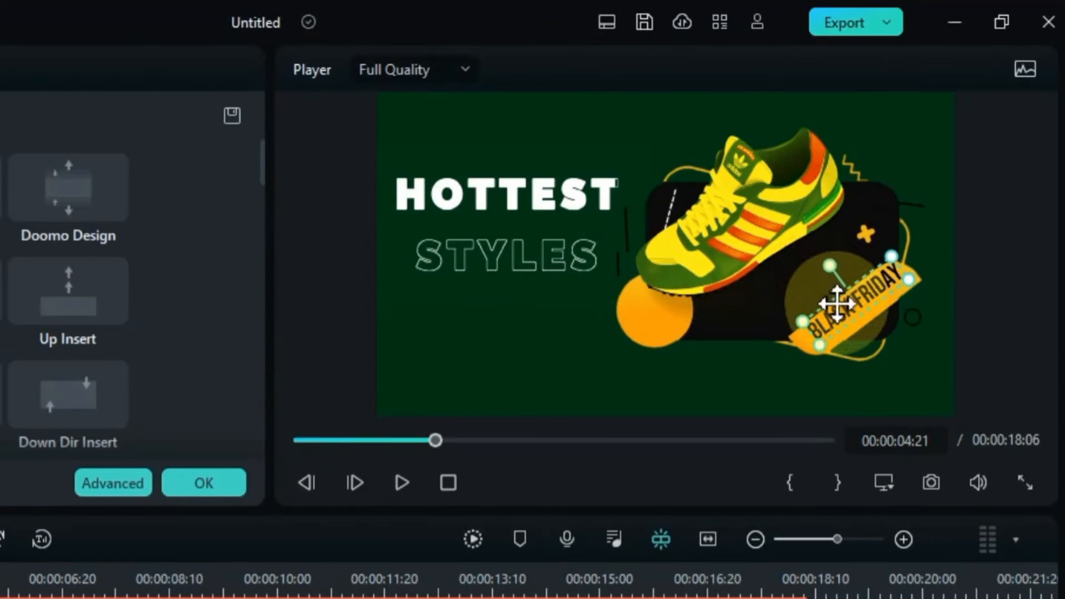
left_click_drag(839, 308, 839, 325)
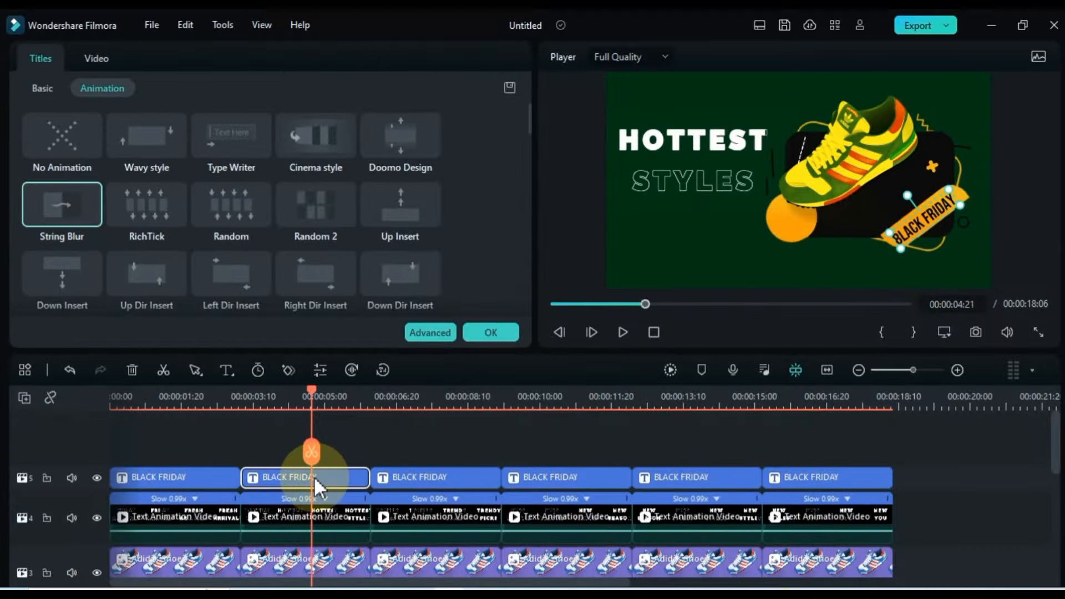
left_click(361, 447)
- Replace the fourth scene's BLACK FRIDAY title with a copy of the second scene's repositioned title
left_click(320, 475)
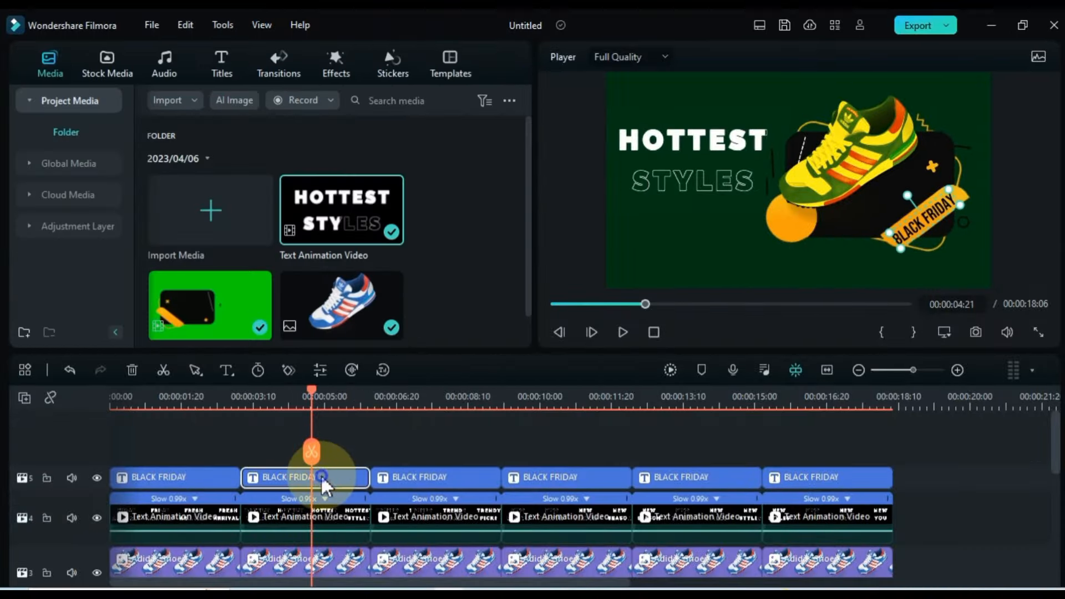
right_click(321, 474)
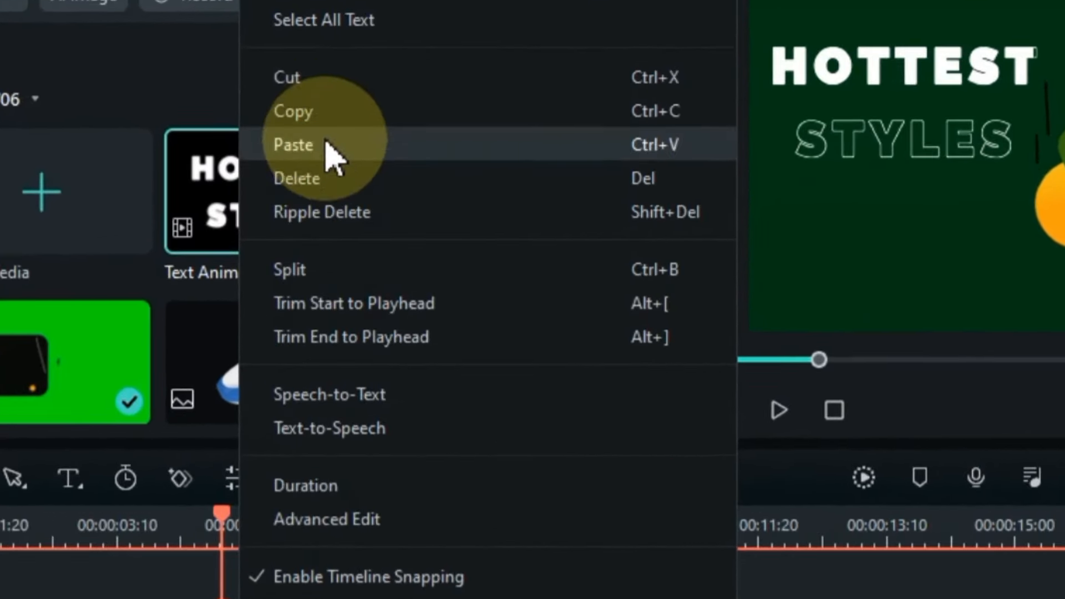
left_click(379, 164)
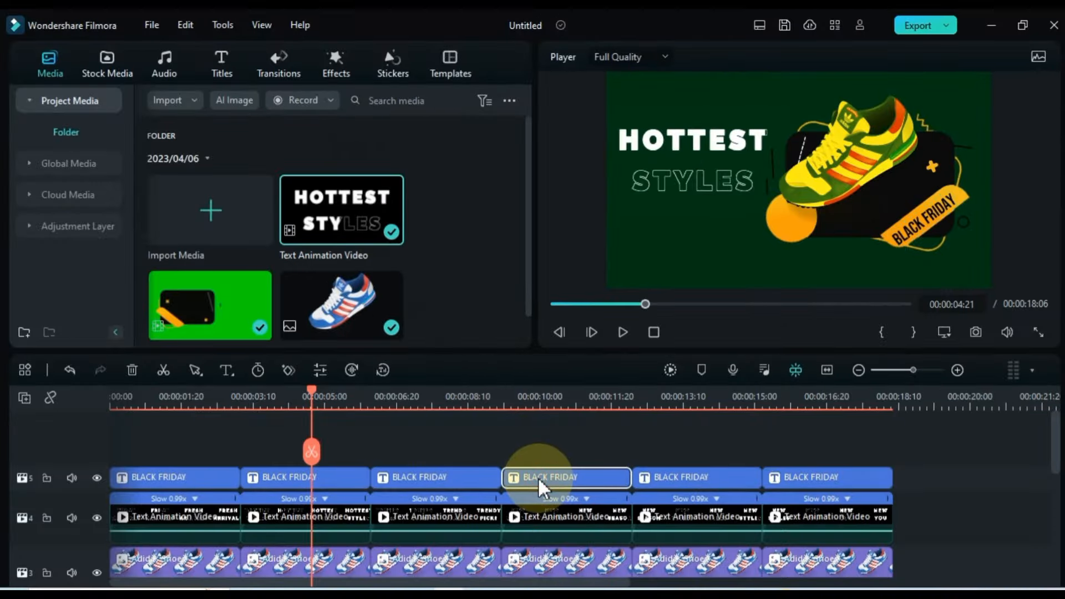
left_click(537, 477)
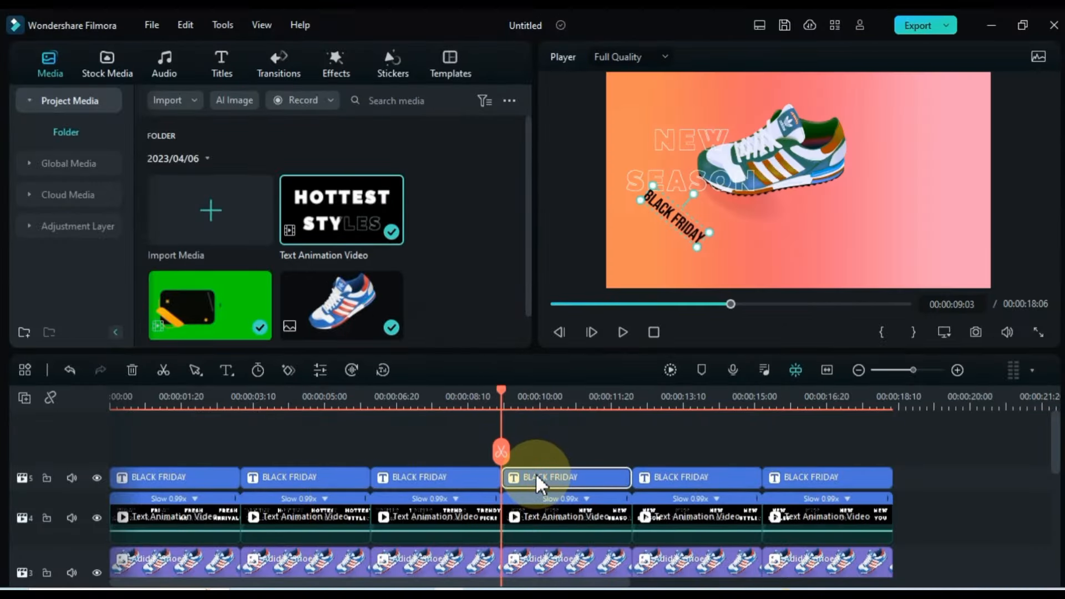
key("Delete")
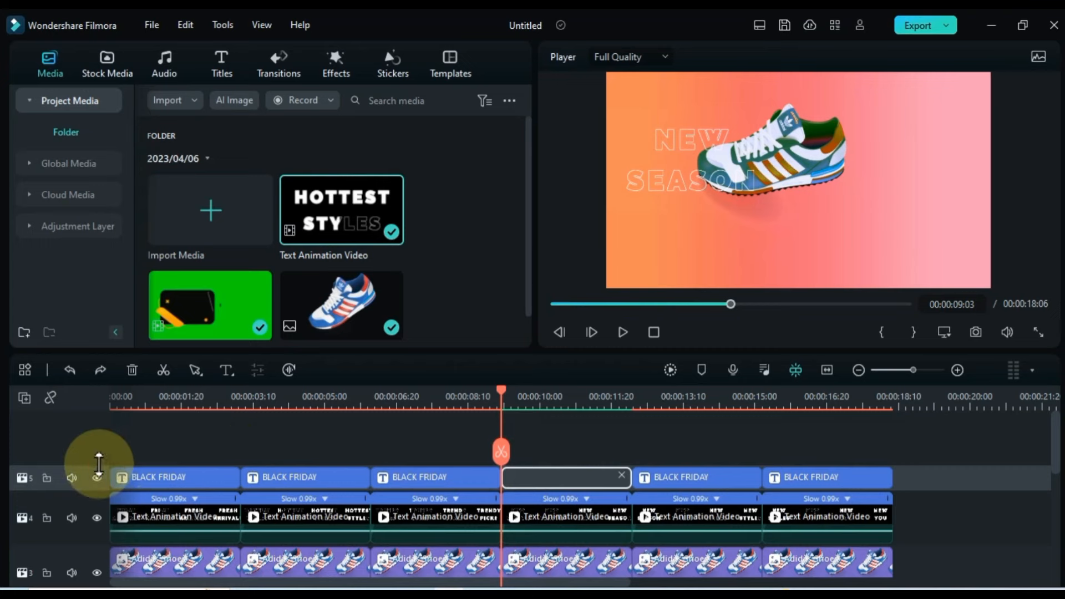
left_click_drag(96, 464, 96, 451)
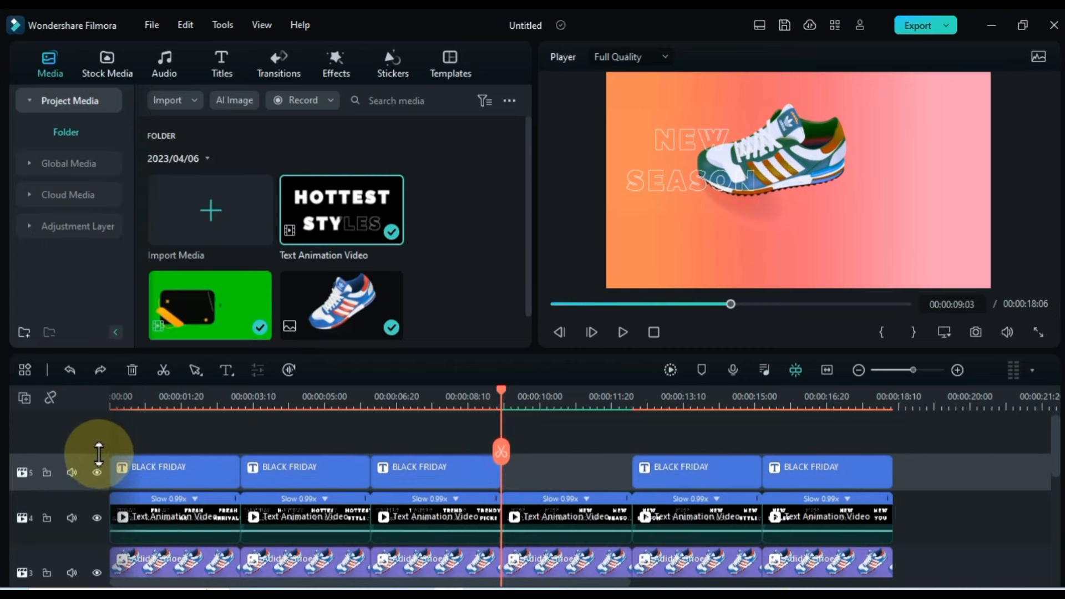
right_click(526, 471)
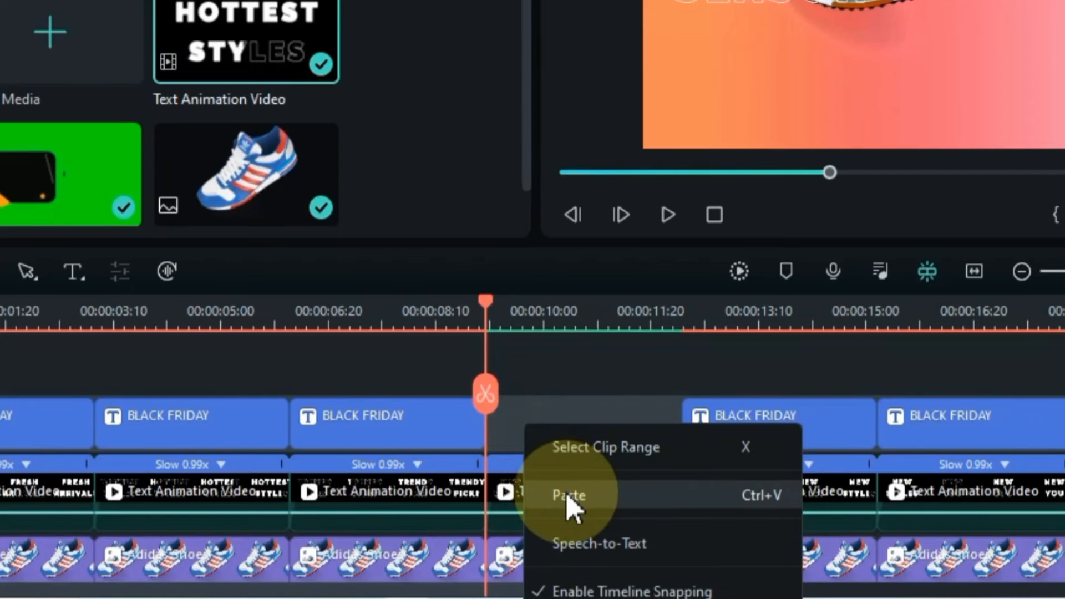
left_click(567, 495)
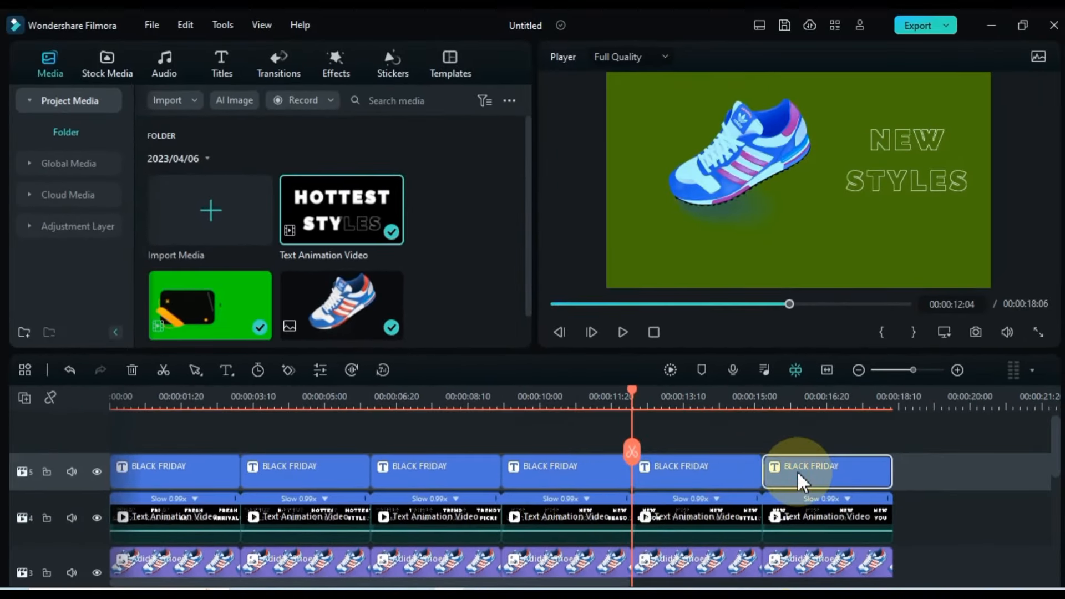
- Replace the sixth scene's BLACK FRIDAY title with a copy of the second scene's title
key("Delete")
key("Down")
key("Down")
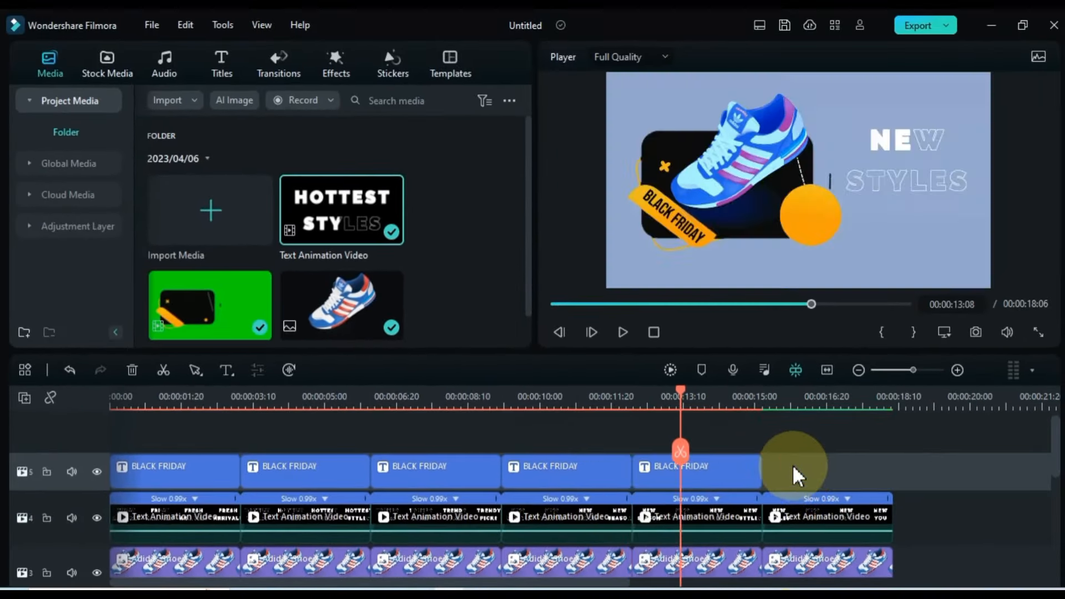
right_click(788, 477)
left_click(829, 534)
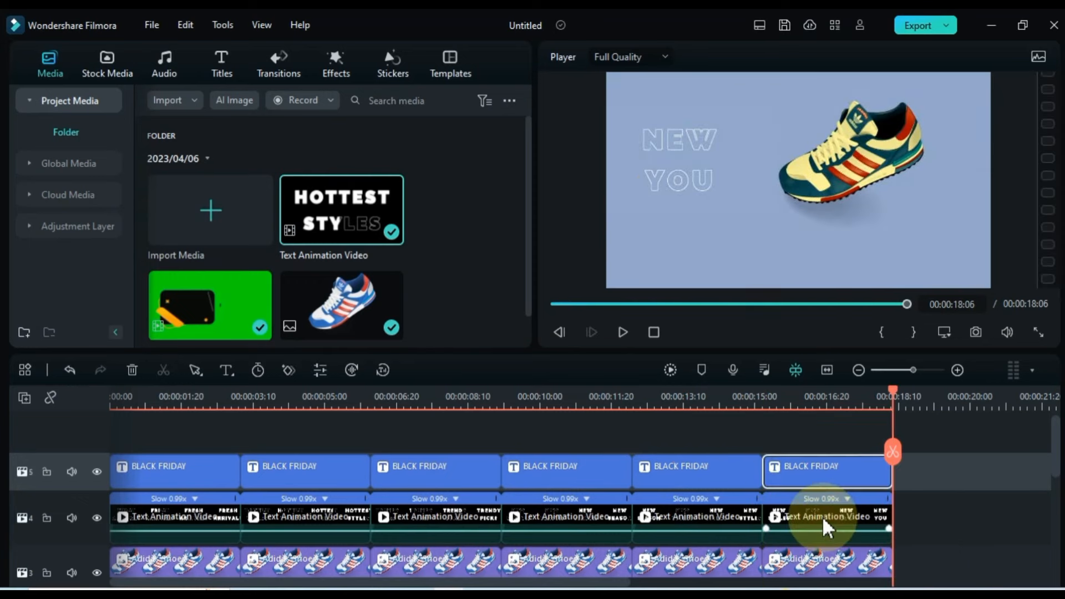
- Review the BLACK FRIDAY titles across the scenes and play the promo from the beginning
left_click(827, 404)
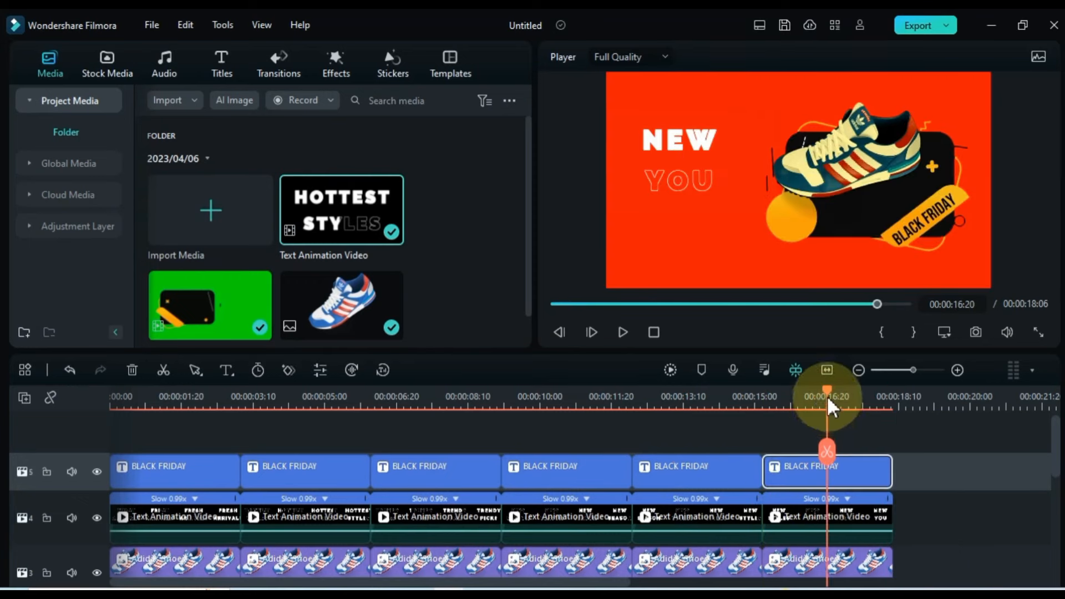
left_click_drag(829, 396, 787, 401)
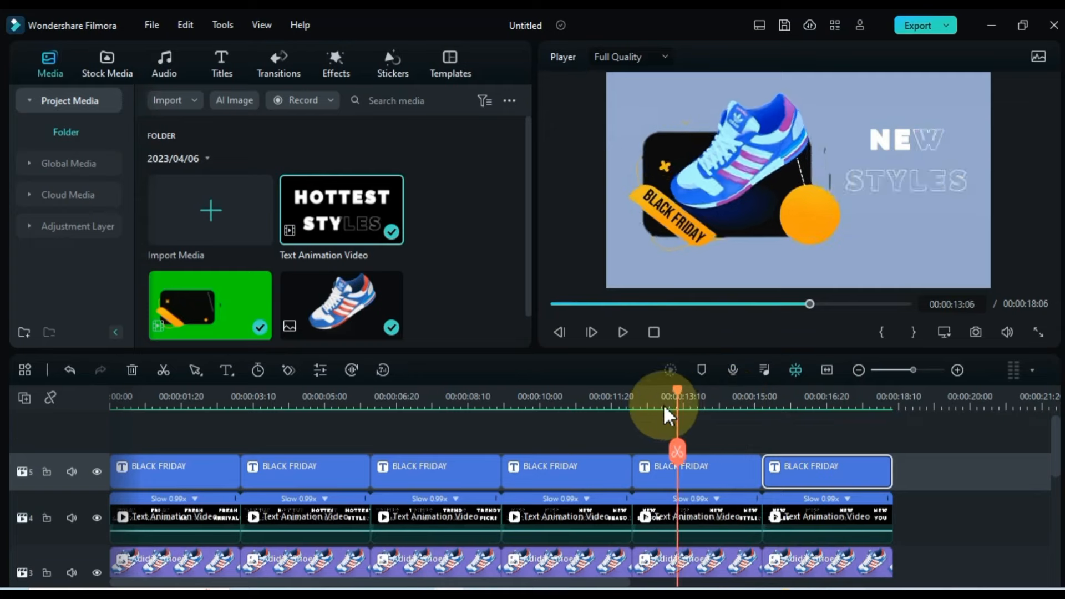
left_click_drag(665, 409, 103, 444)
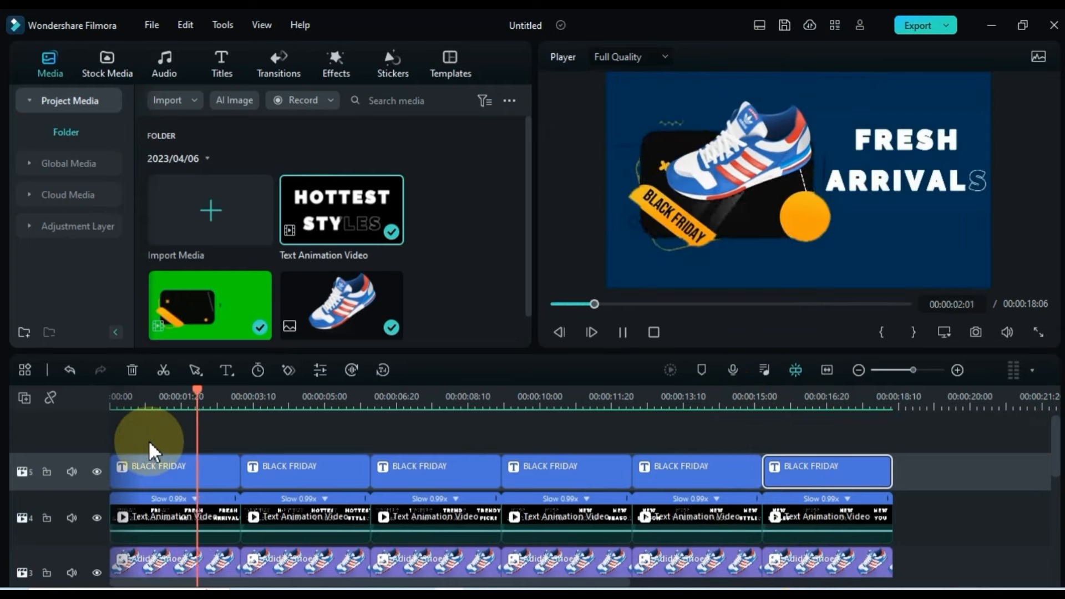
key("space")
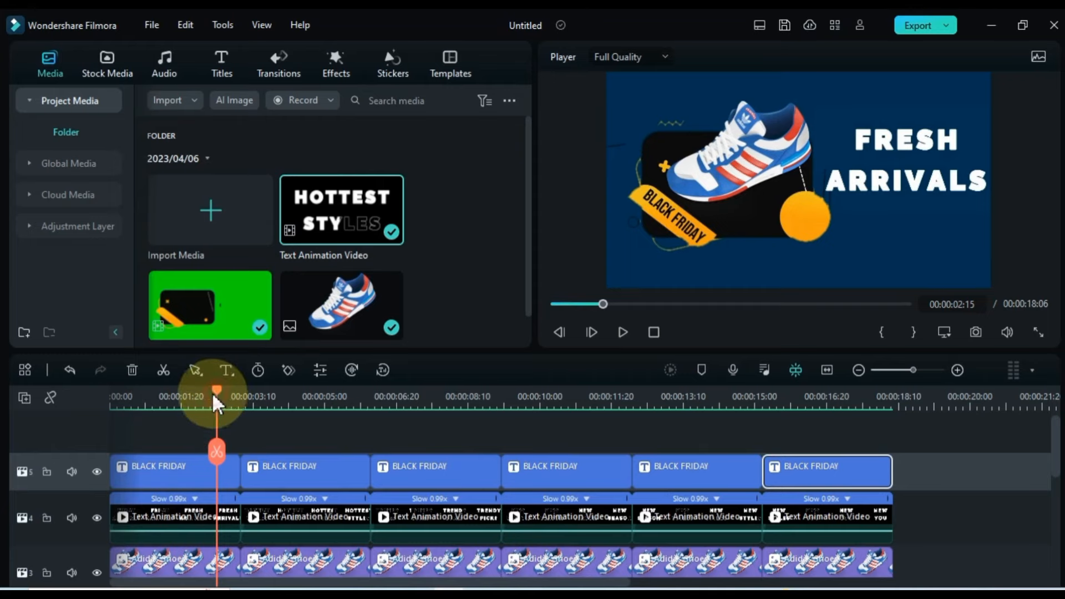
- Add a Quick Text title on a new track above the BLACK FRIDAY titles, starting at the beginning of the timeline
left_click_drag(213, 396, 153, 426)
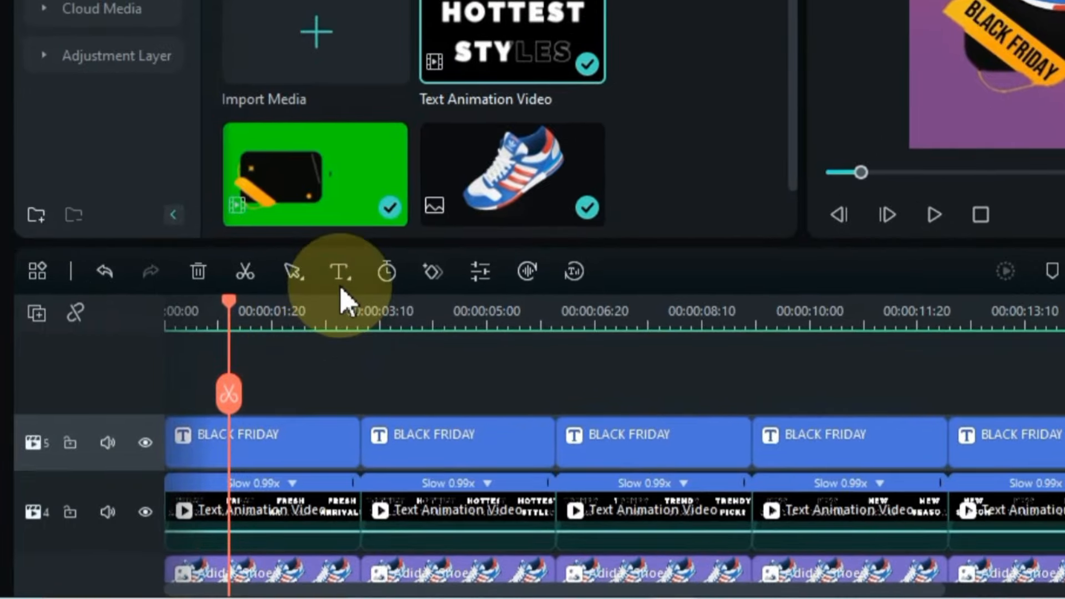
left_click(264, 341)
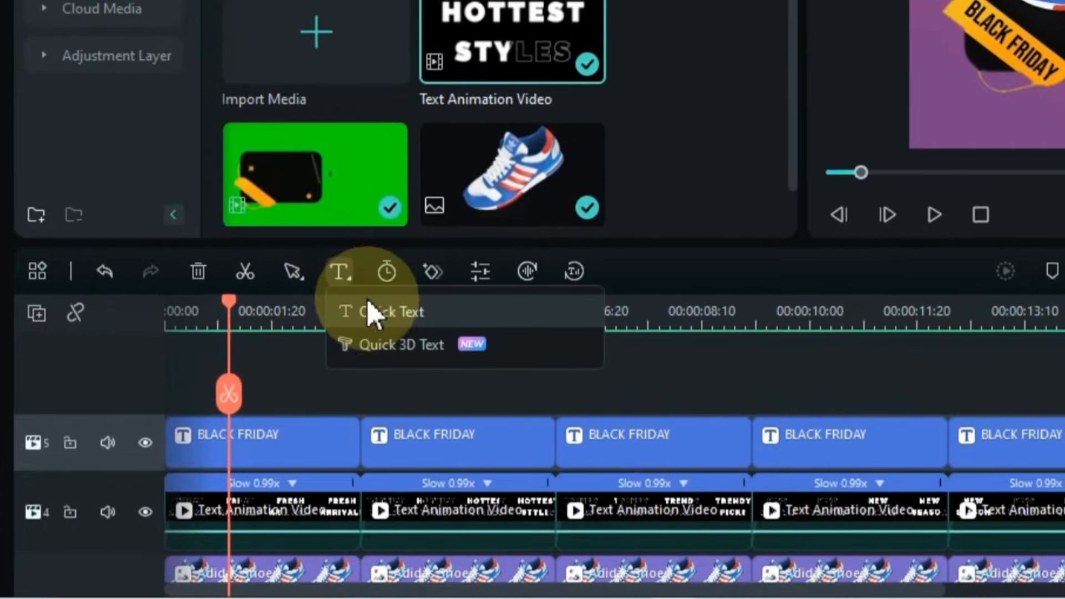
left_click(381, 313)
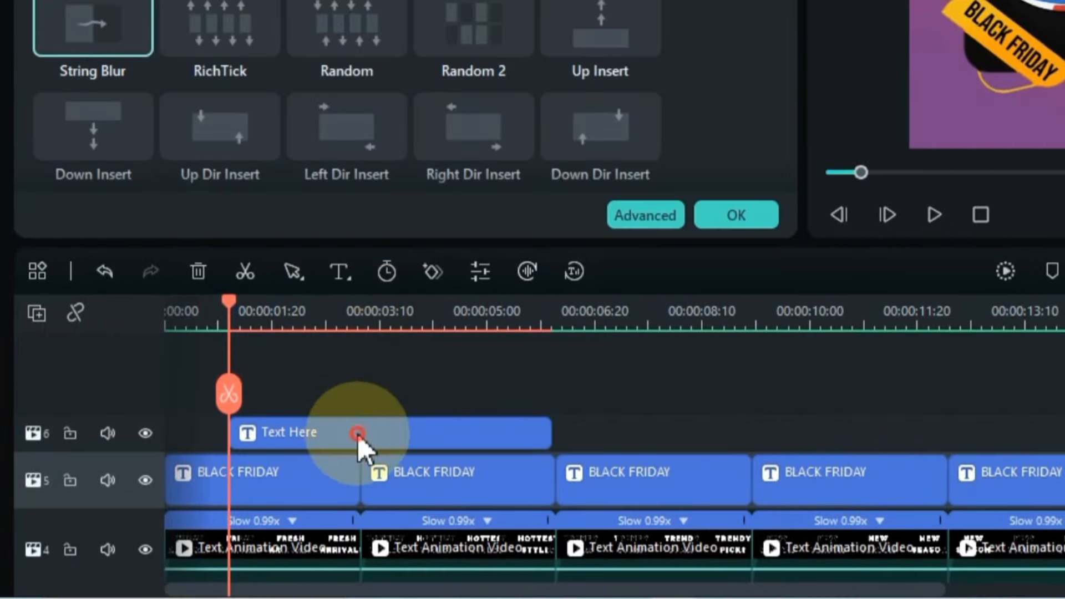
left_click_drag(357, 435, 262, 438)
- Change the new title's text to 20% and shorten its clip to end with the first scene
double_click(295, 440)
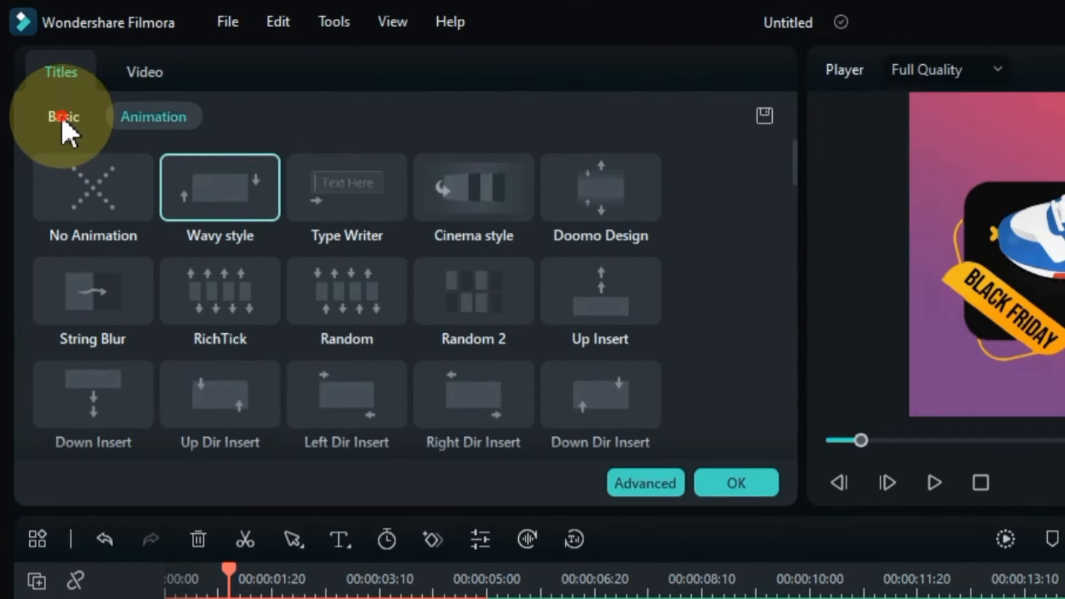
left_click(42, 89)
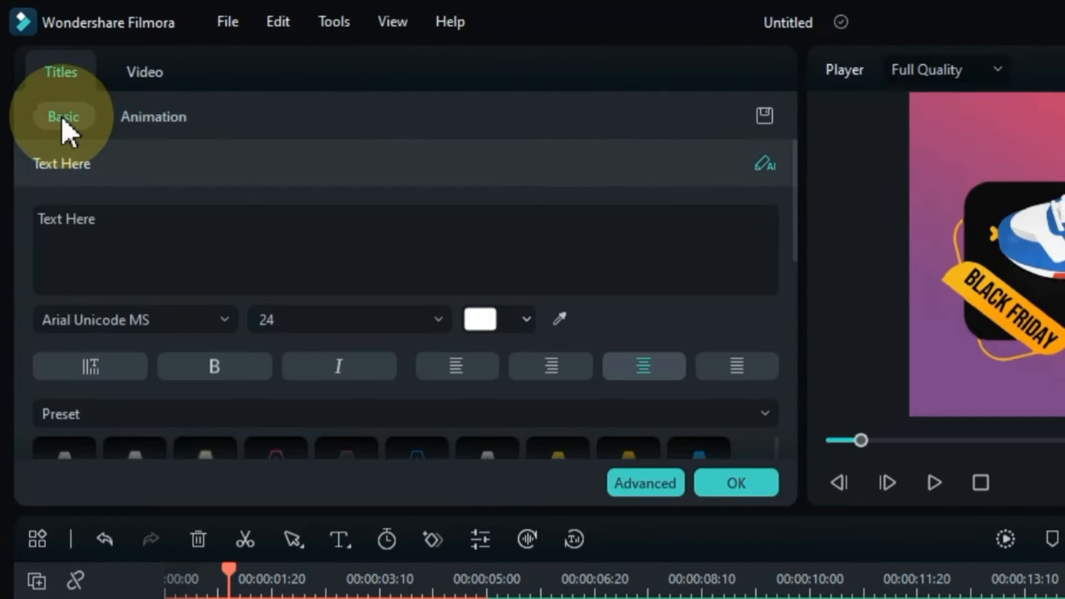
left_click(179, 222)
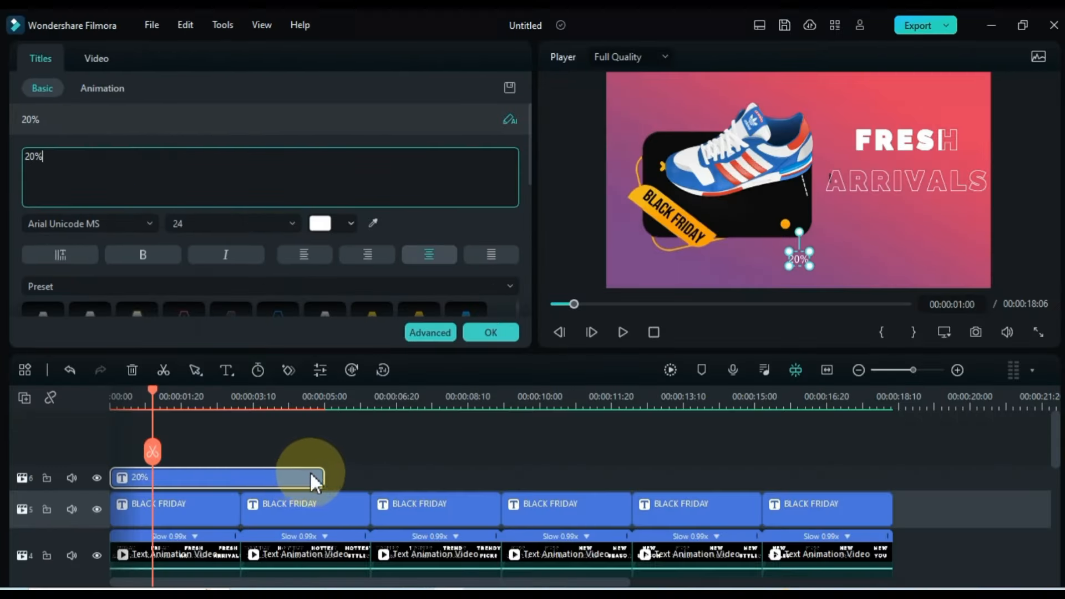
left_click_drag(323, 477, 240, 477)
- Position the 20% title on the orange circle, using the frame at 00:00:01:15
left_click(173, 395)
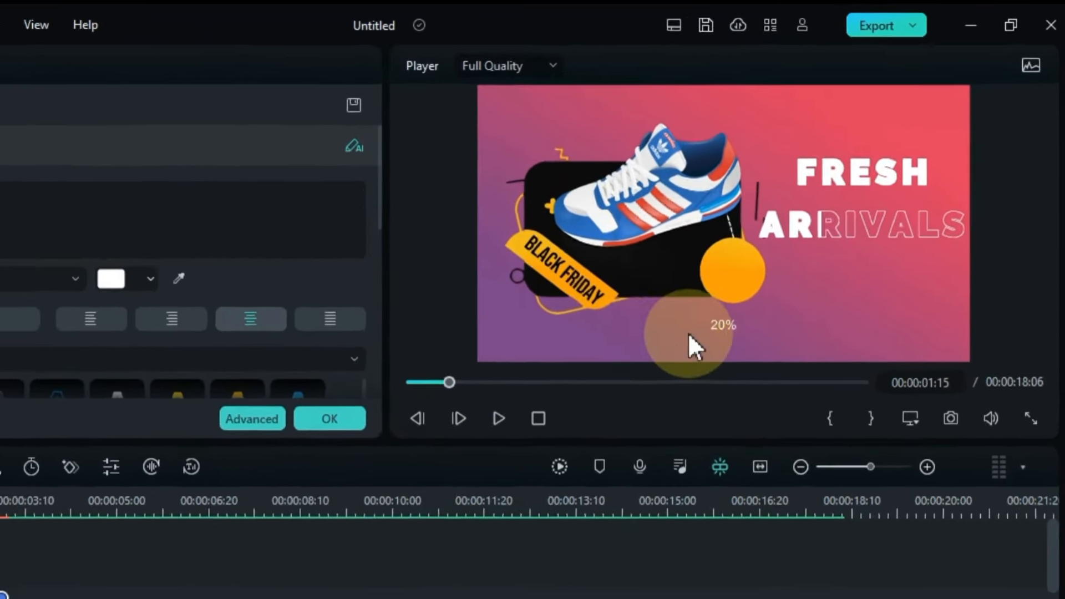
left_click(799, 262)
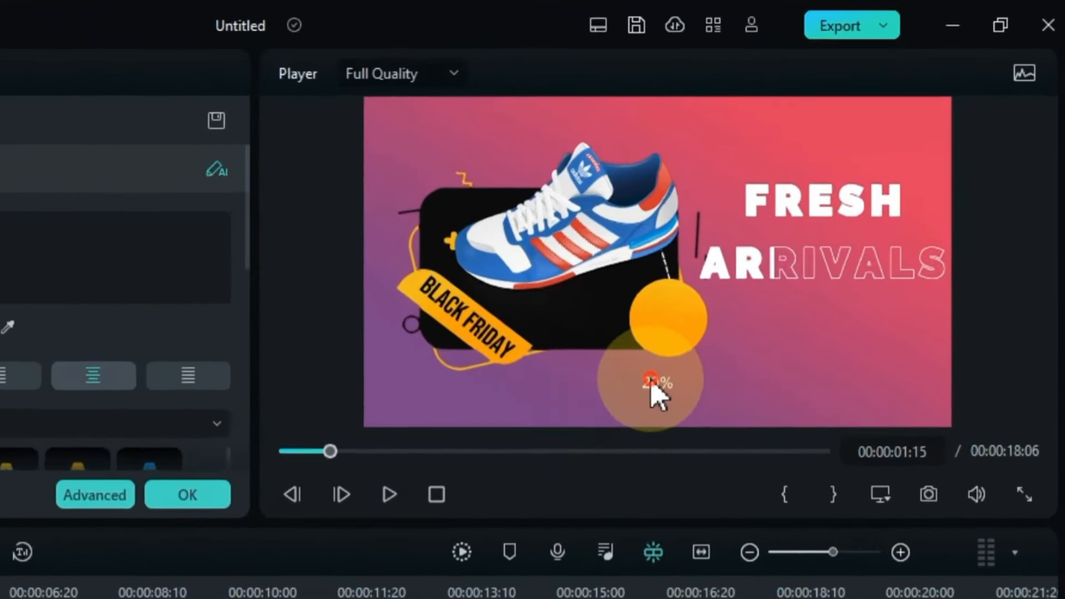
left_click_drag(609, 425, 622, 356)
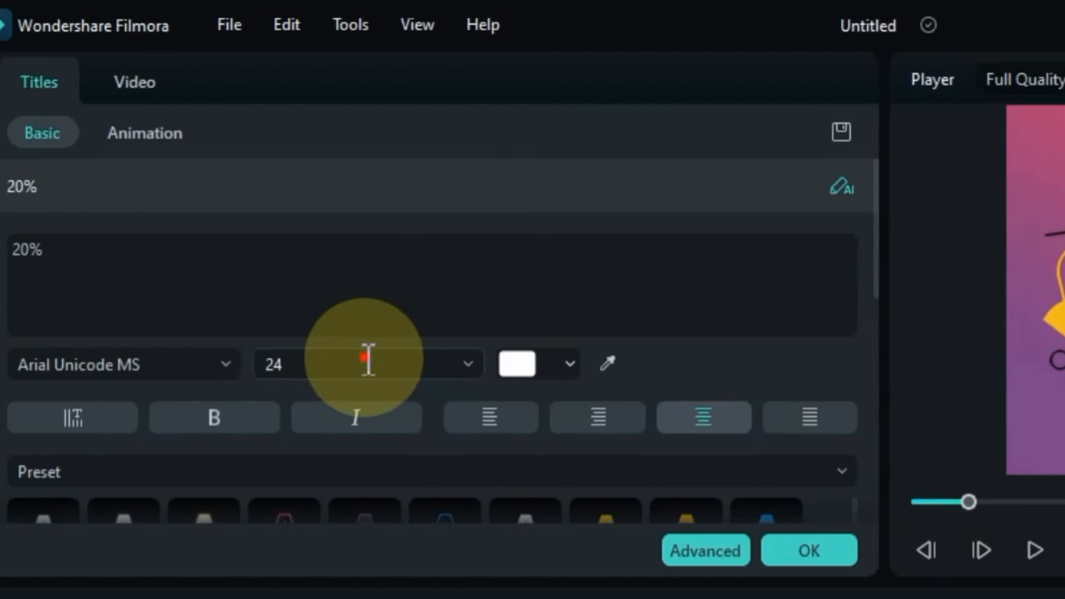
- Set the 20% title's size to 56 and its font to Bebas Neue Bold, and return to the start of the timeline
left_click(399, 364)
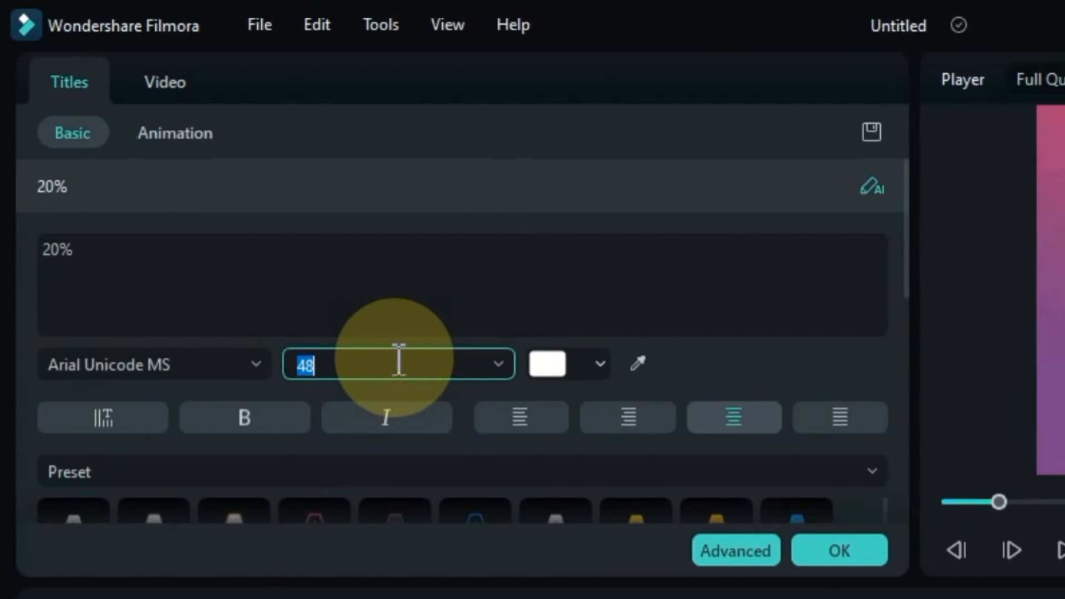
left_click(189, 371)
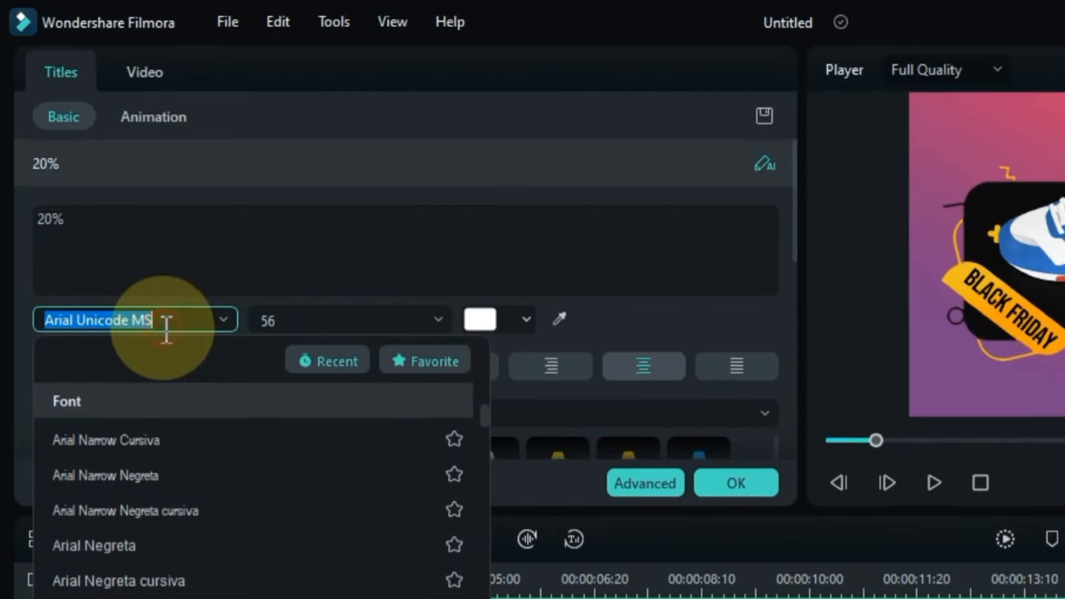
scroll(187, 555, "down", 5)
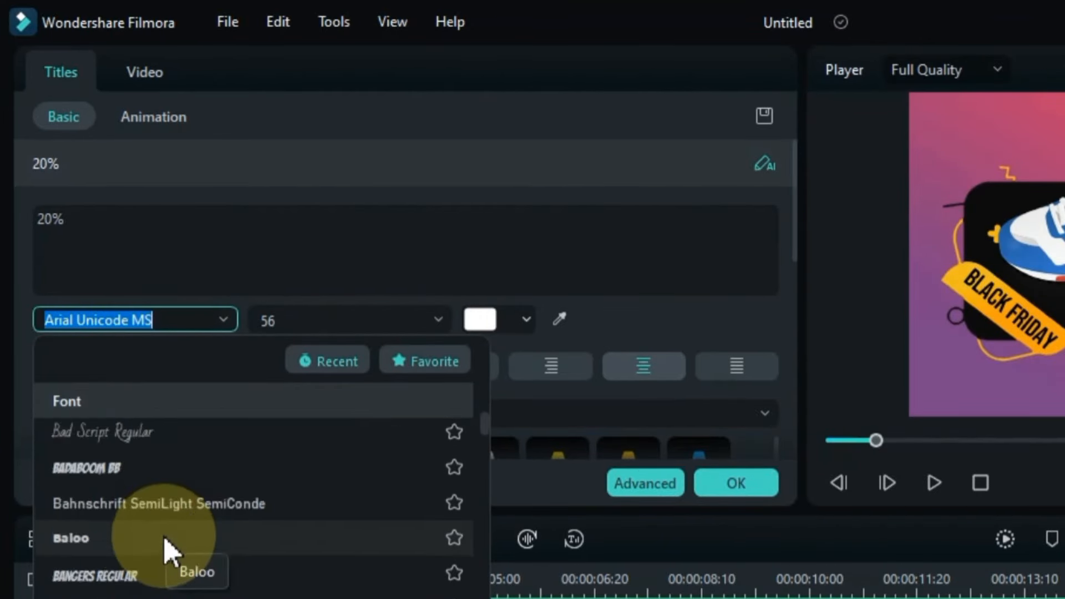
scroll(169, 553, "down", 4)
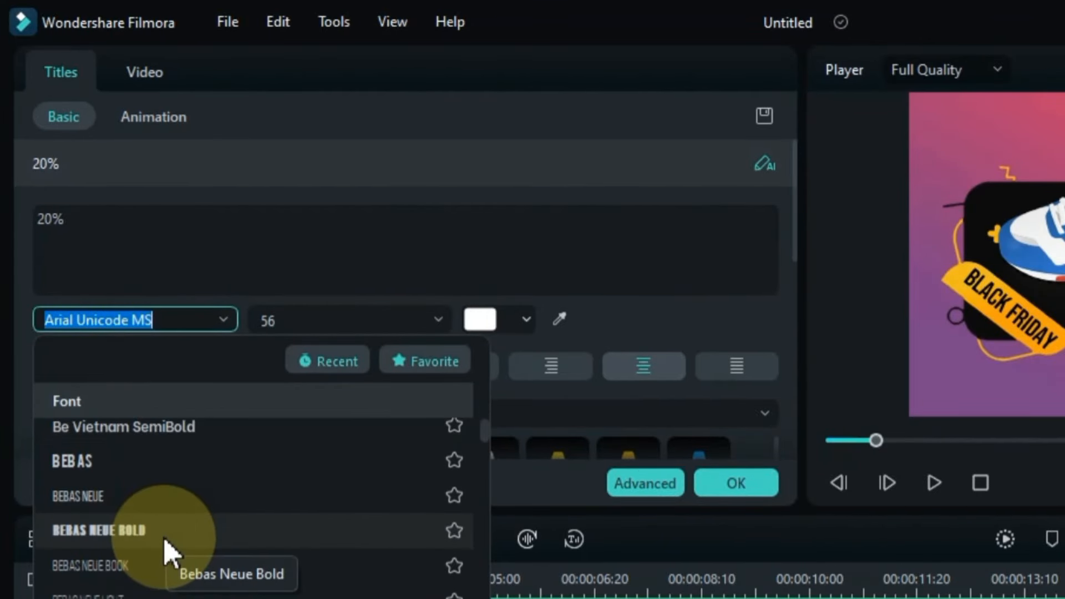
left_click(169, 549)
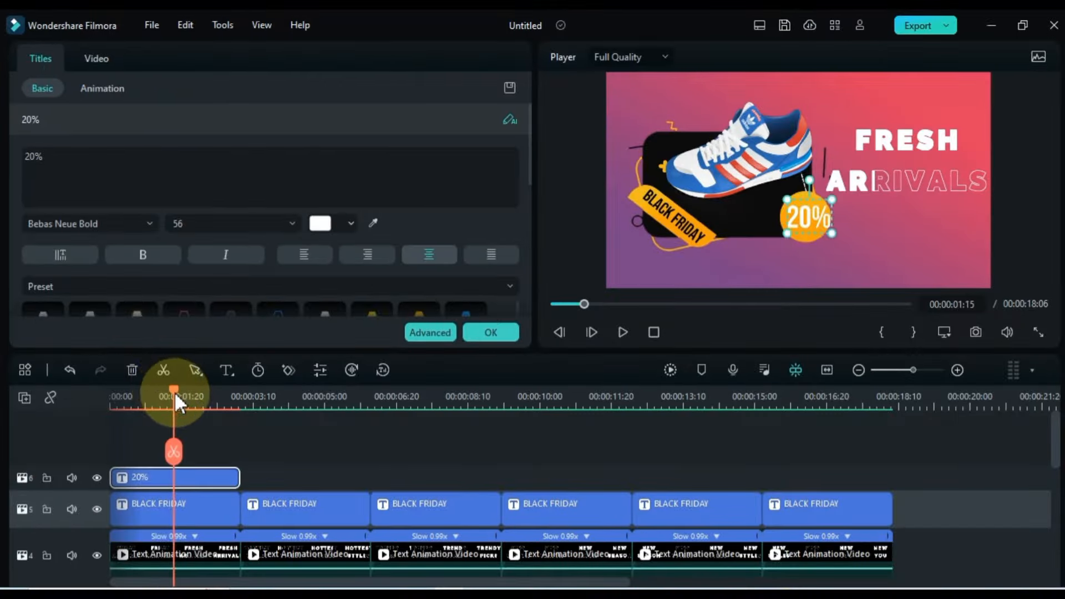
left_click_drag(174, 392, 110, 399)
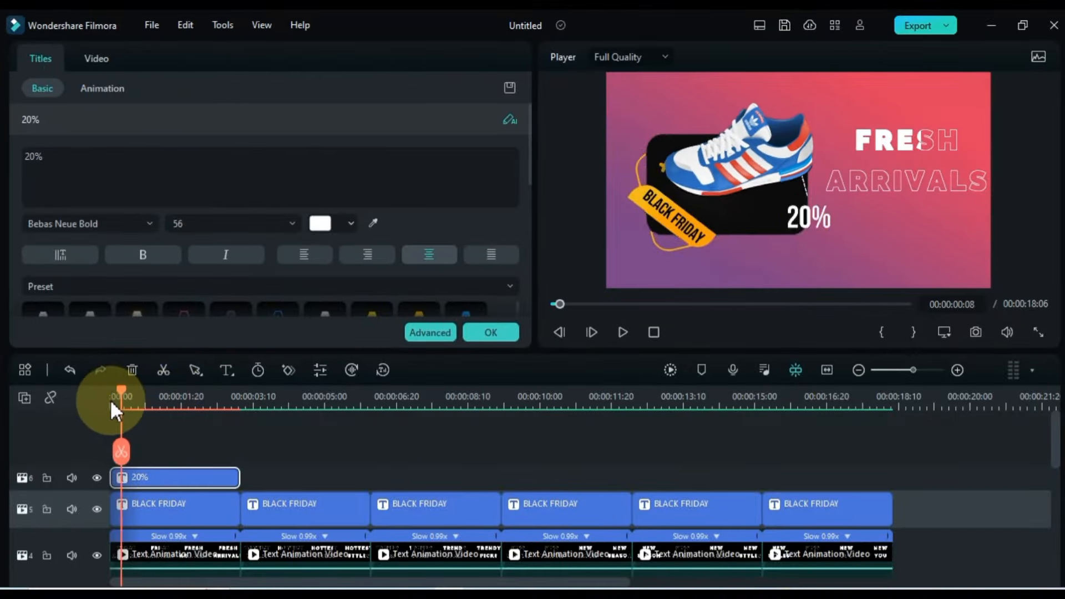
- Play the first scene to check the 20% title, and copy that title clip
left_click(168, 446)
key("space")
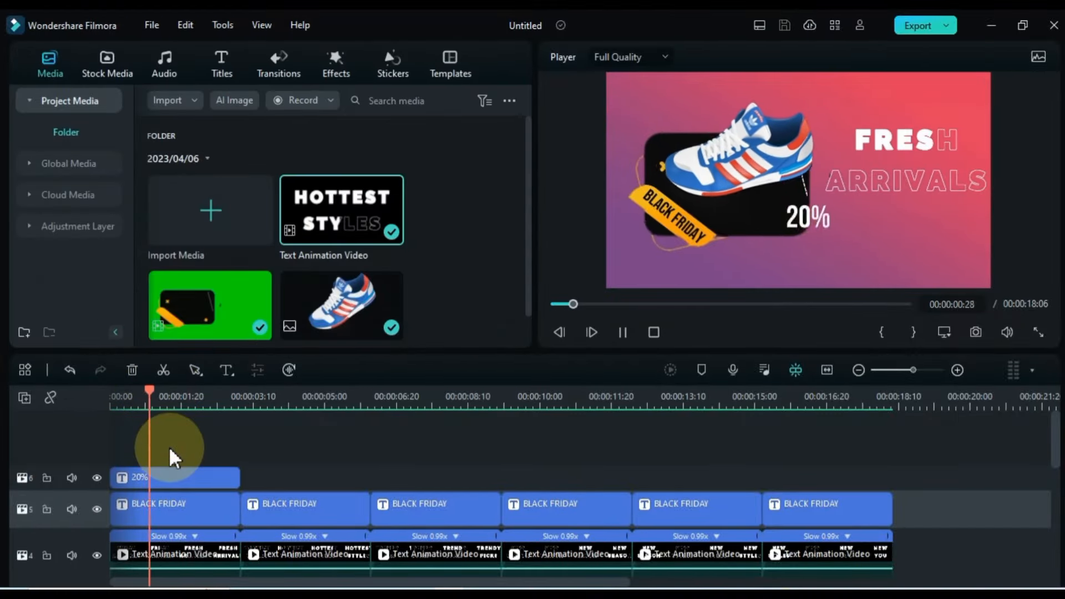
left_click(168, 474)
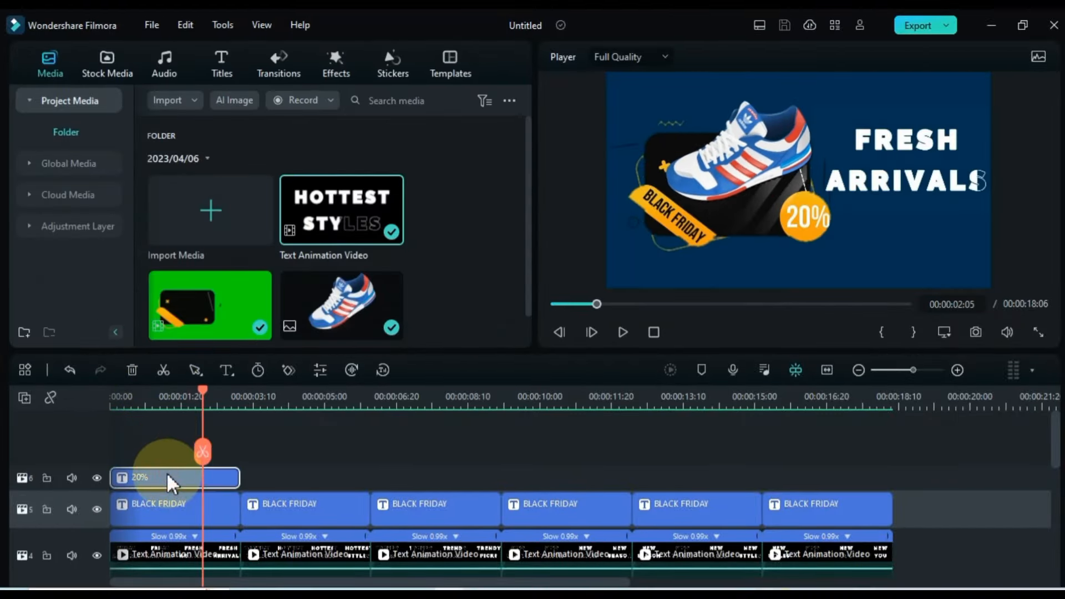
right_click(167, 472)
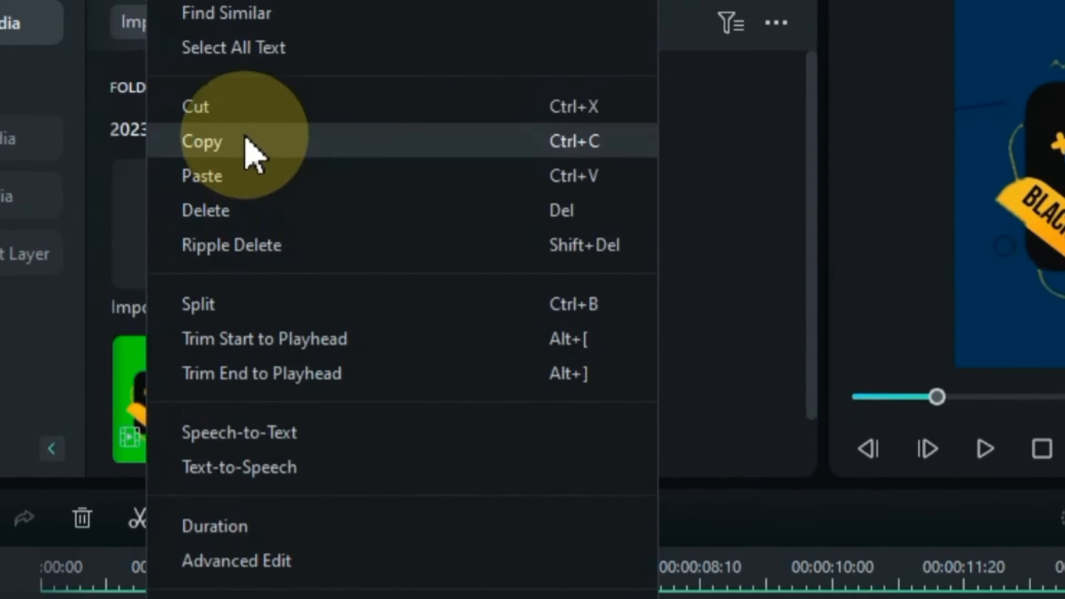
left_click(246, 142)
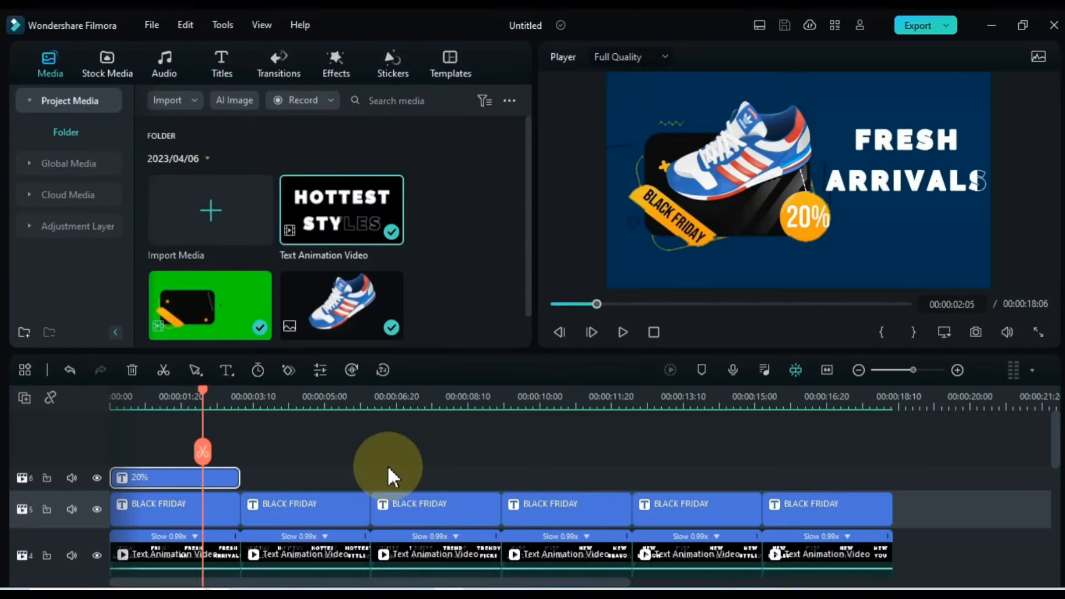
- Make track 6 taller and paste the 20% title on it at the start of the TRENDY PICKS scene
left_click(381, 466)
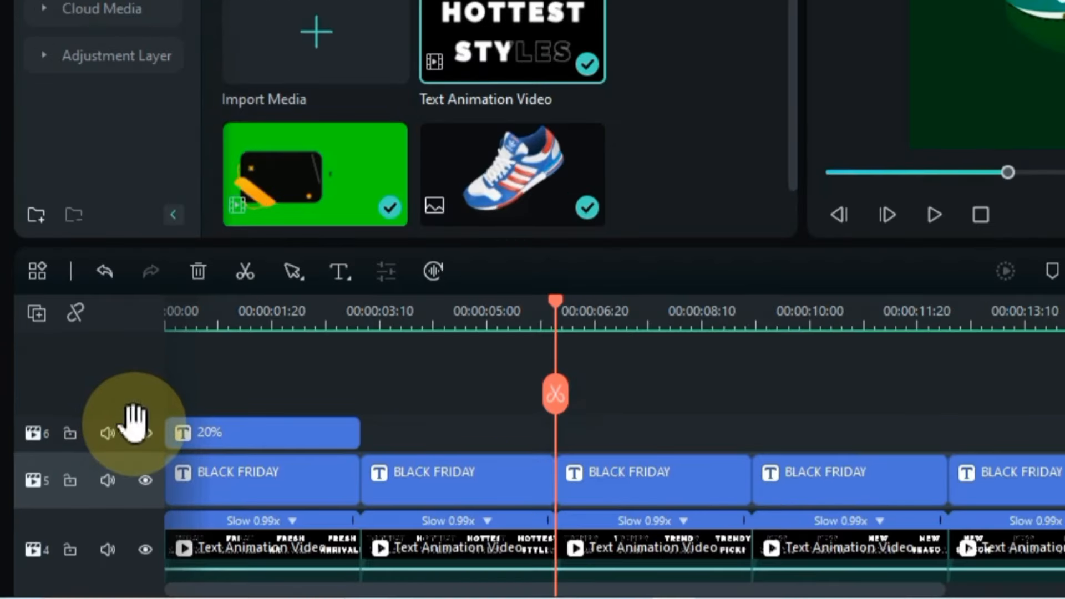
left_click(133, 426)
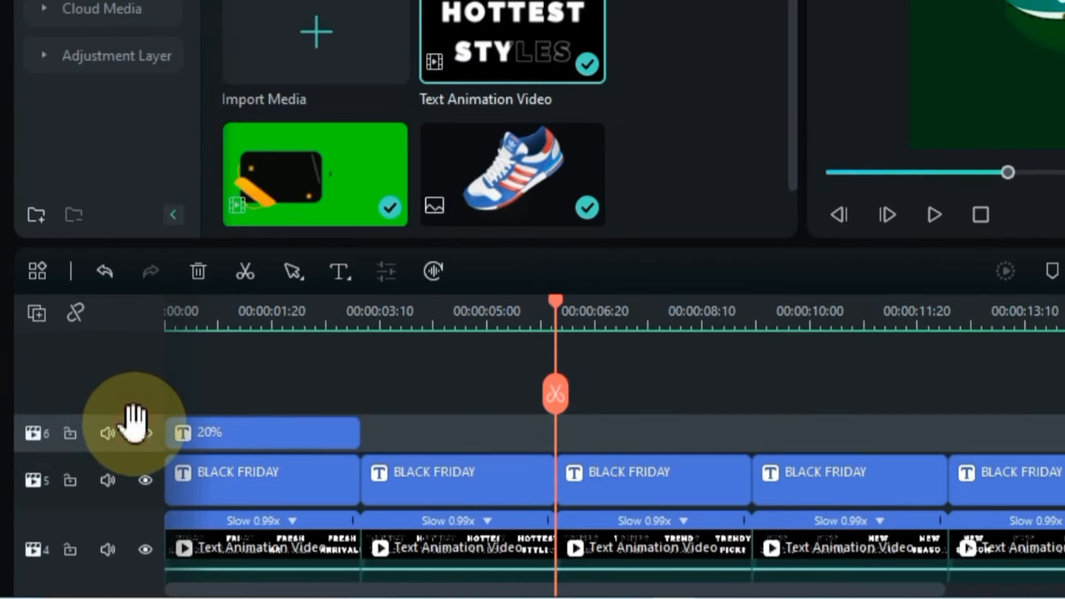
left_click_drag(135, 418, 140, 395)
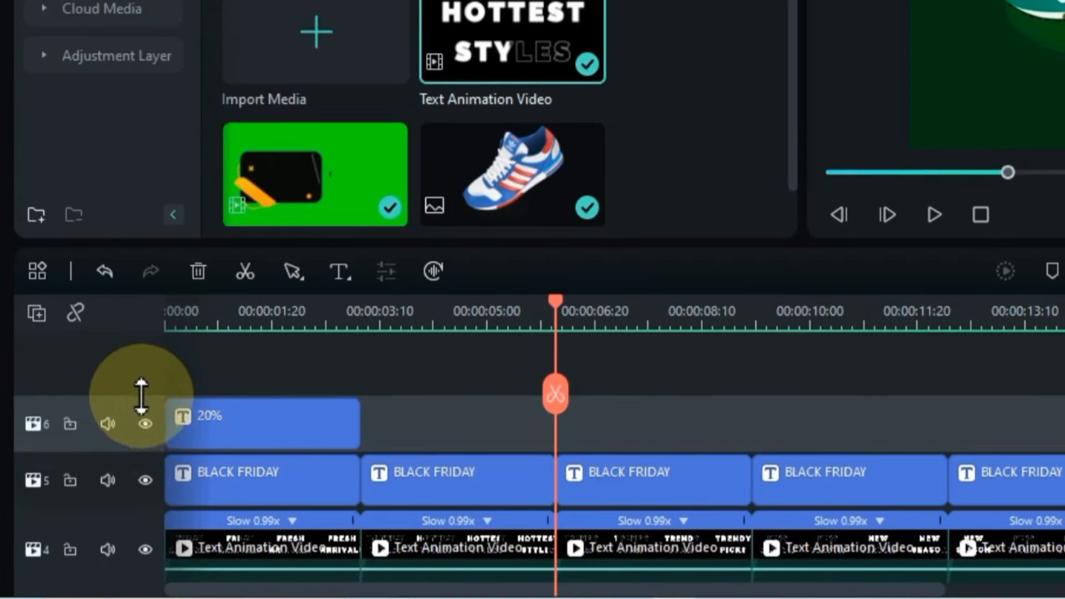
right_click(612, 432)
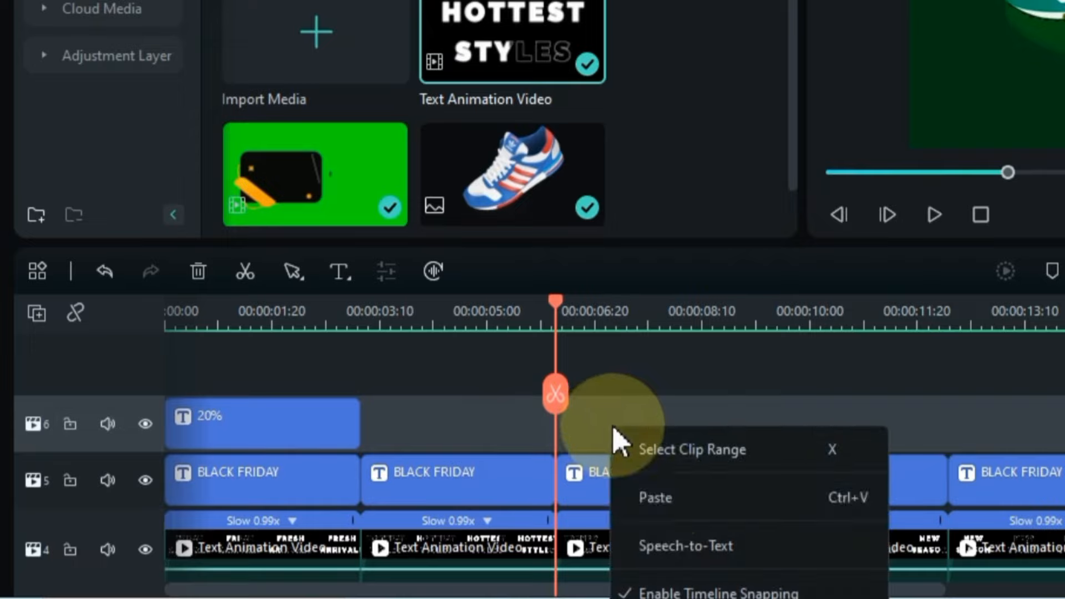
left_click(667, 500)
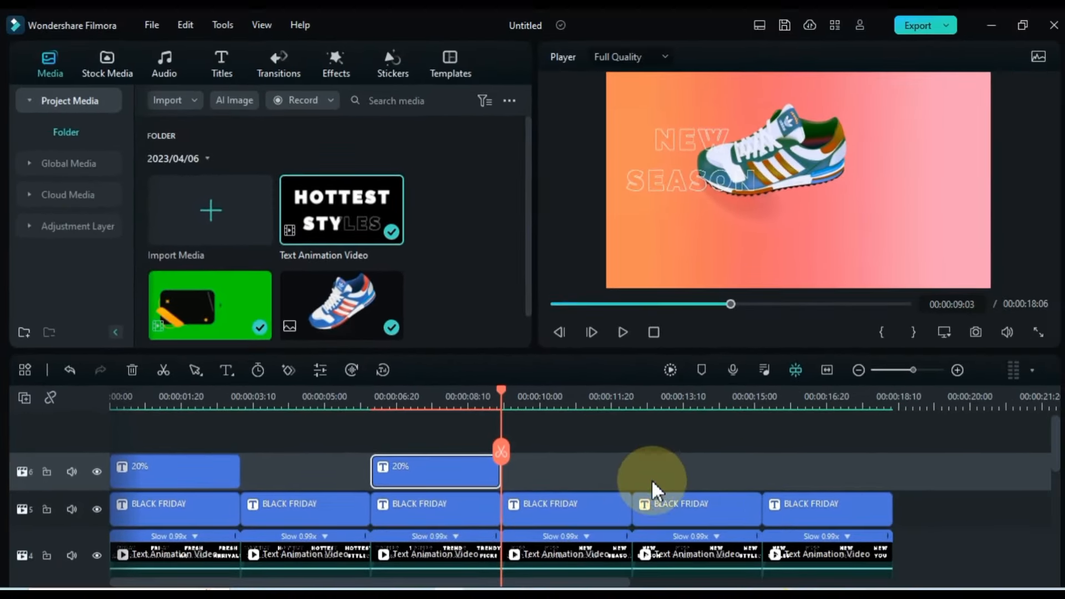
- Paste the 20% title on track 6 at 00:00:12:04, the start of the NEW STYLES scene
left_click(652, 469)
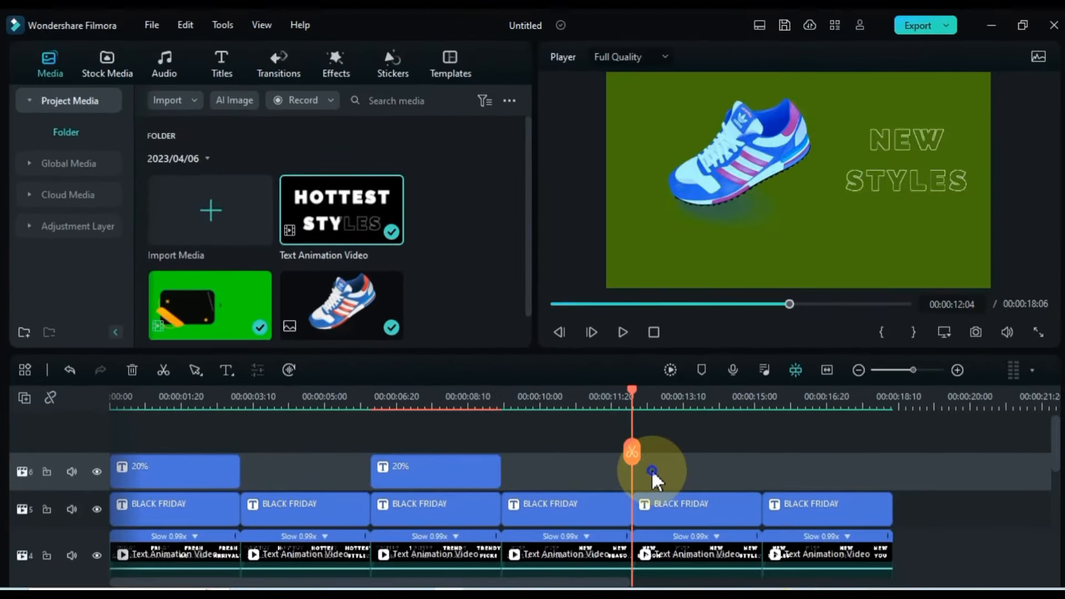
right_click(651, 468)
left_click(680, 518)
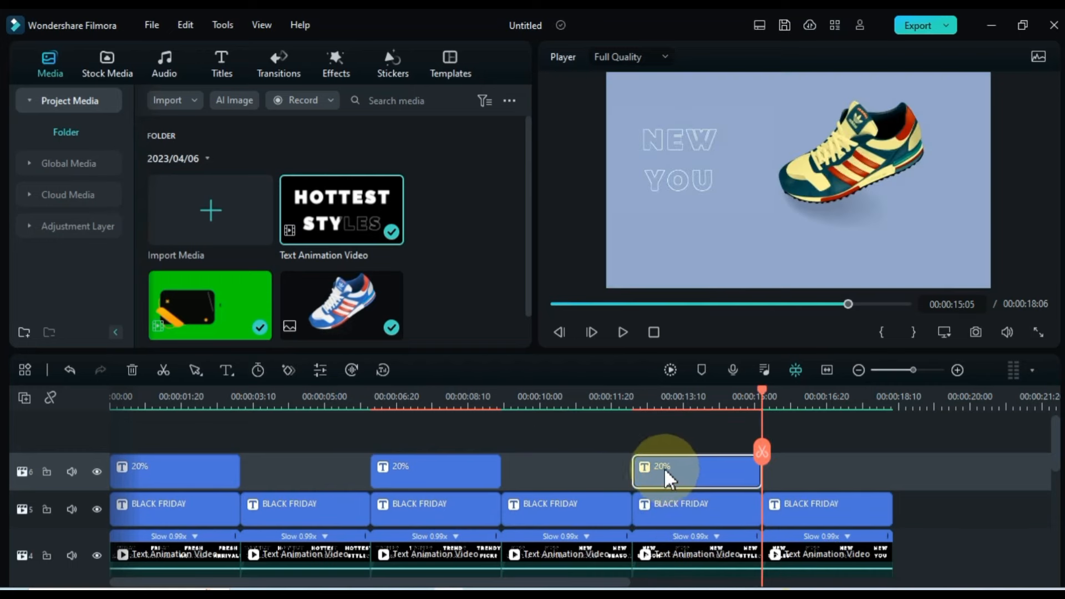
- Paste the 20% title on track 6 at 00:00:03:01, the start of the HOTTEST STYLES scene
left_click(253, 423)
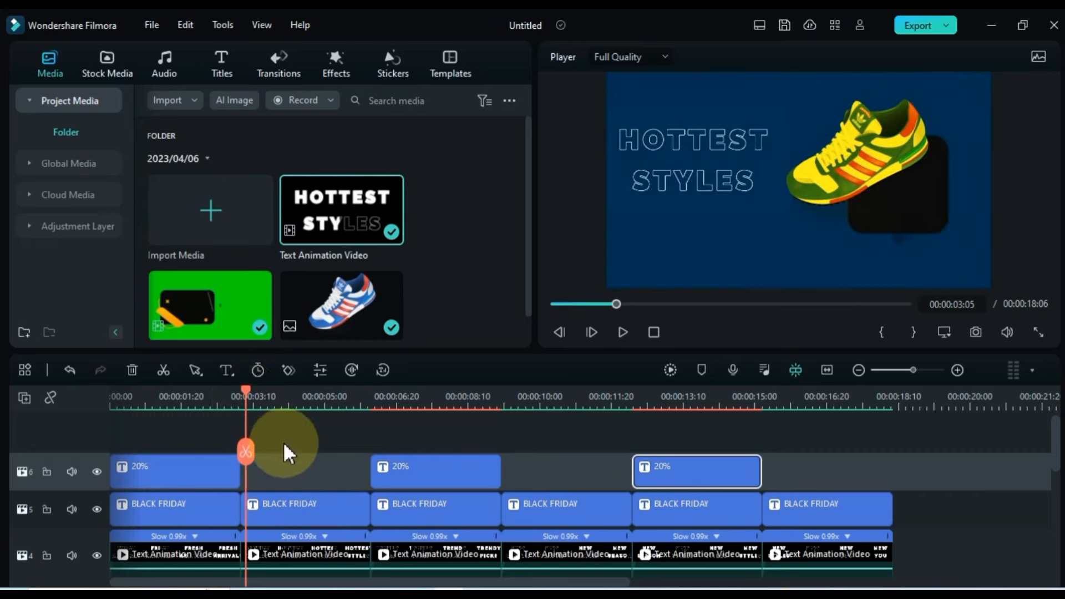
left_click(283, 444)
right_click(268, 464)
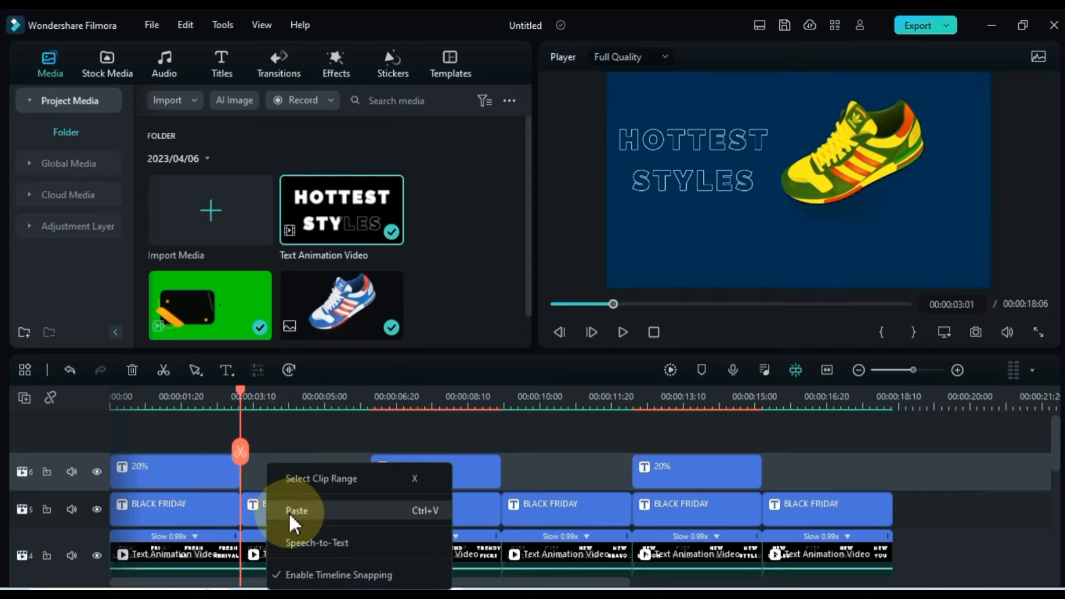
left_click(289, 509)
- Center the HOTTEST STYLES scene's 20% title on the orange circle, using the frame at 00:00:04:19
double_click(286, 473)
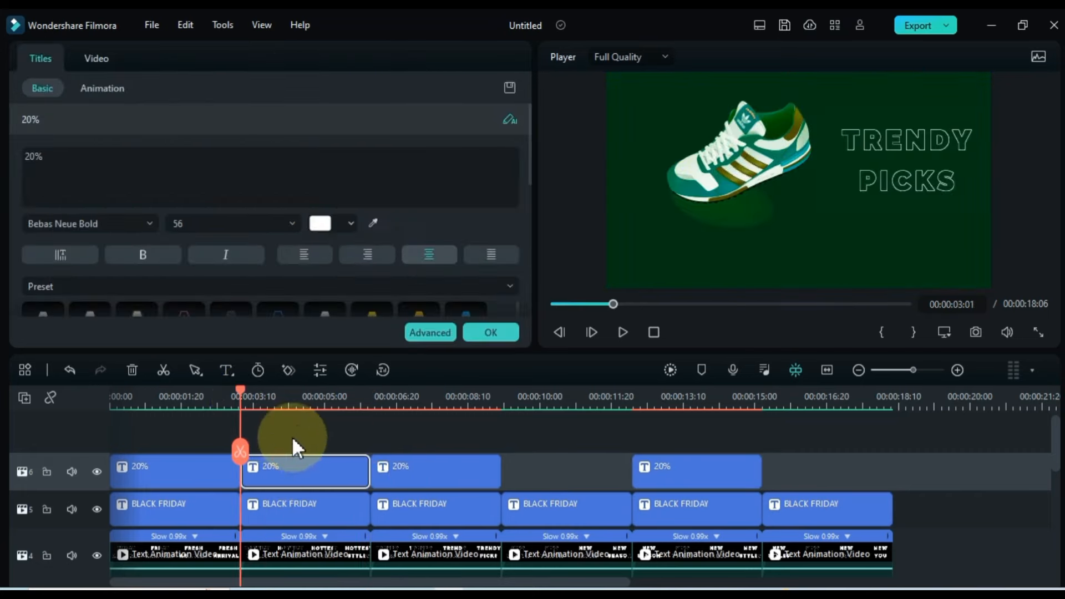
left_click(309, 404)
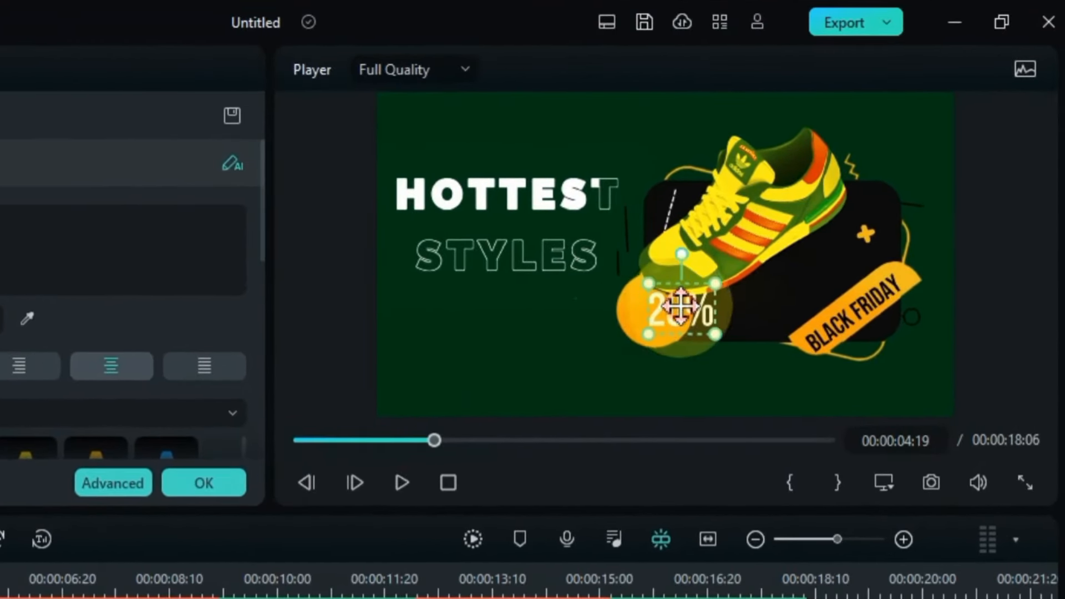
left_click_drag(681, 305, 665, 307)
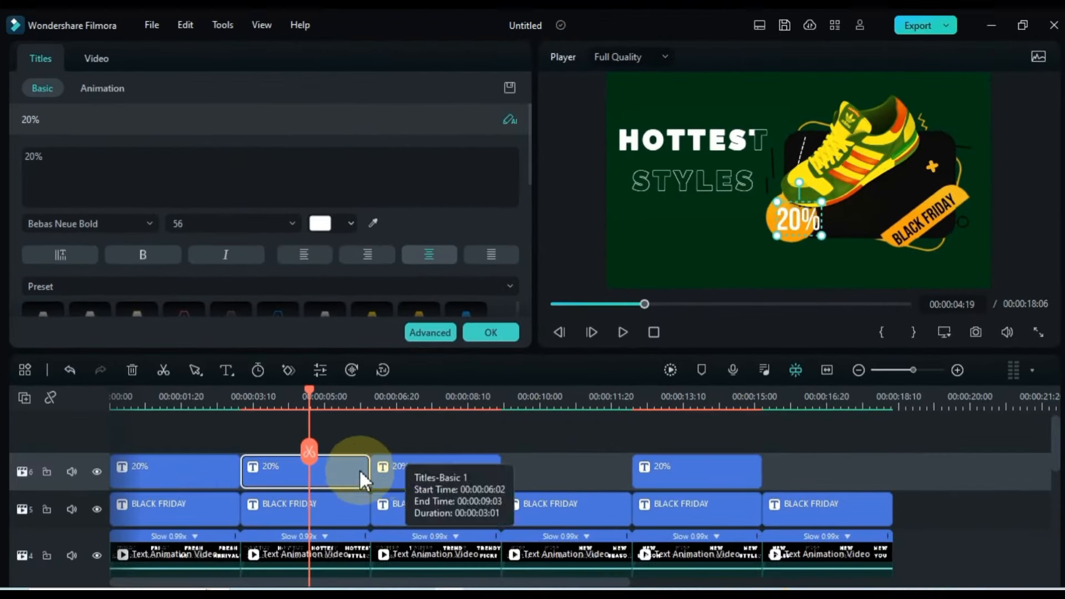
- Copy the repositioned 20% title to the start of the NEW SEASON scene on track 6 and check its placement at 00:00:10:19
key("ctrl+c")
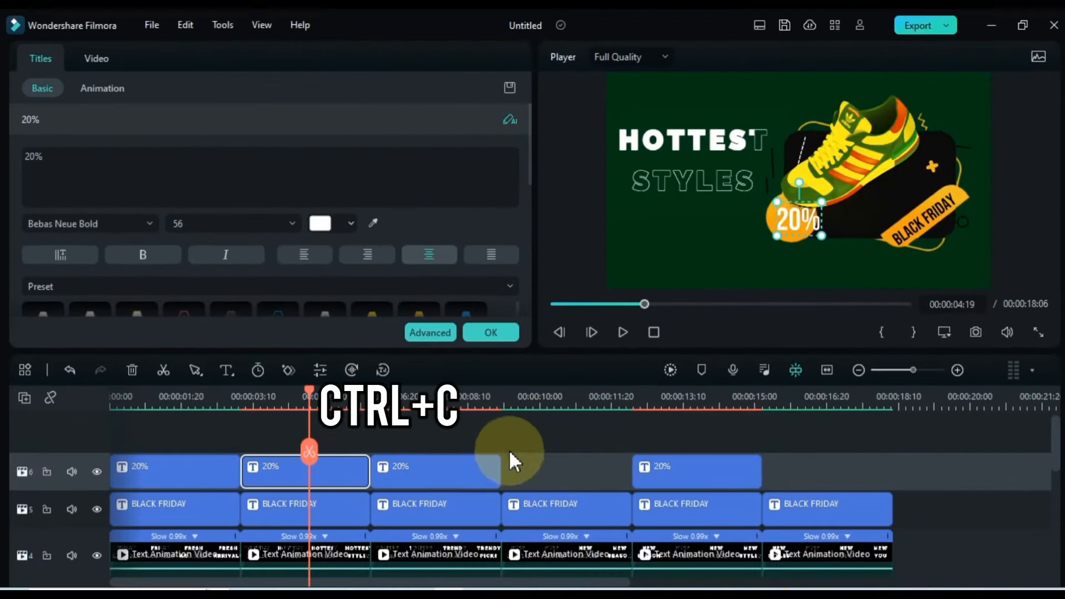
left_click(525, 437)
key("Right")
key("Right")
key("Right")
key("Right")
key("Right")
key("Right")
key("Right")
key("Right")
key("Right")
key("Right")
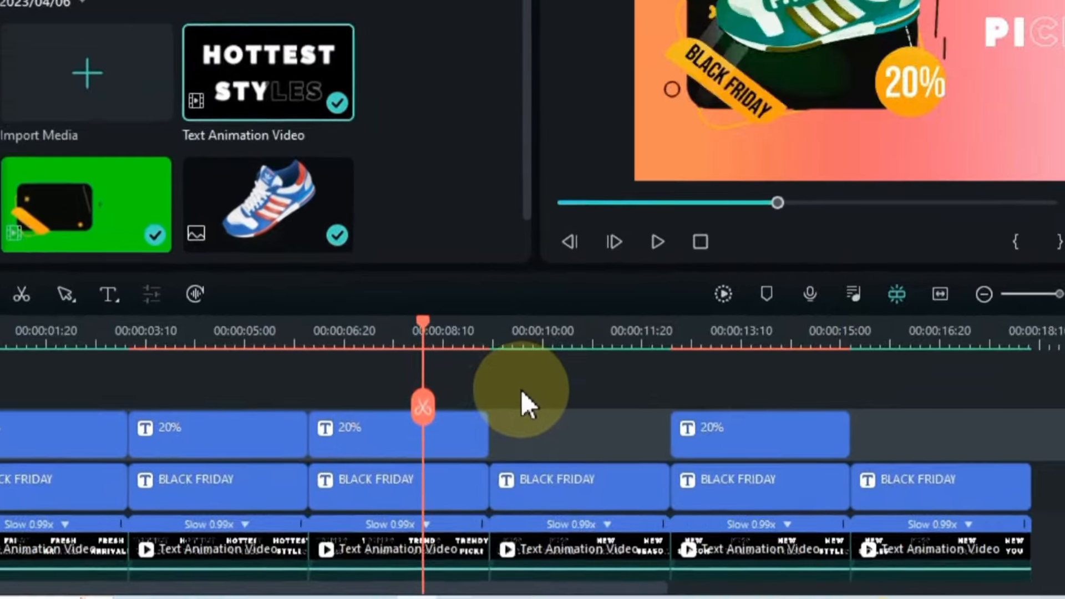
key("Right")
key("Right")
key("Right")
key("Right")
key("Right")
key("Right")
key("Right")
key("Right")
key("Right")
key("Right")
right_click(514, 430)
left_click(561, 496)
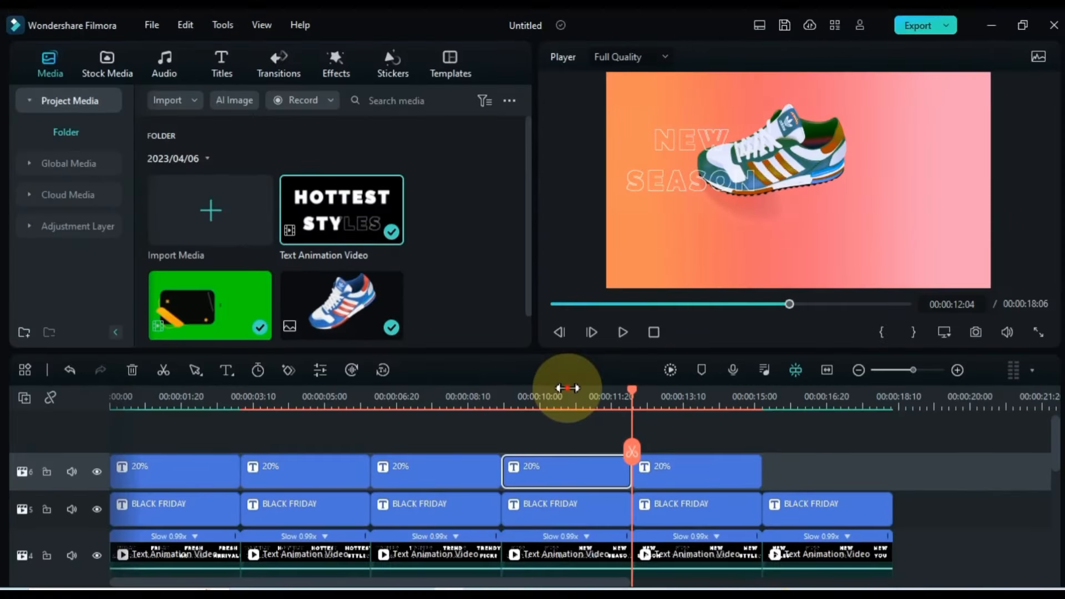
left_click(587, 302)
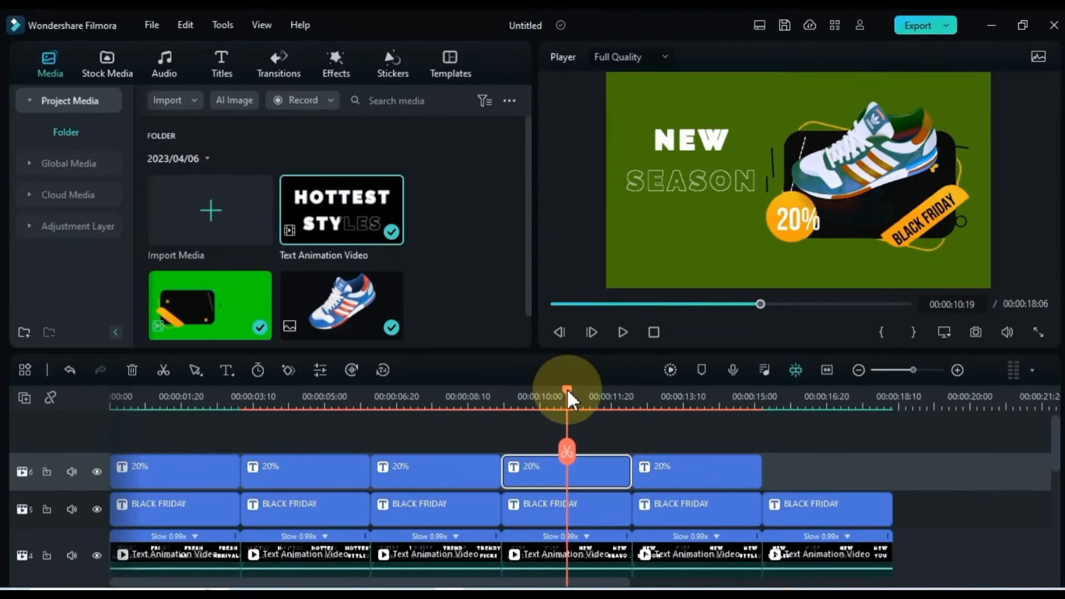
- Paste the repositioned 20% title at 00:00:15:05 for the NEW YOU scene, and return to the start of the timeline
left_click(761, 395)
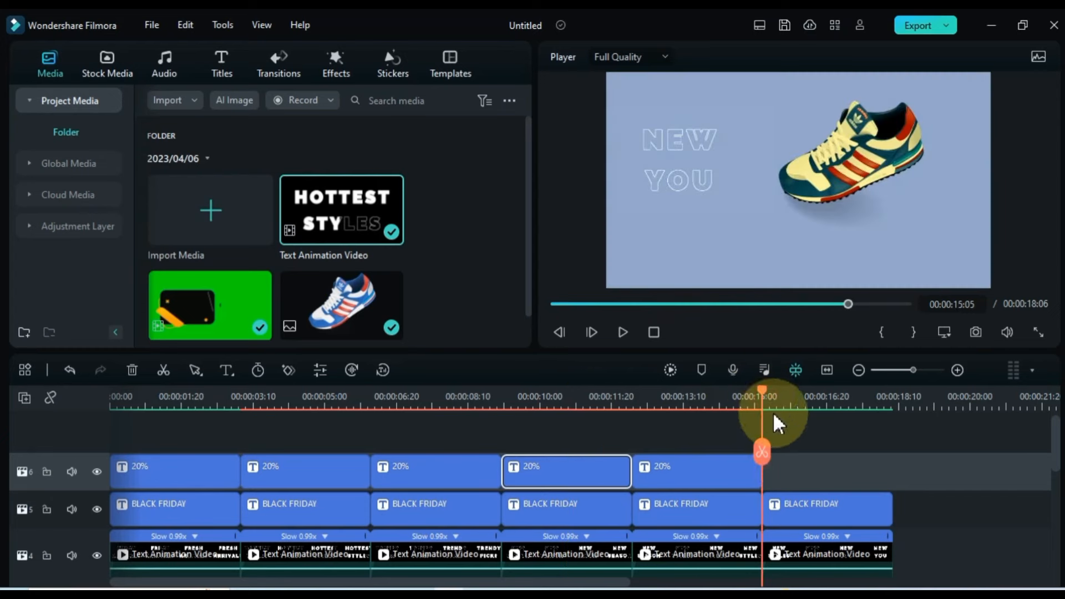
right_click(793, 463)
left_click(820, 504)
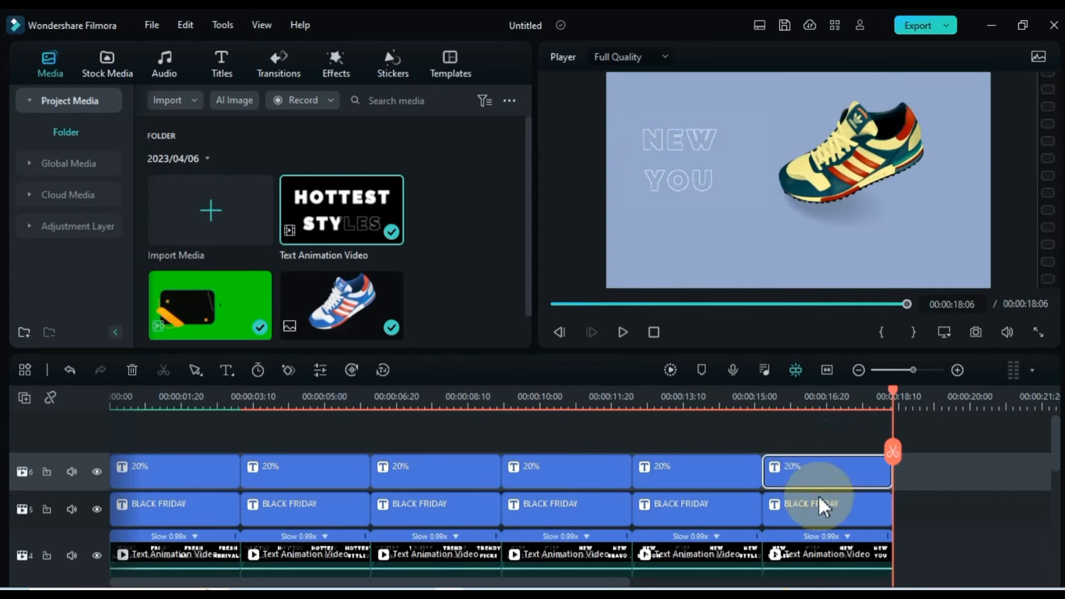
left_click_drag(819, 400, 106, 452)
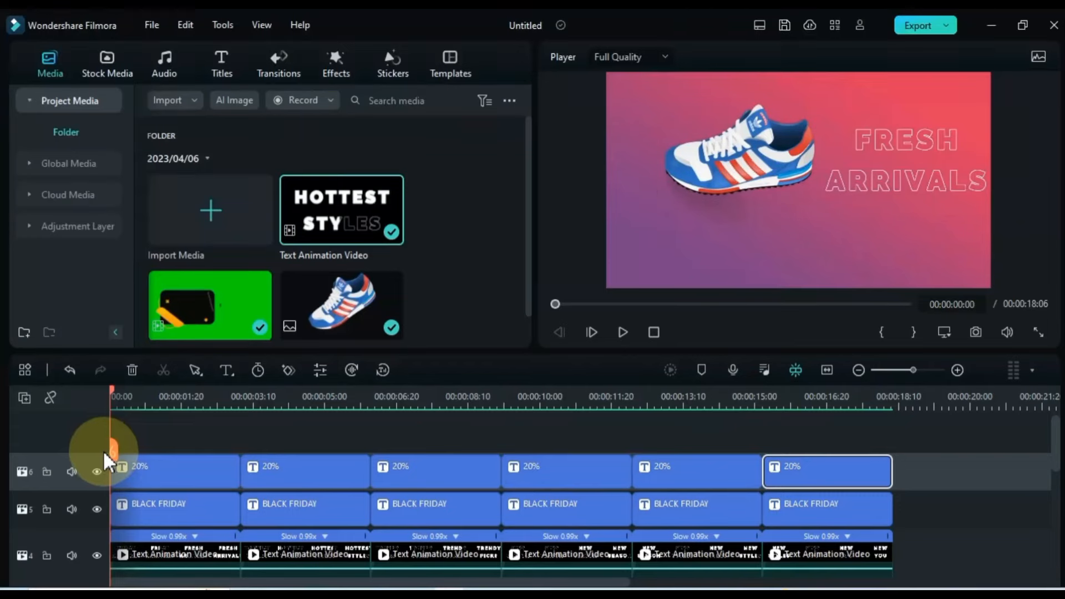
left_click(73, 421)
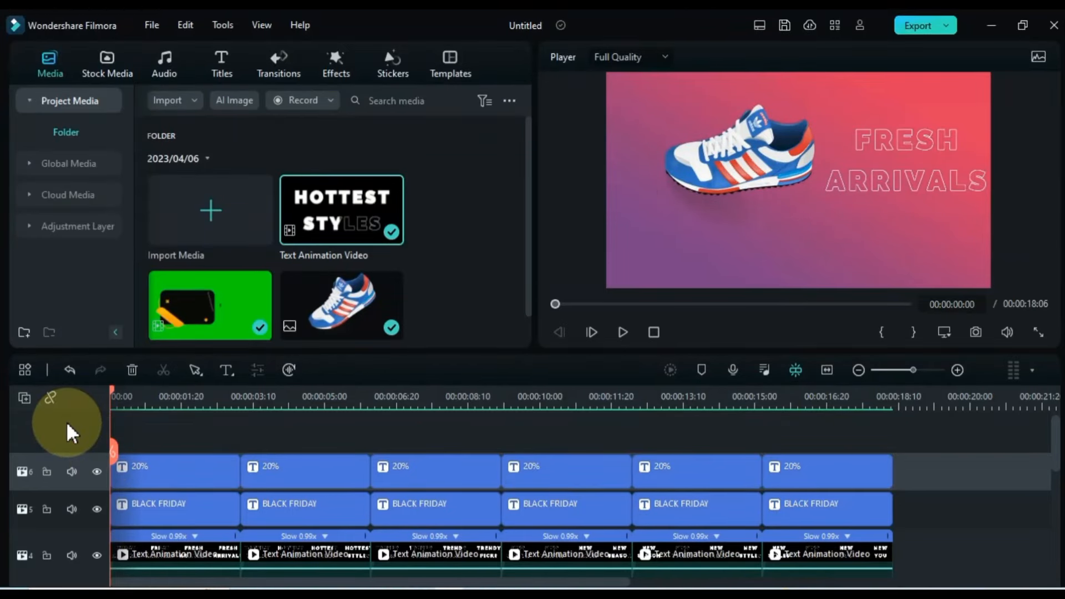
- Add the favorite transition Orb 3 between the first and second Text Animation Video clips on track 4, and preview it
left_click(288, 65)
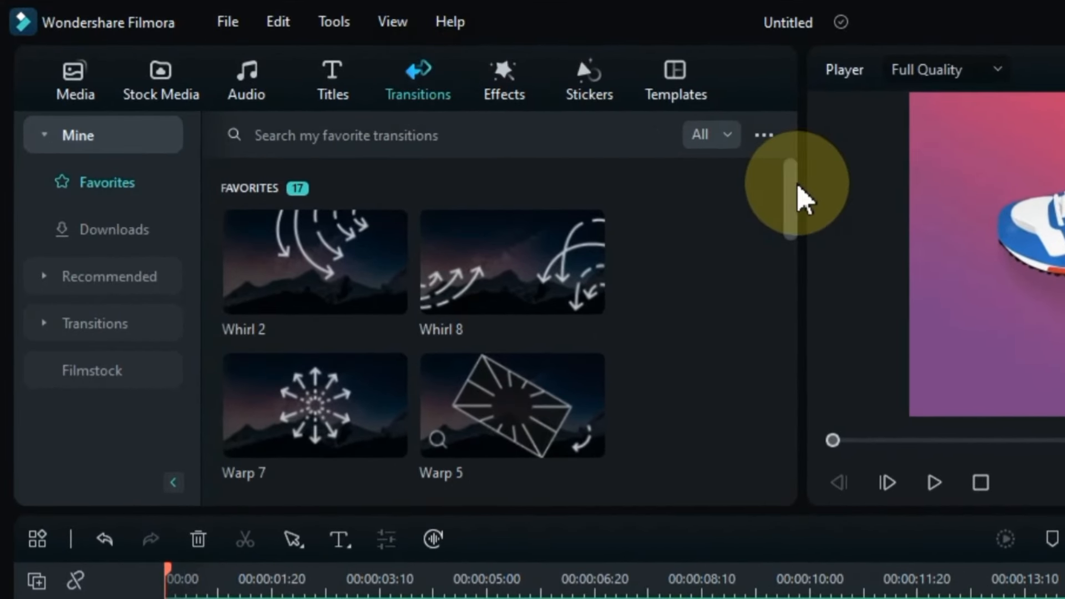
left_click_drag(797, 200, 821, 457)
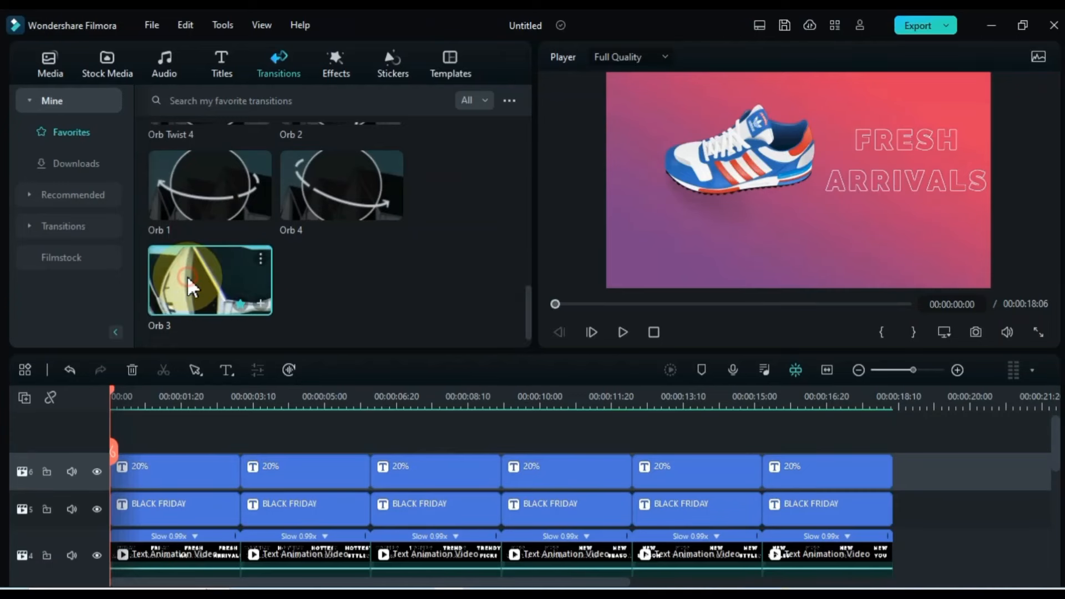
left_click_drag(187, 275, 235, 532)
scroll(235, 533, "down", 1)
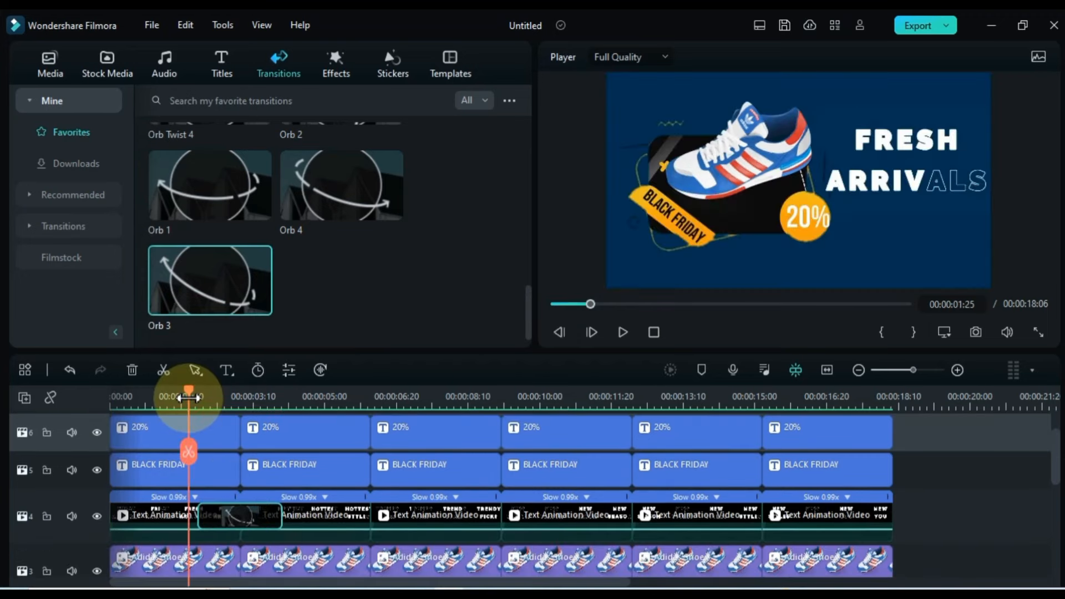
key("space")
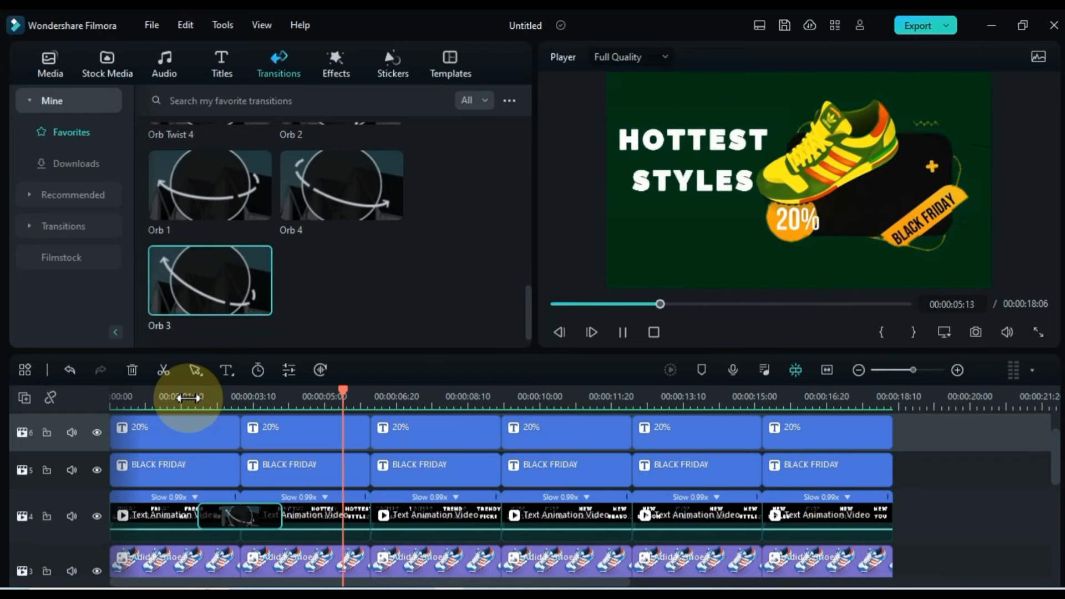
key("space")
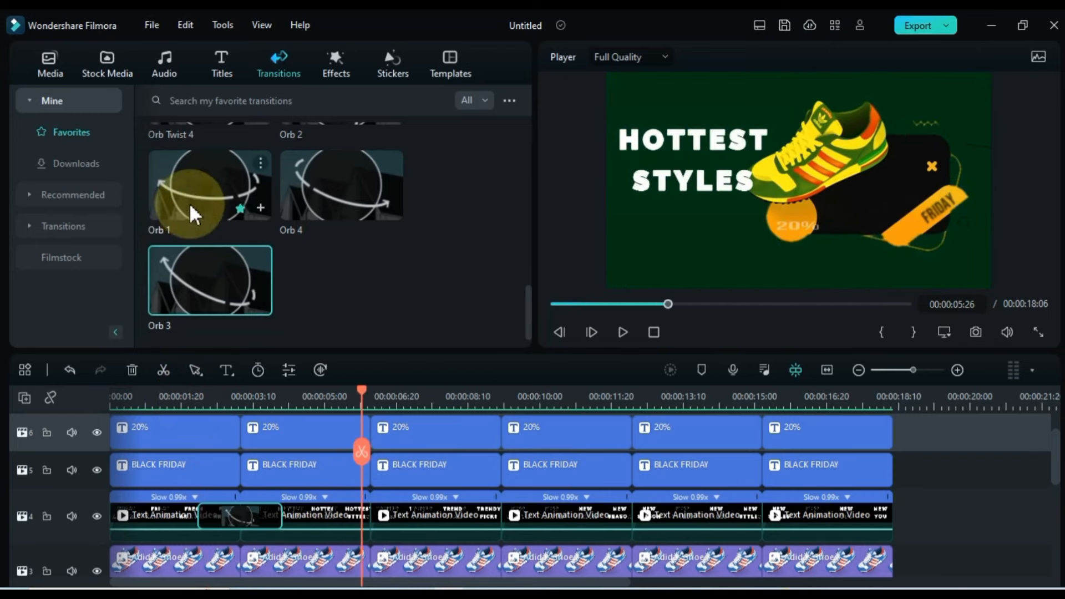
- Add the Orb 1 transition between the second and third Text Animation Video clips, and preview it
left_click_drag(206, 206, 364, 505)
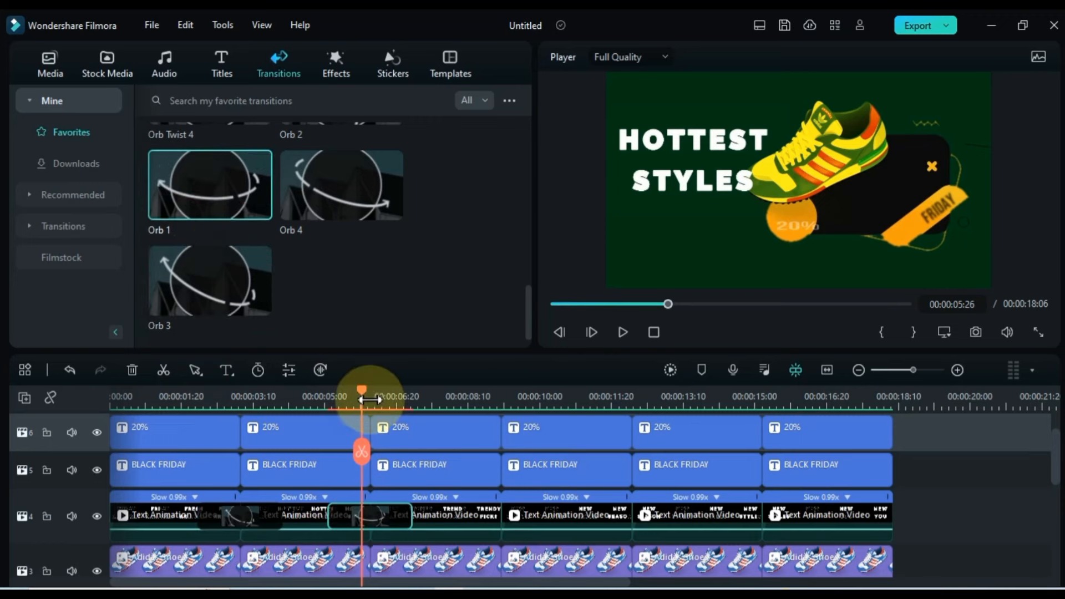
left_click_drag(361, 392, 321, 400)
key("space")
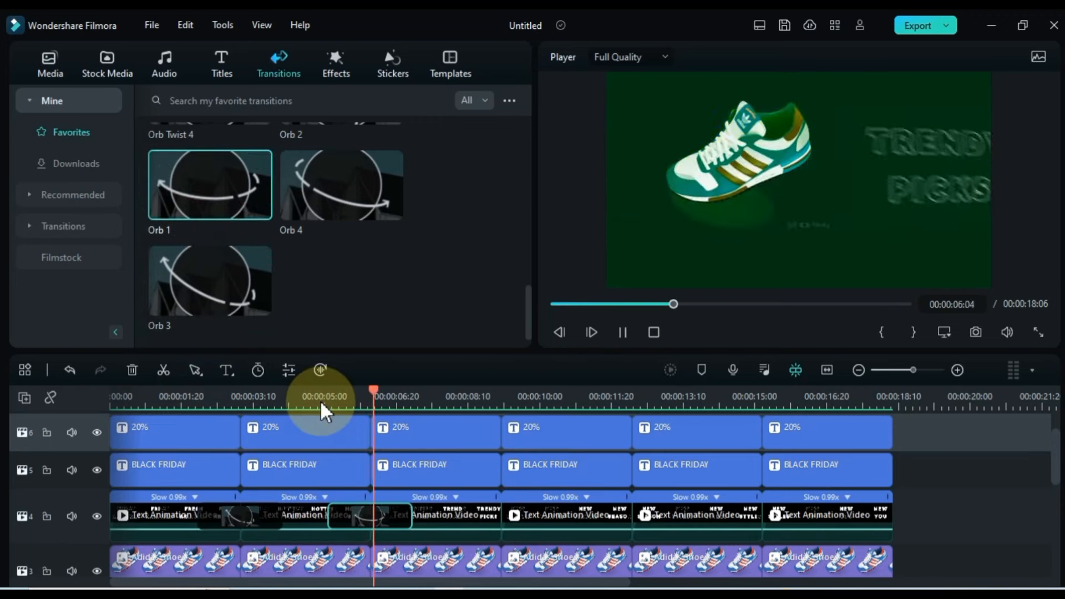
key("space")
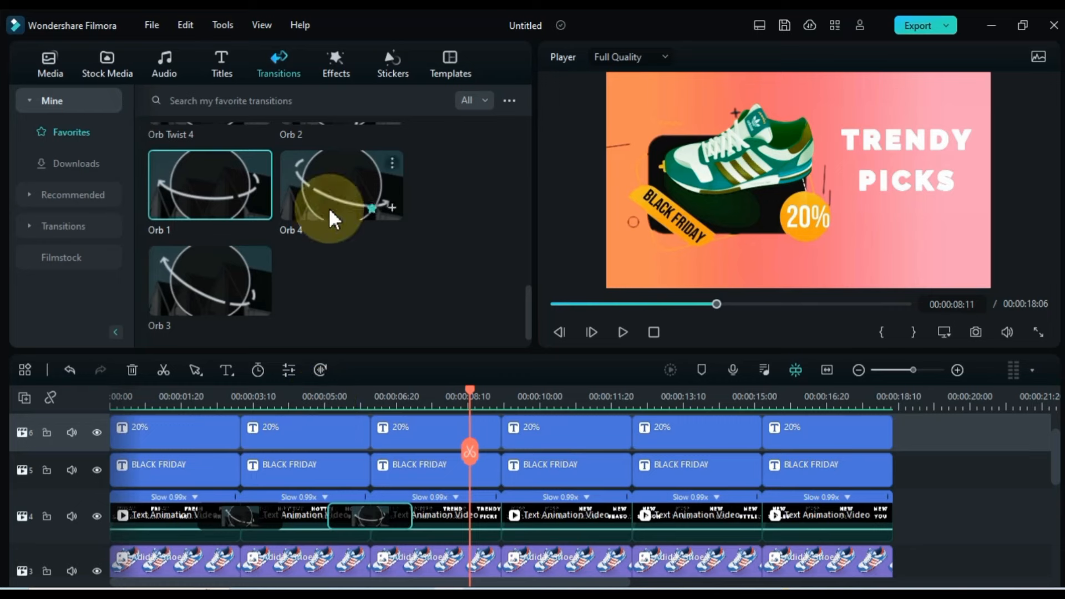
- Add the Orb 4 transition between the third and fourth Text Animation Video clips, and preview it
left_click_drag(331, 207, 512, 523)
left_click_drag(467, 392, 450, 398)
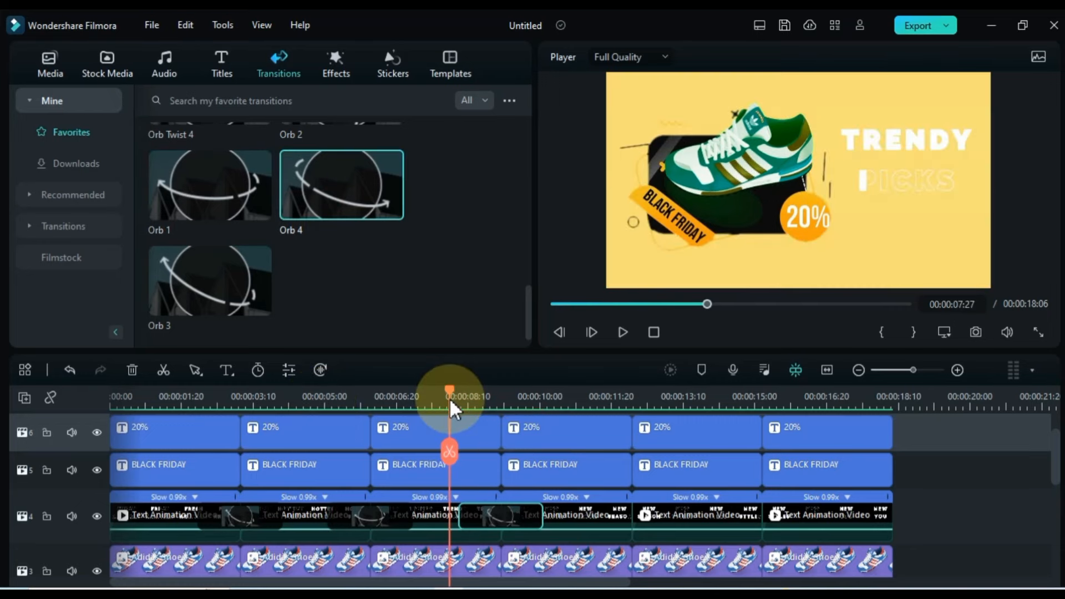
key("space")
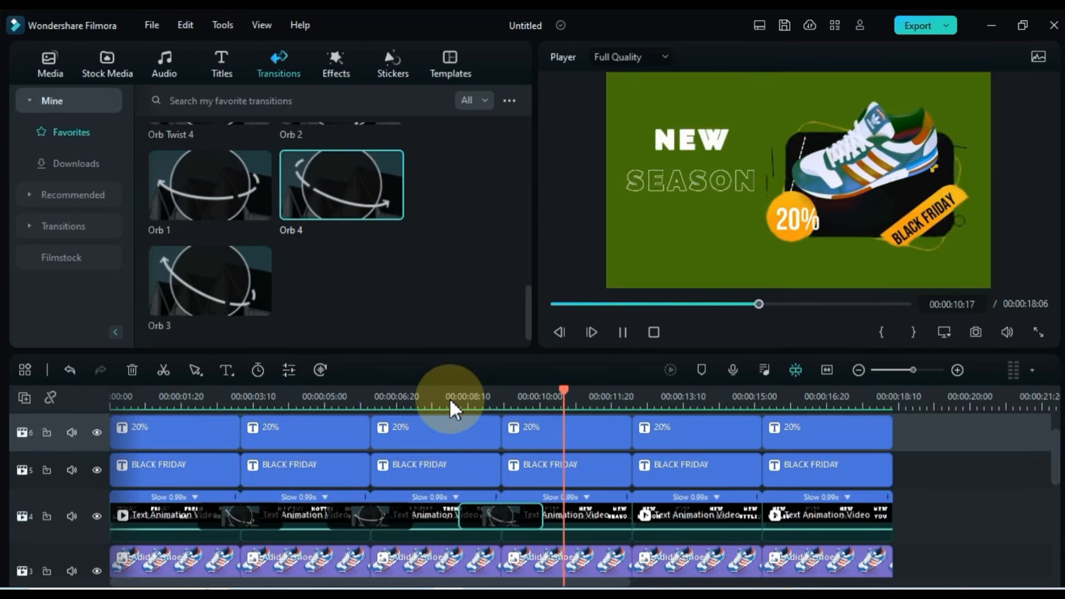
key("space")
- Add the Orb Twist 4 transition between the fourth and fifth Text Animation Video clips on track 4, and preview it
scroll(314, 284, "up", 2)
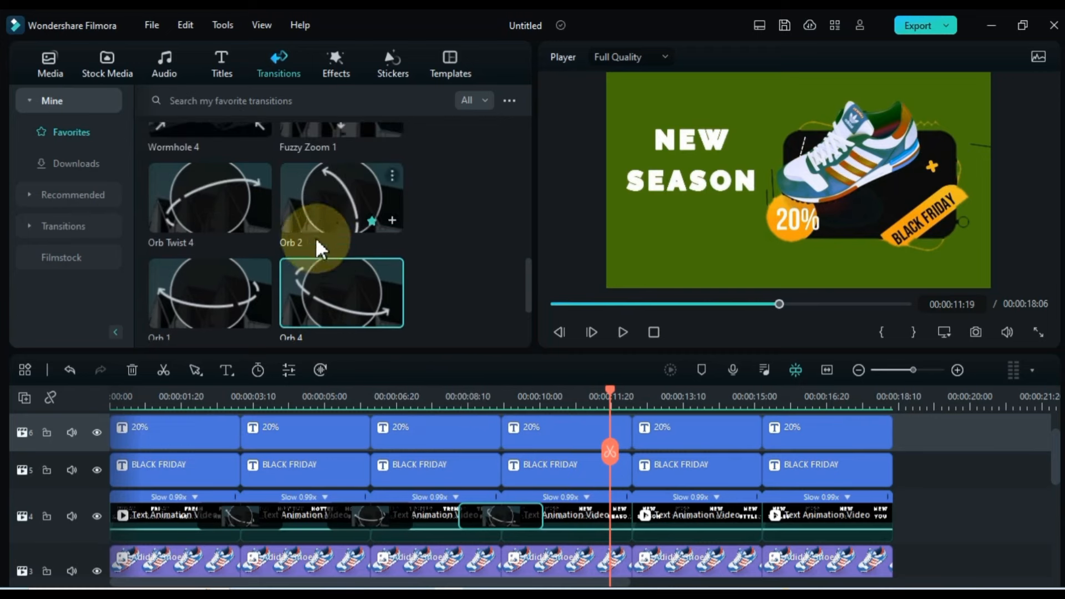
left_click_drag(241, 206, 609, 519)
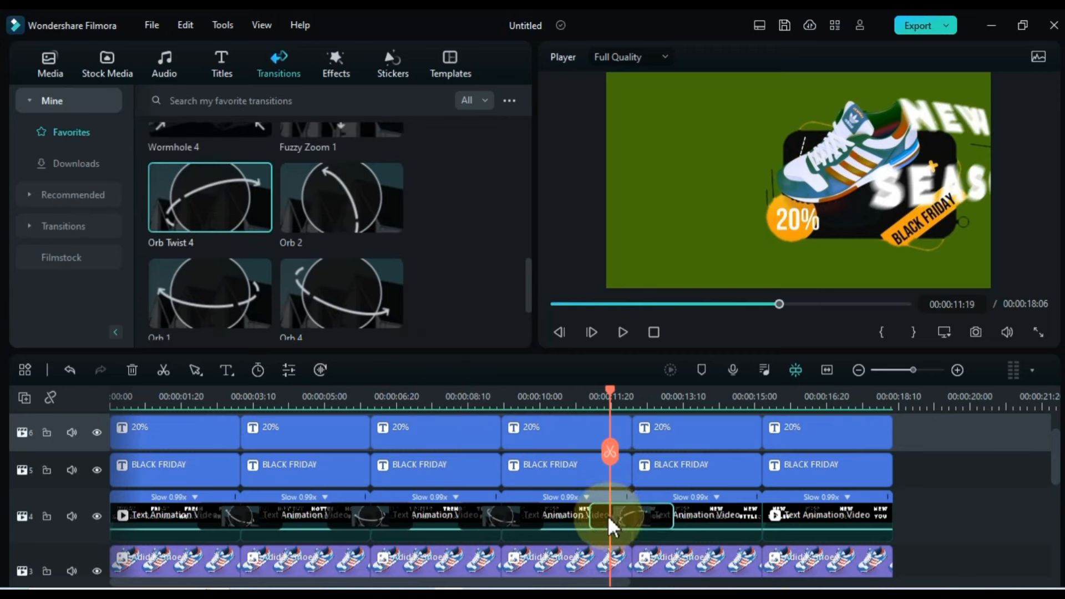
left_click_drag(609, 397, 577, 398)
key("space")
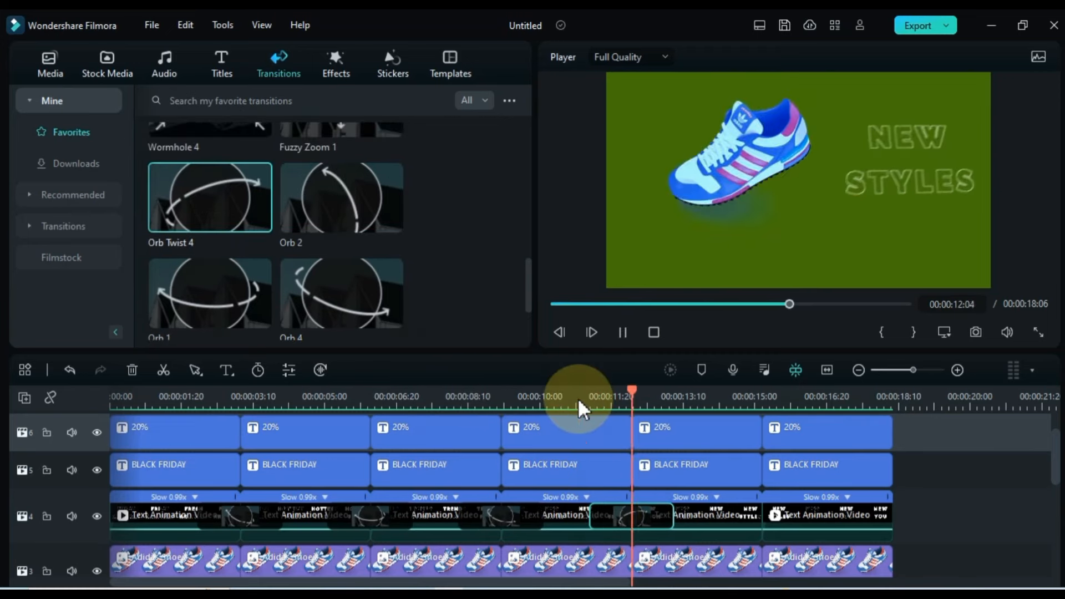
key("space")
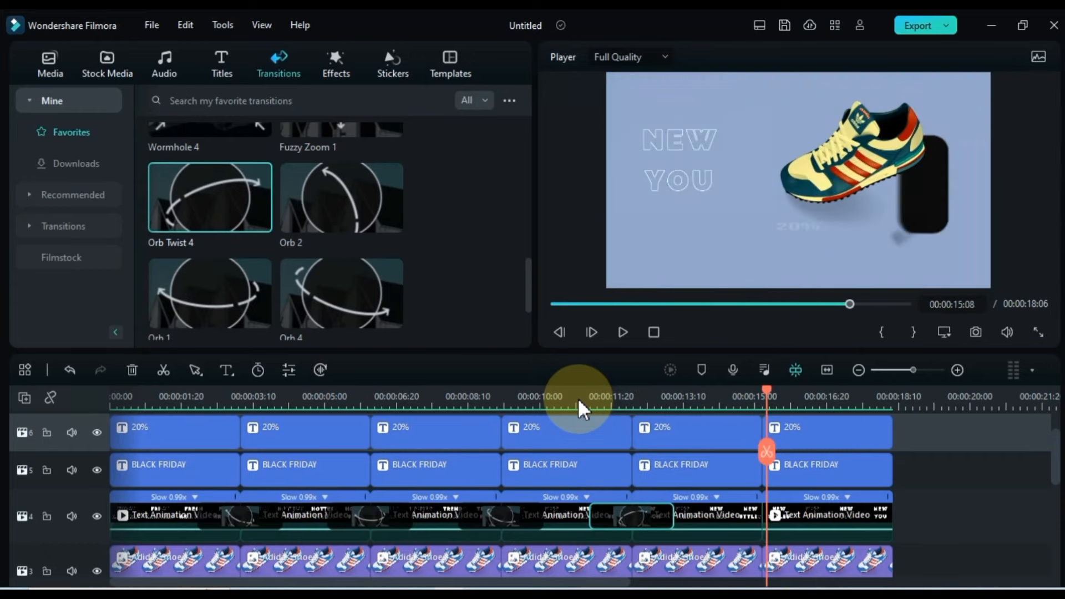
- Add the Orb 2 transition between the fifth and sixth Text Animation Video clips on track 4, and preview it
left_click_drag(328, 211, 753, 525)
left_click_drag(764, 396, 710, 407)
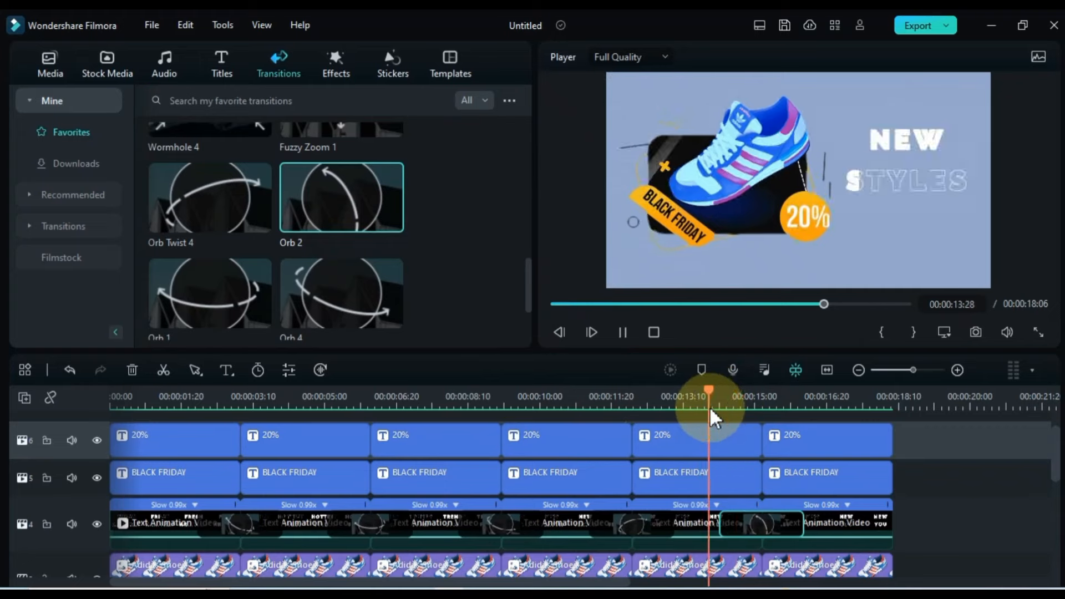
key("space")
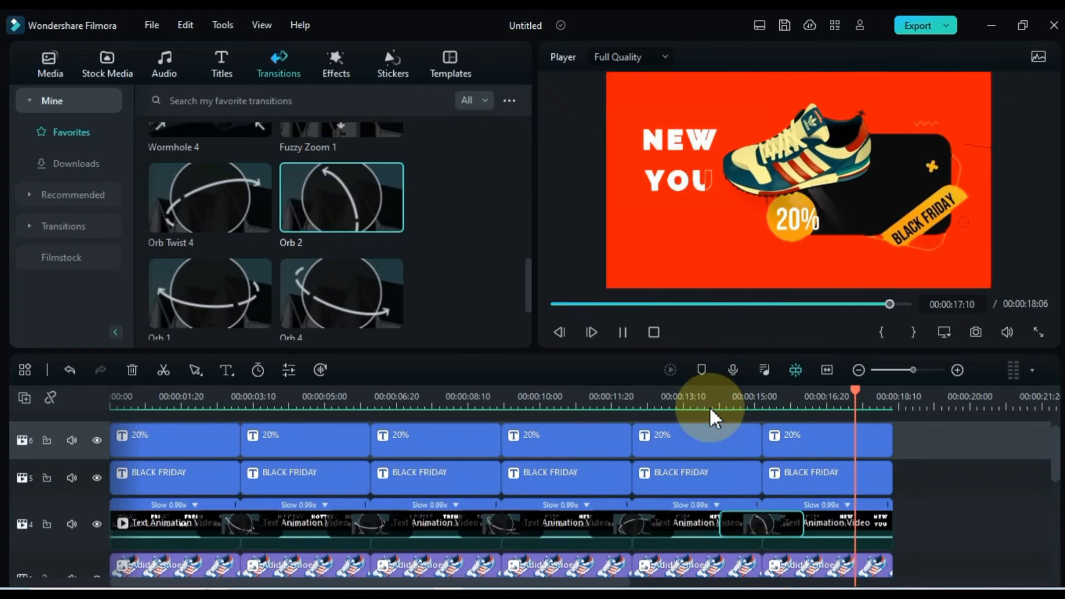
key("space")
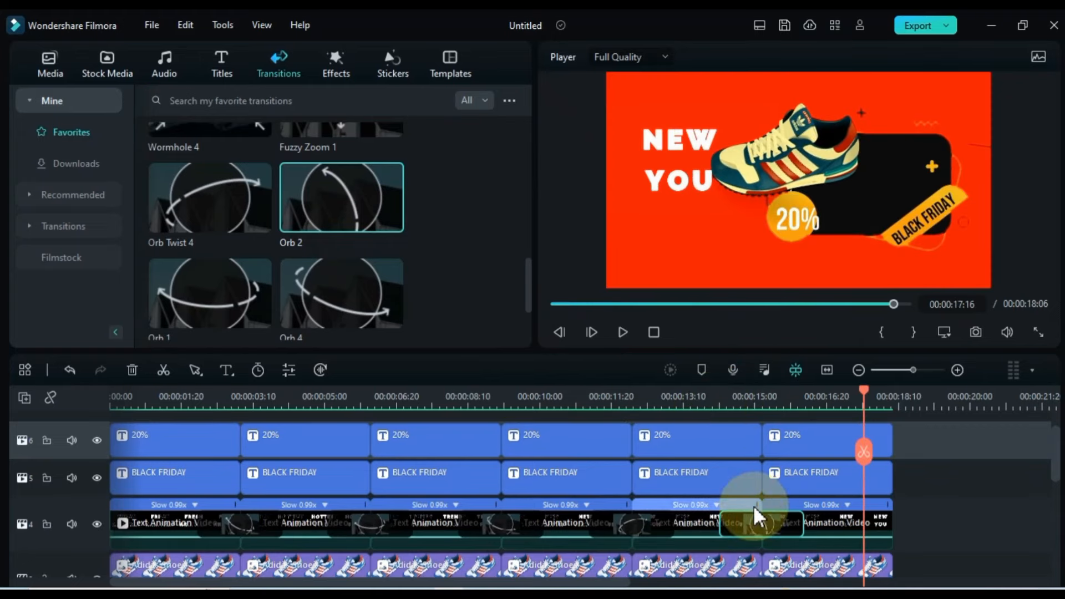
- Try replacing the transition between the fifth and sixth Text Animation Video clips with Orb 3, and undo the replacement
mouse_move(391, 282)
scroll(392, 281, "down", 2)
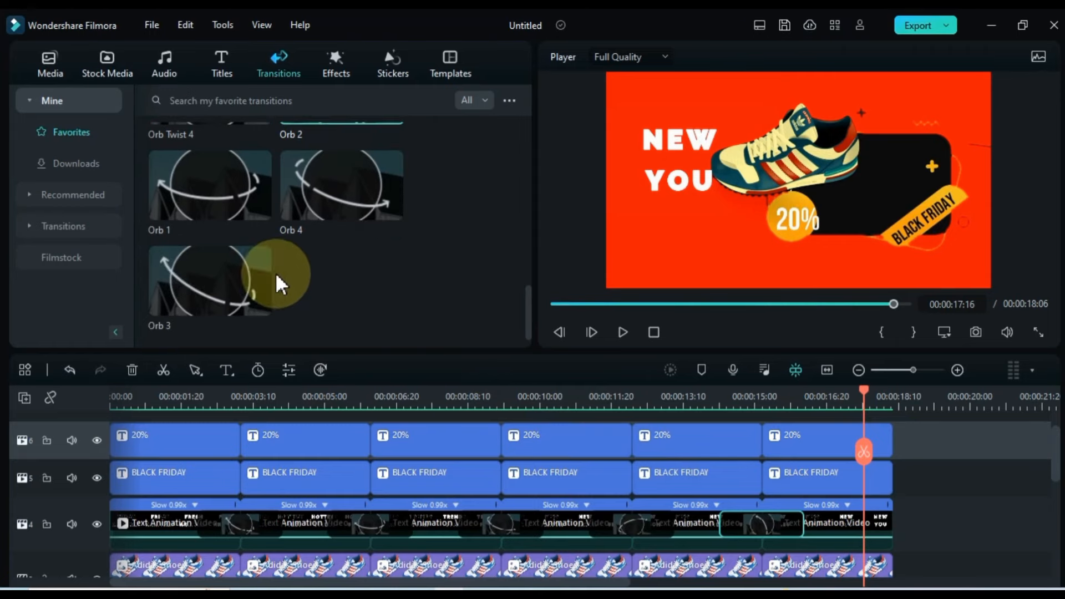
left_click_drag(211, 280, 761, 527)
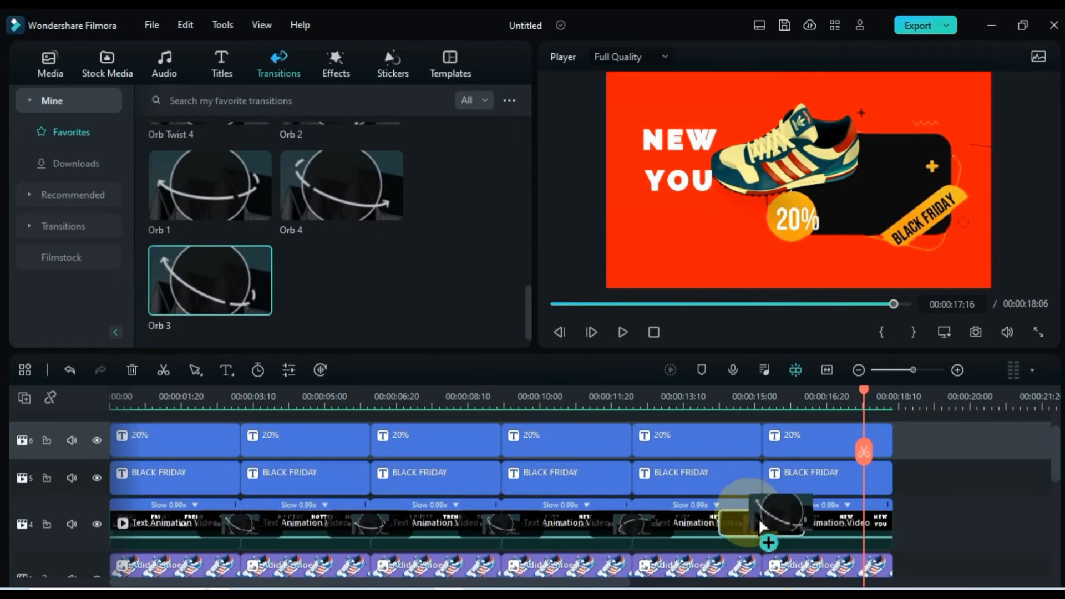
key("space")
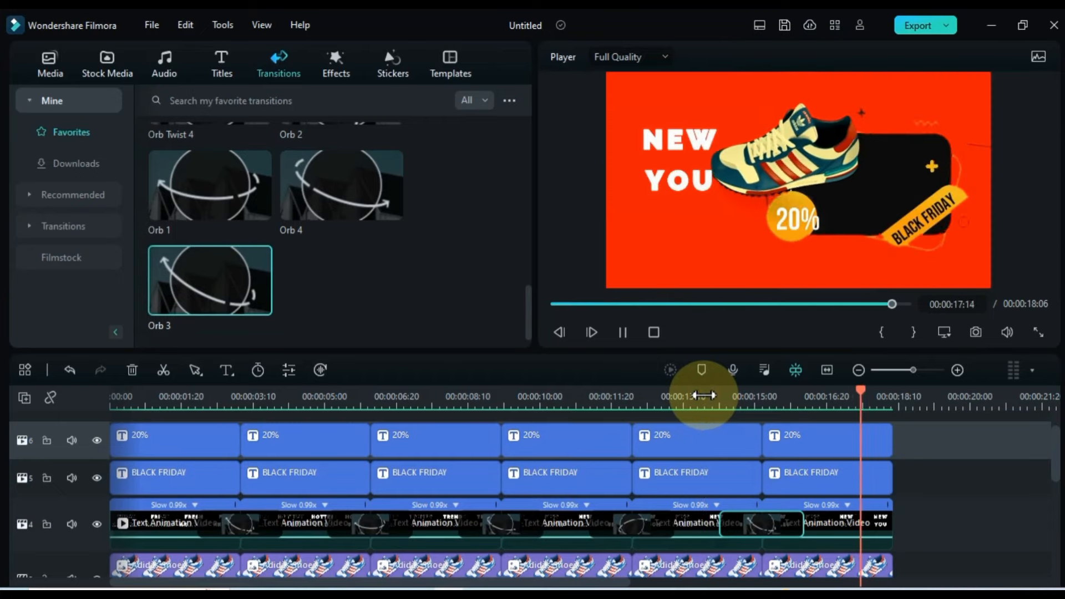
key("ctrl+z")
- Return to the start of the timeline and search the downloaded transitions for FLYEYE
left_click_drag(773, 447, 110, 471)
scroll(163, 466, "down", 5)
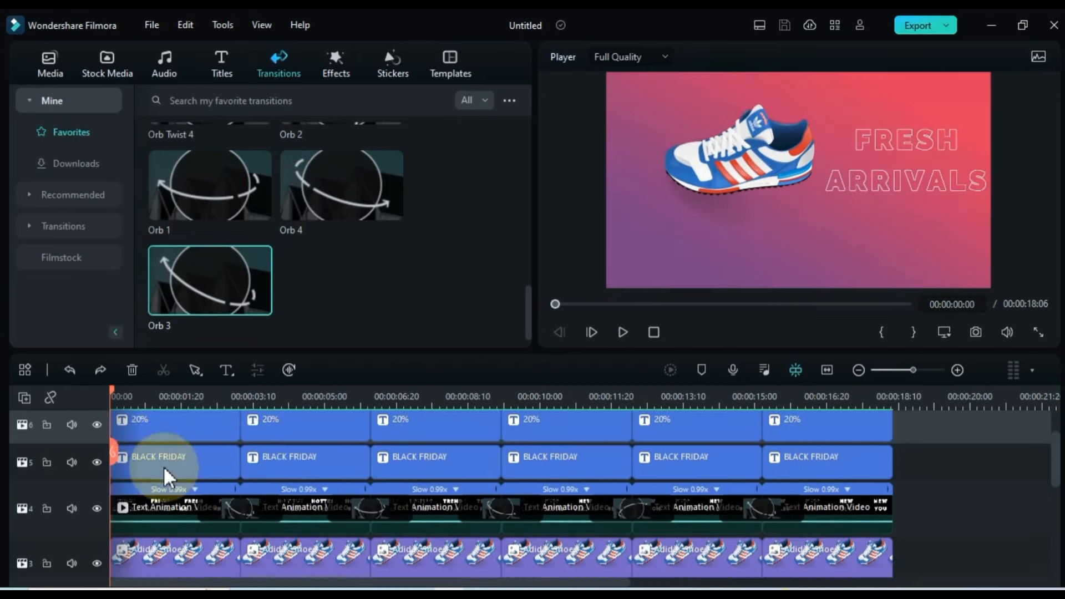
scroll(163, 466, "down", 2)
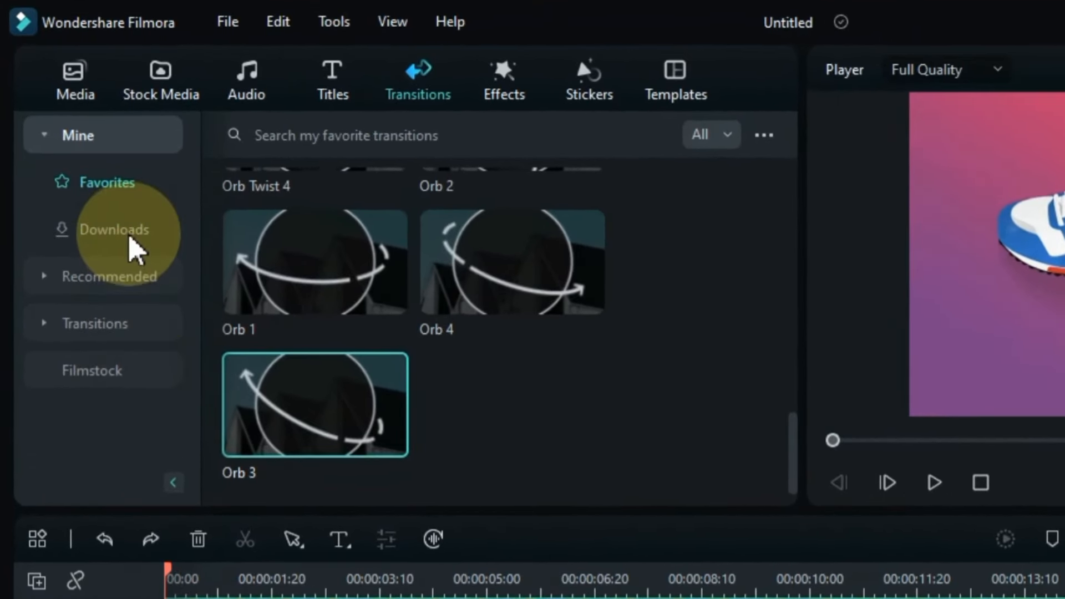
left_click(91, 174)
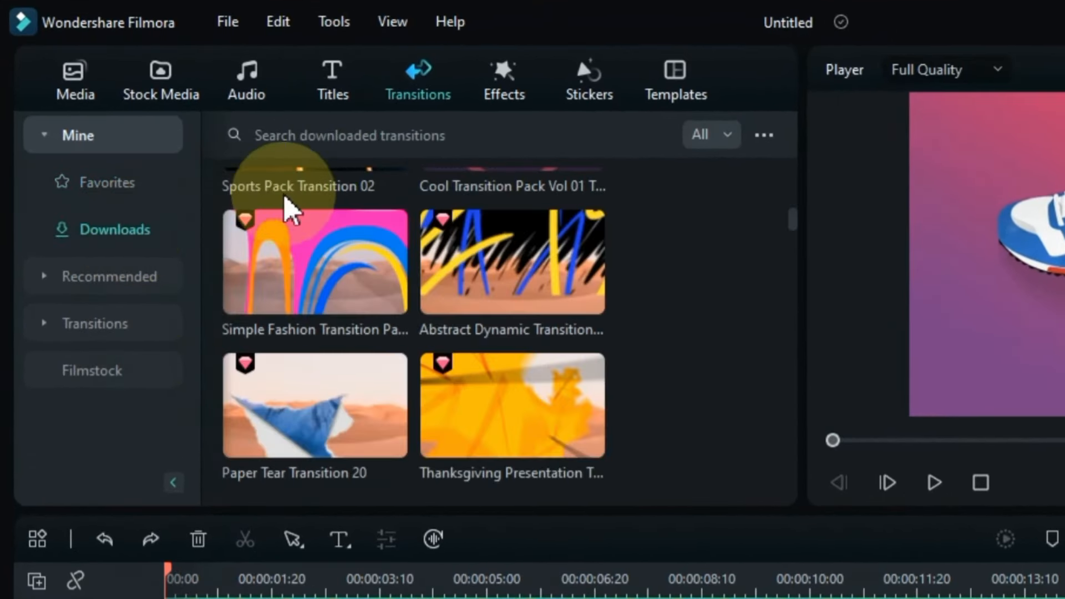
left_click(412, 136)
type("FL")
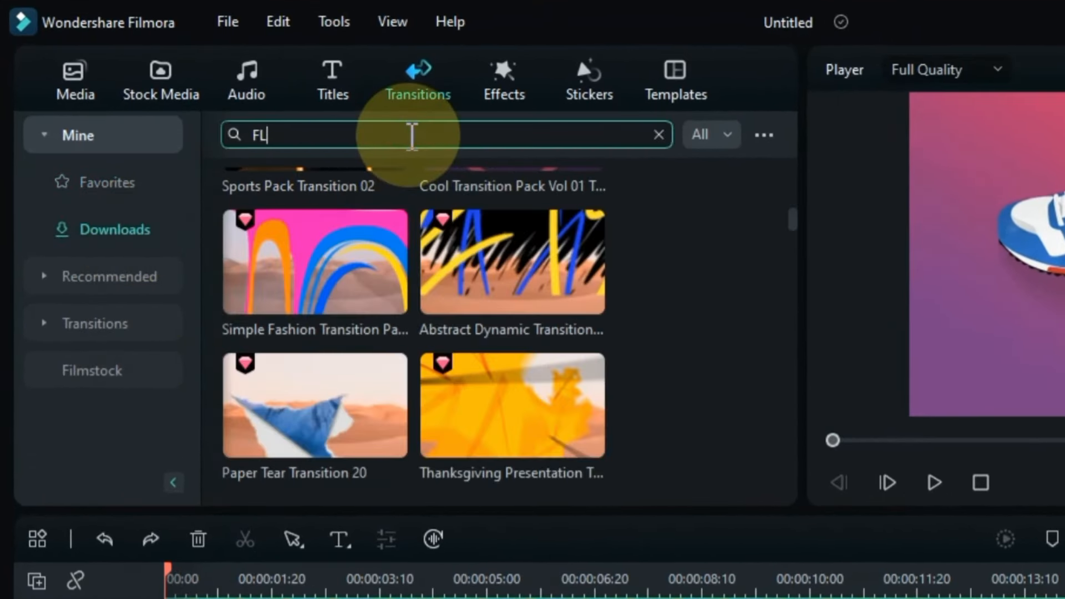
type("YEYE")
key("Return")
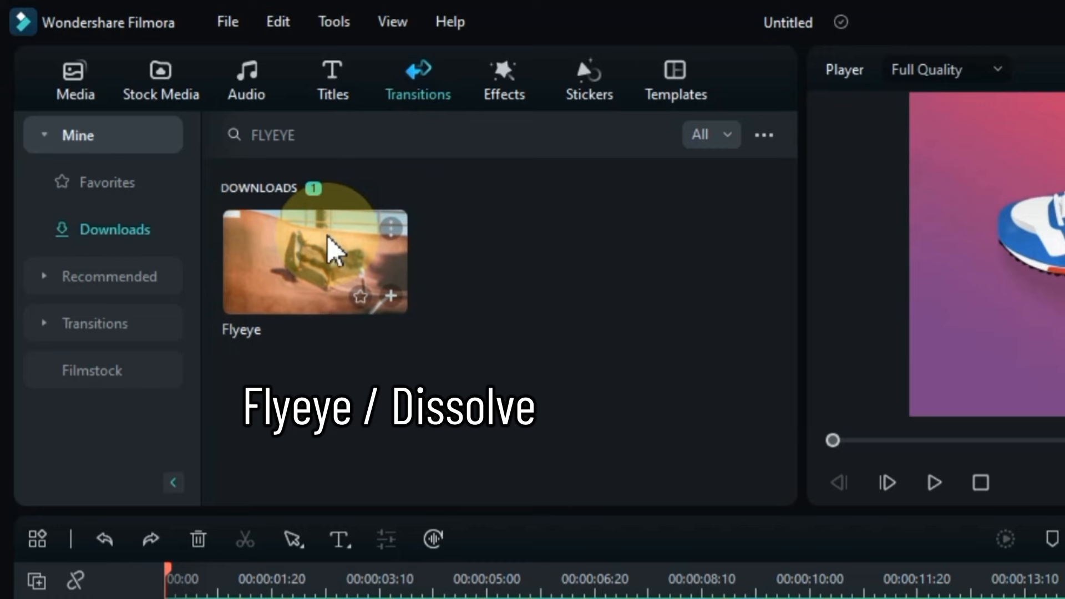
- Add the Flyeye transition between the first and second and the second and third background colour clips on track 1, shortening it to about 1.5 seconds
left_click_drag(328, 247, 323, 507)
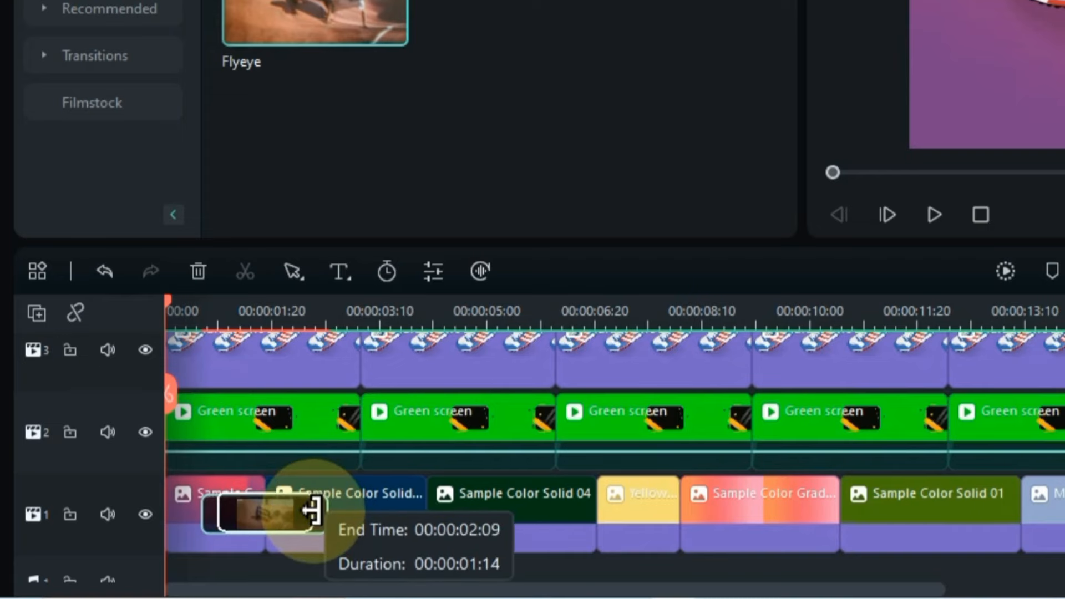
left_click_drag(312, 511, 308, 511)
left_click_drag(274, 42, 425, 456)
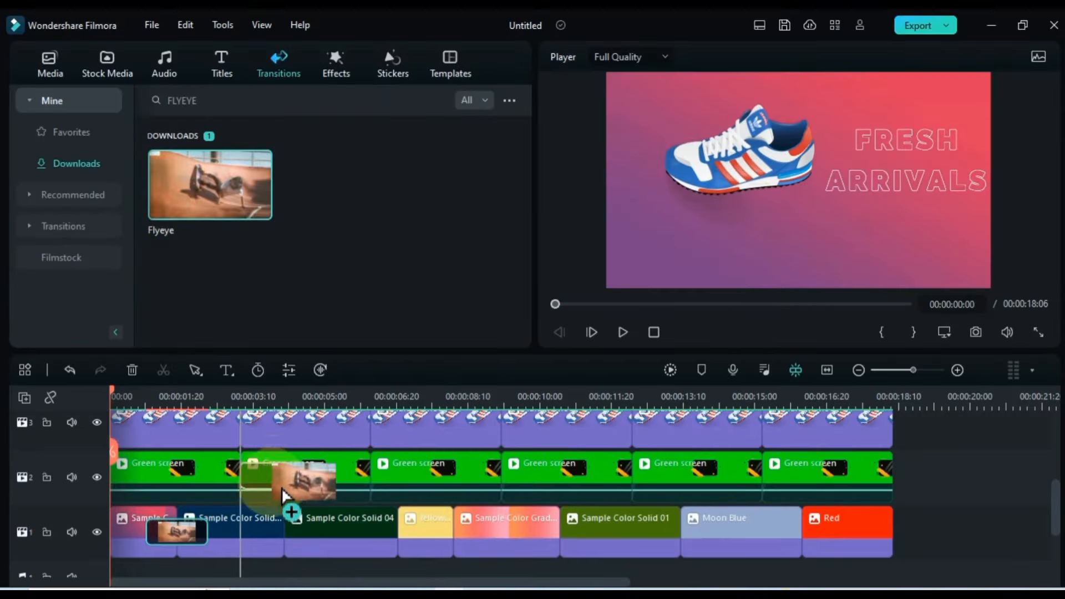
left_click_drag(283, 495, 314, 532)
- Add Flyeye at the remaining colour clip junctions on track 1, from Sample Color Solid 04 through Red, shortening the one before the yellow clip
left_click_drag(211, 186, 387, 539)
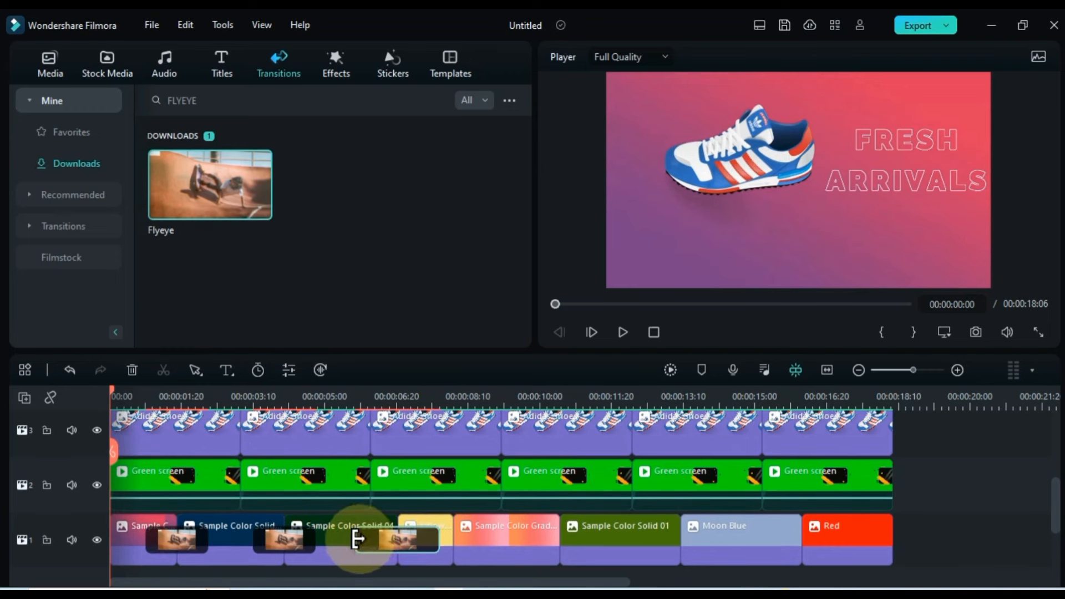
left_click_drag(194, 191, 450, 557)
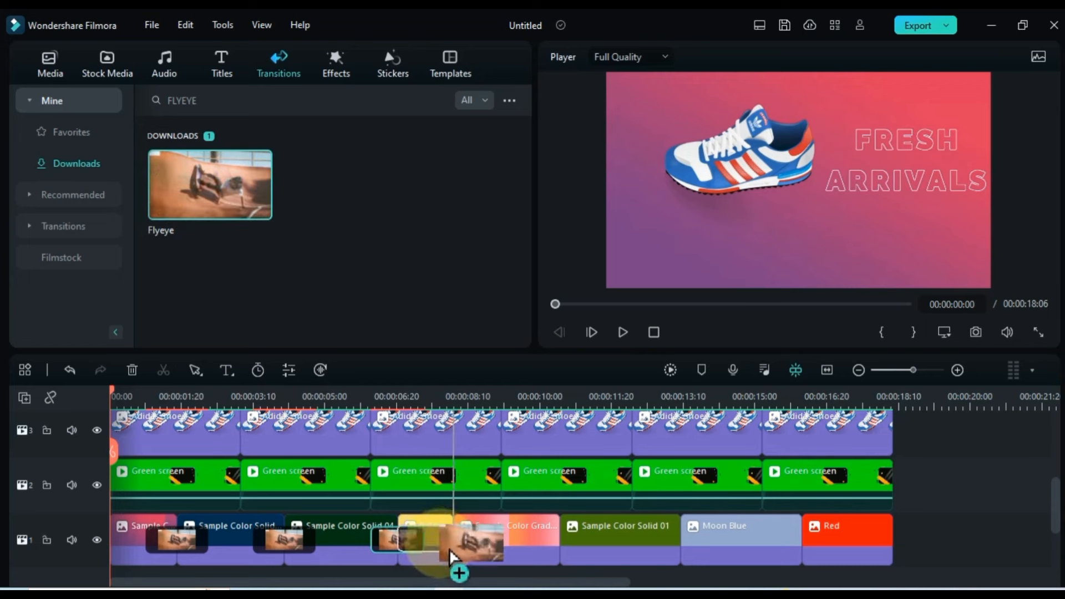
left_click_drag(210, 186, 552, 541)
left_click_drag(211, 186, 794, 539)
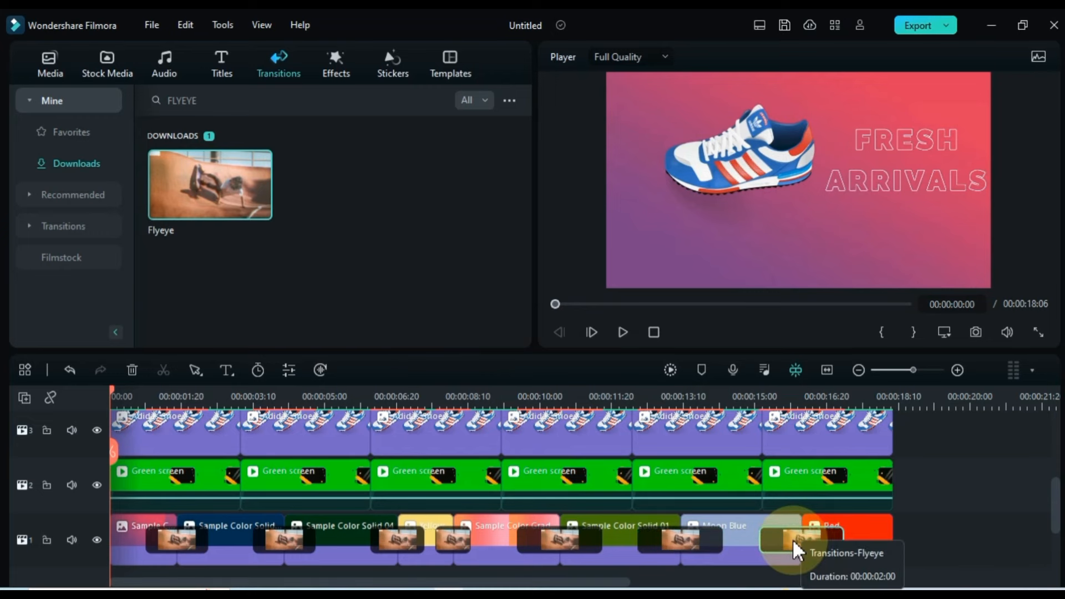
- Return to the start of the timeline and import Bg music.mp3 from the file folder into the project media
scroll(795, 550, "up", 5)
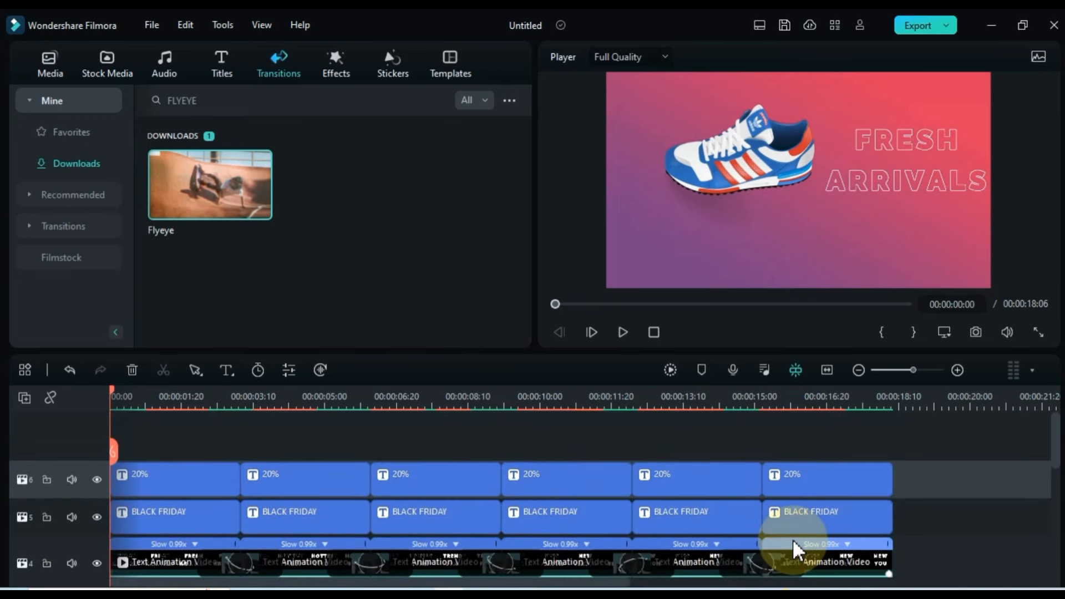
key("End")
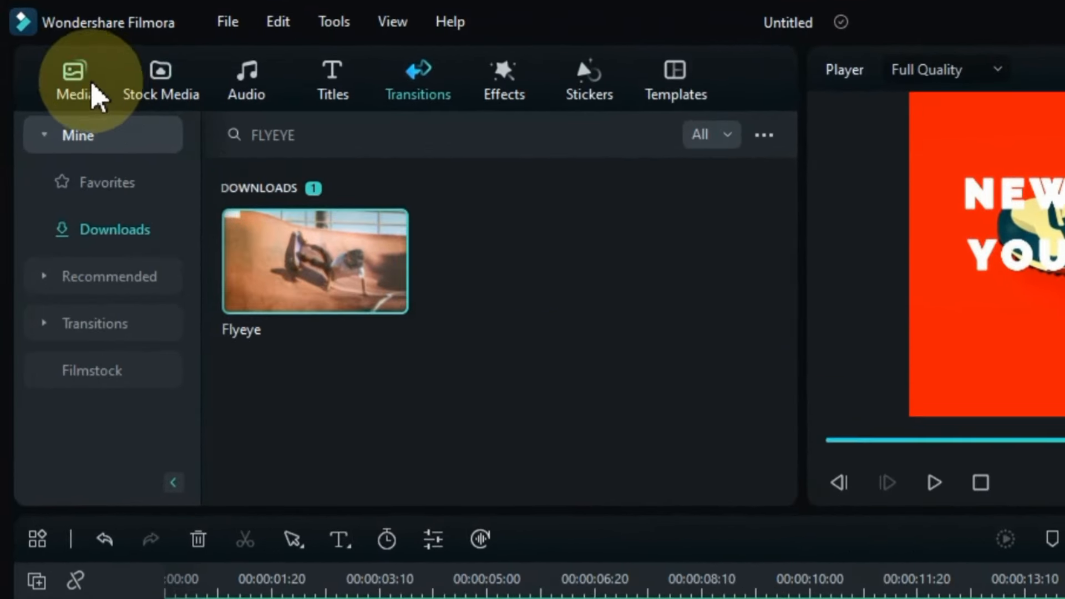
left_click(59, 73)
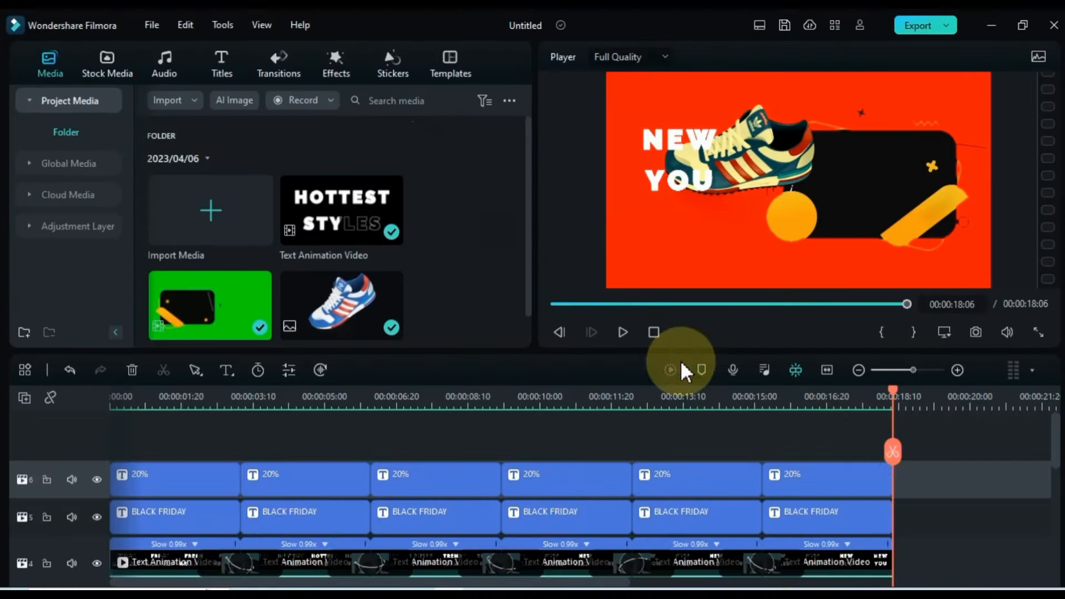
scroll(945, 485, "down", 6)
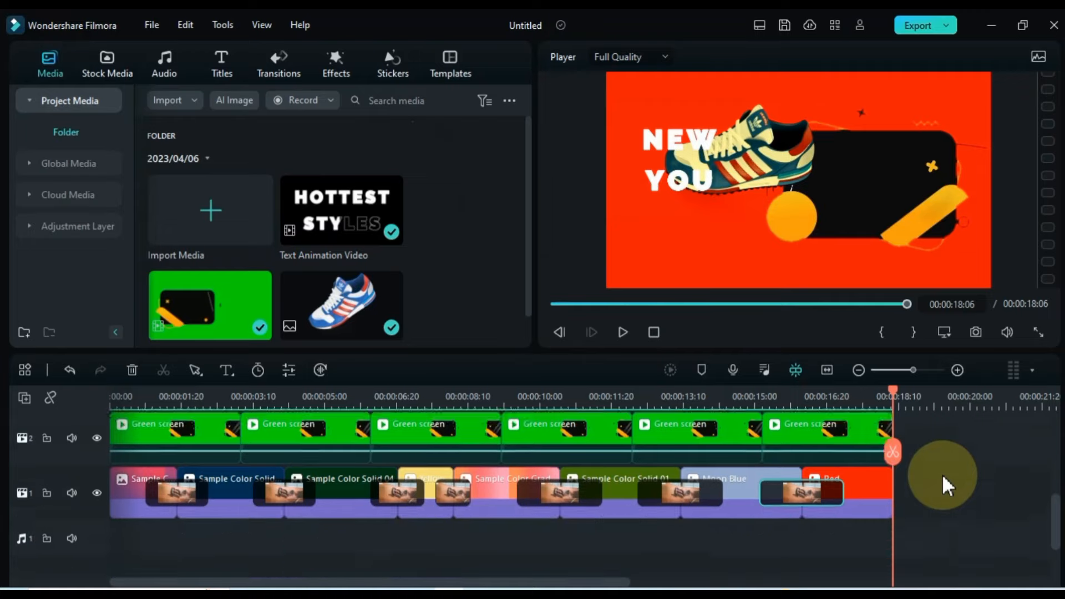
left_click_drag(893, 392, 94, 400)
left_click(303, 598)
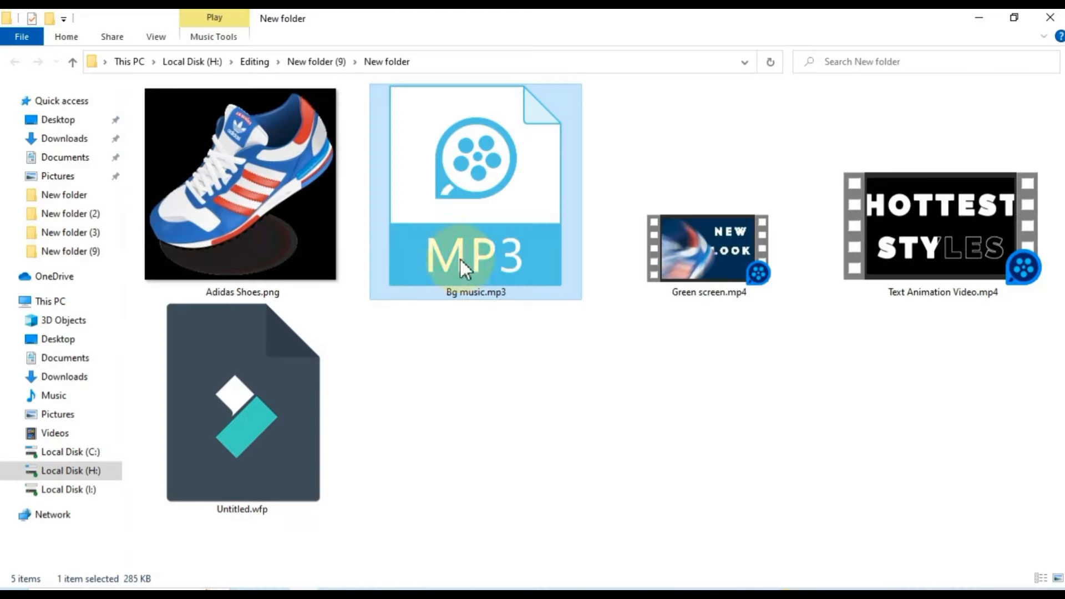
left_click_drag(447, 577, 453, 325)
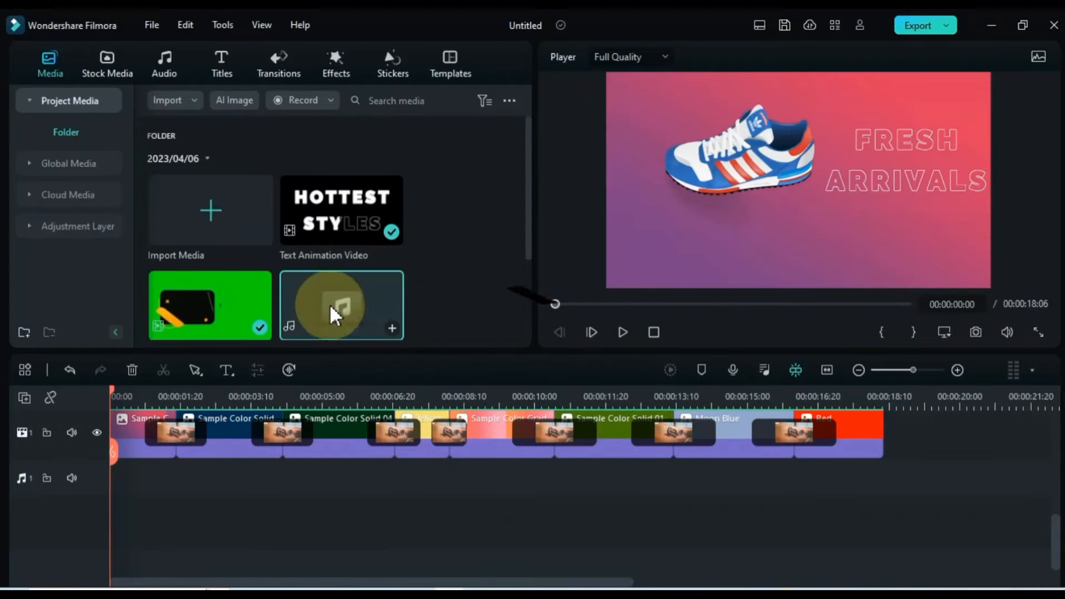
- Place the Bg music clip on audio track 1 at the start of the timeline, and play the finished promo
left_click_drag(336, 315, 91, 472)
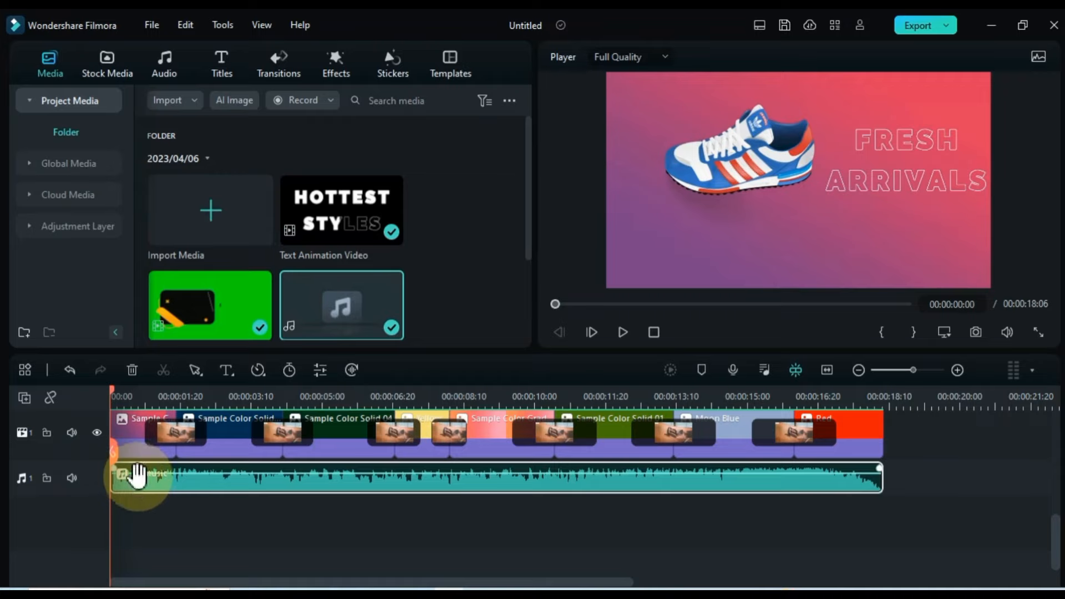
left_click(623, 332)
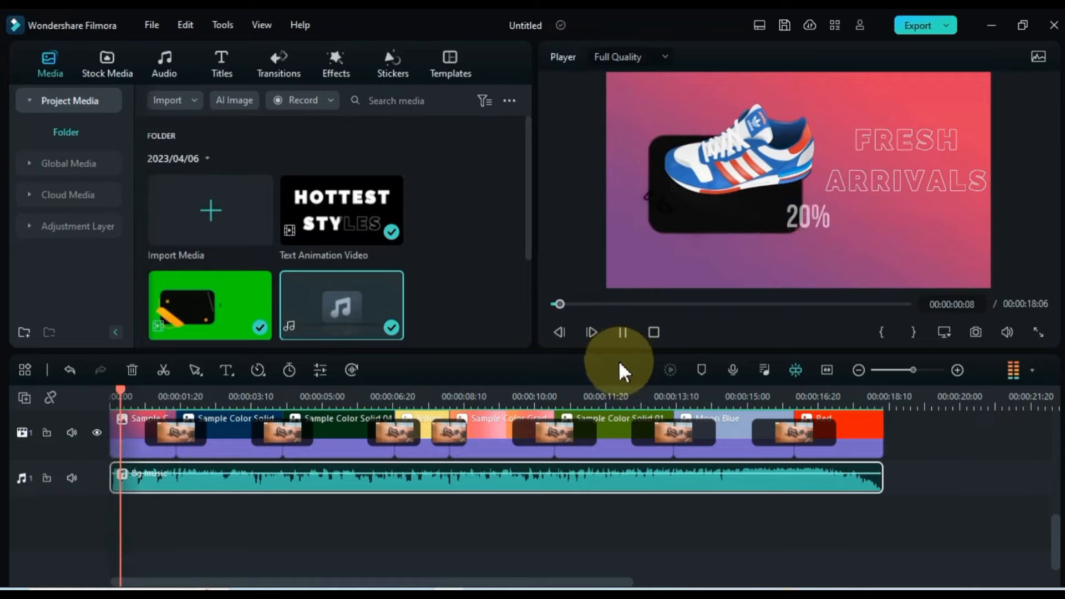